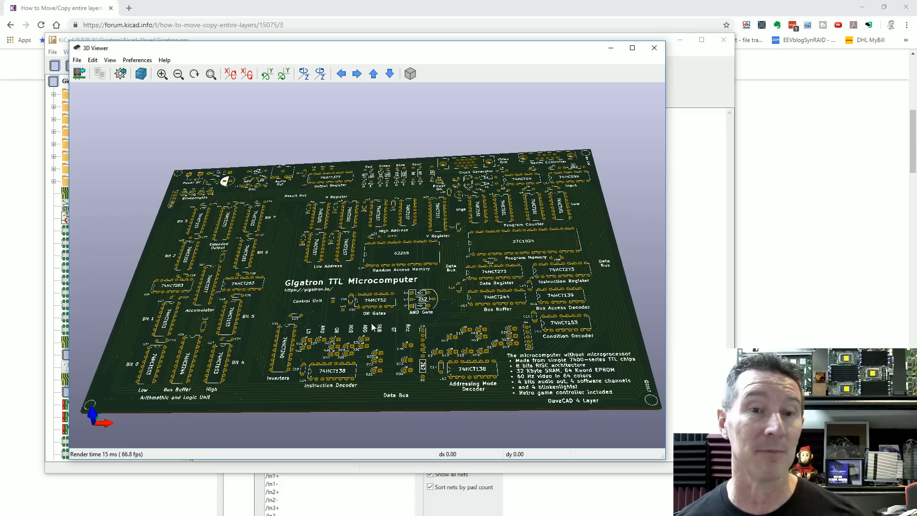
# Step: Examine the Gigatron TTL Microcomputer board in 3D, both up close and as a whole
pyautogui.scroll(5, 373, 327)
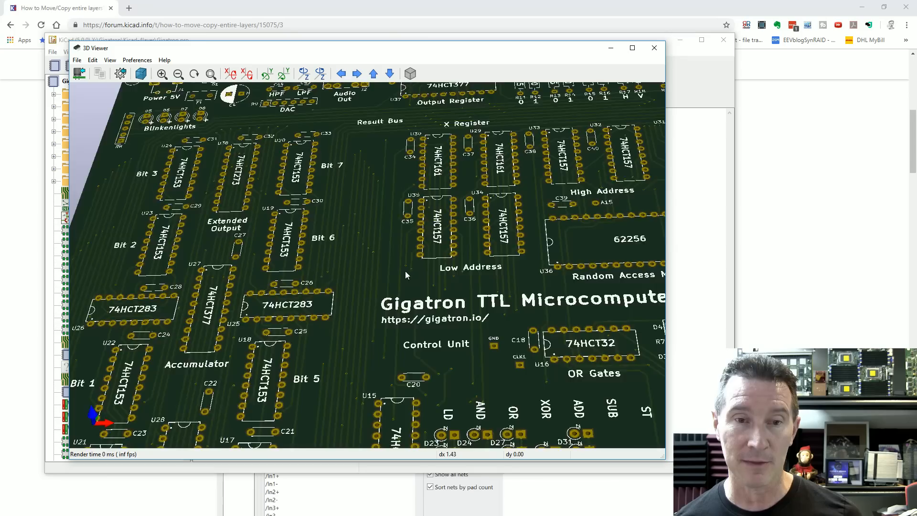
pyautogui.scroll(2, 405, 275)
pyautogui.moveTo(393, 292); pyautogui.dragTo(370, 315)
pyautogui.scroll(-5, 370, 315)
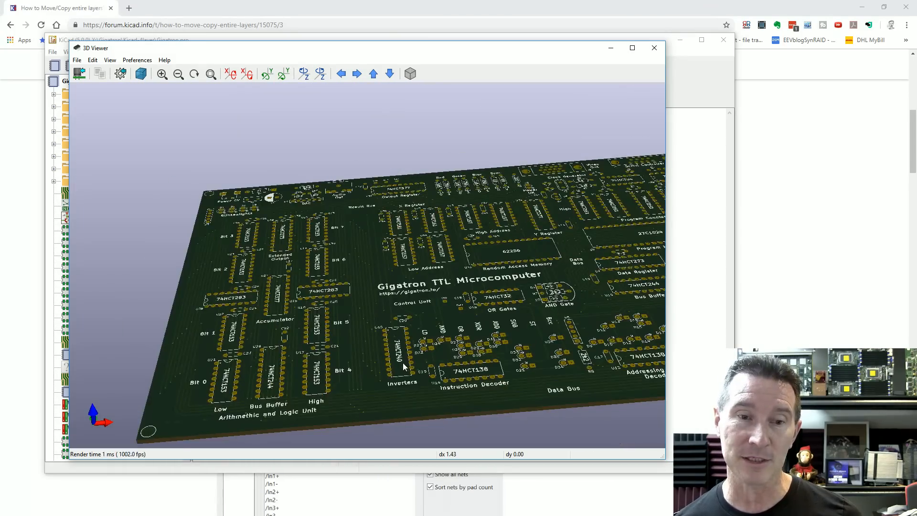
pyautogui.scroll(3, 403, 366)
pyautogui.moveTo(403, 422); pyautogui.dragTo(276, 262)
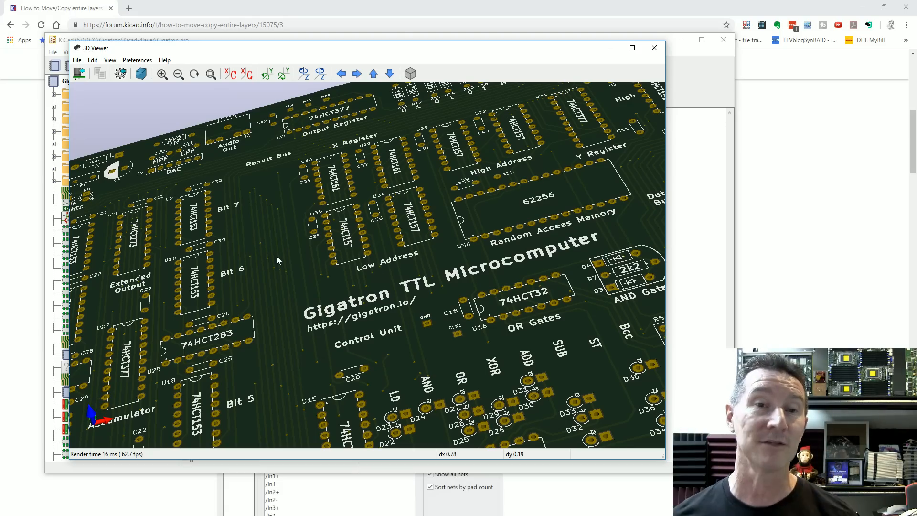
pyautogui.scroll(-4, 277, 256)
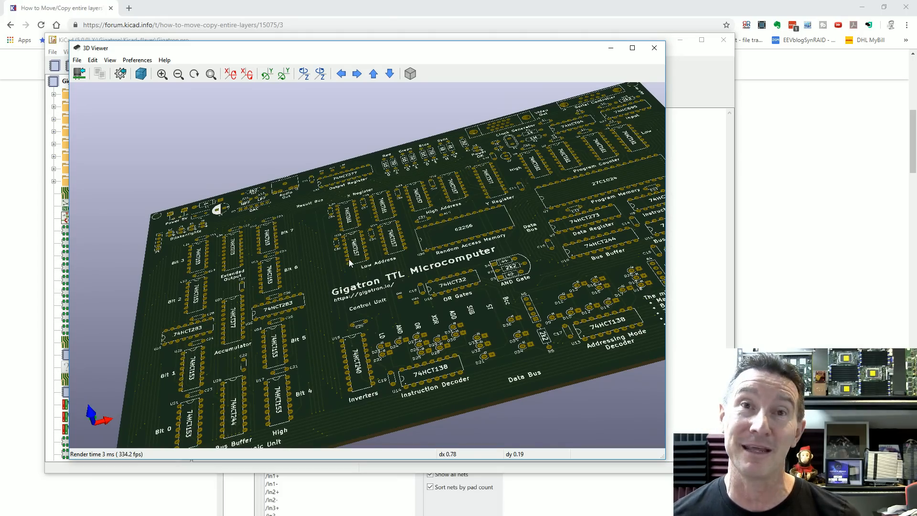
pyautogui.scroll(2, 344, 267)
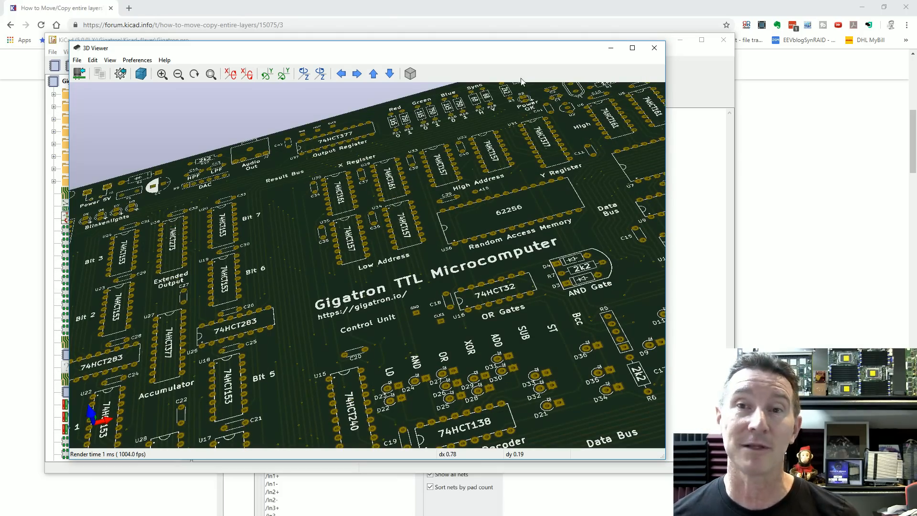
# Step: Close the 3D view and open the board file Gigatron-4layer-Outer.kicad_pcb from the project
pyautogui.click(655, 48)
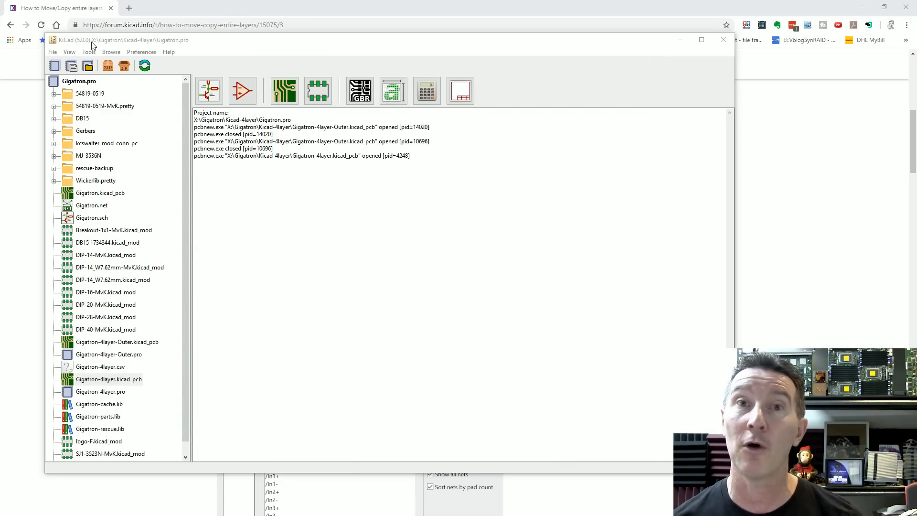
pyautogui.doubleClick(129, 345)
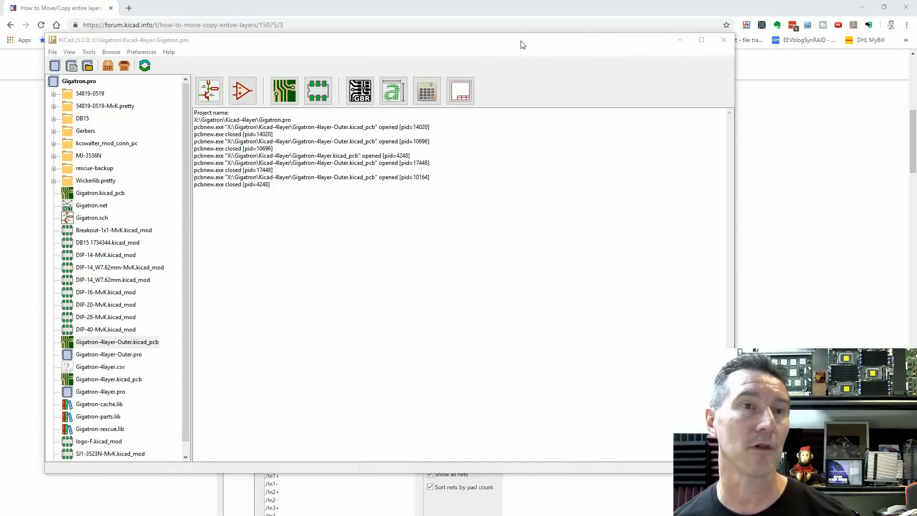
# Step: Switch to the browser and read the replies in the KiCad forum thread "How to Move/Copy entire layers?"
pyautogui.click(18, 153)
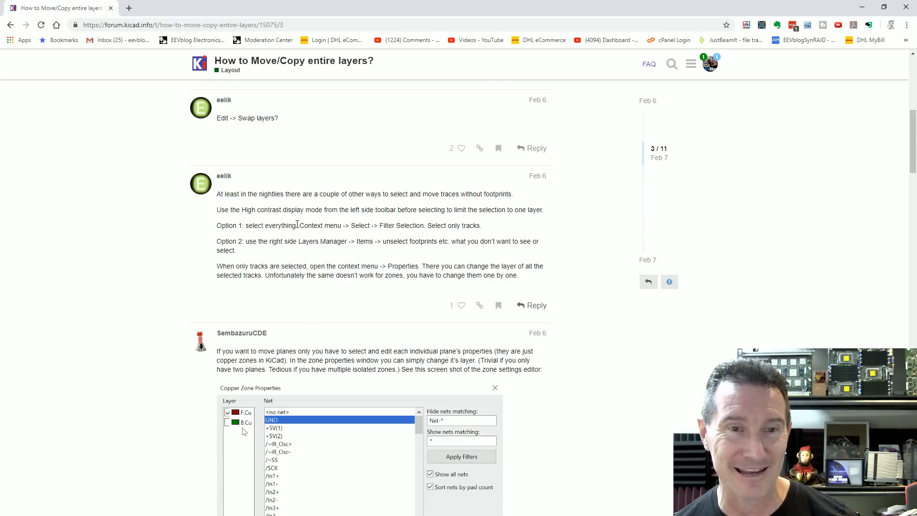
pyautogui.scroll(1, 273, 217)
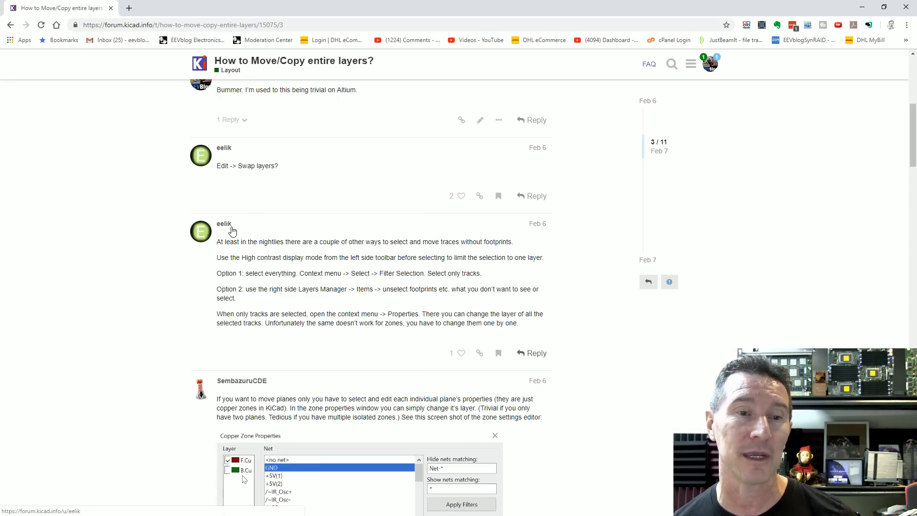
pyautogui.scroll(-2, 282, 282)
pyautogui.scroll(-11, 290, 294)
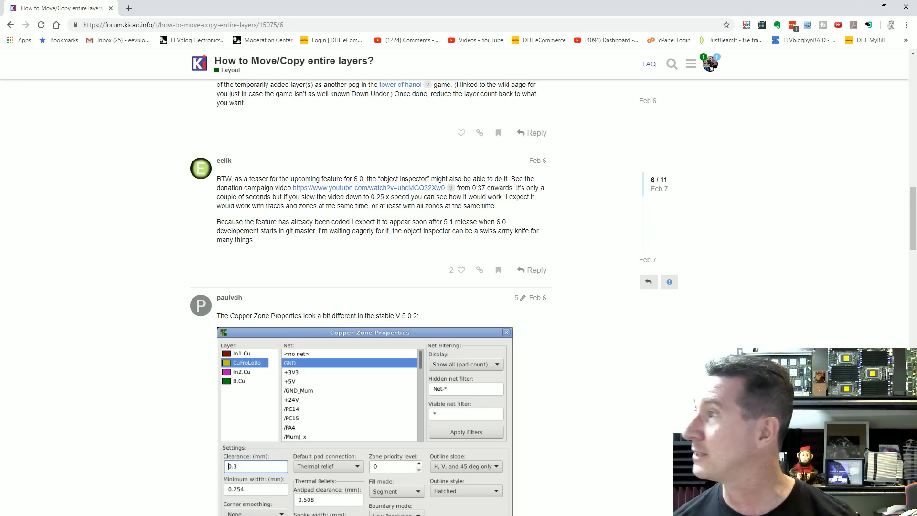
# Step: Switch to Pcbnew and hide the VCC and GND layers to examine the F.Cu and B.Cu tracks
pyautogui.hotkey('alt', 'Tab')
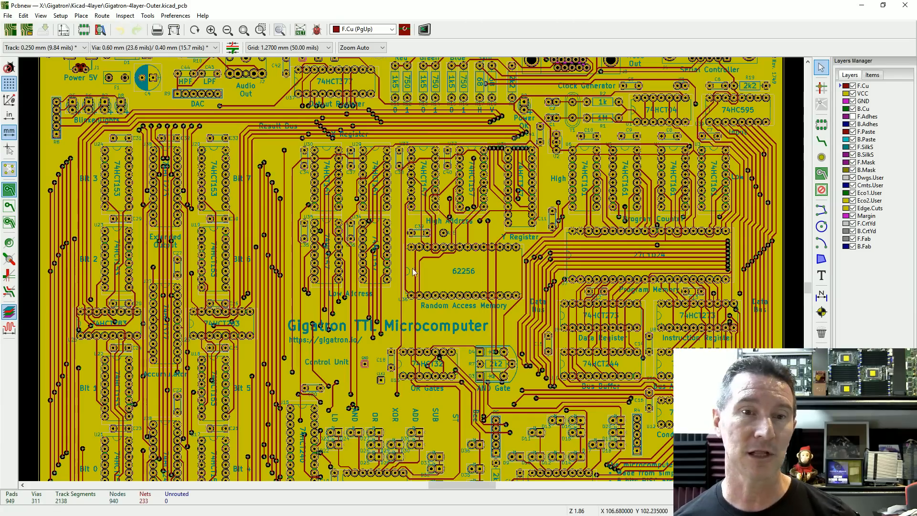
pyautogui.scroll(-2, 486, 253)
pyautogui.scroll(2, 412, 268)
pyautogui.scroll(-1, 411, 268)
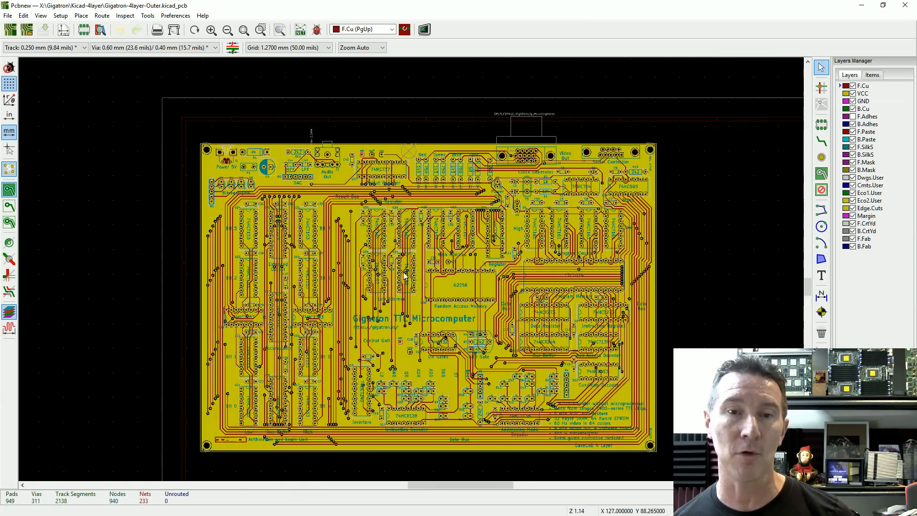
pyautogui.click(853, 94)
pyautogui.click(854, 102)
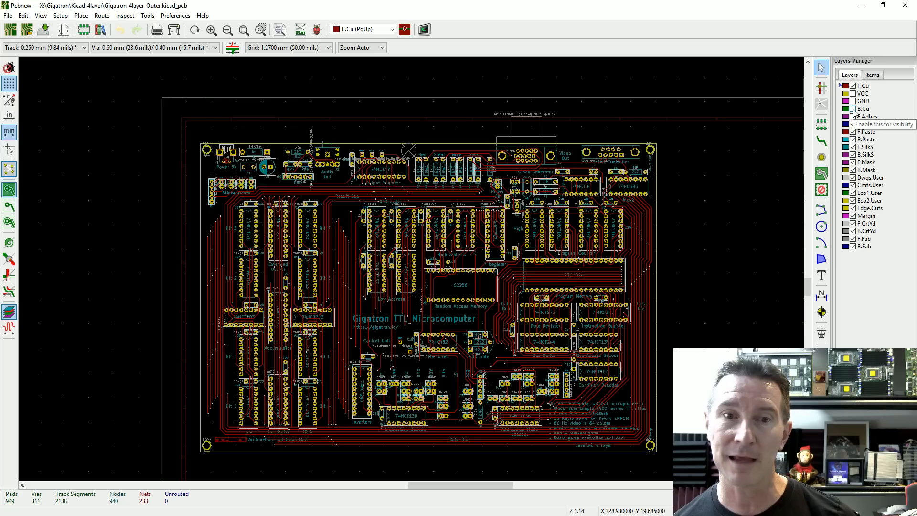
pyautogui.click(853, 110)
pyautogui.scroll(4, 459, 226)
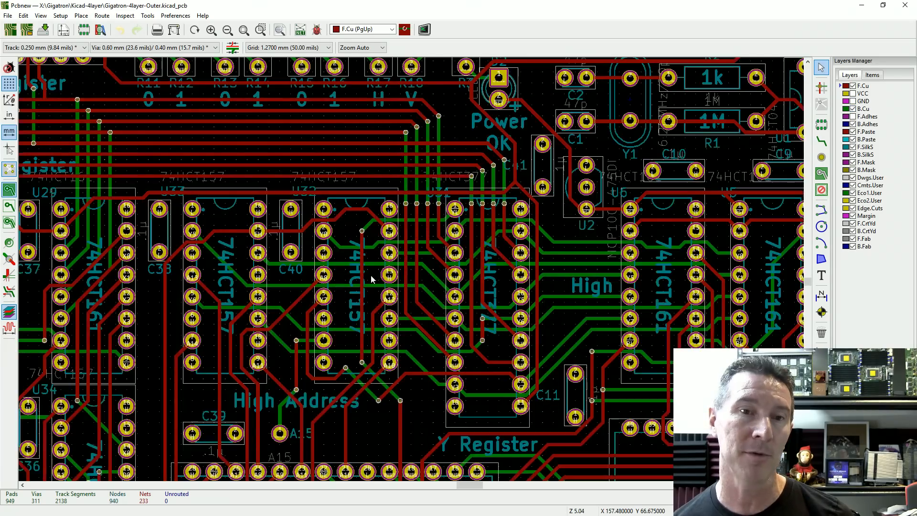
pyautogui.scroll(-2, 411, 273)
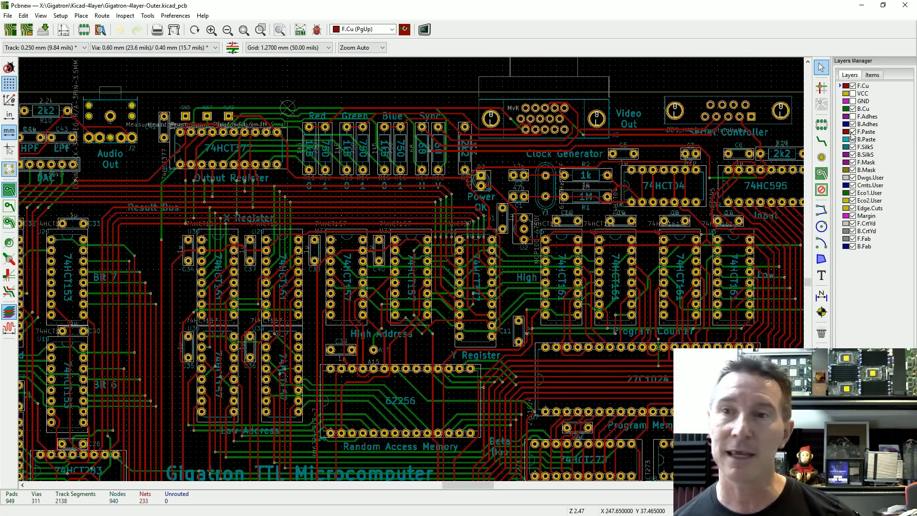
# Step: Show the VCC and GND layers again and view the whole board
pyautogui.click(854, 94)
pyautogui.click(853, 101)
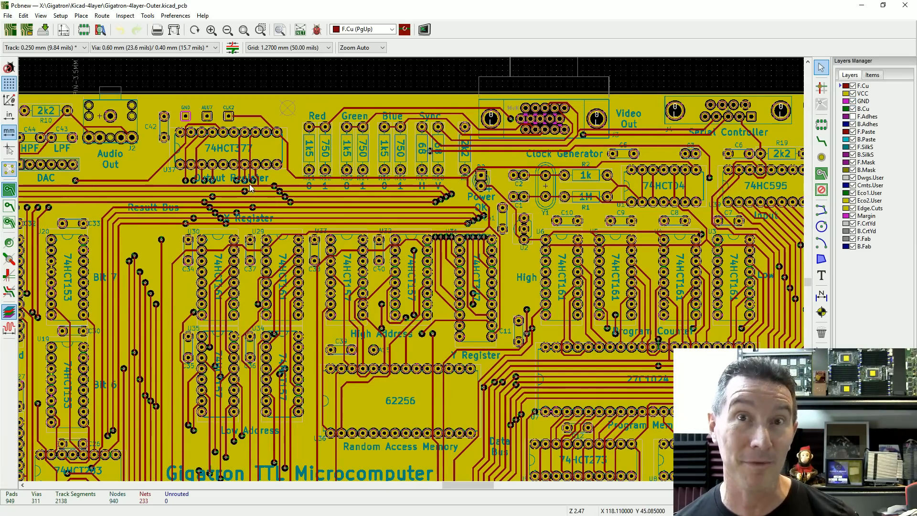
pyautogui.scroll(-1, 249, 191)
pyautogui.scroll(-5, 466, 303)
pyautogui.scroll(5, 406, 267)
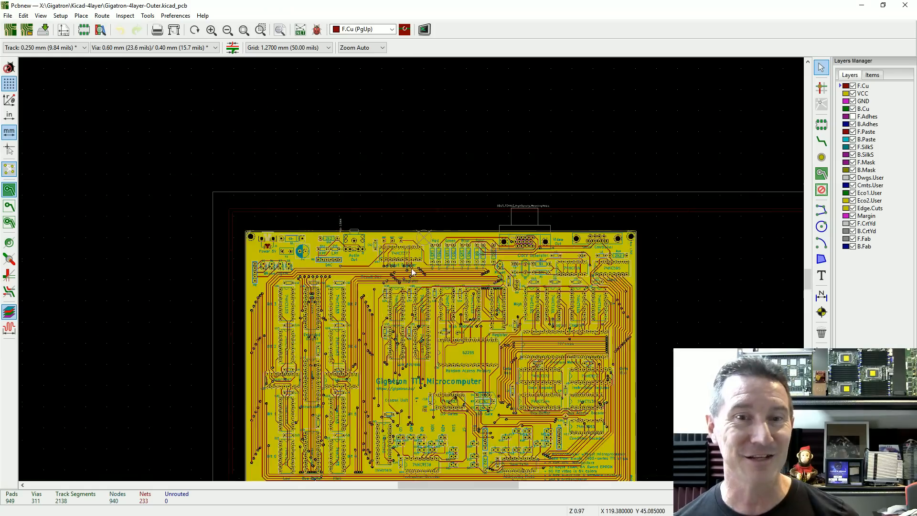
# Step: Inspect the destination layers offered for F.Cu in Move and Swap Layers, leaving every layer assignment as it is
pyautogui.click(40, 17)
pyautogui.moveTo(29, 19)
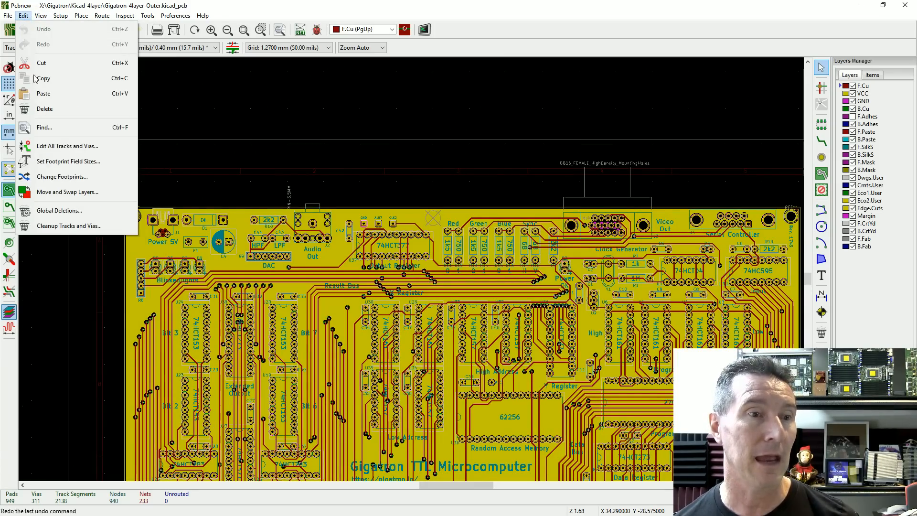
pyautogui.click(79, 193)
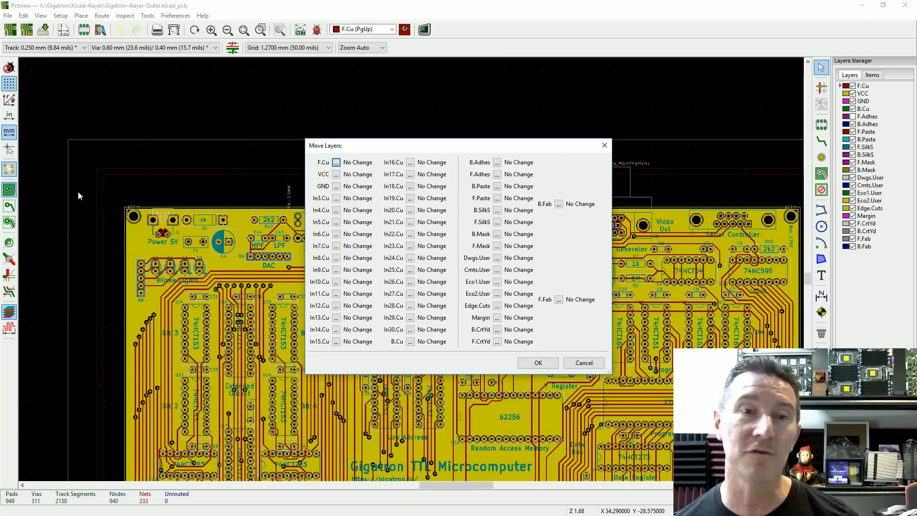
pyautogui.click(336, 162)
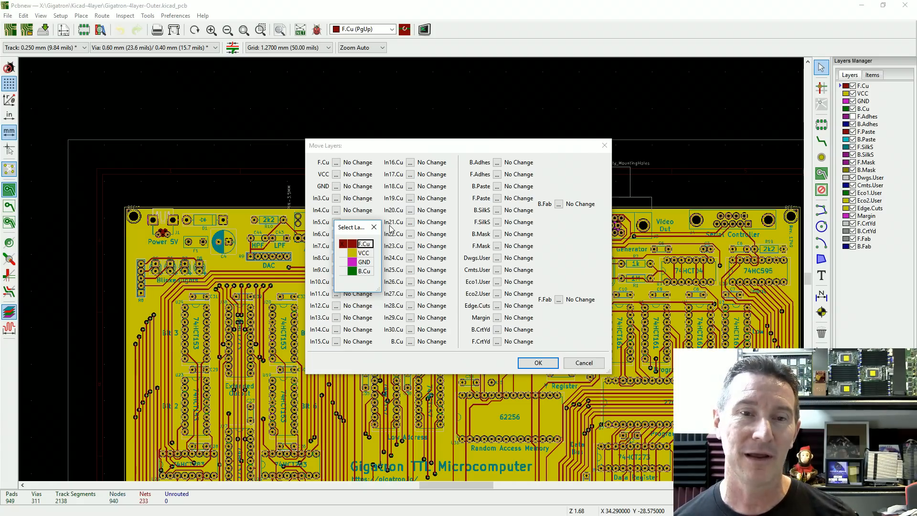
pyautogui.click(375, 227)
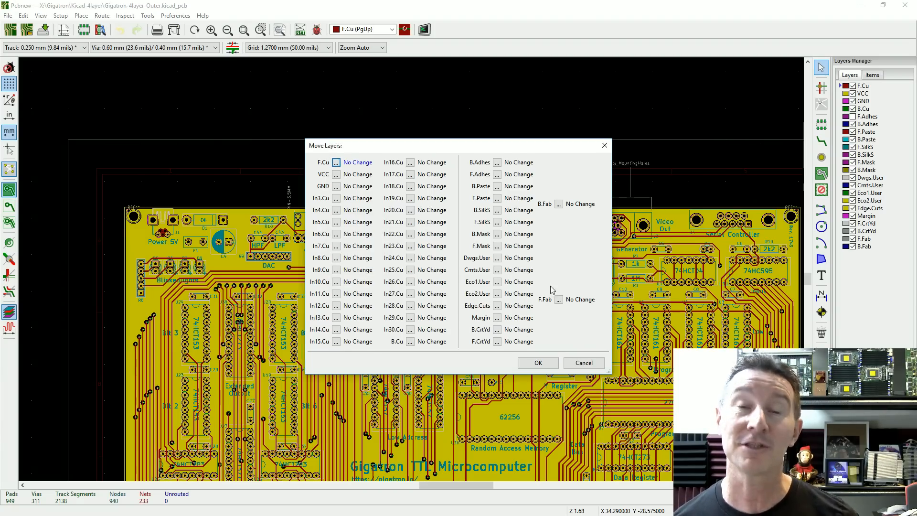
pyautogui.click(584, 363)
pyautogui.scroll(1, 229, 255)
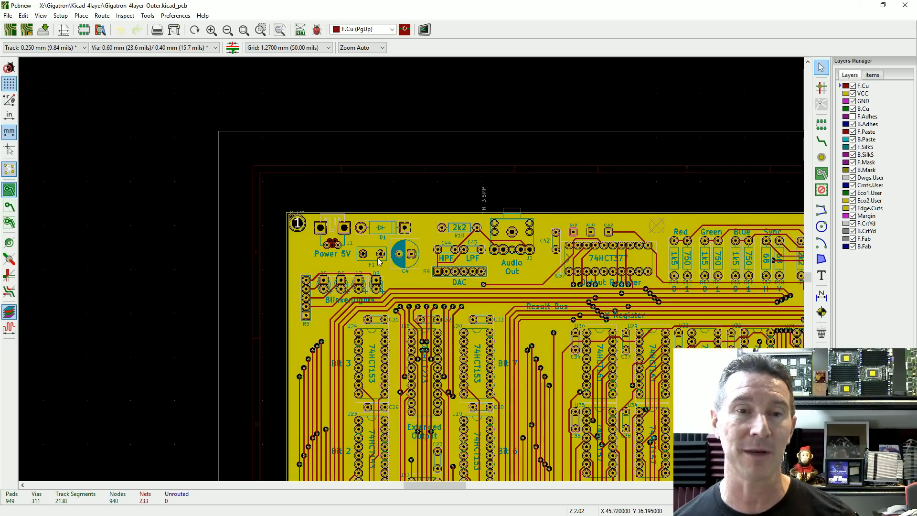
pyautogui.hscroll(-1, 377, 258)
pyautogui.hscroll(-1, 377, 262)
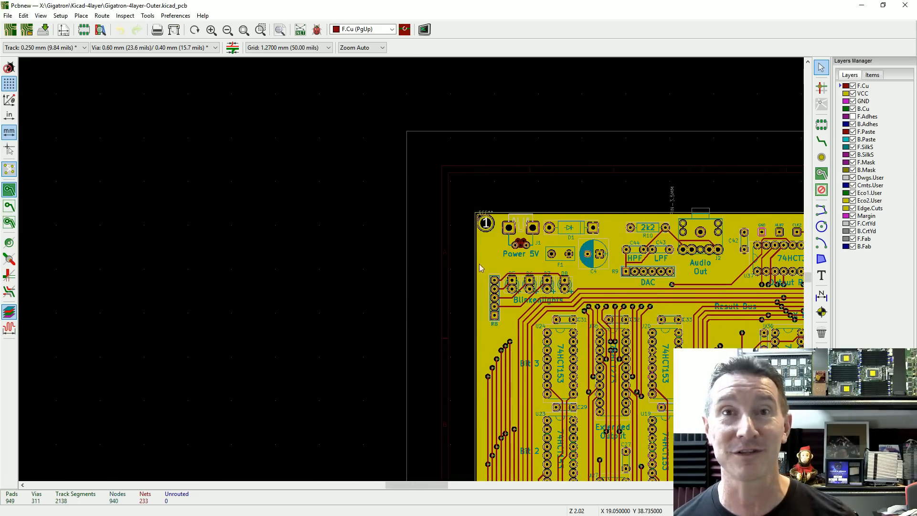
pyautogui.scroll(-1, 475, 266)
pyautogui.scroll(-3, 413, 274)
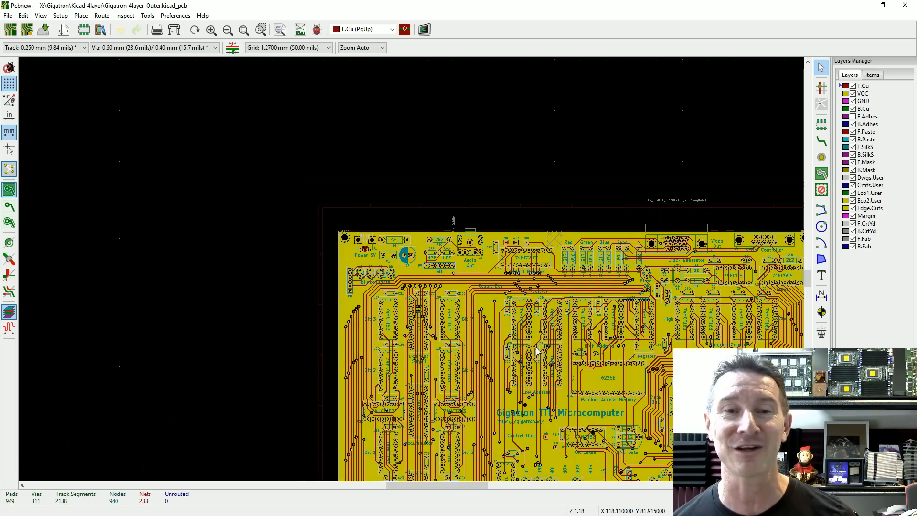
pyautogui.scroll(1, 370, 245)
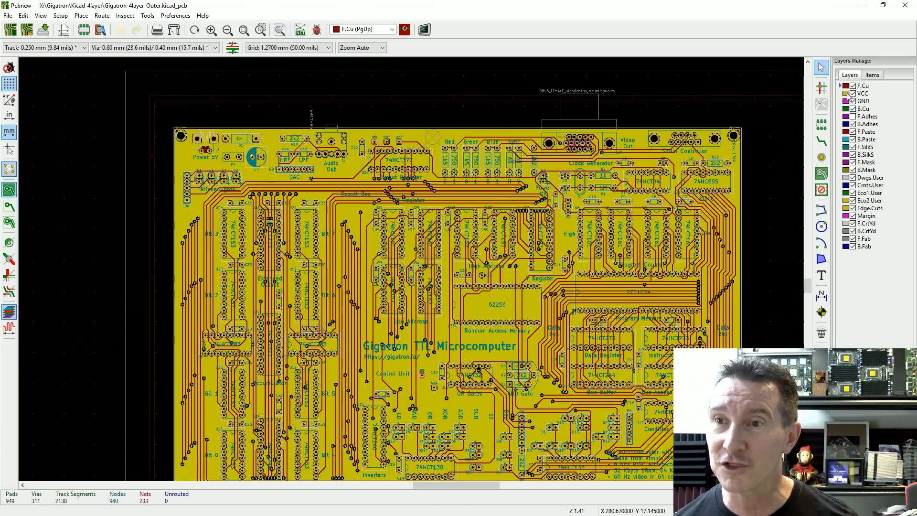
# Step: Inspect the F.Cu, VCC, B.Cu and GND copper layers by toggling their visibility, leaving only B.Cu shown among them
pyautogui.click(853, 94)
pyautogui.click(853, 101)
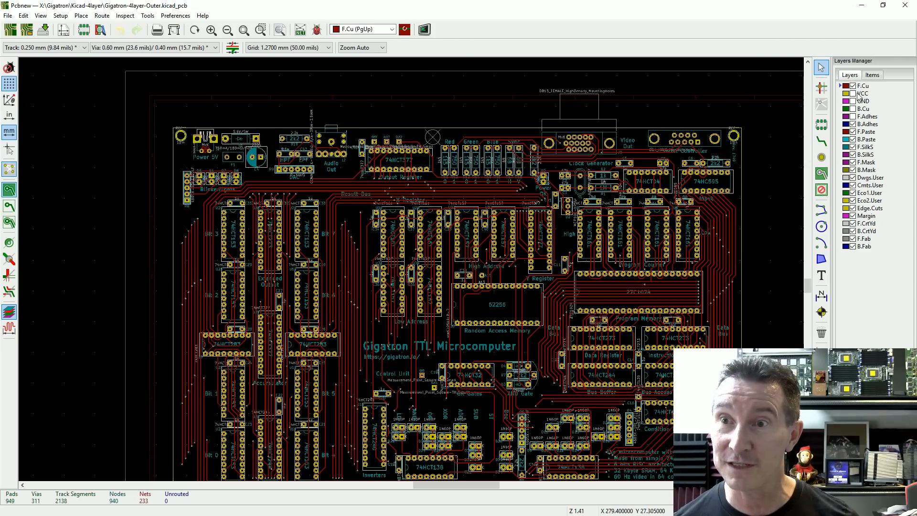
pyautogui.click(853, 94)
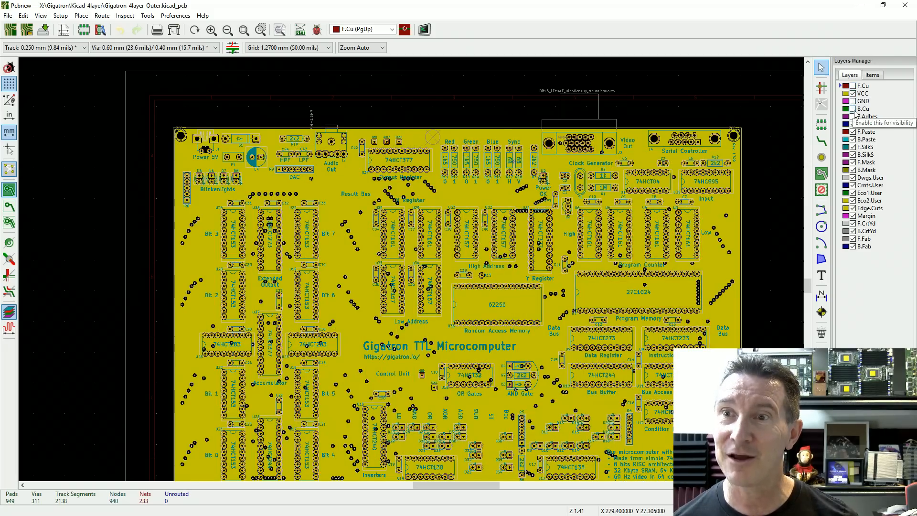
pyautogui.click(854, 93)
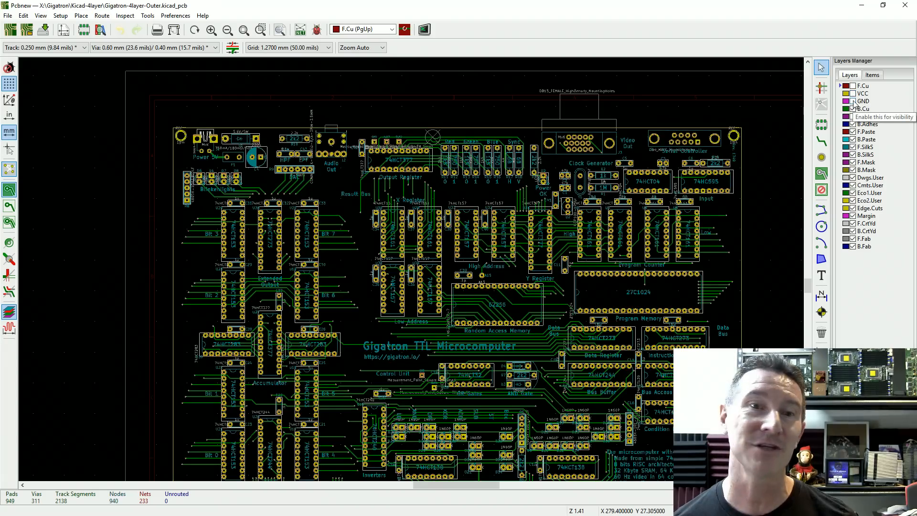
pyautogui.click(853, 101)
pyautogui.click(854, 101)
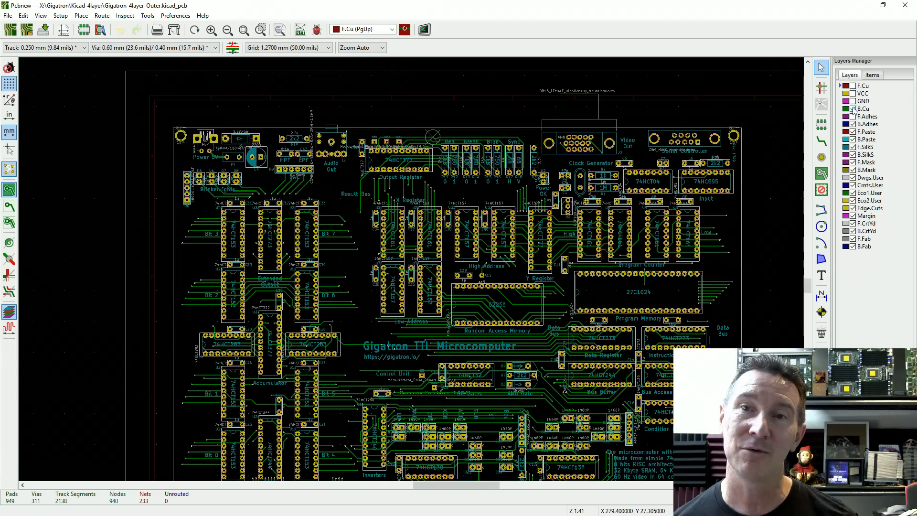
# Step: Set the type of the VCC and GND copper layers to signal in the Layer Setup
pyautogui.click(67, 16)
pyautogui.click(91, 28)
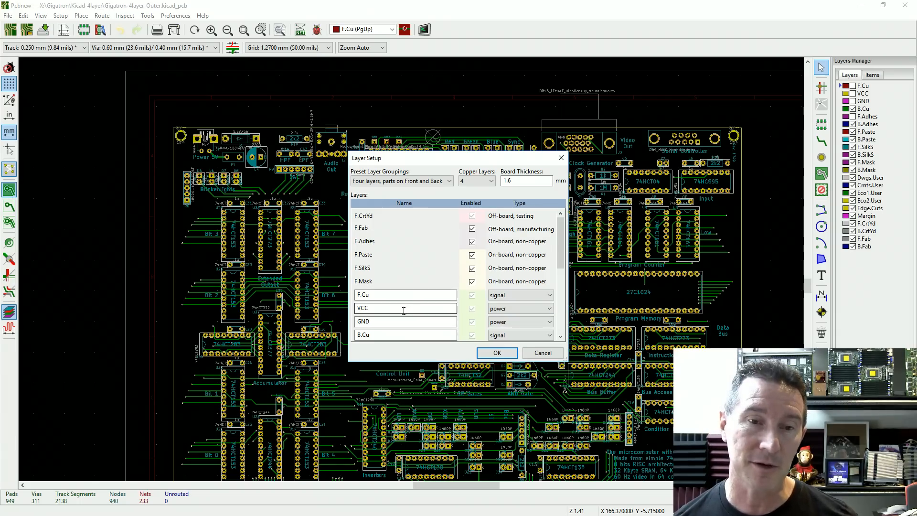
pyautogui.click(521, 308)
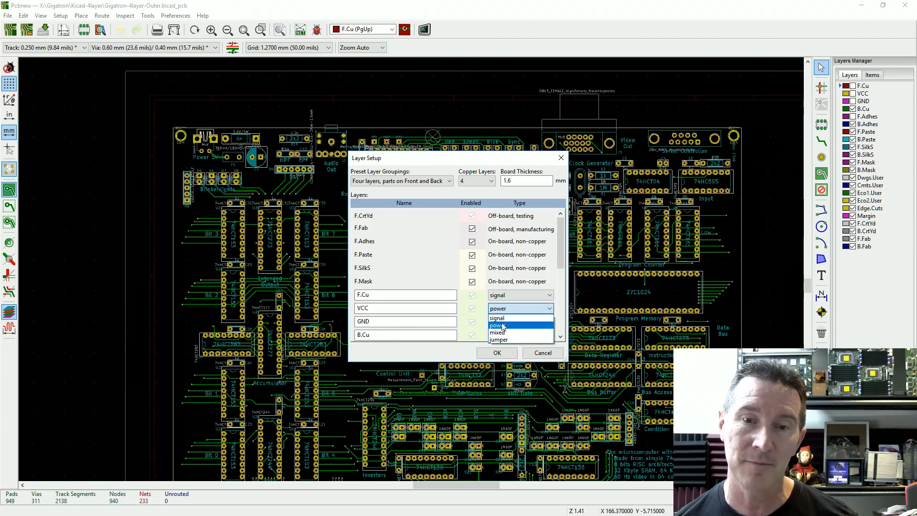
pyautogui.click(506, 324)
pyautogui.click(507, 323)
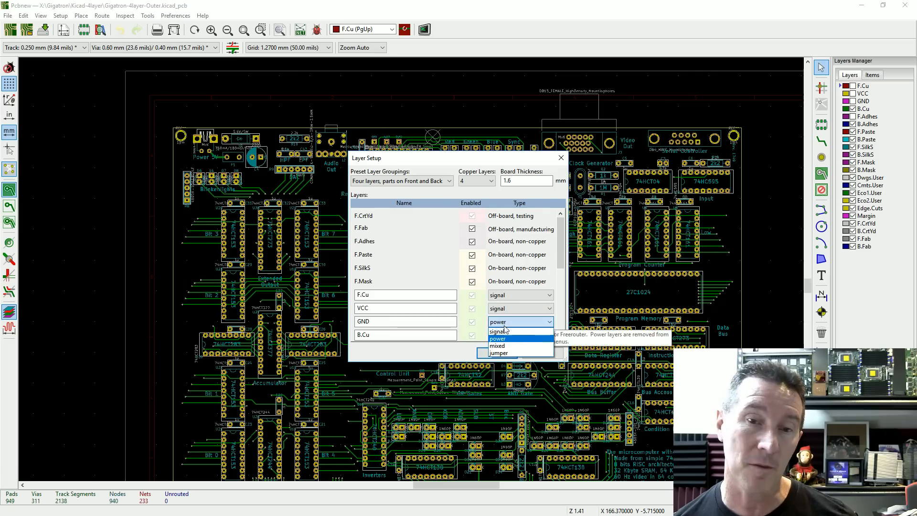
pyautogui.click(508, 332)
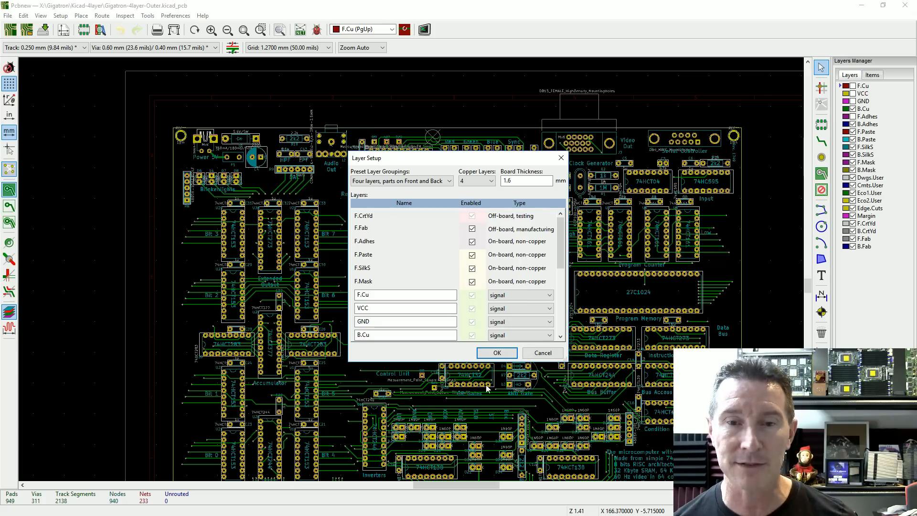
pyautogui.click(498, 354)
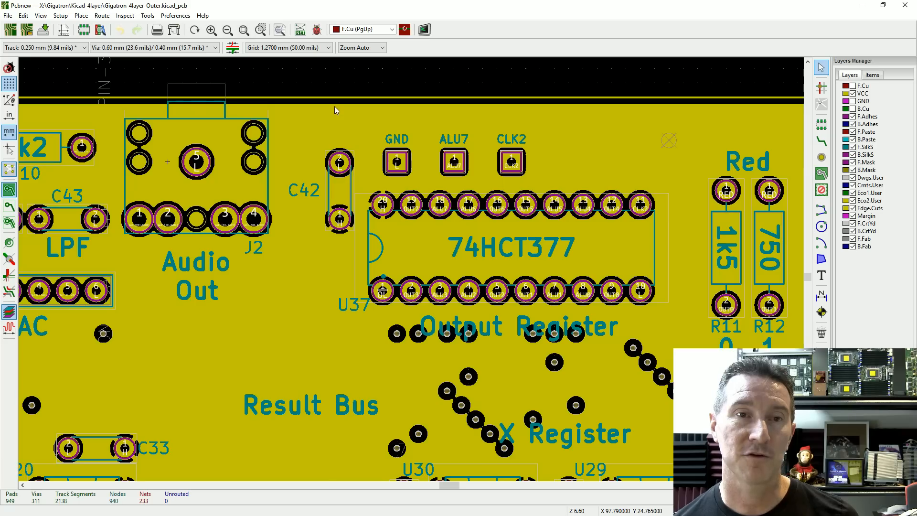
# Step: Delete the copper plane on the VCC layer and show the GND layer
pyautogui.click(335, 107)
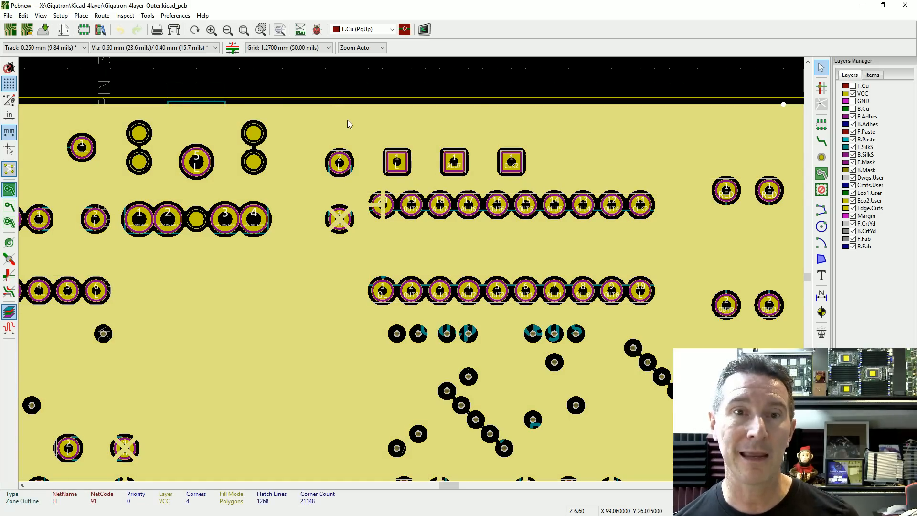
pyautogui.press('Delete')
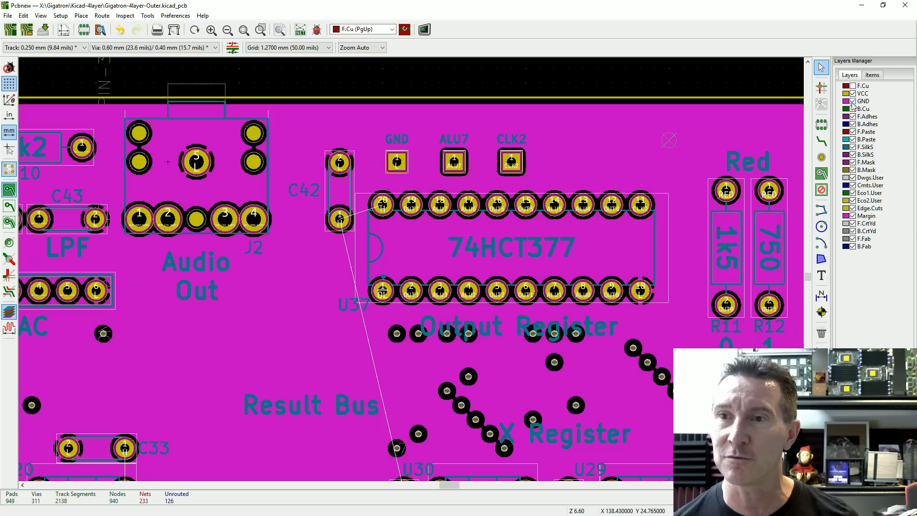
pyautogui.press('b')
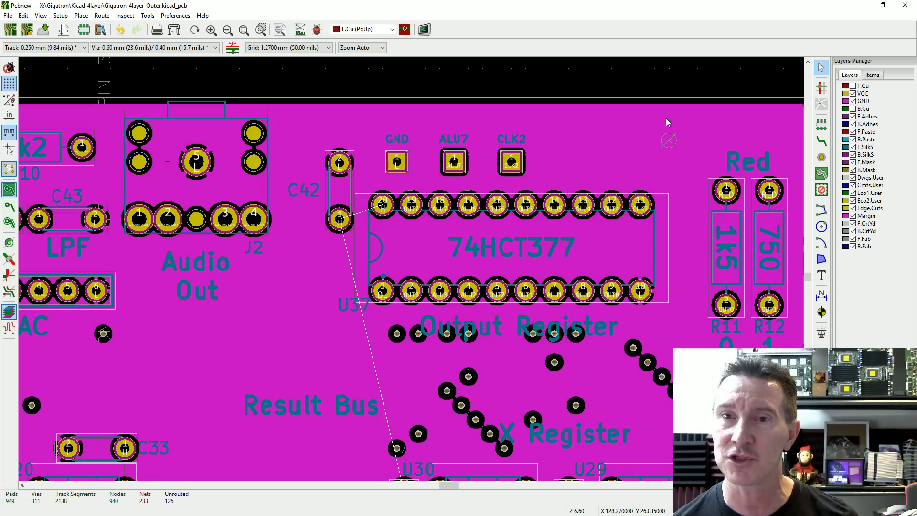
# Step: Check the GND plane's zone properties without changing them, and delete the plane from the GND layer
pyautogui.click(863, 101)
pyautogui.rightClick(564, 116)
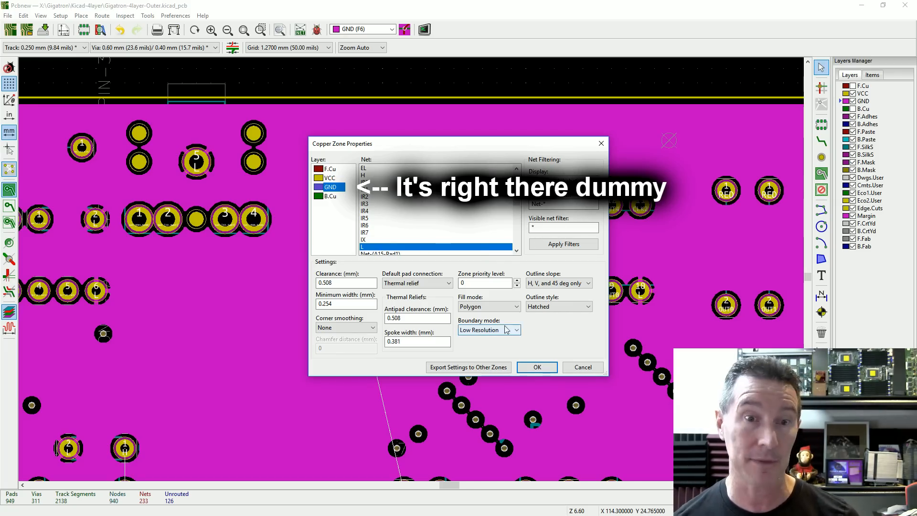
pyautogui.click(578, 370)
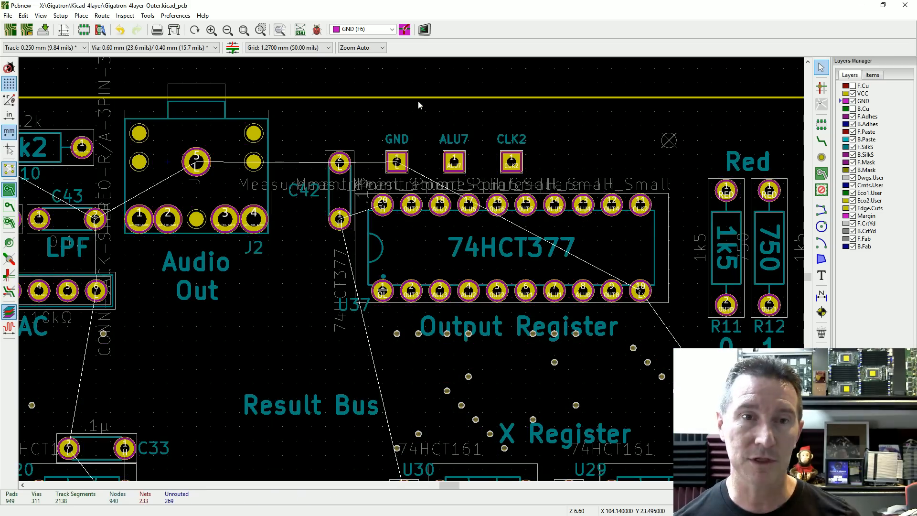
# Step: Examine the ratsnest lines across the board and close up around C42, the GND test point and the 74HCT377
pyautogui.scroll(-5, 460, 285)
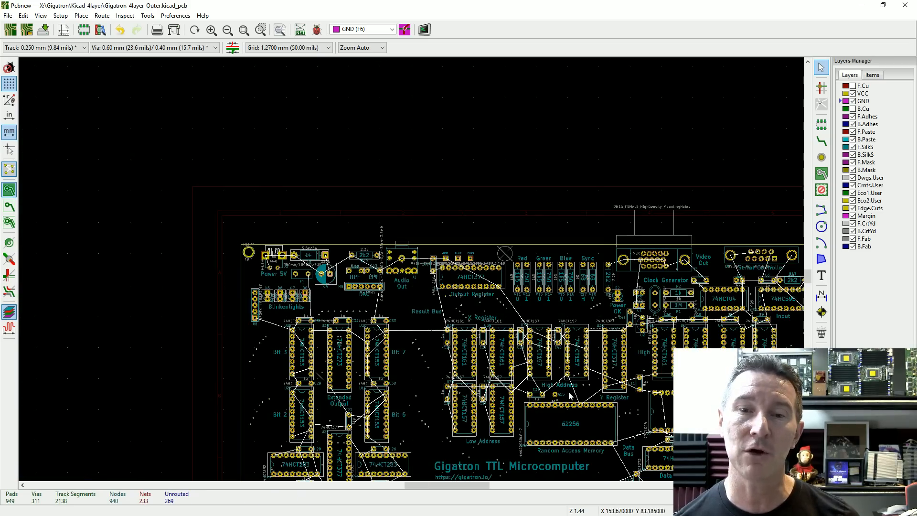
pyautogui.moveTo(435, 321); pyautogui.dragTo(337, 165, button='middle')
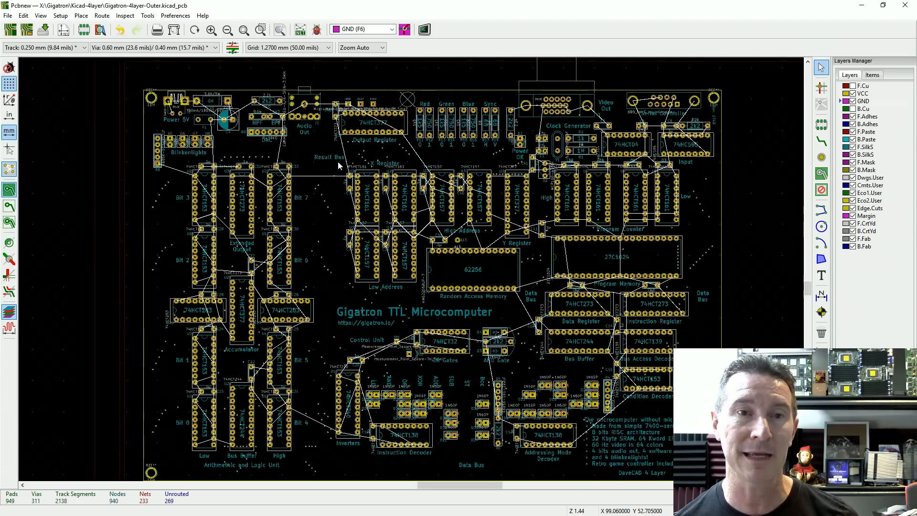
pyautogui.scroll(10, 338, 165)
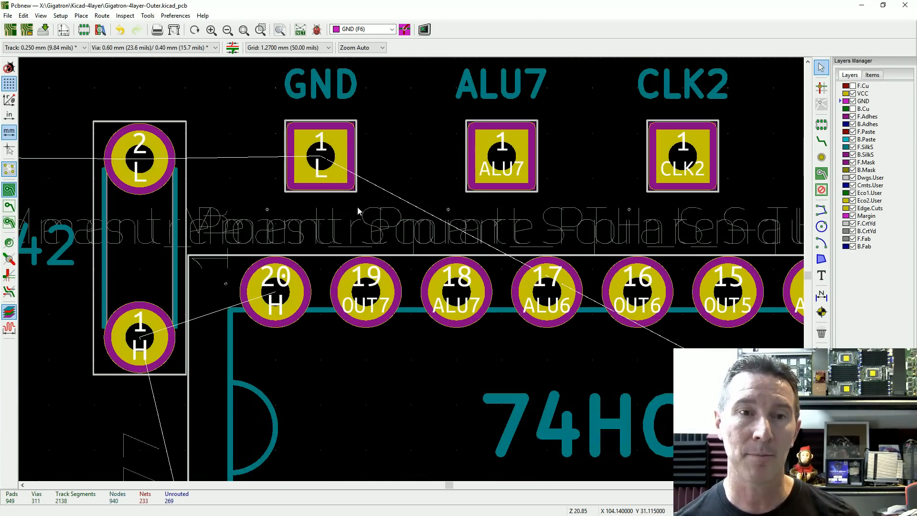
pyautogui.scroll(-1, 297, 181)
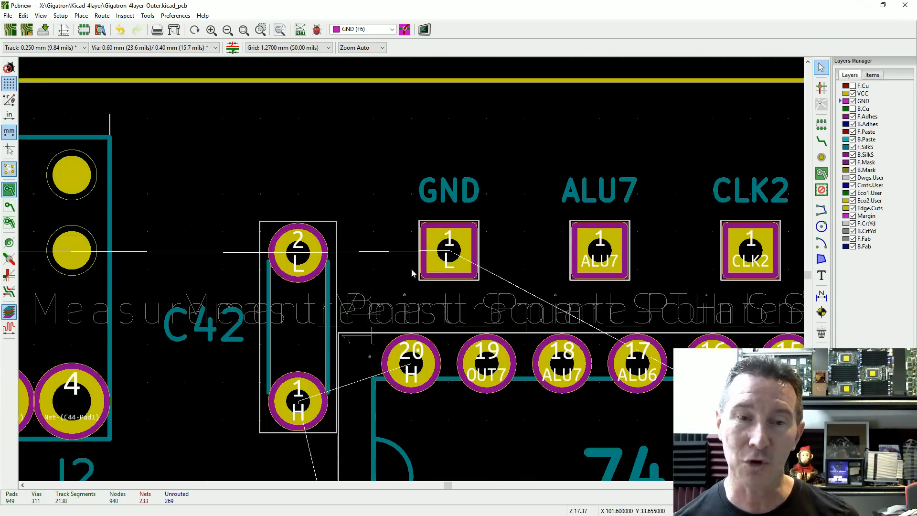
pyautogui.scroll(1, 406, 373)
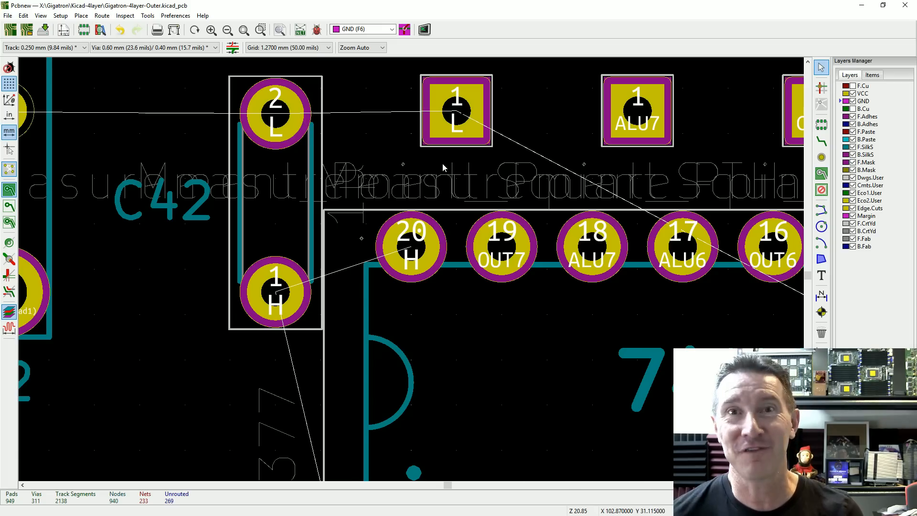
pyautogui.scroll(-4, 443, 167)
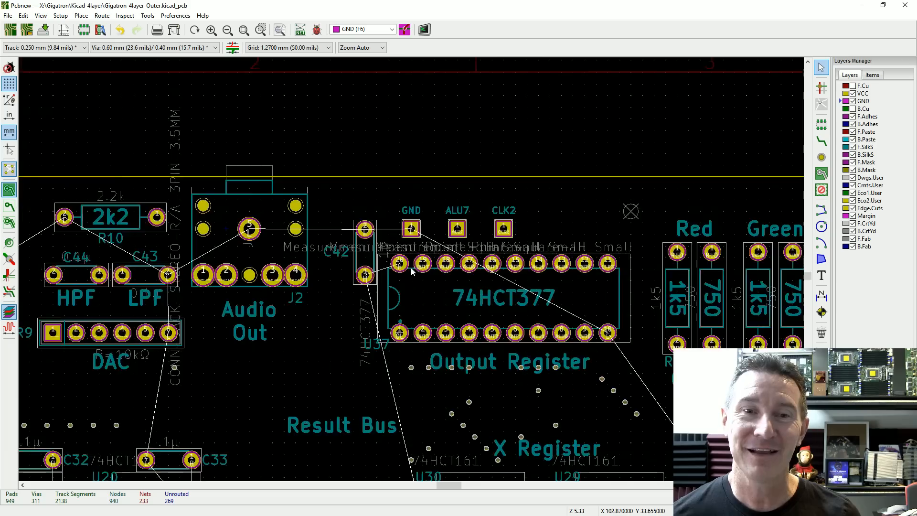
pyautogui.scroll(-1, 412, 272)
pyautogui.scroll(-5, 489, 430)
pyautogui.scroll(3, 489, 269)
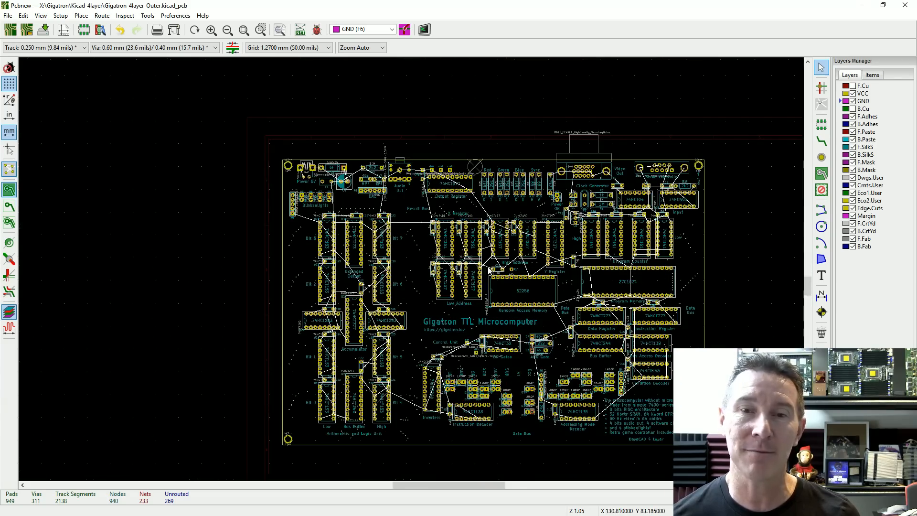
# Step: Show F.Cu as the active layer with VCC and GND hidden, and view the whole board
pyautogui.click(853, 86)
pyautogui.click(853, 94)
pyautogui.click(863, 86)
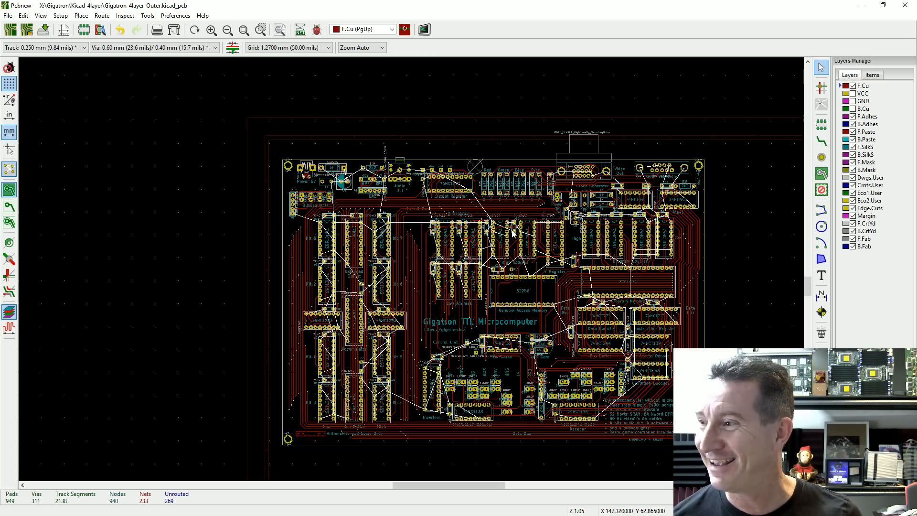
pyautogui.scroll(6, 421, 184)
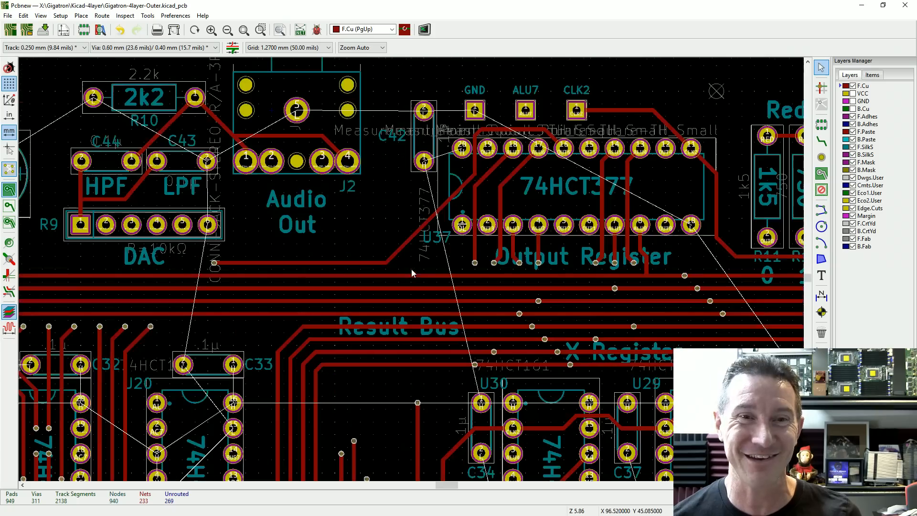
pyautogui.scroll(-2, 319, 266)
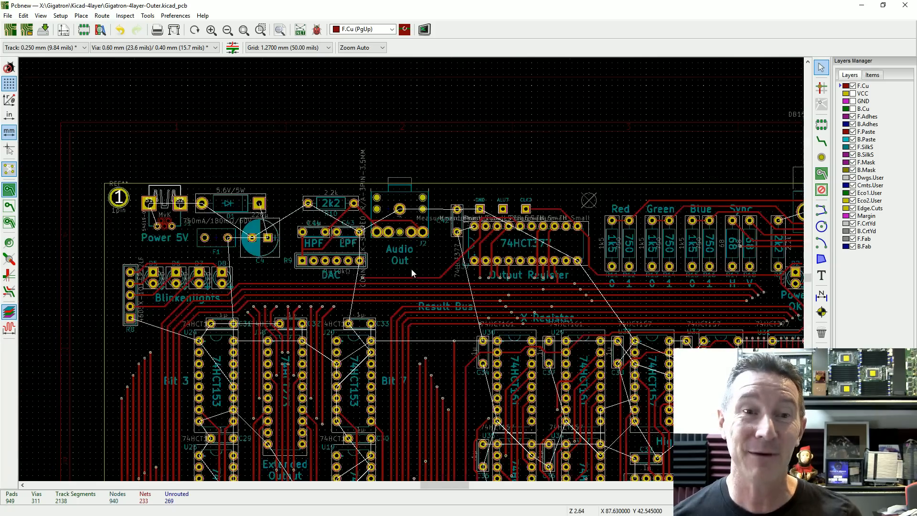
pyautogui.scroll(-5, 432, 335)
pyautogui.scroll(3, 365, 376)
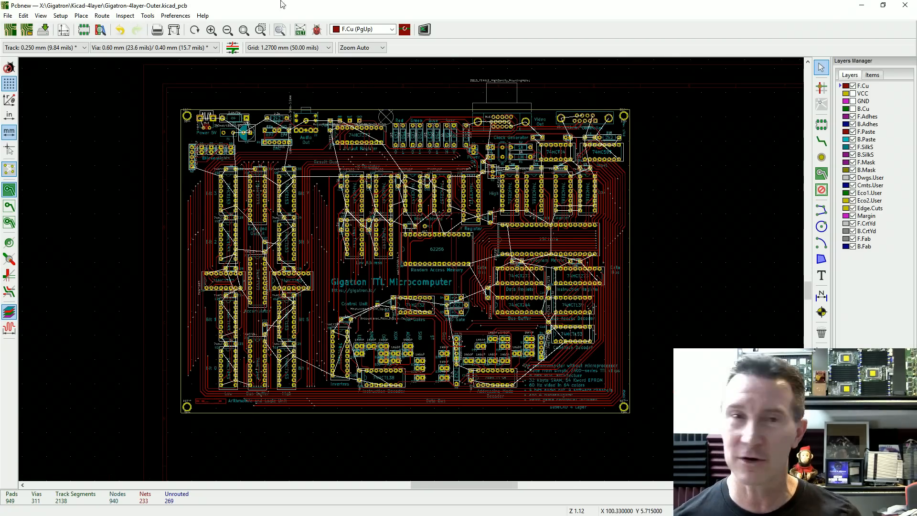
# Step: Select the whole board and filter the selection to tracks only, excluding footprints, vias, text items, drawings, the board outline layer and zones
pyautogui.moveTo(172, 101); pyautogui.dragTo(645, 428)
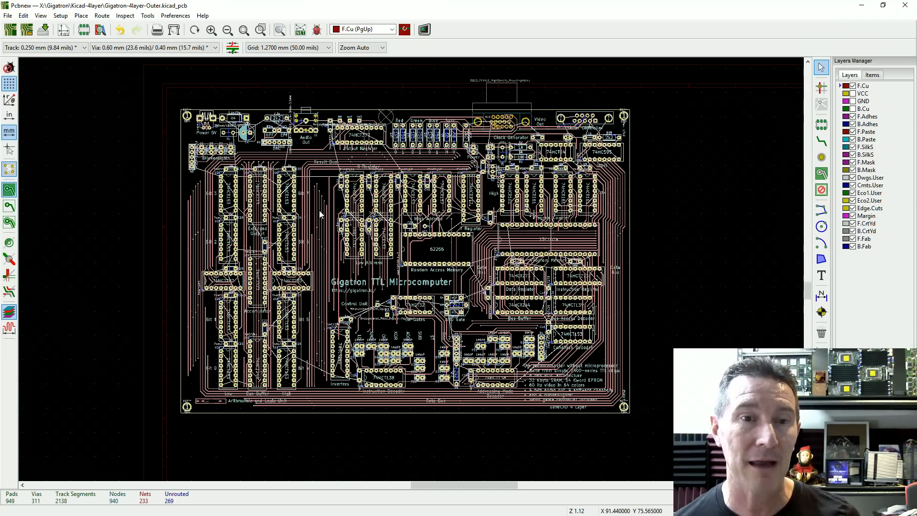
pyautogui.scroll(1, 318, 213)
pyautogui.rightClick(381, 199)
pyautogui.moveTo(442, 206)
pyautogui.click(565, 208)
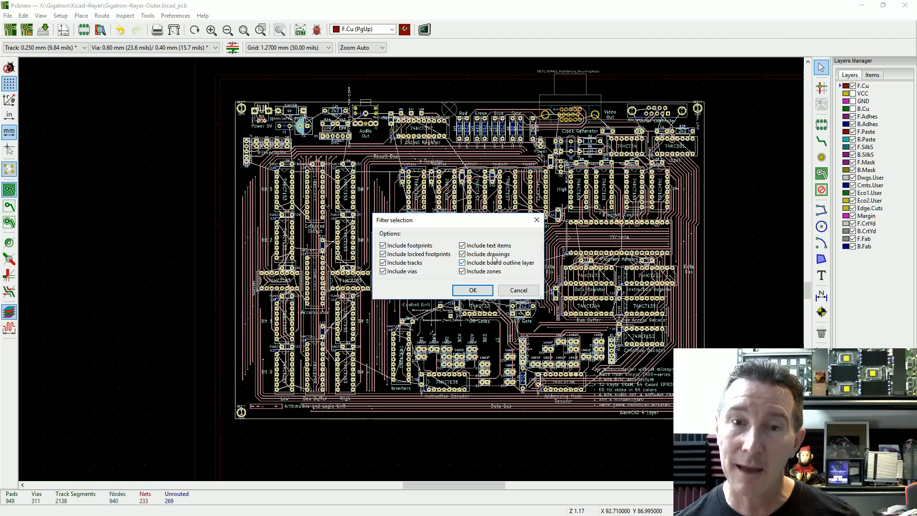
pyautogui.click(384, 246)
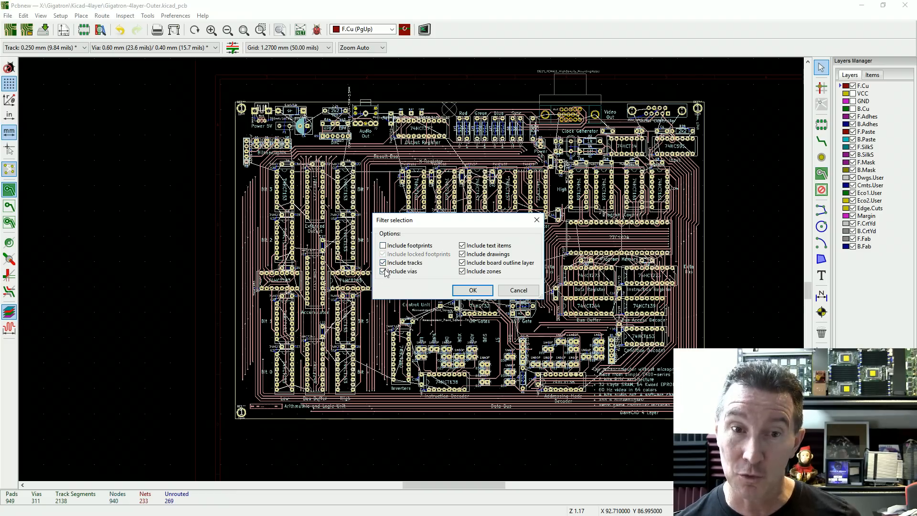
pyautogui.click(383, 272)
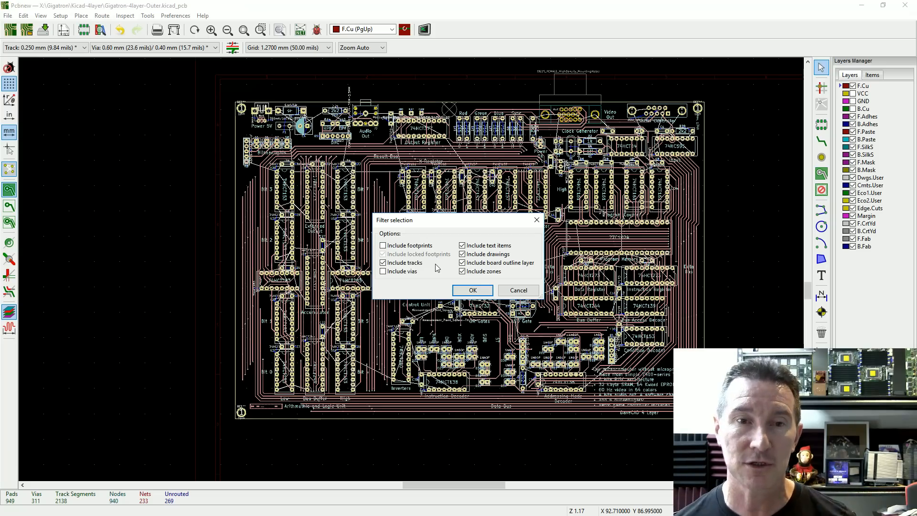
pyautogui.click(463, 271)
pyautogui.click(463, 263)
pyautogui.click(462, 254)
pyautogui.click(463, 245)
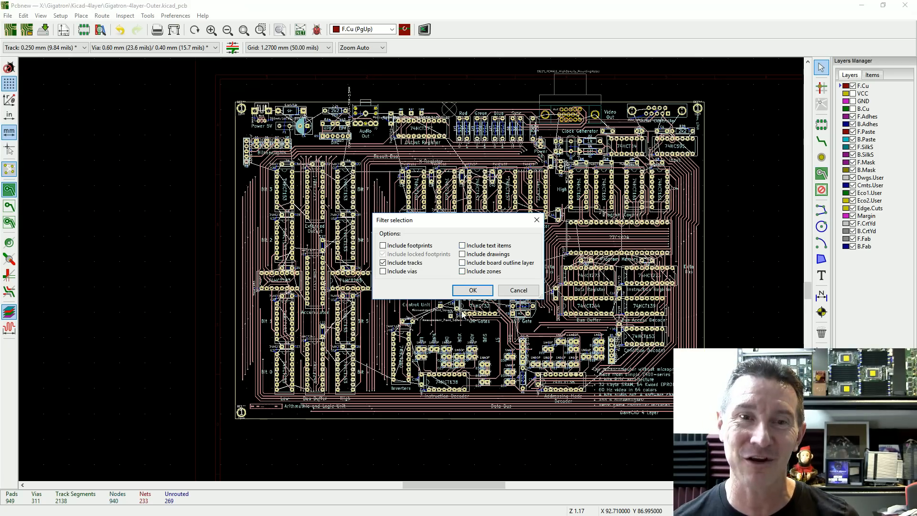
pyautogui.click(472, 290)
pyautogui.scroll(1, 413, 273)
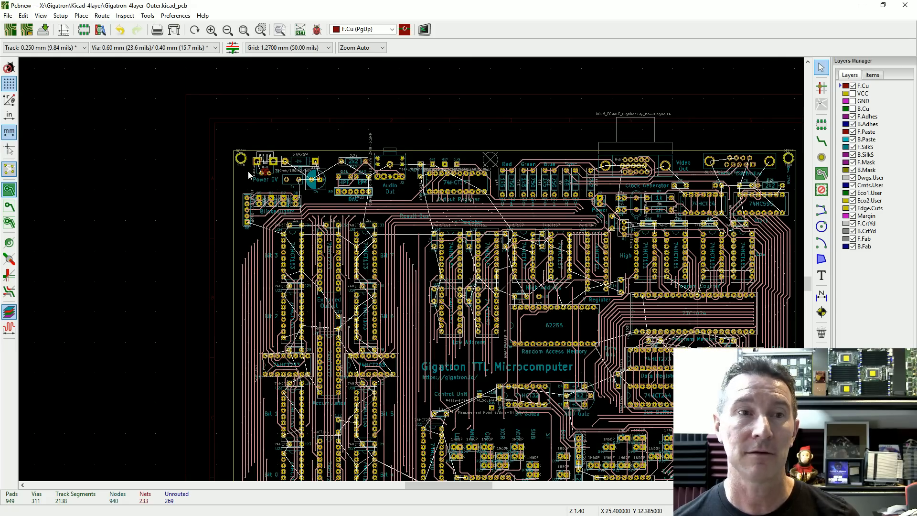
# Step: Undo the deletion of the GND copper plane
pyautogui.hotkey('ctrl', 'z')
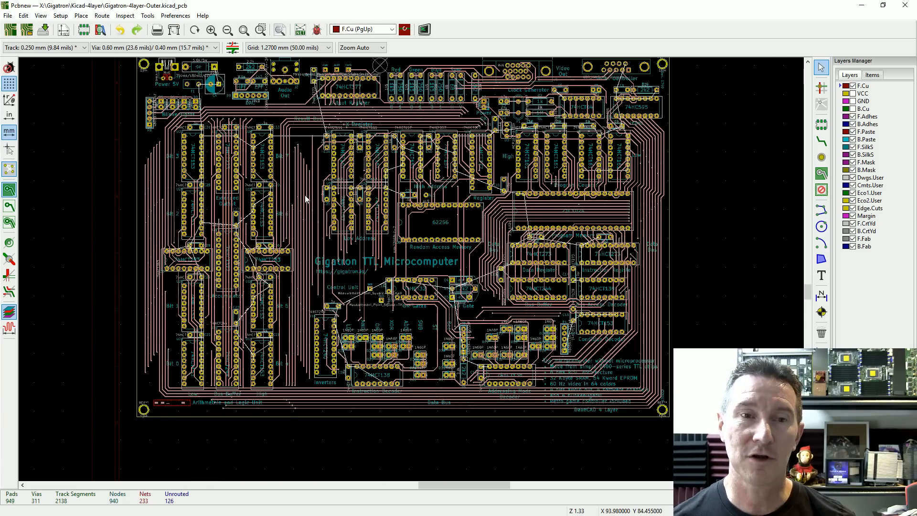
# Step: Move all the selected F.Cu tracks to the VCC layer through their track properties
pyautogui.scroll(5, 309, 196)
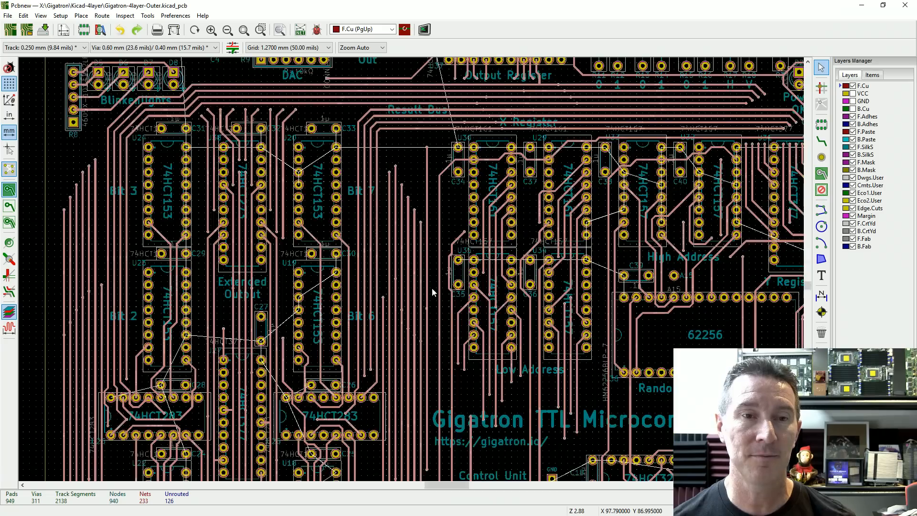
pyautogui.rightClick(376, 237)
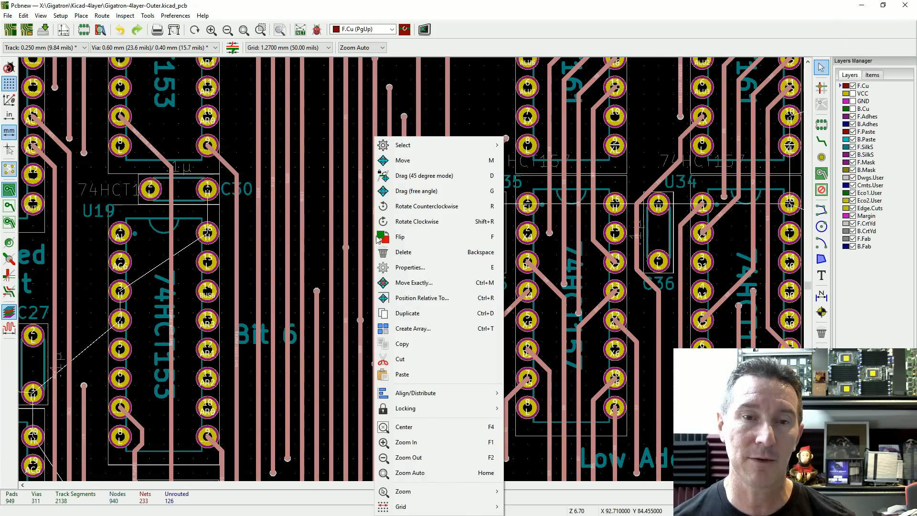
pyautogui.click(444, 268)
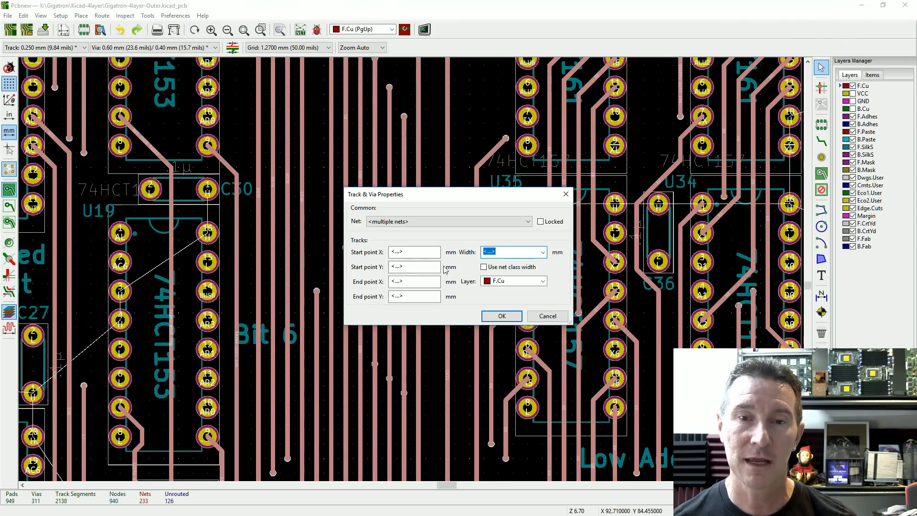
pyautogui.click(539, 282)
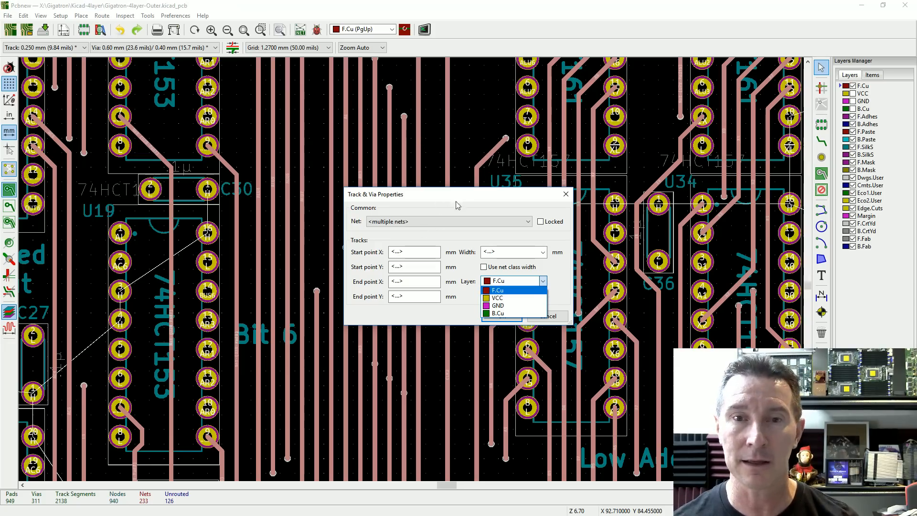
pyautogui.click(516, 298)
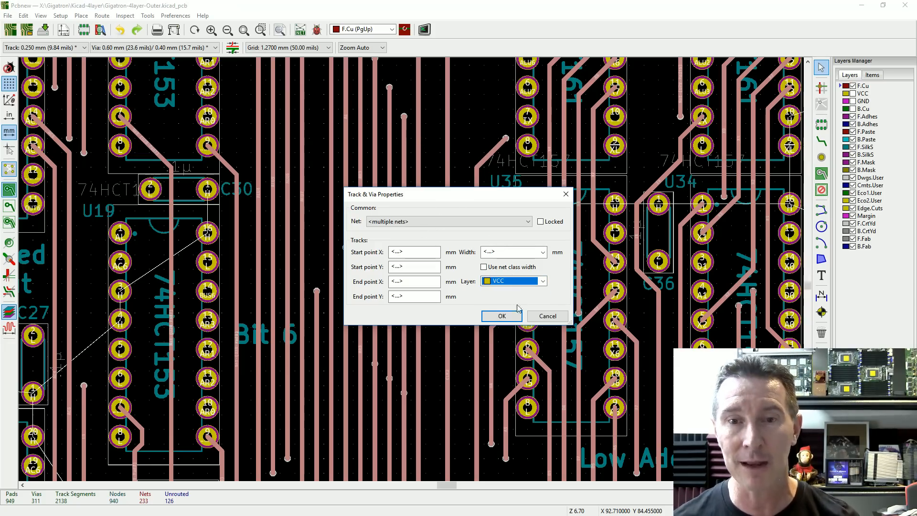
pyautogui.click(503, 317)
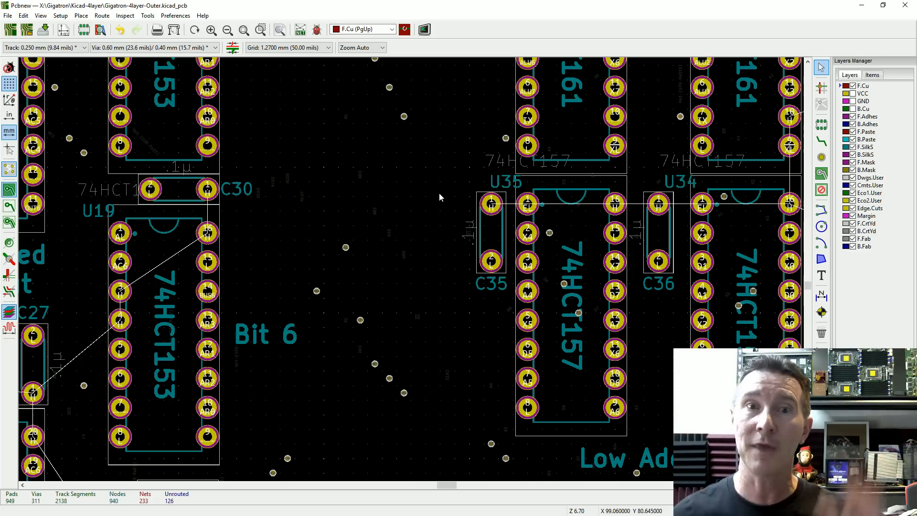
# Step: Show the VCC layer, hide F.Cu and check the moved tracks across the board
pyautogui.scroll(2, 378, 116)
pyautogui.scroll(2, 415, 301)
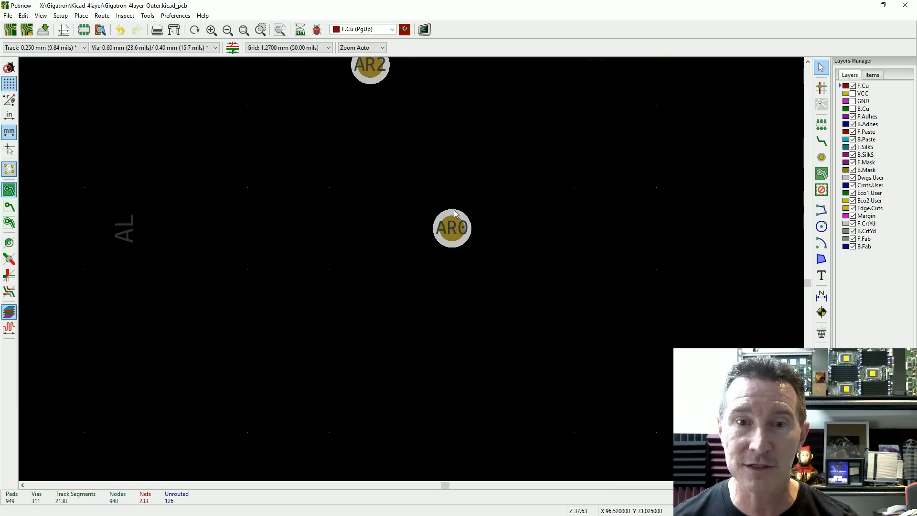
pyautogui.scroll(-2, 468, 241)
pyautogui.scroll(-1, 594, 268)
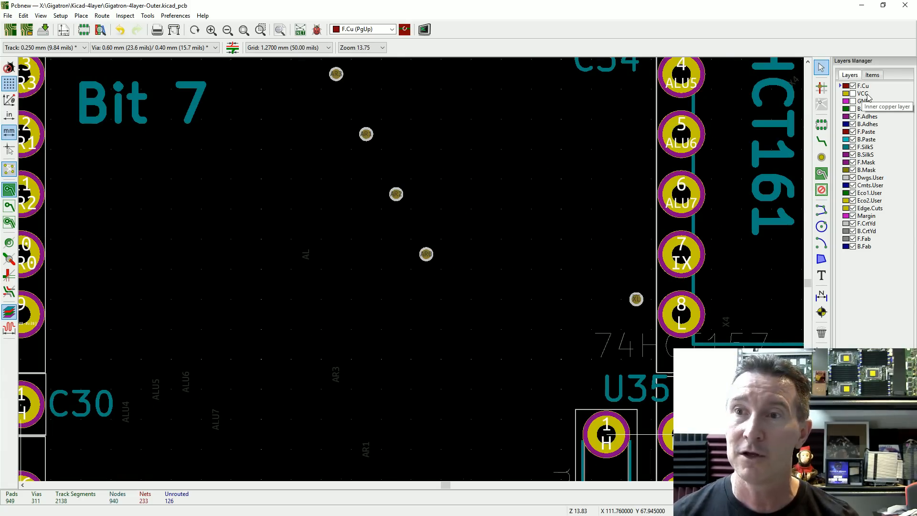
pyautogui.click(853, 94)
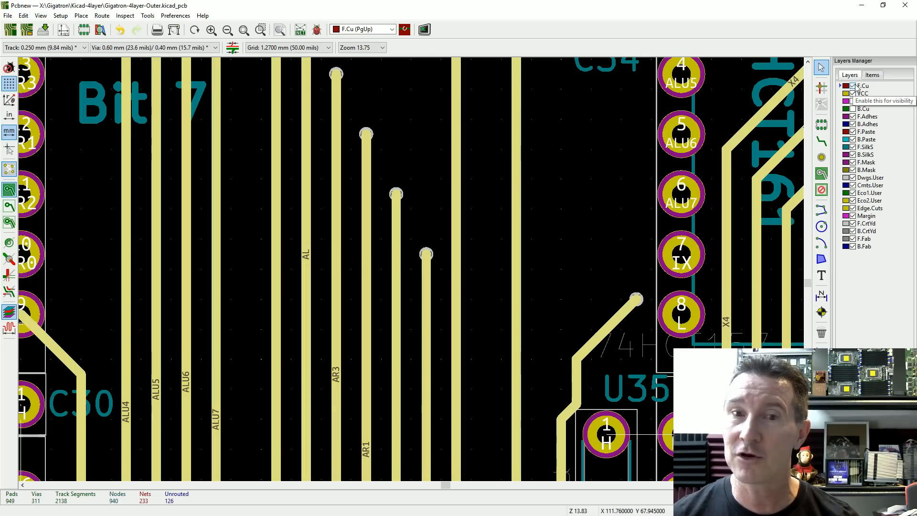
pyautogui.press('Home')
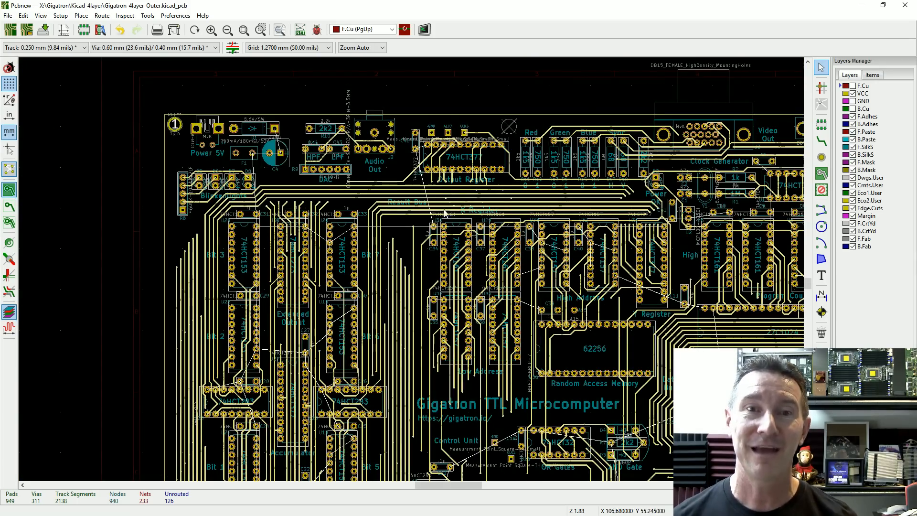
pyautogui.scroll(1, 430, 170)
pyautogui.scroll(1, 420, 284)
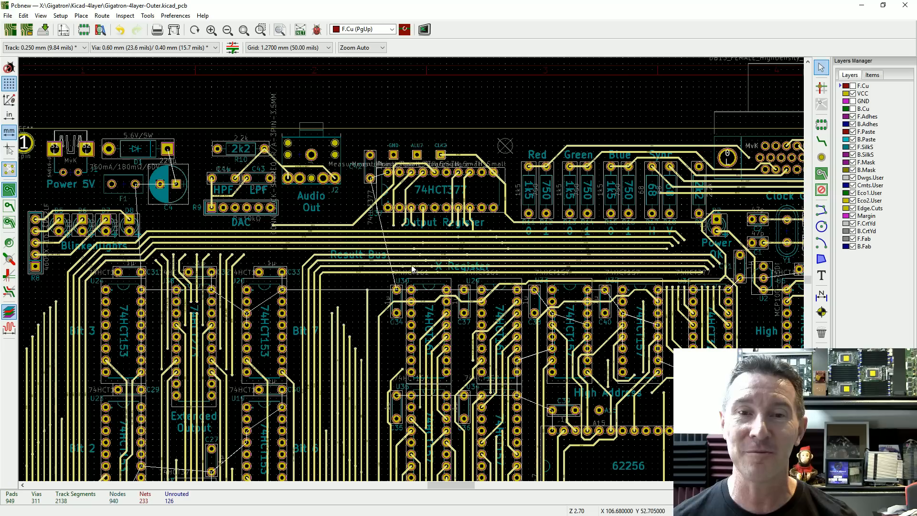
# Step: Hide the VCC layer and show B.Cu, leaving it as the only visible copper layer
pyautogui.click(853, 93)
pyautogui.click(854, 101)
pyautogui.click(853, 109)
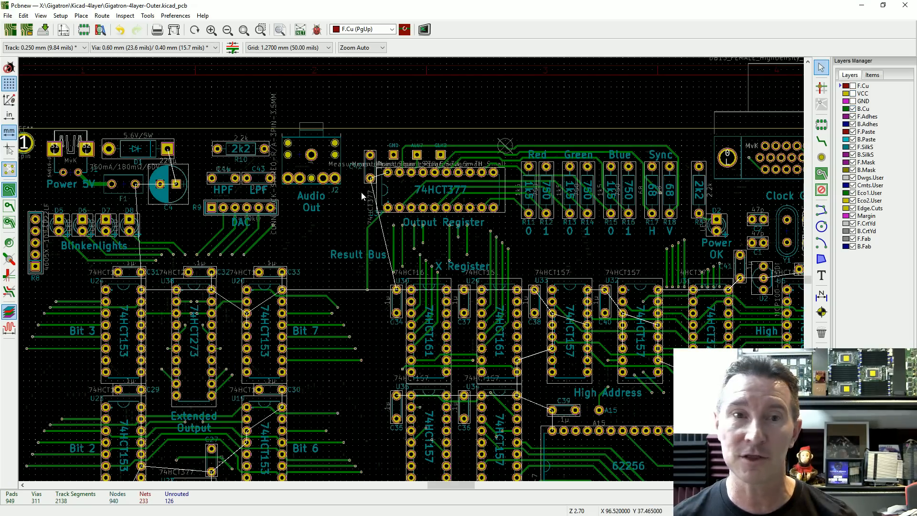
# Step: Select everything on the board and filter the selection down to tracks only
pyautogui.scroll(-5, 287, 165)
pyautogui.scroll(2, 411, 269)
pyautogui.moveTo(264, 162); pyautogui.dragTo(538, 361)
pyautogui.scroll(2, 333, 248)
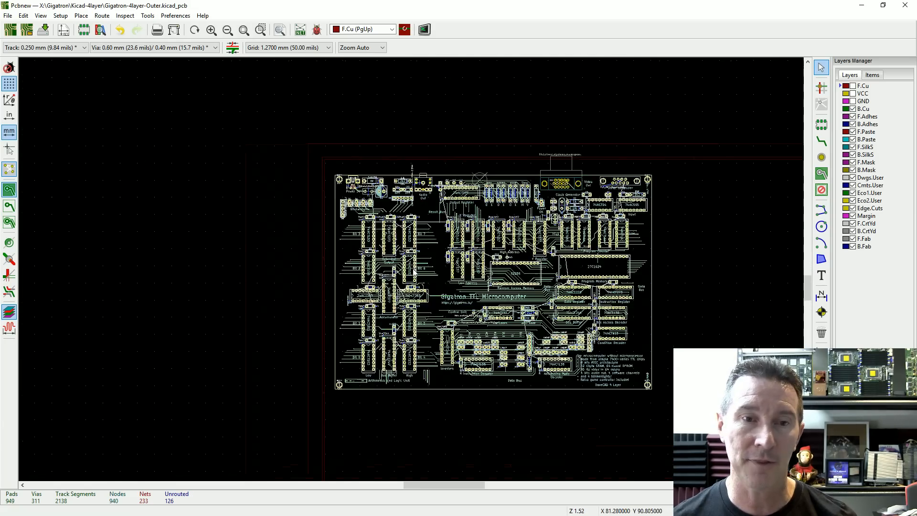
pyautogui.scroll(2, 414, 271)
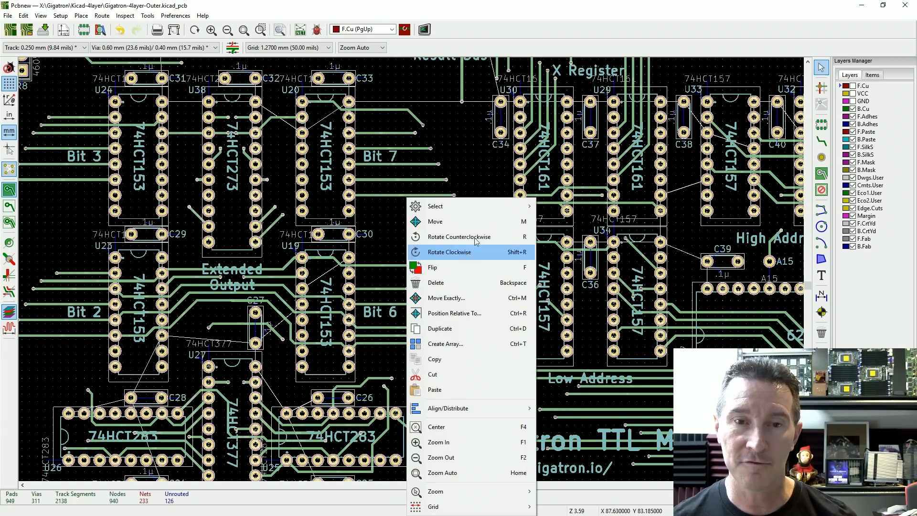
pyautogui.moveTo(481, 206)
pyautogui.click(576, 206)
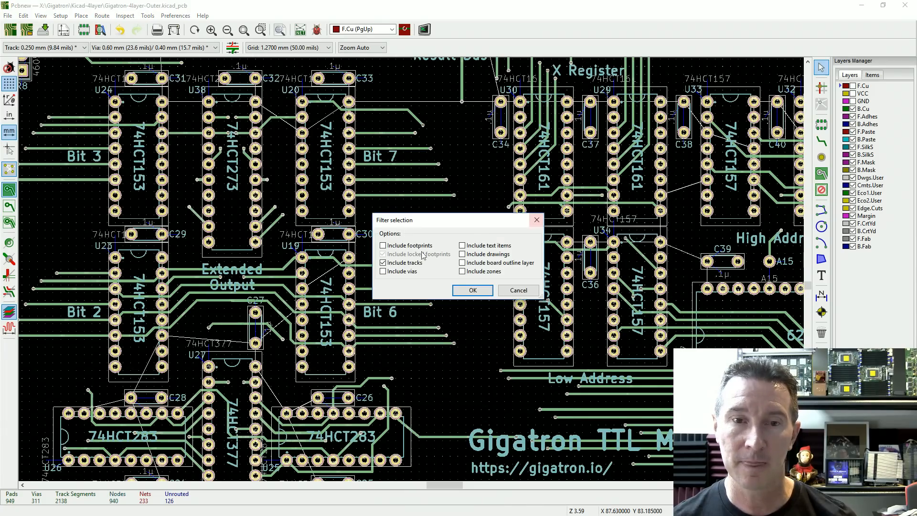
pyautogui.click(472, 290)
# Step: Move all the selected B.Cu tracks to the GND layer through their track properties
pyautogui.rightClick(376, 269)
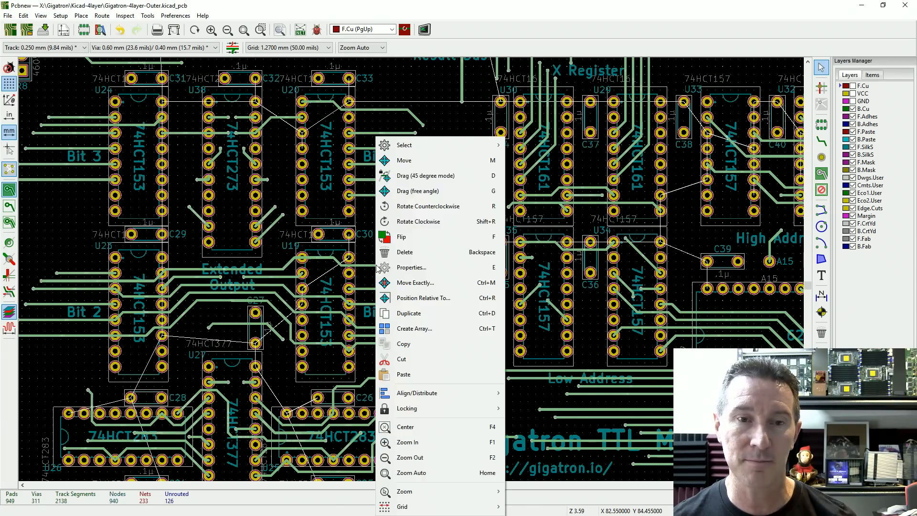
pyautogui.click(432, 268)
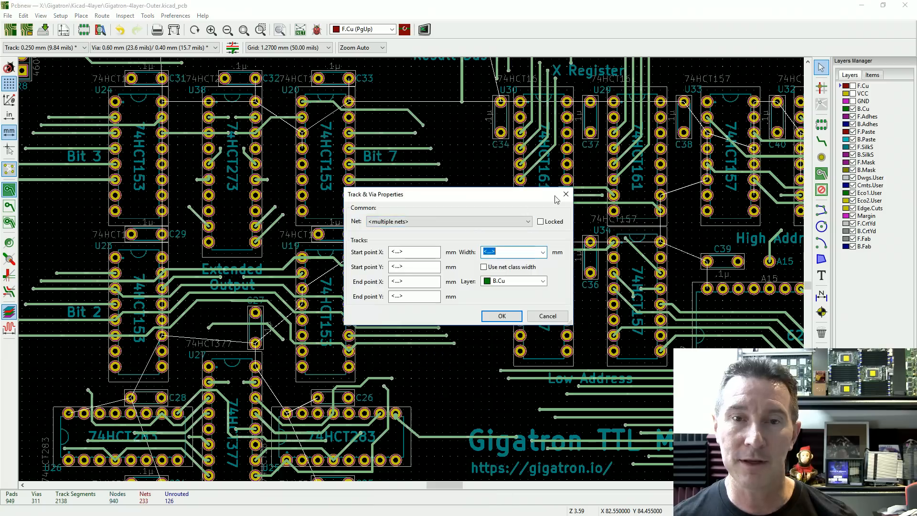
pyautogui.click(526, 282)
pyautogui.click(516, 306)
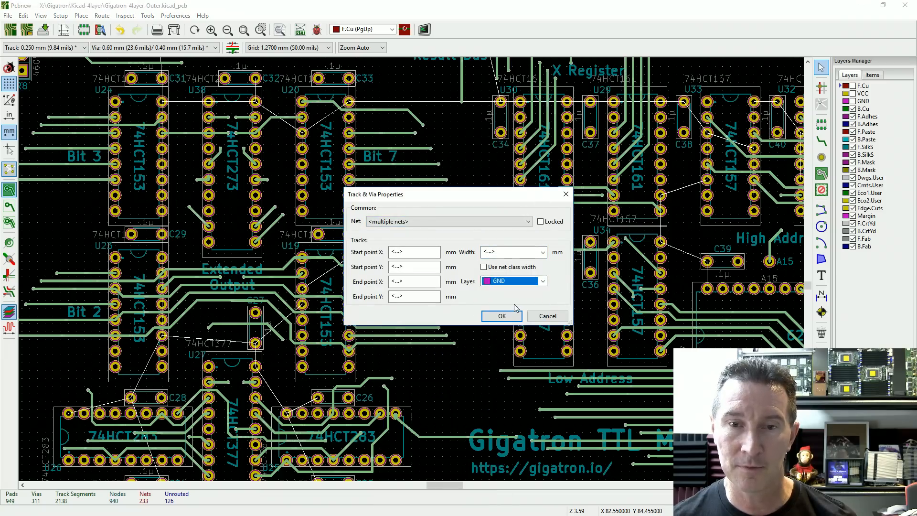
pyautogui.click(502, 316)
# Step: Toggle the inner layers to check the moved tracks, leaving VCC and GND shown and B.Cu hidden
pyautogui.scroll(-3, 414, 274)
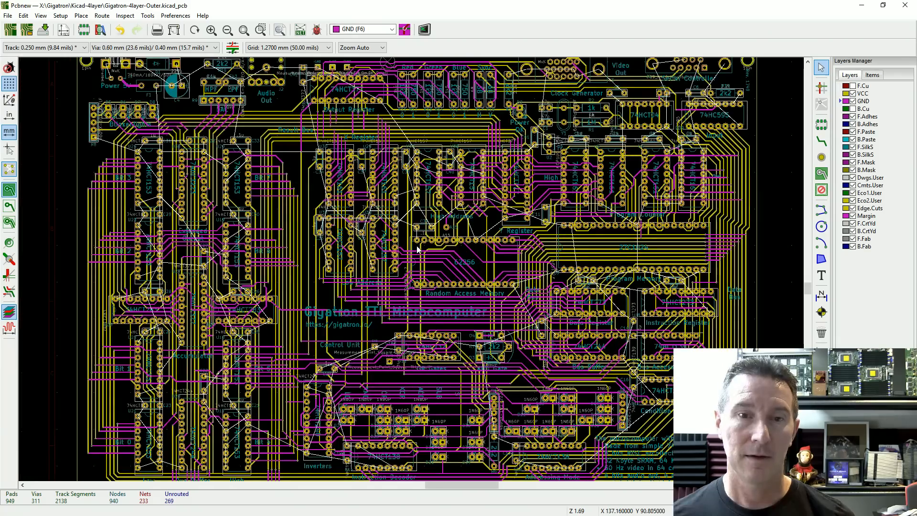
pyautogui.click(853, 101)
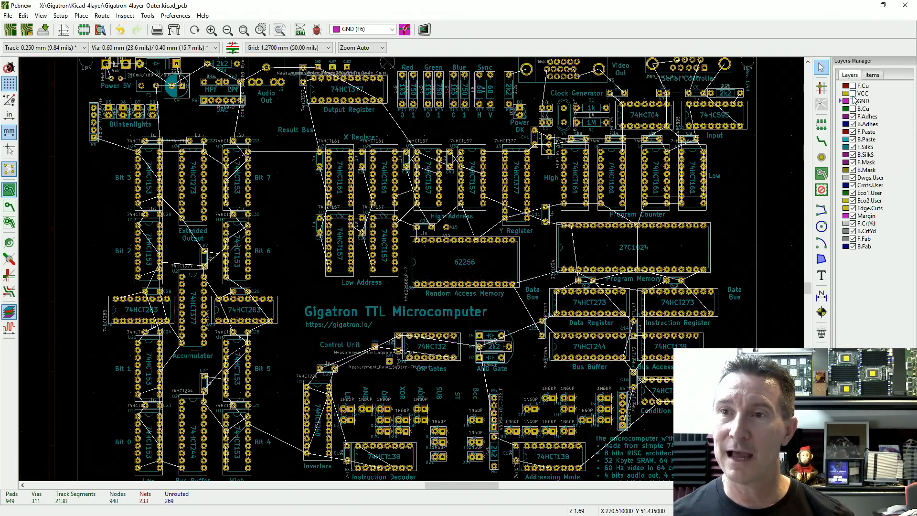
pyautogui.click(853, 108)
pyautogui.click(853, 101)
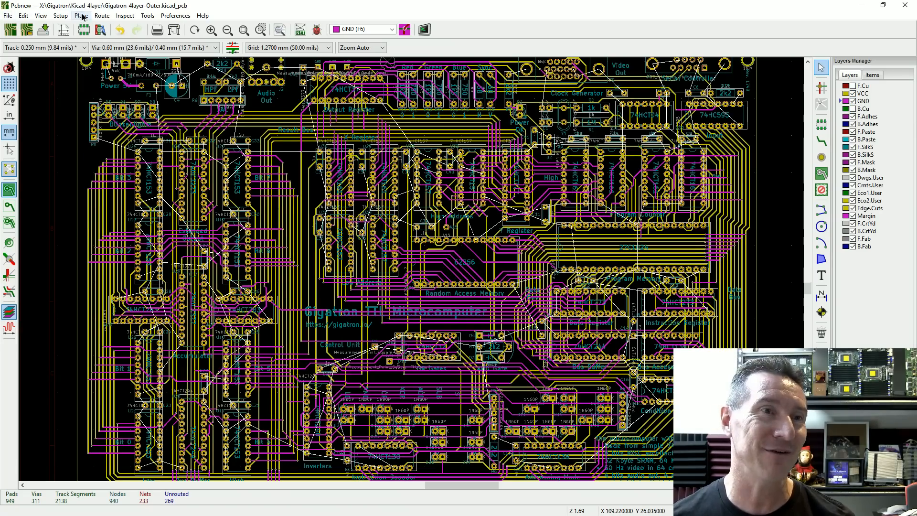
# Step: Rename the two inner copper layers as InnerTop and InnerBottom in the layer setup
pyautogui.write('Top')
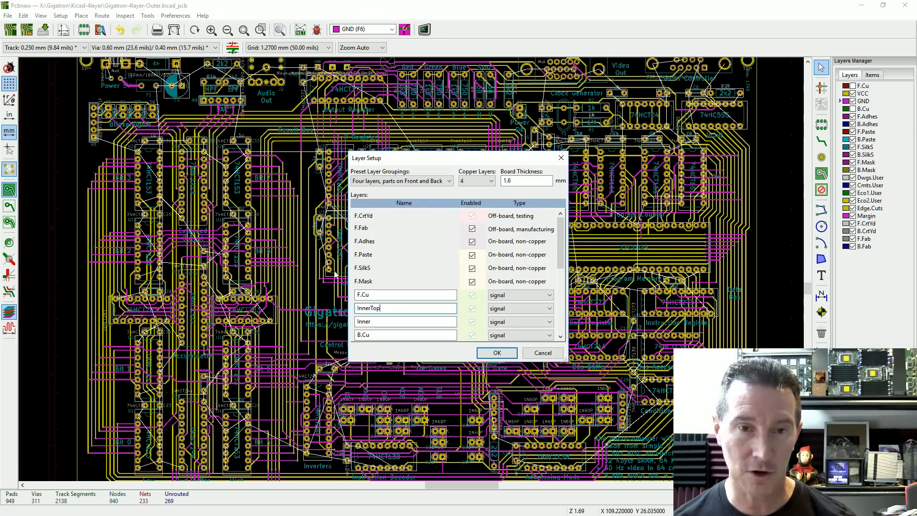
pyautogui.click(375, 319)
pyautogui.write('Bottom')
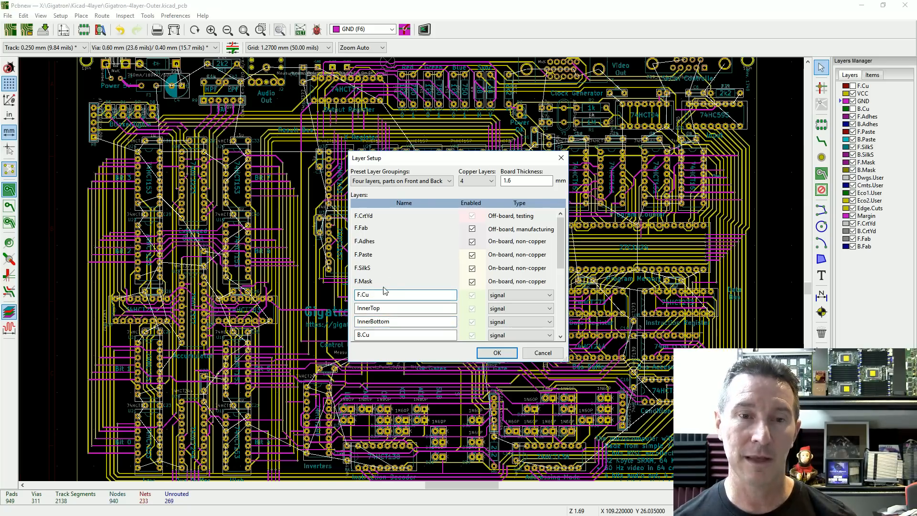
pyautogui.click(497, 353)
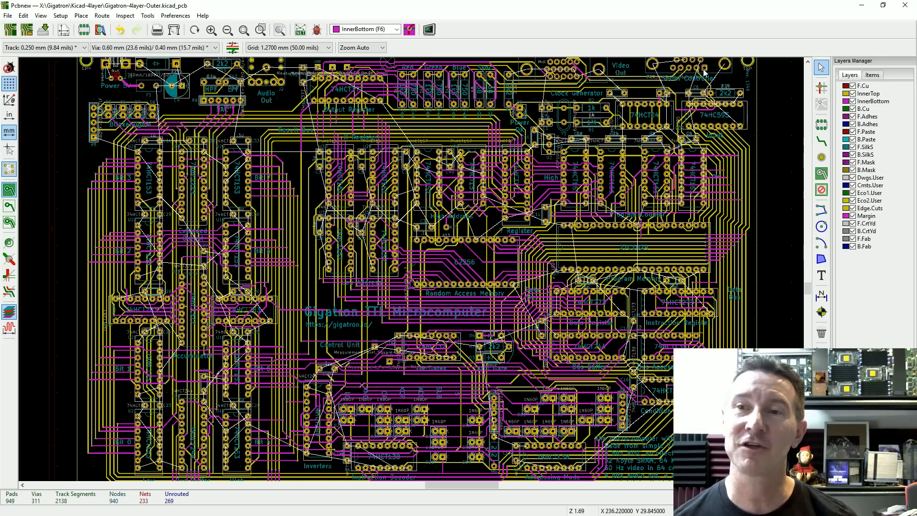
# Step: Check the power connector area, then hide F.Cu, InnerTop and InnerBottom so that B.Cu is the only visible copper layer
pyautogui.keyDown('shift'); pyautogui.scroll(2, 351, 126); pyautogui.keyUp('shift')
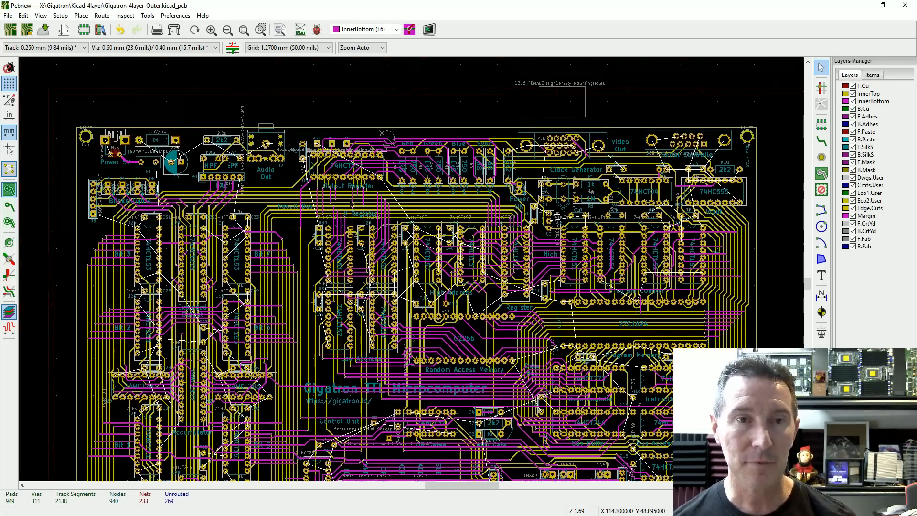
pyautogui.scroll(1, 230, 151)
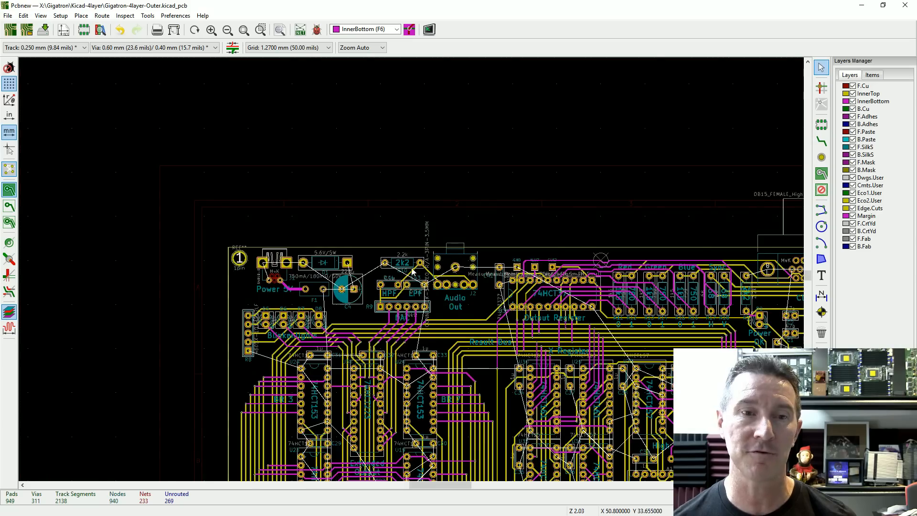
pyautogui.scroll(3, 336, 287)
pyautogui.moveTo(259, 315); pyautogui.dragTo(417, 263, button='middle')
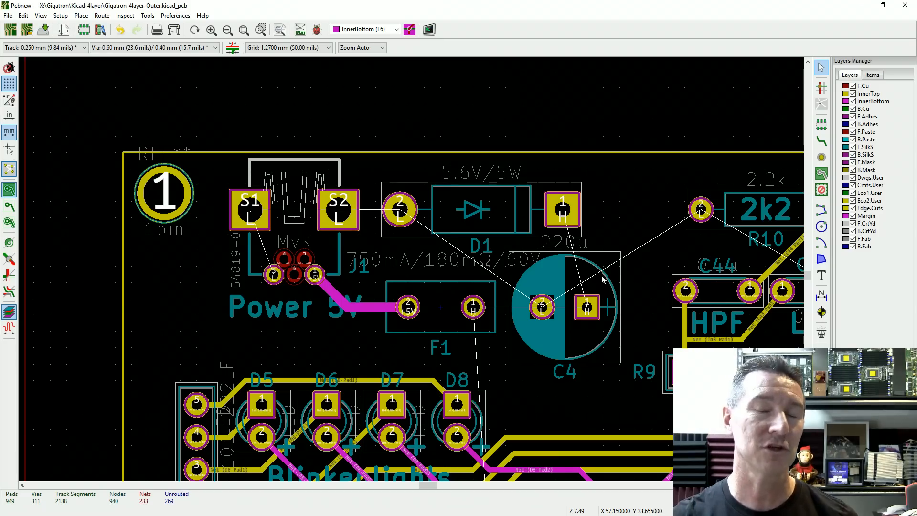
pyautogui.moveTo(602, 276); pyautogui.dragTo(523, 224, button='middle')
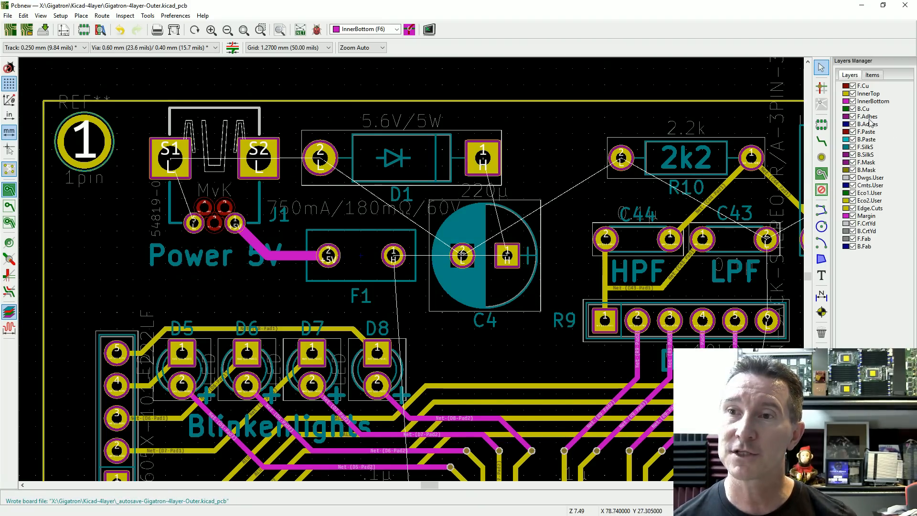
pyautogui.click(853, 94)
pyautogui.click(854, 101)
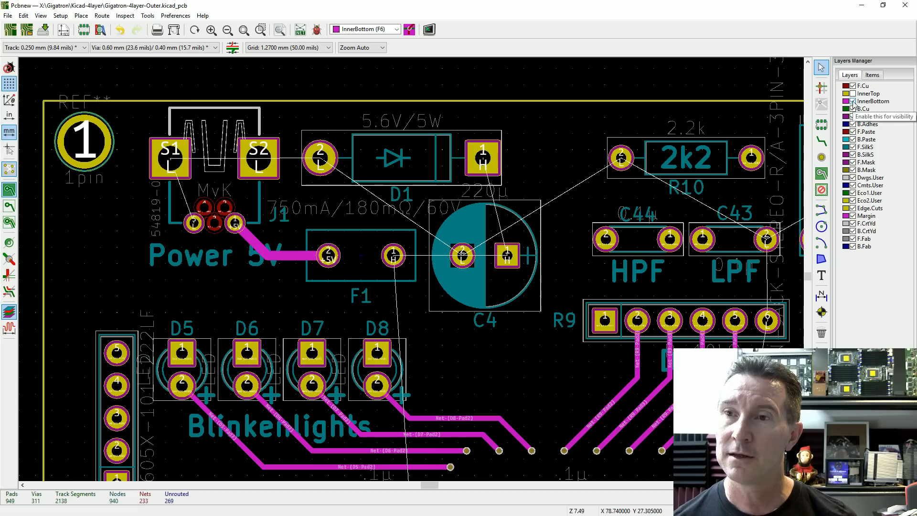
pyautogui.click(854, 86)
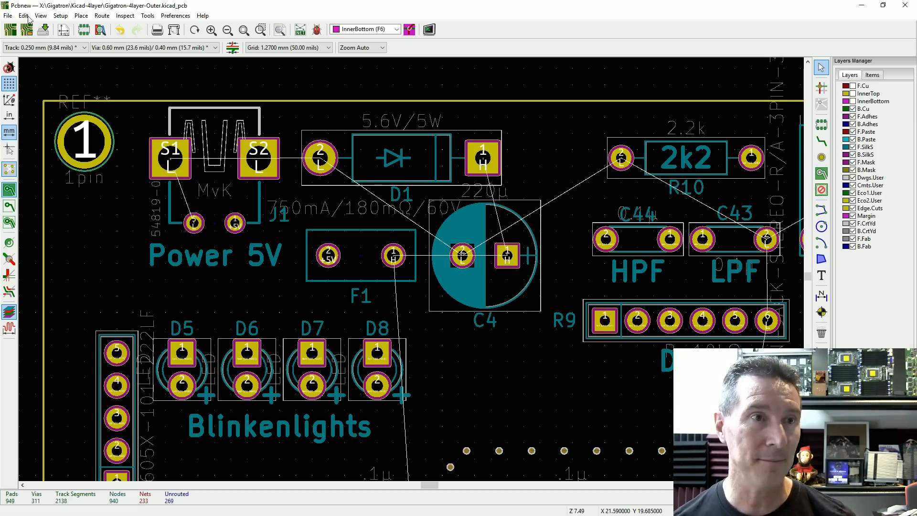
# Step: Start a copper zone on B.Cu just inside the board's upper-left corner, using a 0.6350 mm (25.00 mils) grid
pyautogui.click(81, 15)
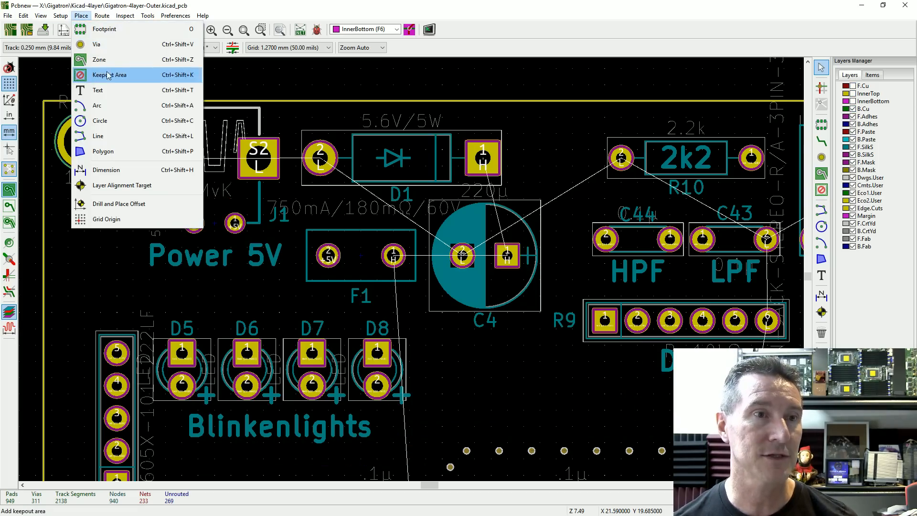
pyautogui.click(100, 59)
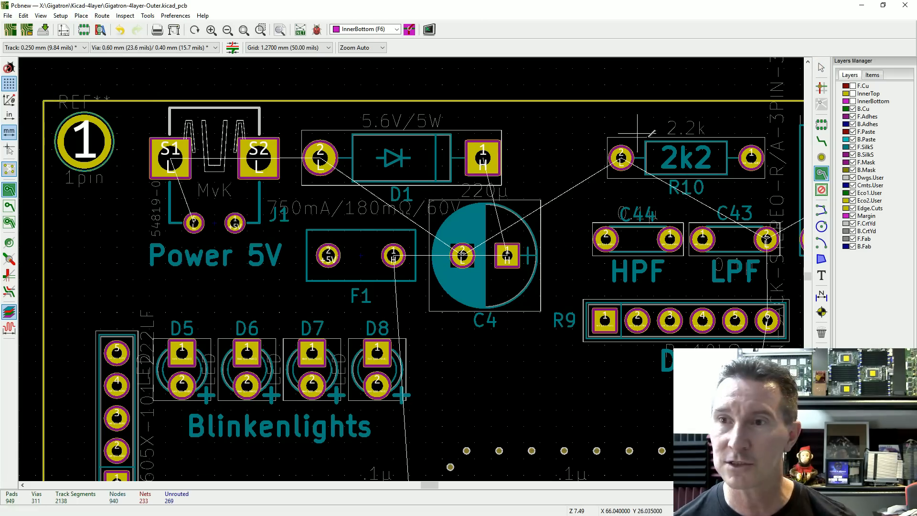
pyautogui.press('pagedown')
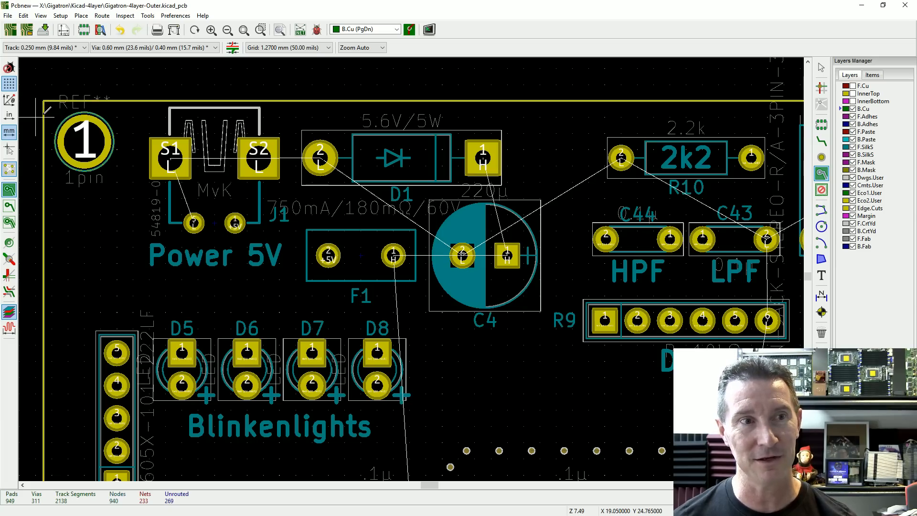
pyautogui.rightClick(65, 118)
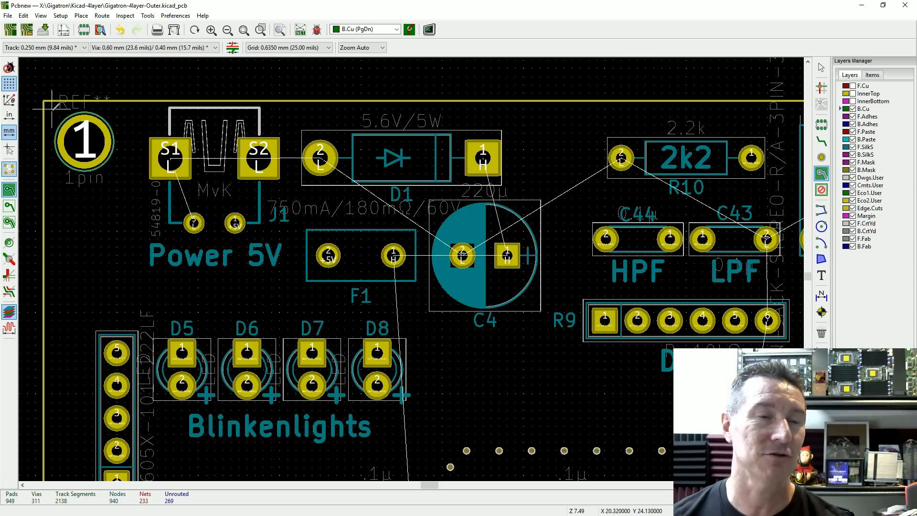
pyautogui.click(54, 108)
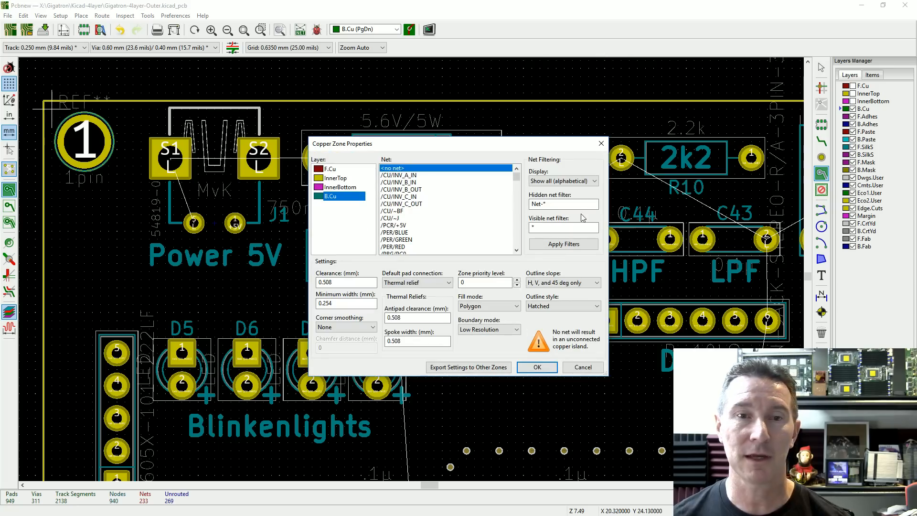
# Step: Filter the net list by L and assign net L to the B.Cu zone with thermal relief pad connections
pyautogui.scroll(-5, 416, 210)
pyautogui.doubleClick(533, 227)
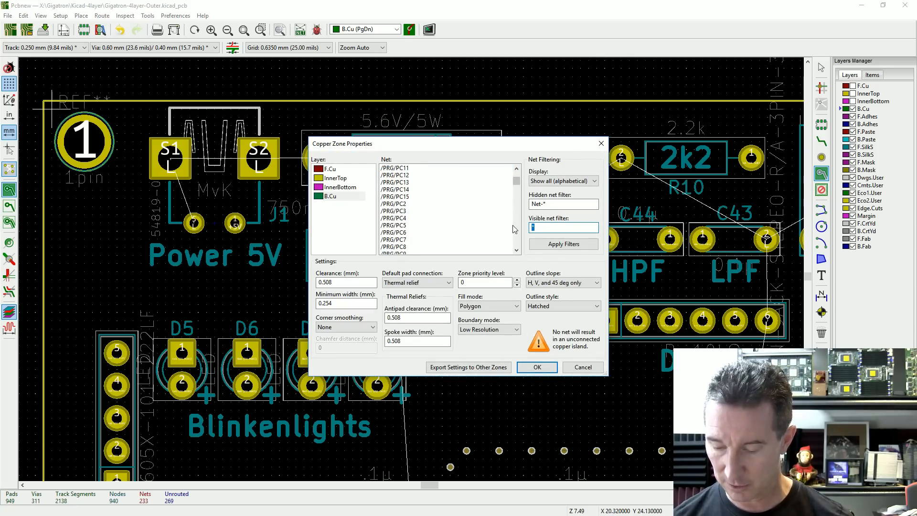
pyautogui.click(564, 244)
pyautogui.click(392, 176)
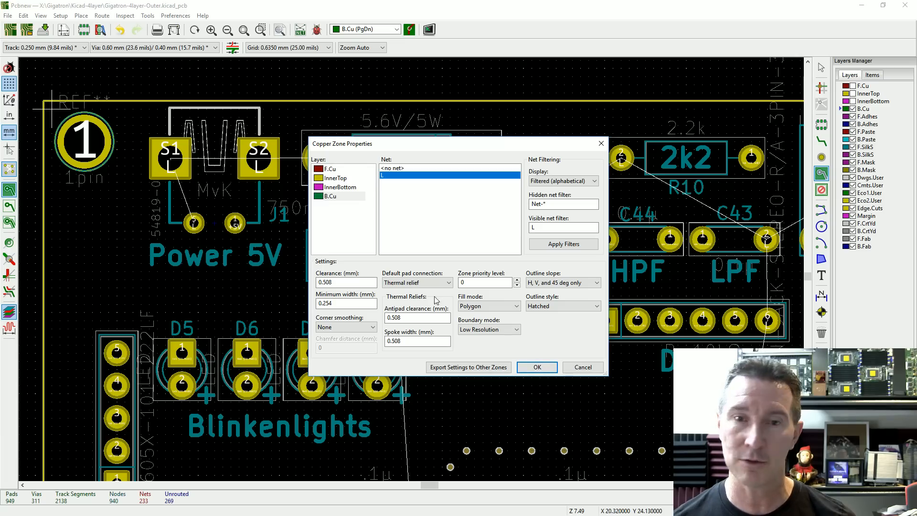
pyautogui.click(537, 368)
# Step: Draw the zone outline just inside the board edge through the remaining three corners and close it
pyautogui.scroll(-6, 98, 306)
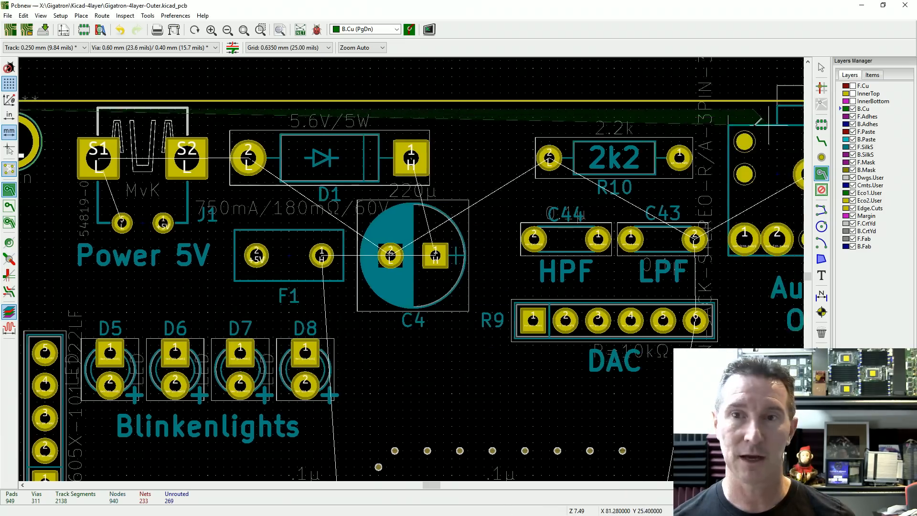
pyautogui.scroll(4, 736, 272)
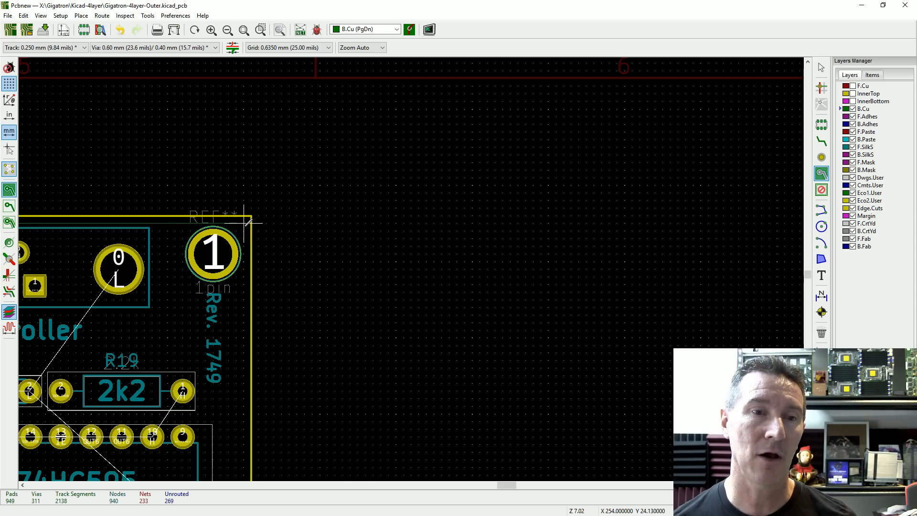
pyautogui.click(244, 223)
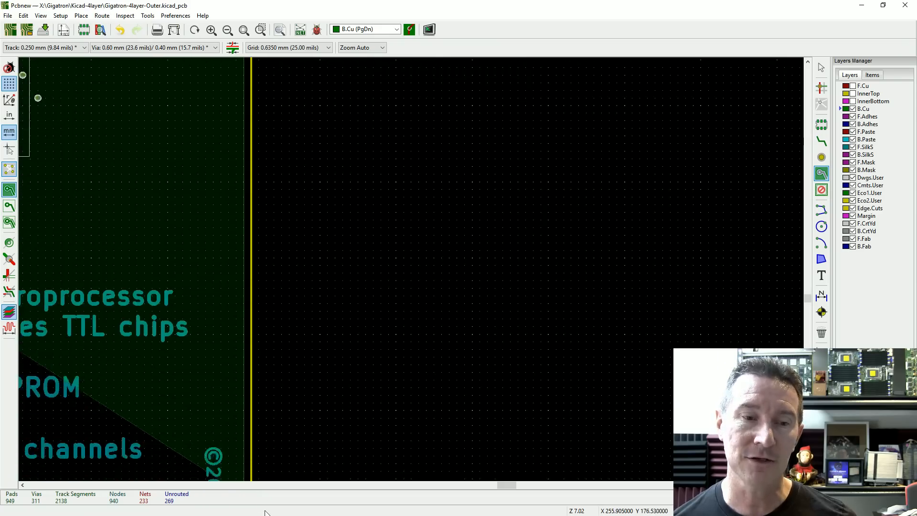
pyautogui.click(250, 310)
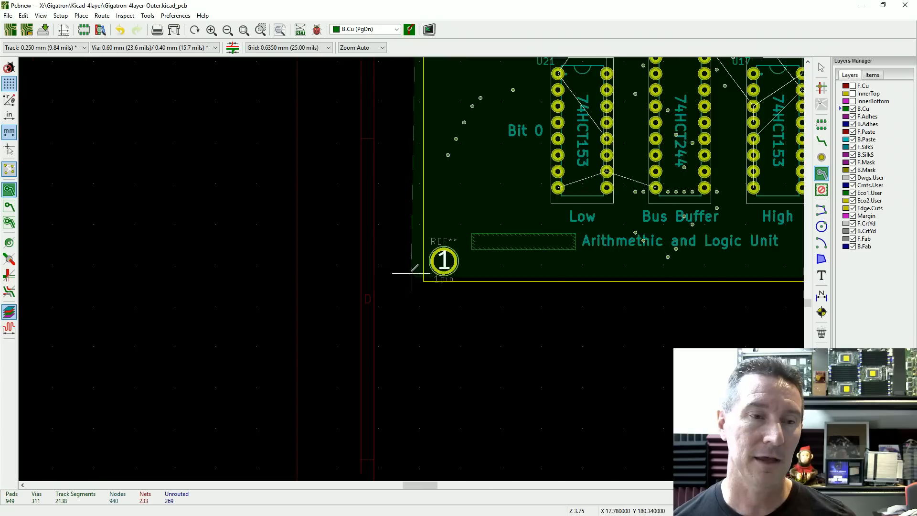
pyautogui.scroll(2, 412, 270)
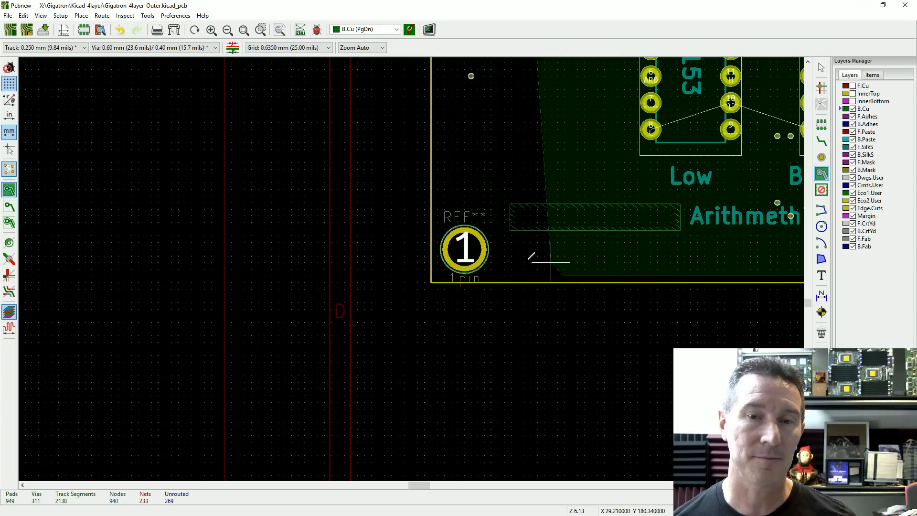
pyautogui.click(439, 275)
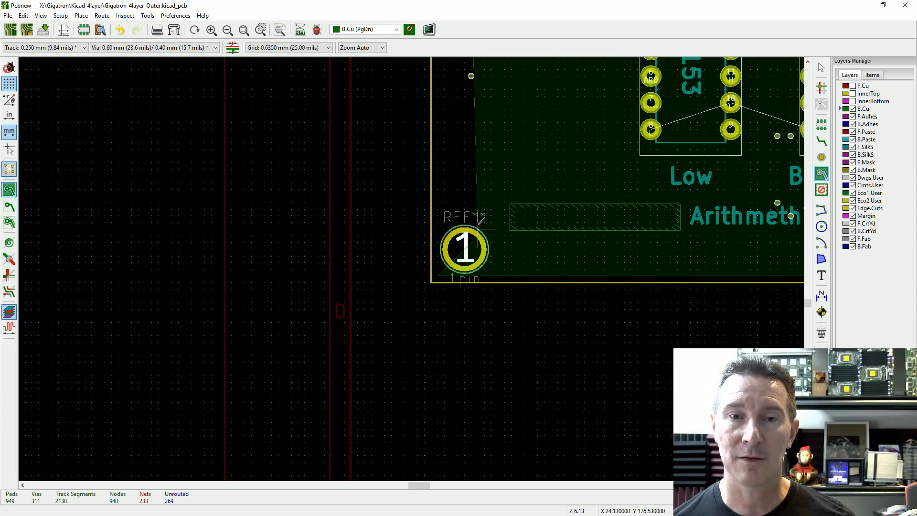
pyautogui.rightClick(438, 243)
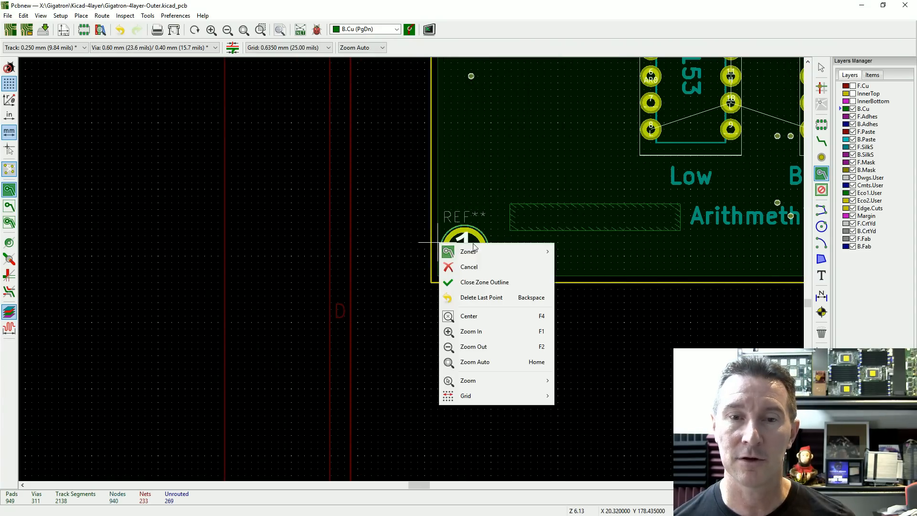
pyautogui.click(494, 283)
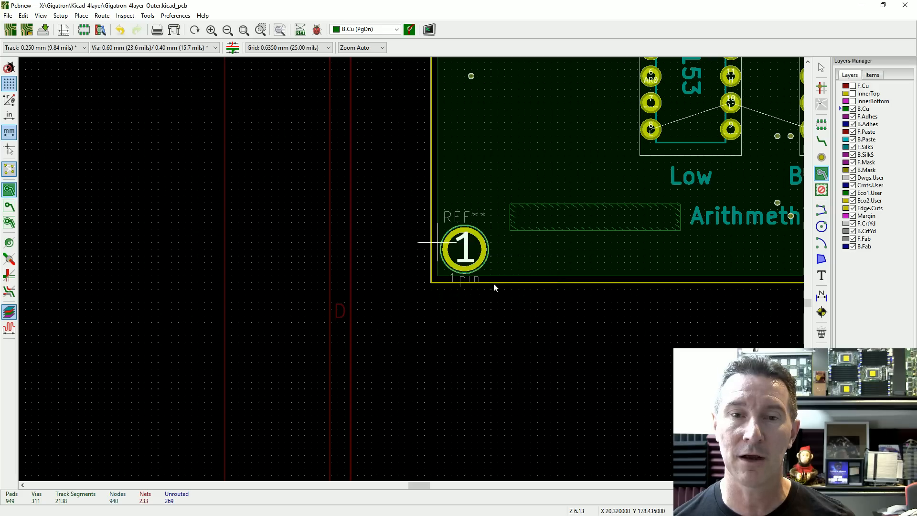
# Step: Inspect the filled B.Cu plane across the board and its clearance around the chip pads
pyautogui.scroll(-4, 631, 160)
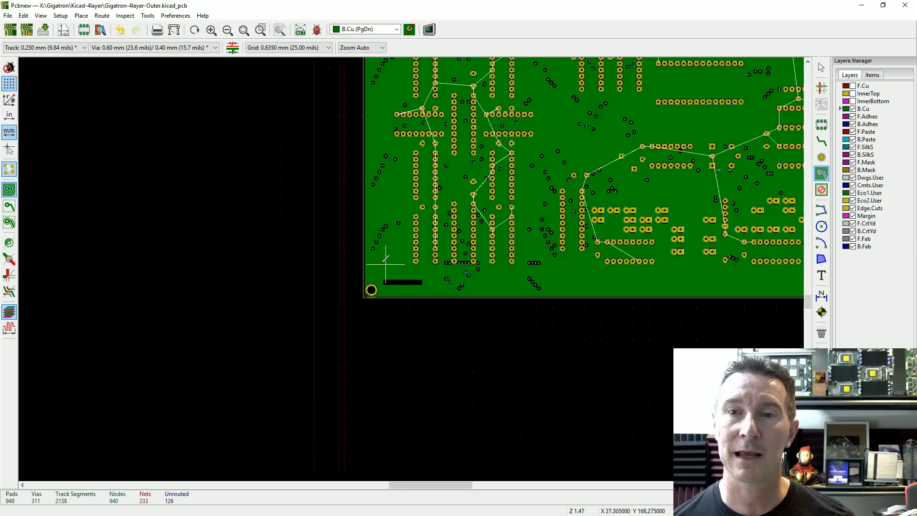
pyautogui.scroll(4, 379, 264)
pyautogui.moveTo(713, 173); pyautogui.dragTo(322, 283, button='middle')
pyautogui.scroll(3, 402, 233)
pyautogui.scroll(2, 411, 269)
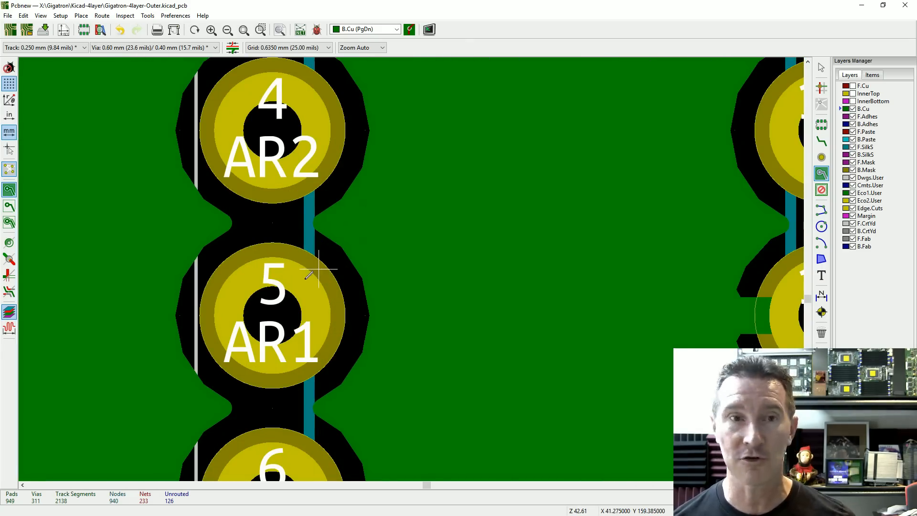
# Step: Review the B.Cu plane from the chip pads at the board's lower-left area out to the whole board
pyautogui.scroll(-5, 414, 267)
pyautogui.scroll(1, 415, 267)
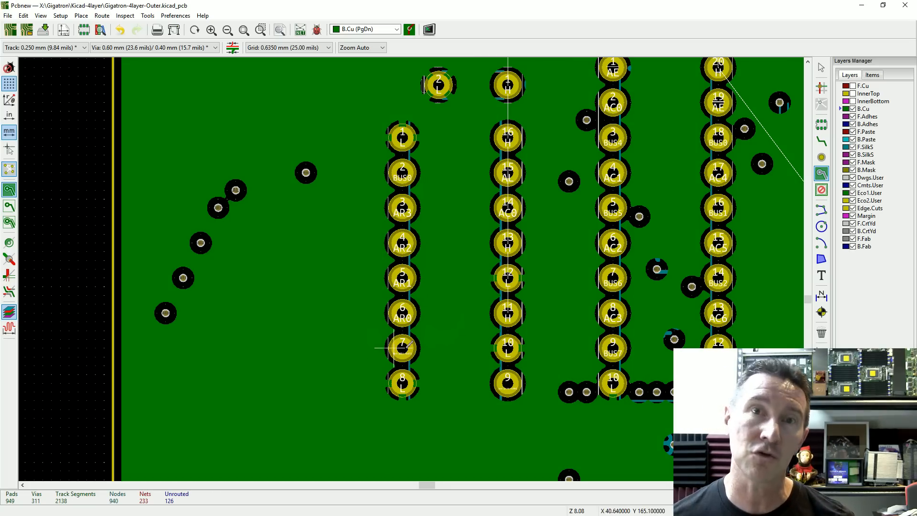
pyautogui.scroll(-4, 473, 191)
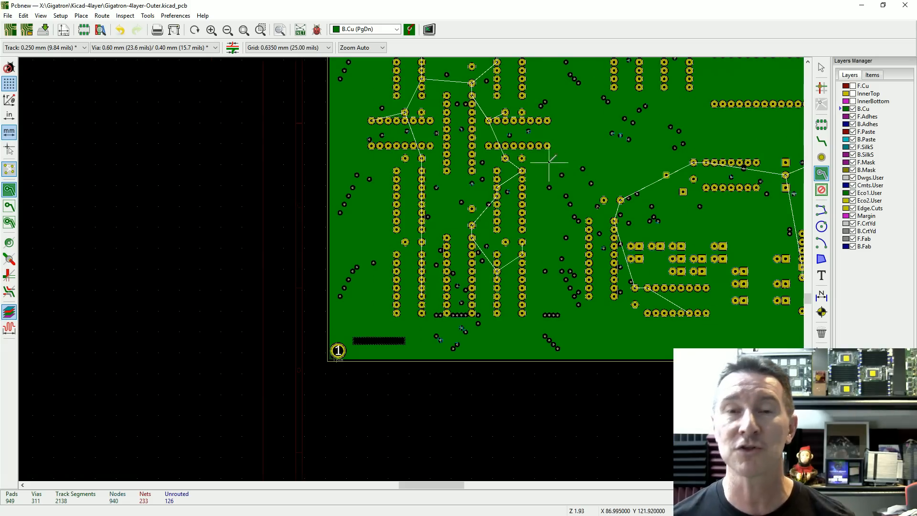
pyautogui.moveTo(594, 133); pyautogui.dragTo(377, 245, button='middle')
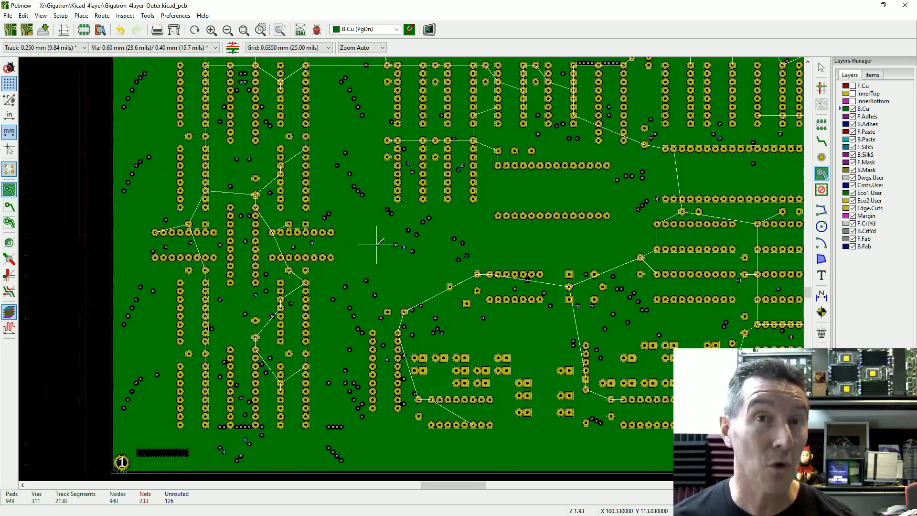
pyautogui.scroll(-3, 445, 234)
pyautogui.scroll(2, 412, 266)
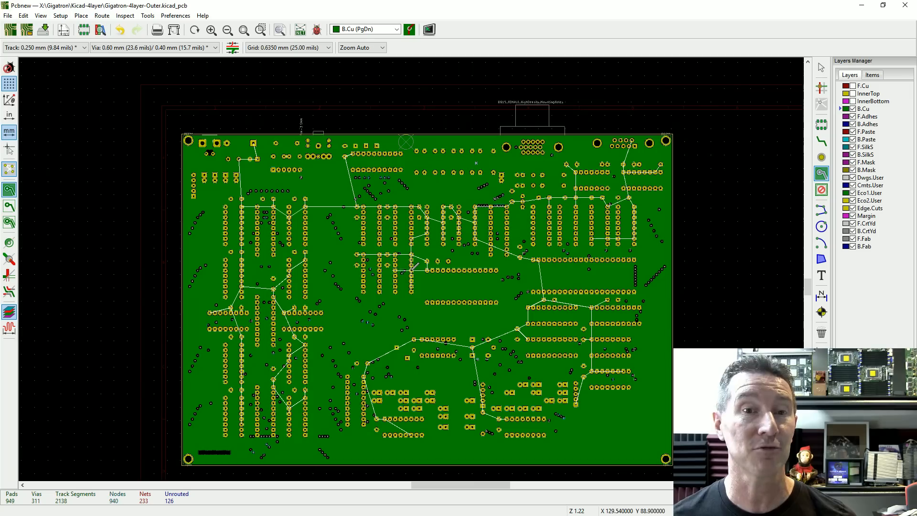
pyautogui.moveTo(437, 319); pyautogui.dragTo(423, 291, button='middle')
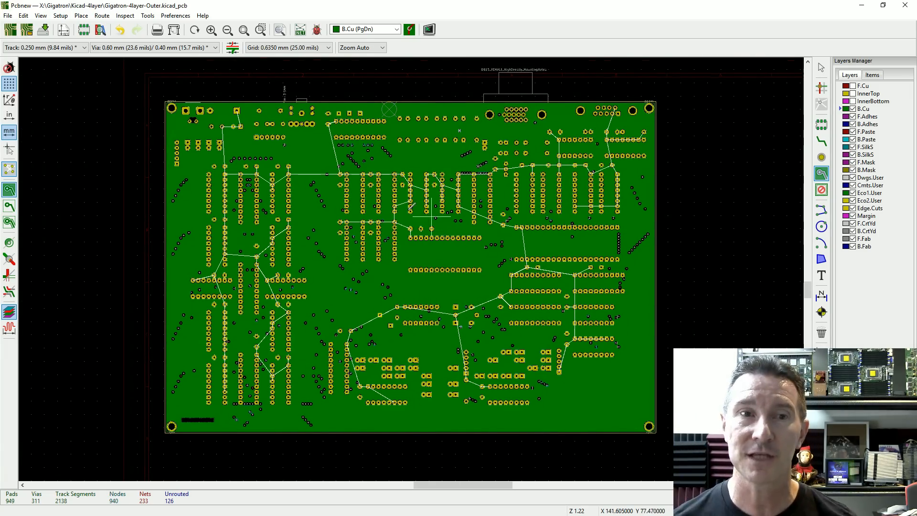
# Step: Hide B.Cu and start a second copper zone on it at the board's upper-left mounting hole
pyautogui.click(854, 108)
pyautogui.scroll(8, 172, 106)
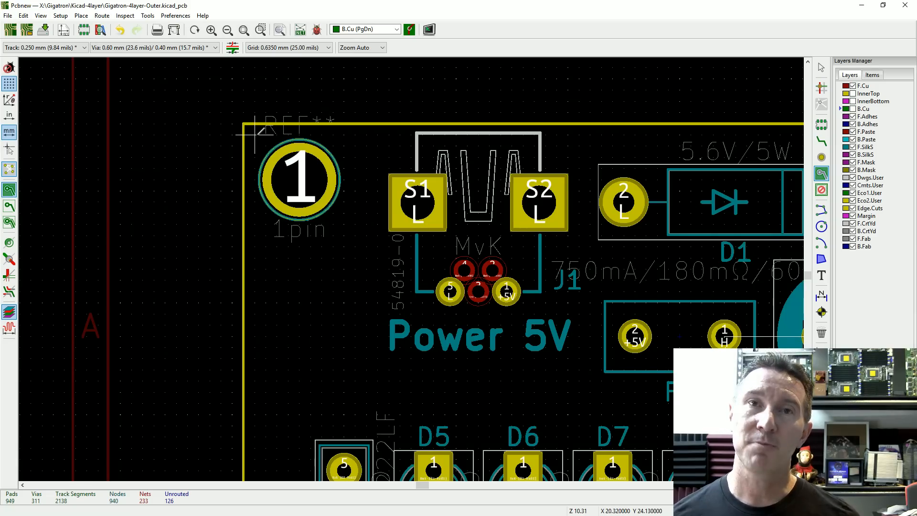
pyautogui.click(305, 178)
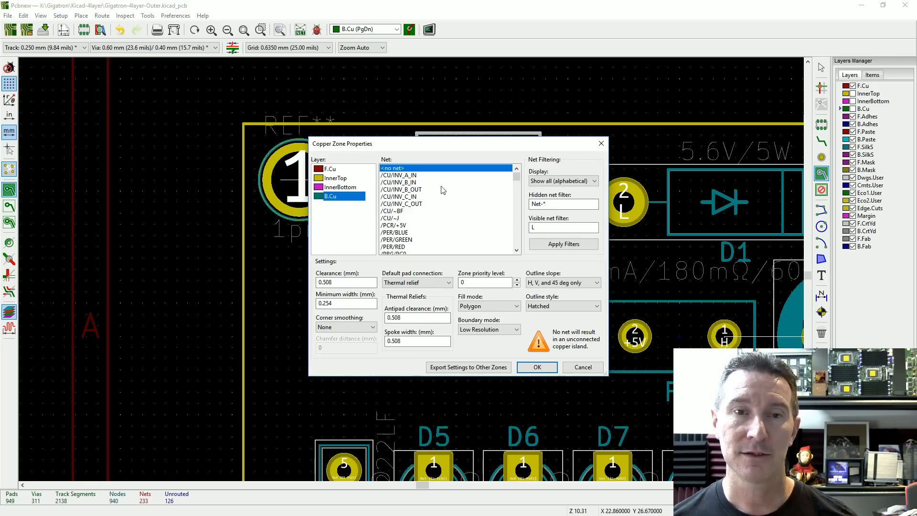
# Step: Filter the net list by H and assign net H to the new B.Cu zone with thermal relief pad connections
pyautogui.moveTo(561, 230); pyautogui.dragTo(492, 237)
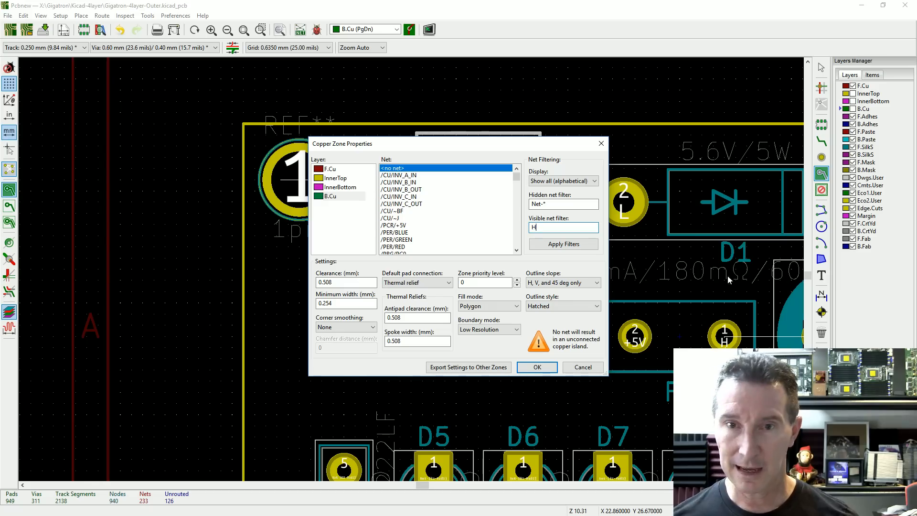
pyautogui.click(580, 244)
pyautogui.click(385, 176)
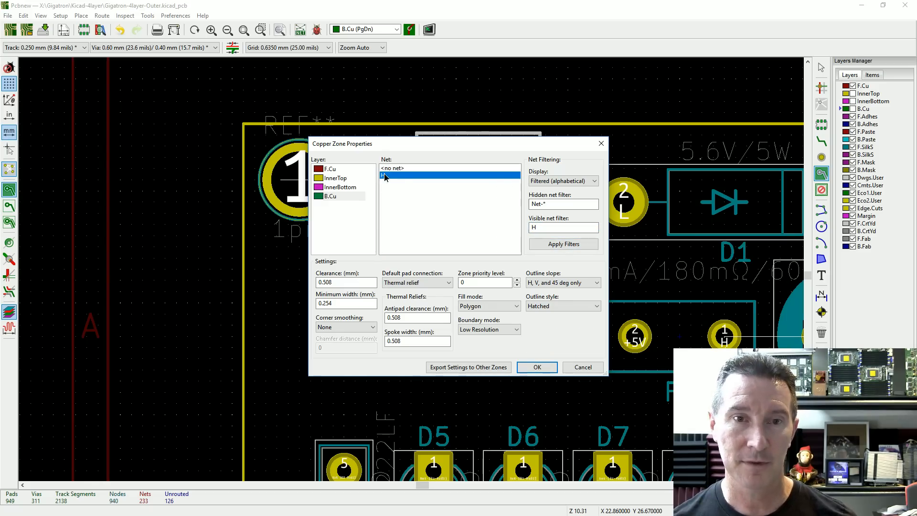
pyautogui.click(537, 367)
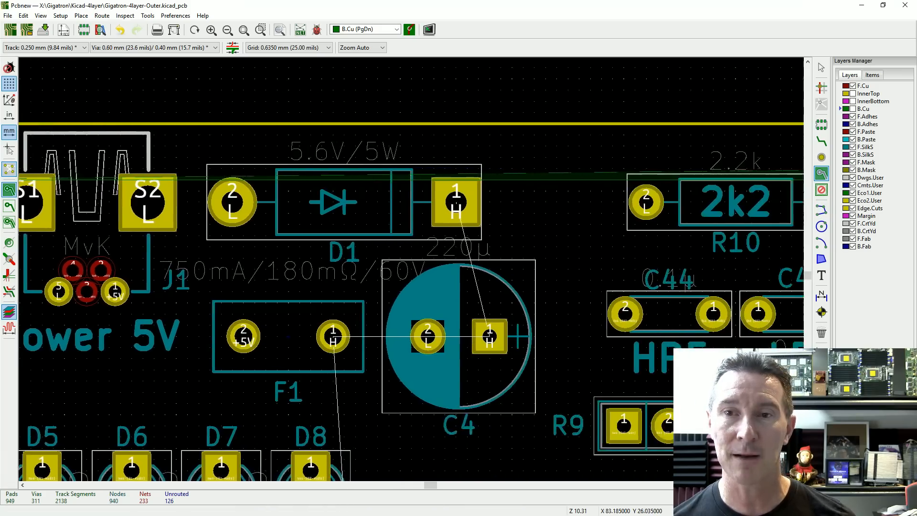
# Step: Draw the net H zone outline on B.Cu through the remaining three corners of the board and close it
pyautogui.scroll(-5, 408, 259)
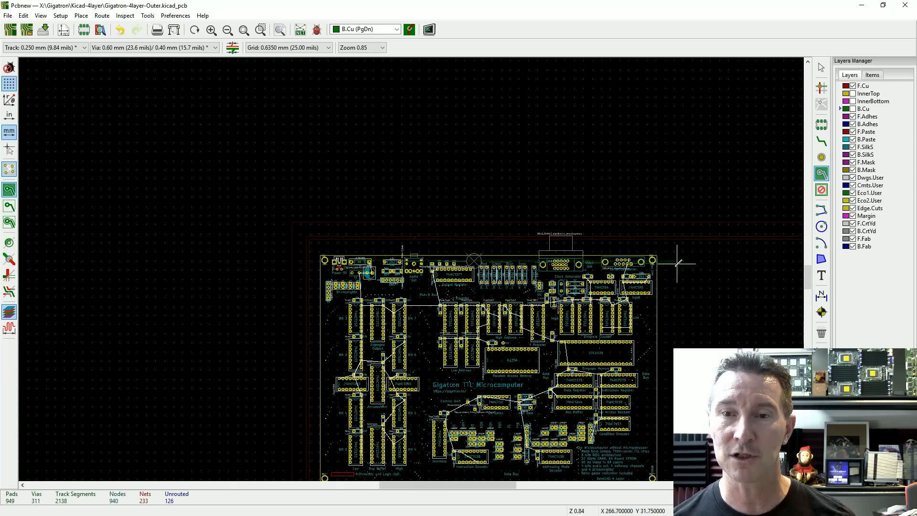
pyautogui.scroll(10, 648, 264)
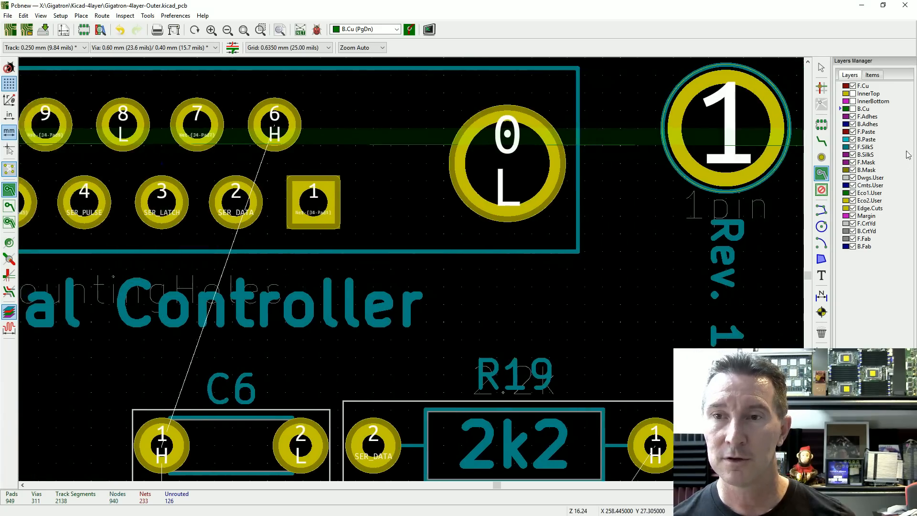
pyautogui.scroll(-5, 645, 128)
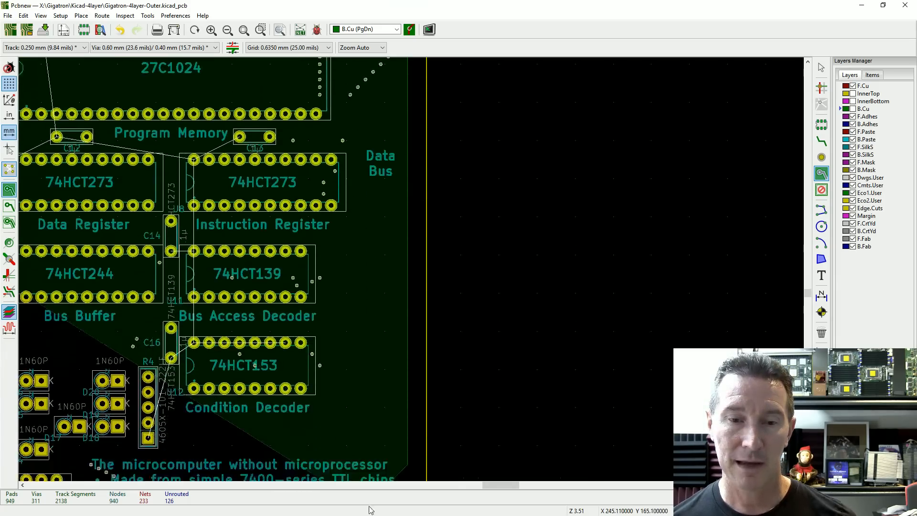
pyautogui.scroll(3, 409, 367)
pyautogui.scroll(-8, 412, 238)
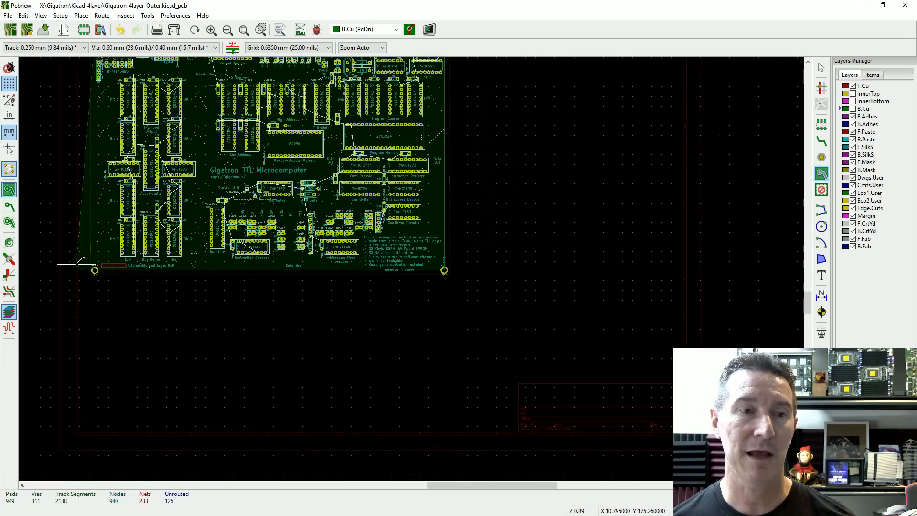
pyautogui.scroll(4, 91, 266)
pyautogui.scroll(1, 447, 262)
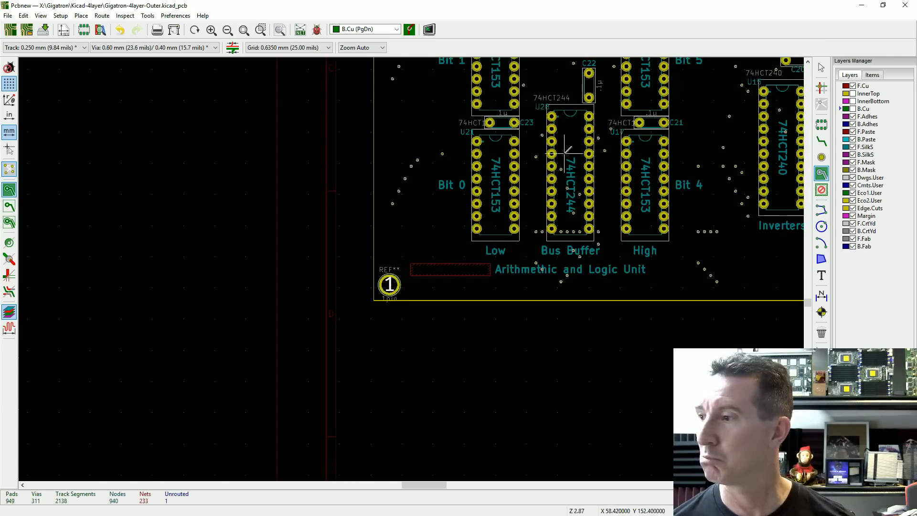
# Step: Make F.Cu the active layer and start a copper zone at the board's upper-left mounting hole
pyautogui.scroll(-3, 567, 153)
pyautogui.scroll(1, 354, 210)
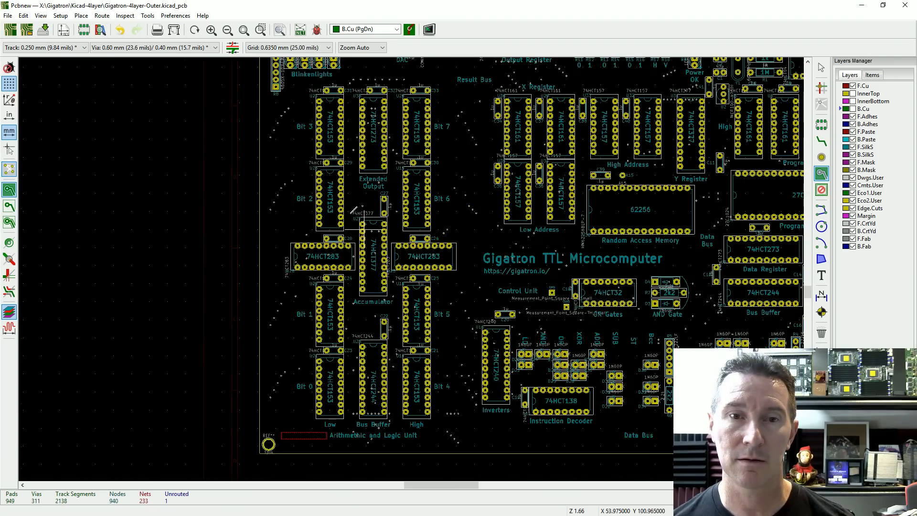
pyautogui.moveTo(539, 139); pyautogui.dragTo(407, 296, button='middle')
pyautogui.scroll(5, 195, 180)
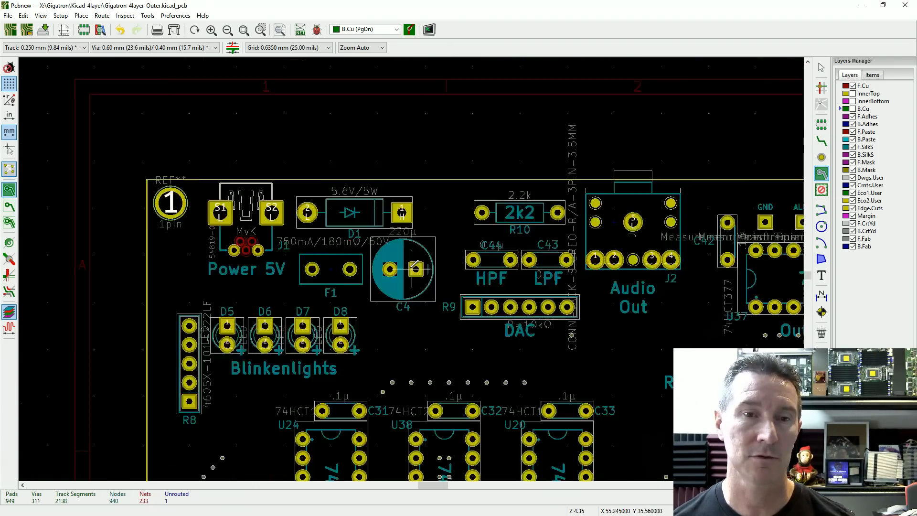
pyautogui.click(862, 87)
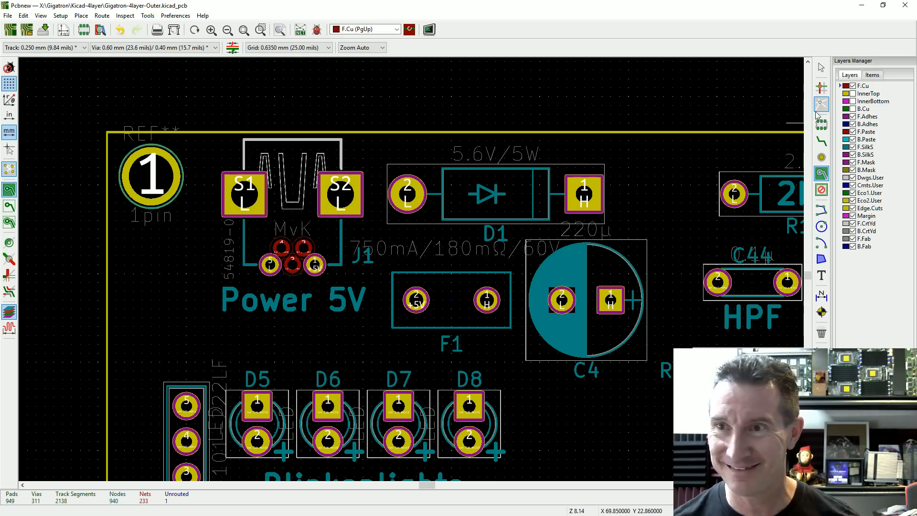
pyautogui.click(154, 173)
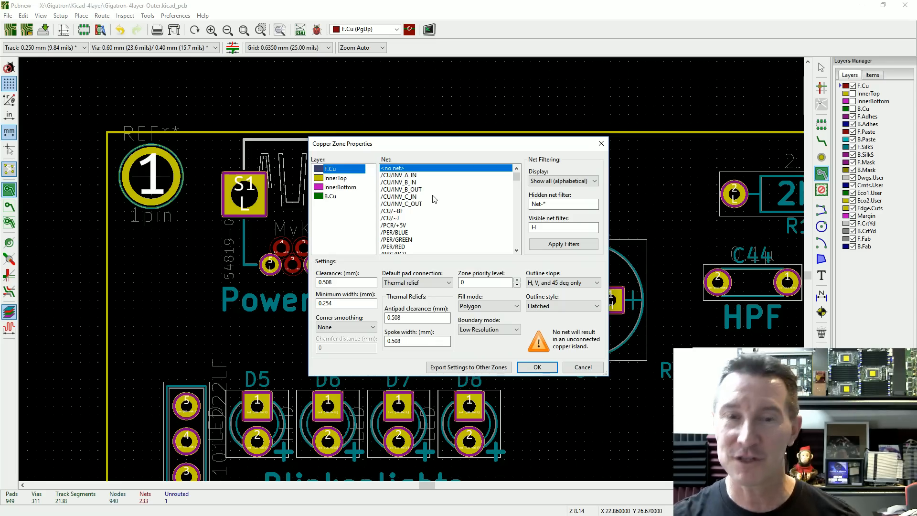
# Step: Apply the H net filter and assign net H to the F.Cu zone with thermal relief pad connections
pyautogui.click(533, 244)
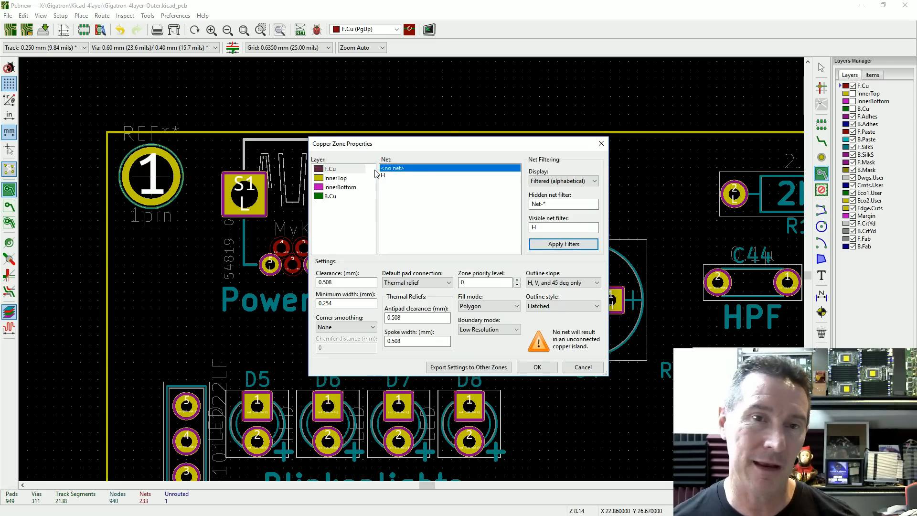
pyautogui.click(387, 175)
pyautogui.click(519, 367)
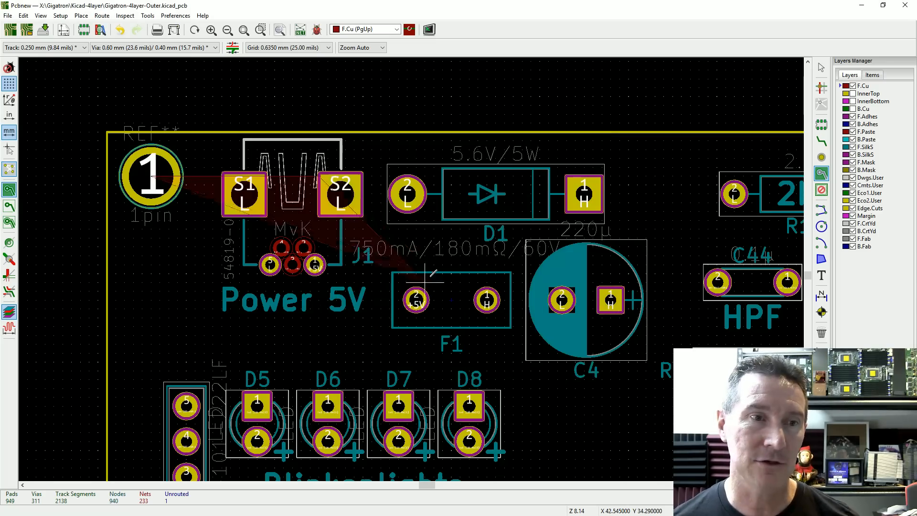
# Step: Draw the F.Cu zone outline through the remaining three corner mounting holes and close it into a filled plane
pyautogui.scroll(3, 248, 261)
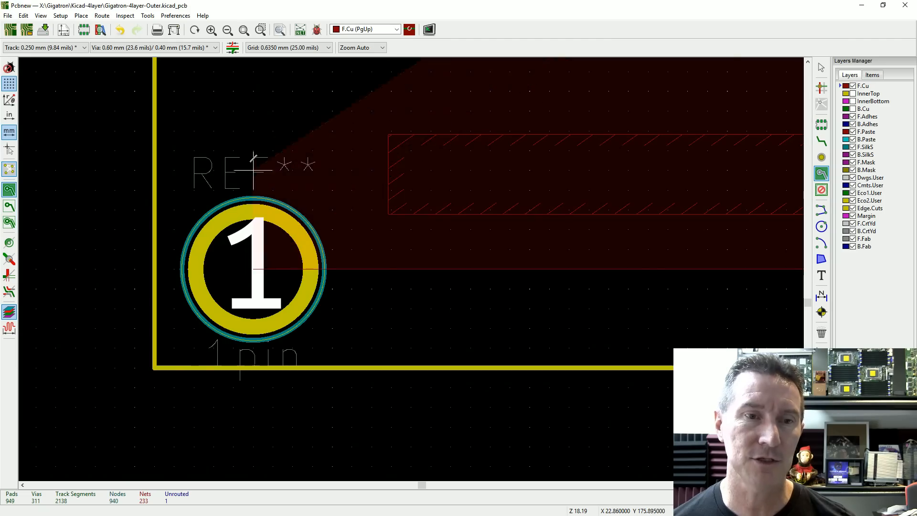
pyautogui.scroll(-3, 249, 160)
pyautogui.scroll(3, 411, 266)
pyautogui.scroll(-5, 432, 269)
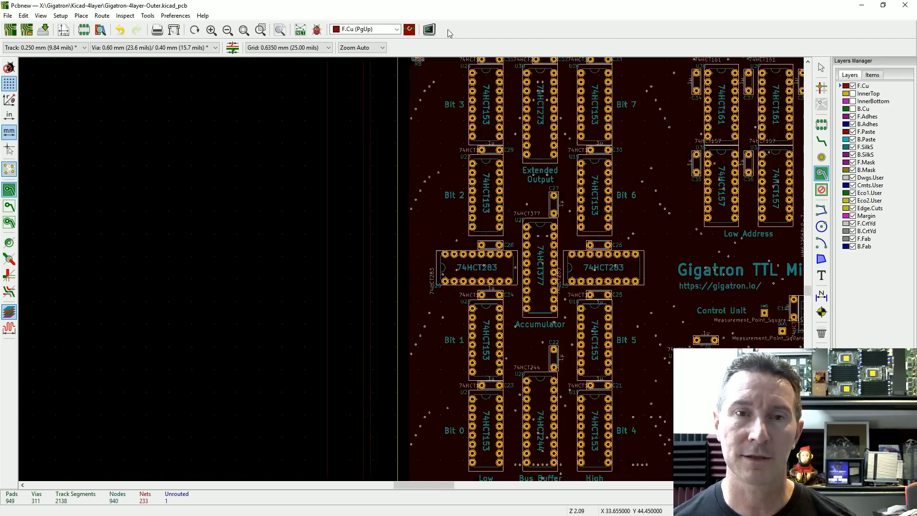
pyautogui.scroll(2, 409, 102)
pyautogui.scroll(3, 410, 271)
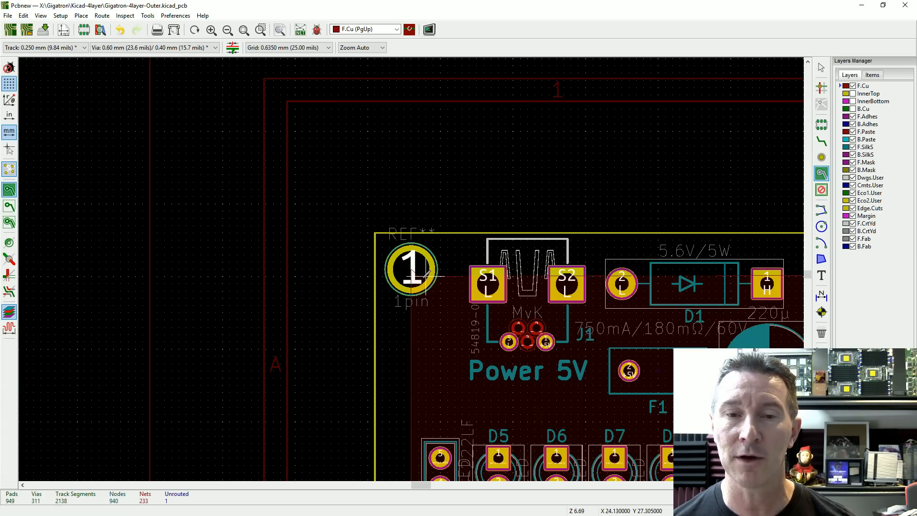
pyautogui.rightClick(422, 279)
pyautogui.rightClick(412, 269)
pyautogui.click(478, 309)
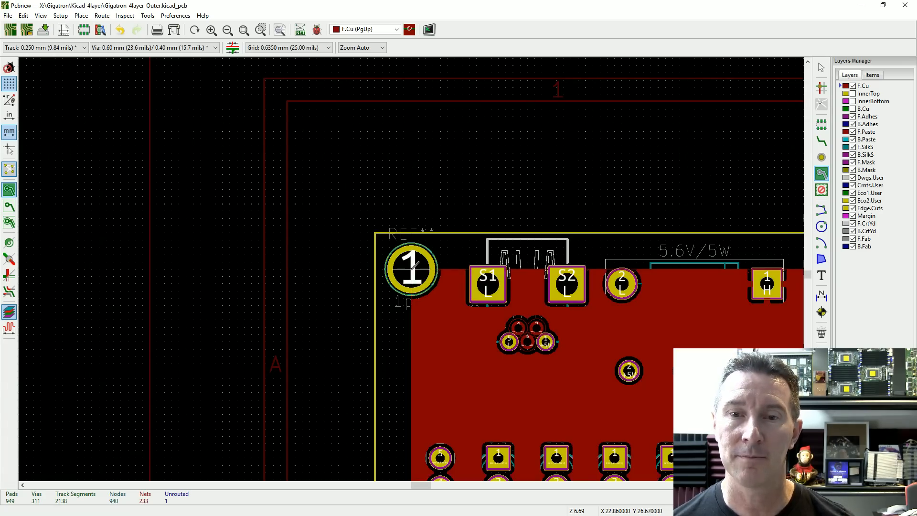
# Step: Inspect the filled F.Cu plane and its thermal relief connections to the net H pads near C42
pyautogui.scroll(-4, 710, 283)
pyautogui.scroll(2, 599, 301)
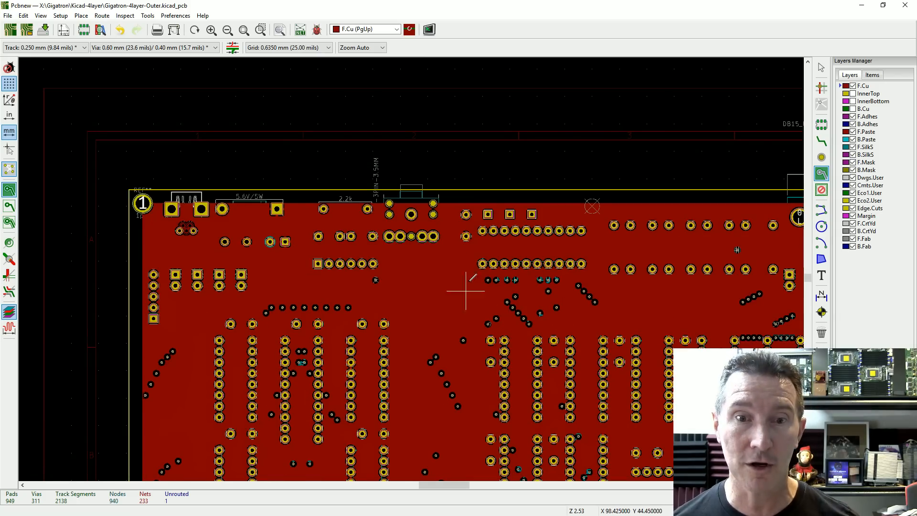
pyautogui.scroll(4, 478, 239)
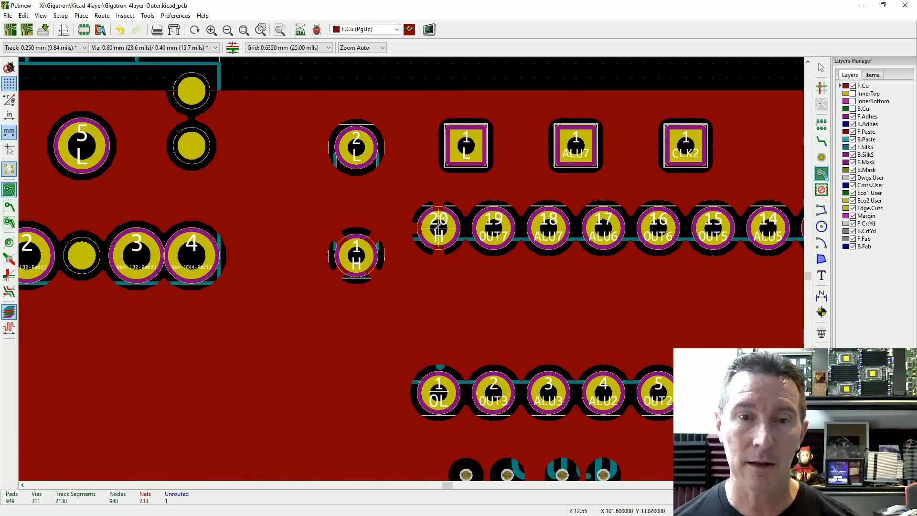
pyautogui.scroll(2, 359, 254)
pyautogui.scroll(-1, 424, 264)
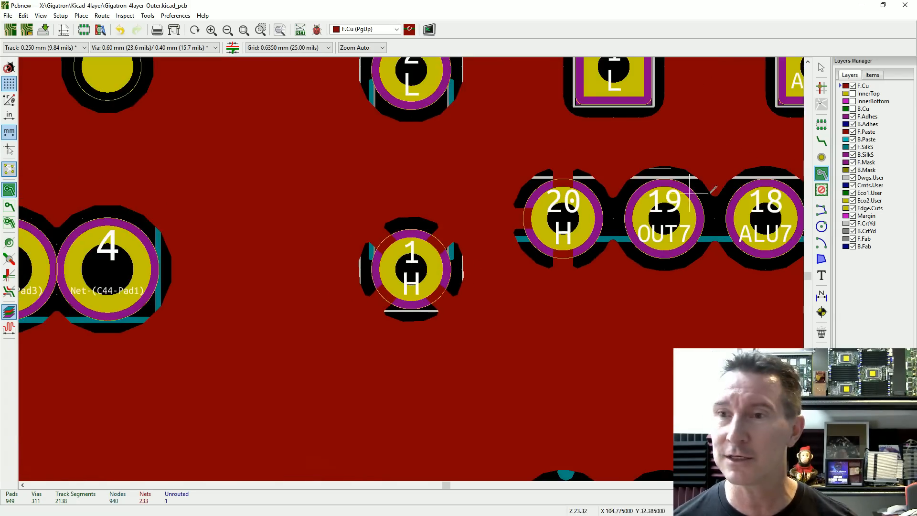
# Step: Compare the F.Cu and B.Cu planes around C42 by switching the visibility of the two layers
pyautogui.click(853, 109)
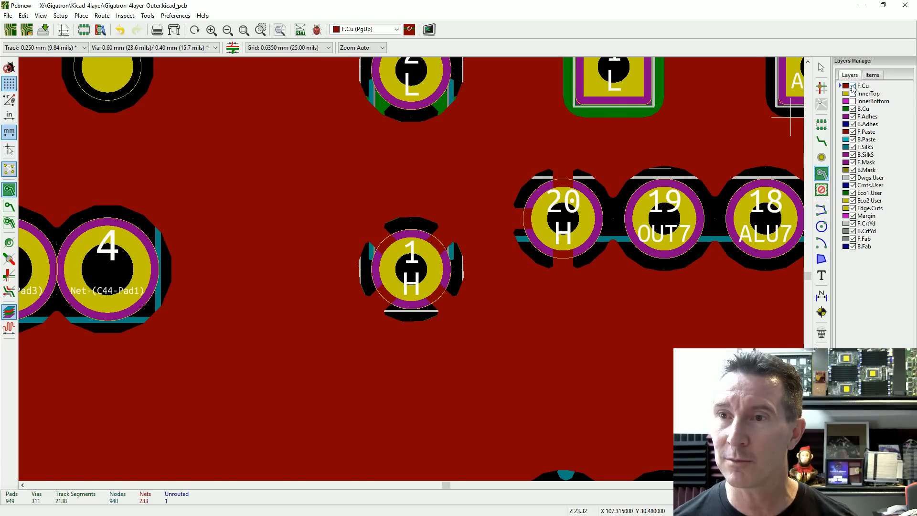
pyautogui.click(853, 86)
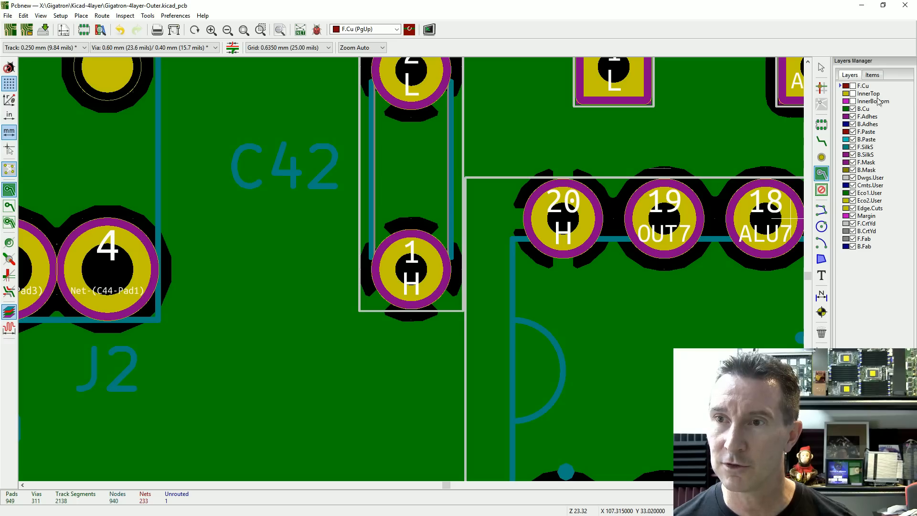
pyautogui.rightClick(302, 245)
pyautogui.press('Escape')
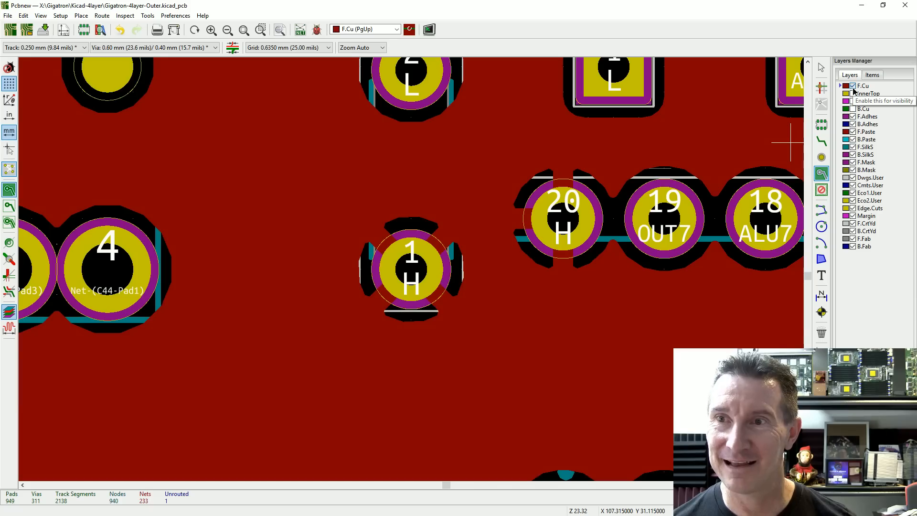
pyautogui.click(853, 86)
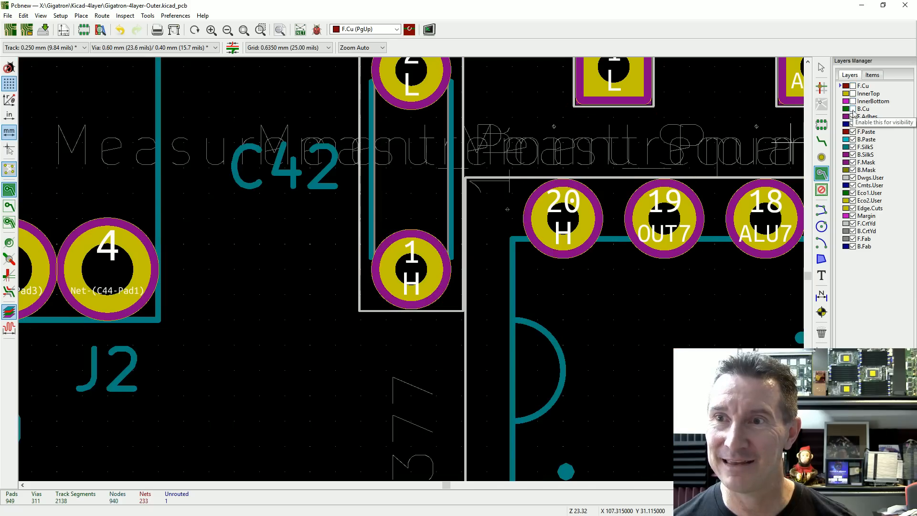
pyautogui.click(853, 109)
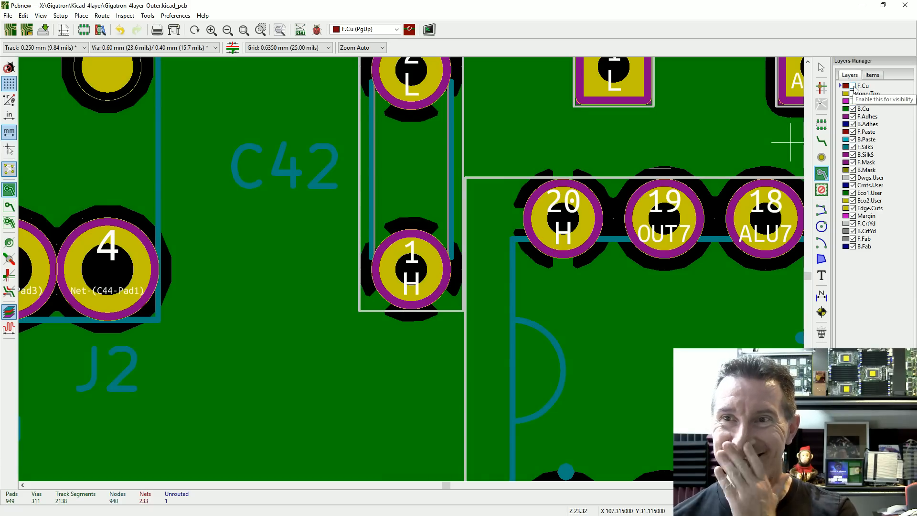
pyautogui.click(854, 87)
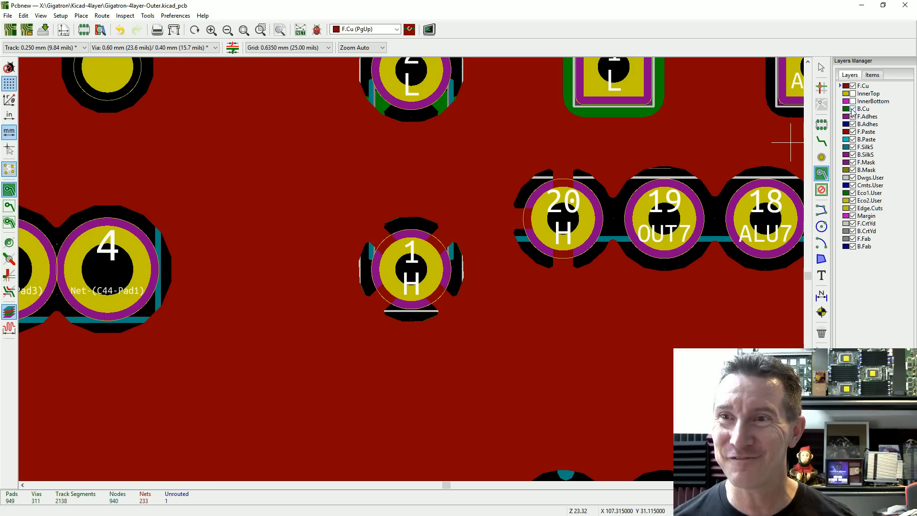
pyautogui.click(854, 94)
pyautogui.click(854, 87)
pyautogui.click(853, 108)
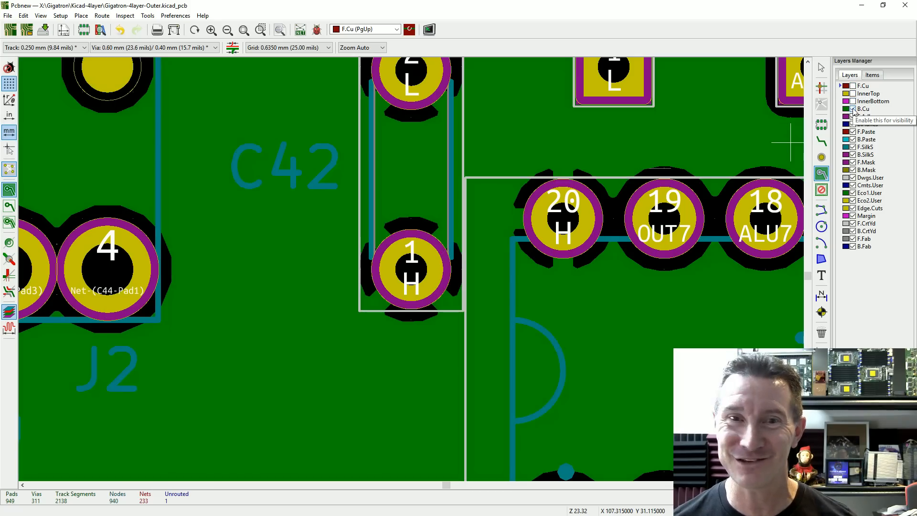
# Step: Check the B.Cu zone's net assignment by filtering its net list to L, and accept the zone properties with net L
pyautogui.rightClick(301, 233)
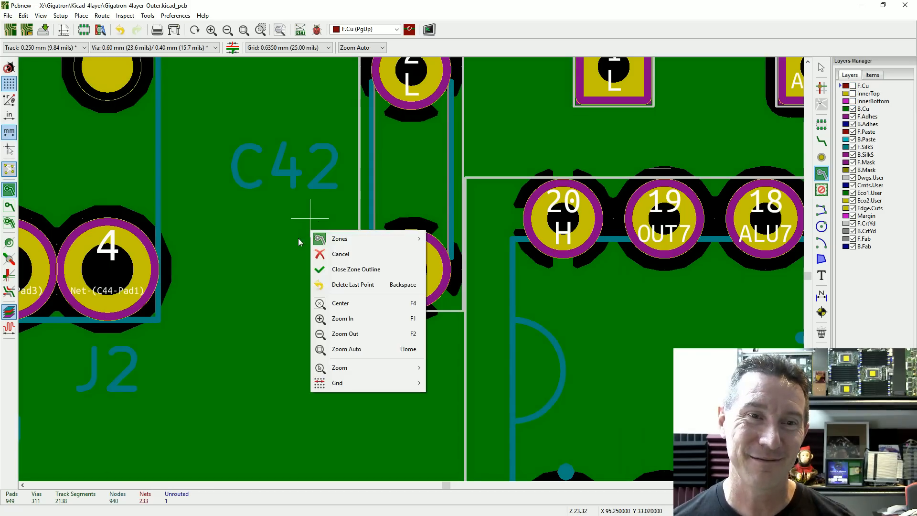
pyautogui.click(274, 235)
pyautogui.scroll(-2, 275, 235)
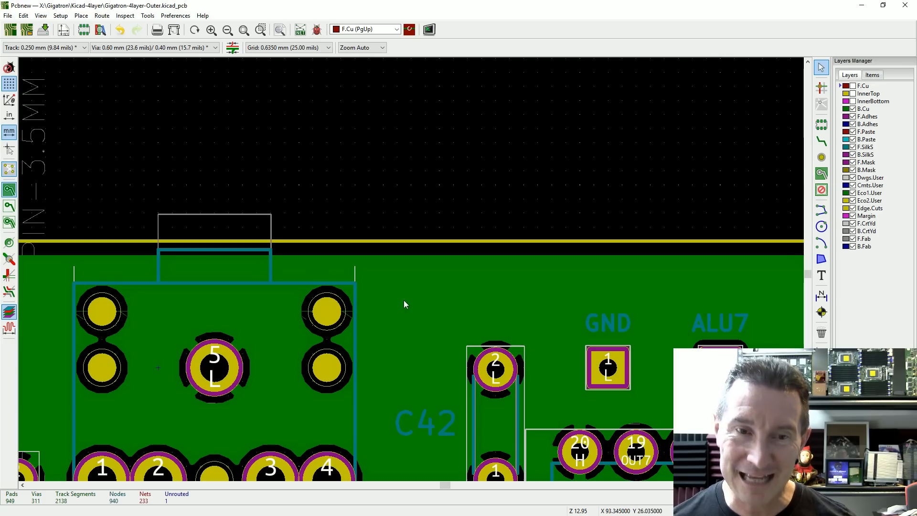
pyautogui.doubleClick(412, 257)
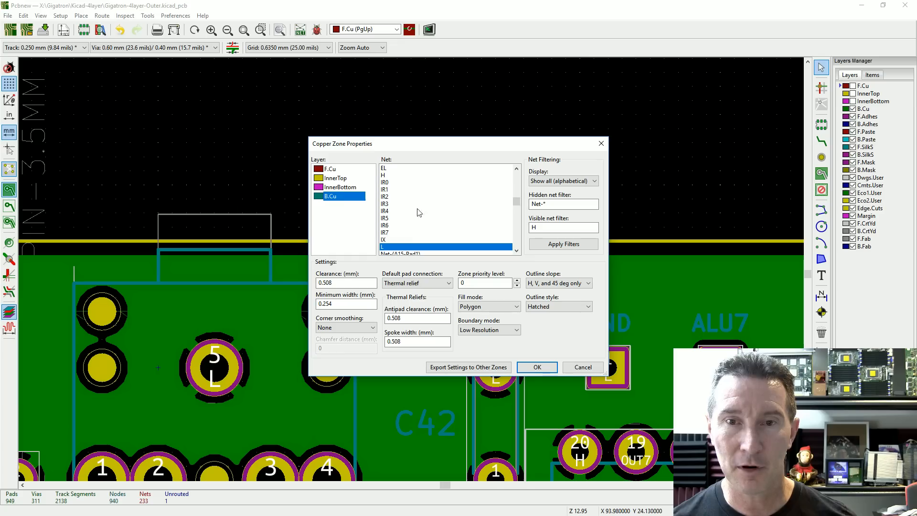
pyautogui.doubleClick(548, 227)
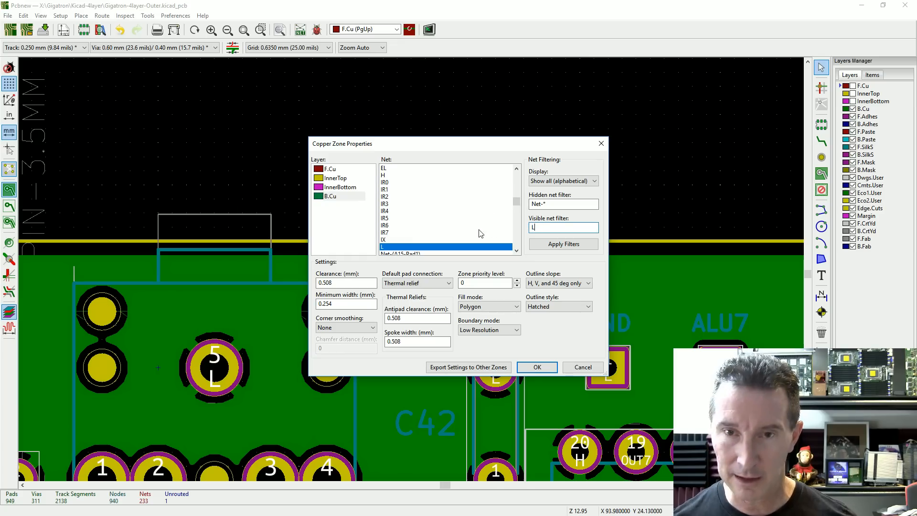
pyautogui.write('L')
pyautogui.click(563, 244)
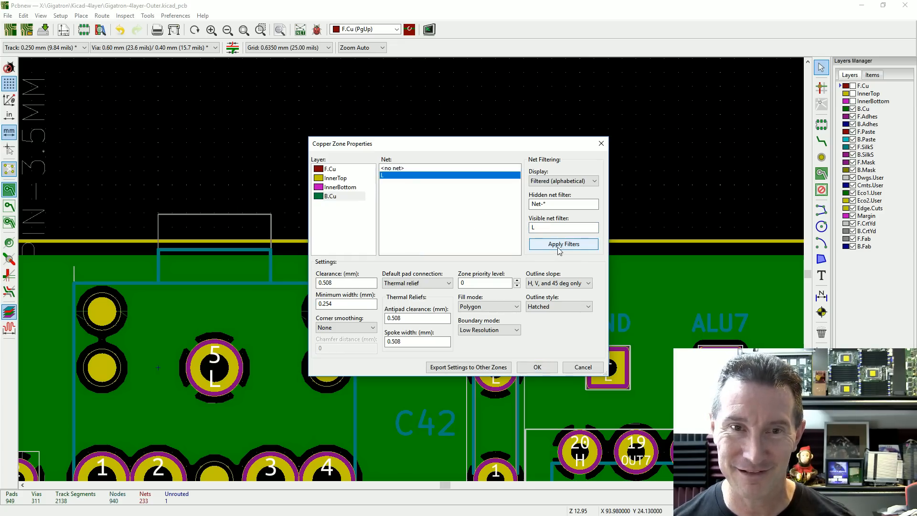
pyautogui.click(538, 367)
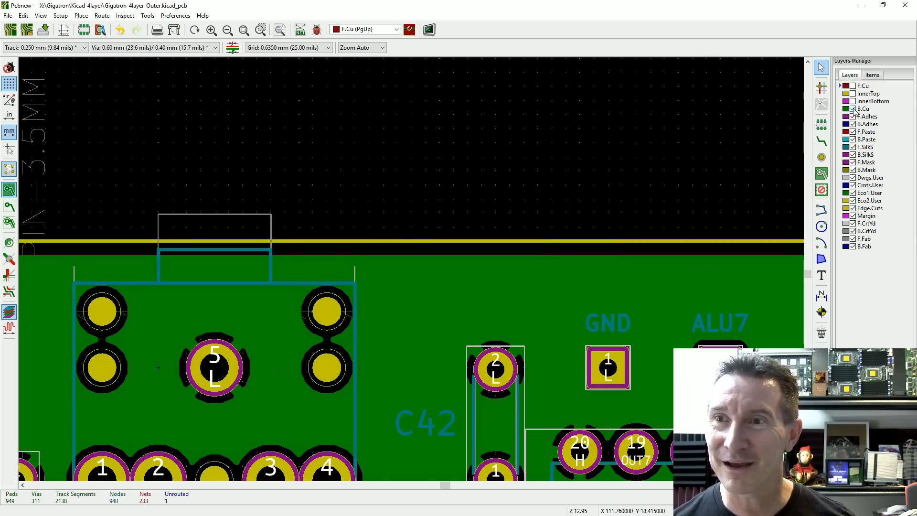
# Step: Show F.Cu again over B.Cu and examine both planes around C42 and across the whole board
pyautogui.click(853, 86)
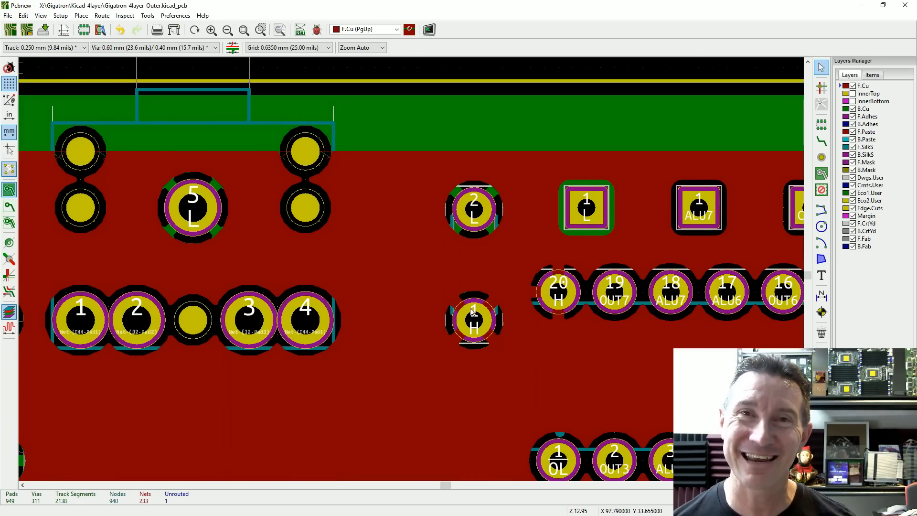
pyautogui.scroll(1, 463, 324)
pyautogui.scroll(1, 463, 302)
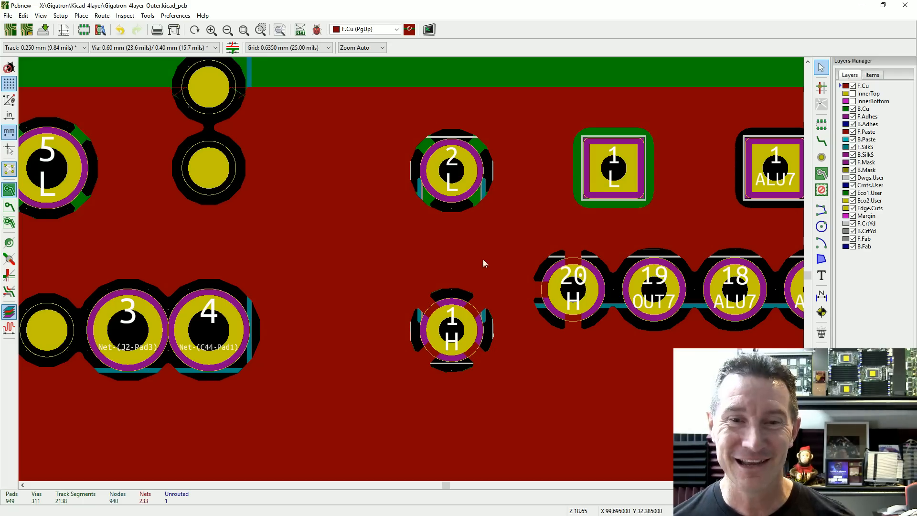
pyautogui.scroll(-8, 483, 203)
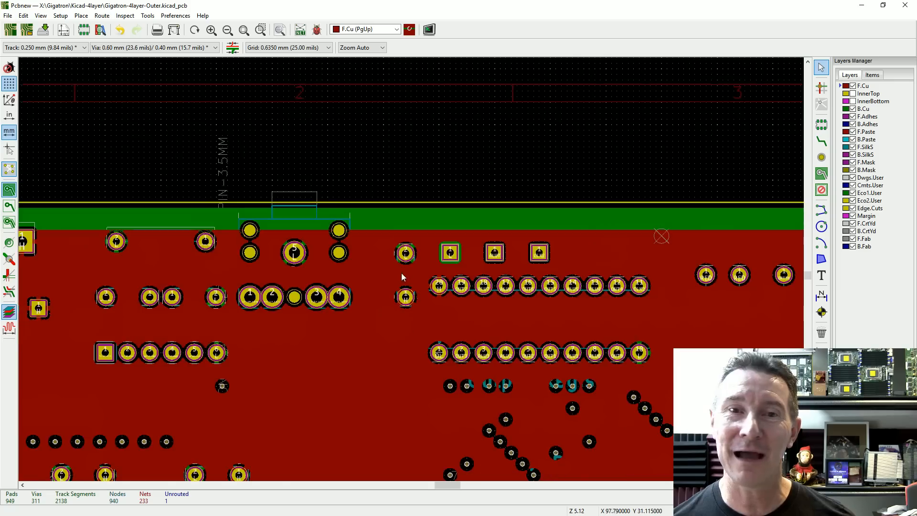
pyautogui.scroll(-6, 390, 277)
pyautogui.scroll(2, 374, 213)
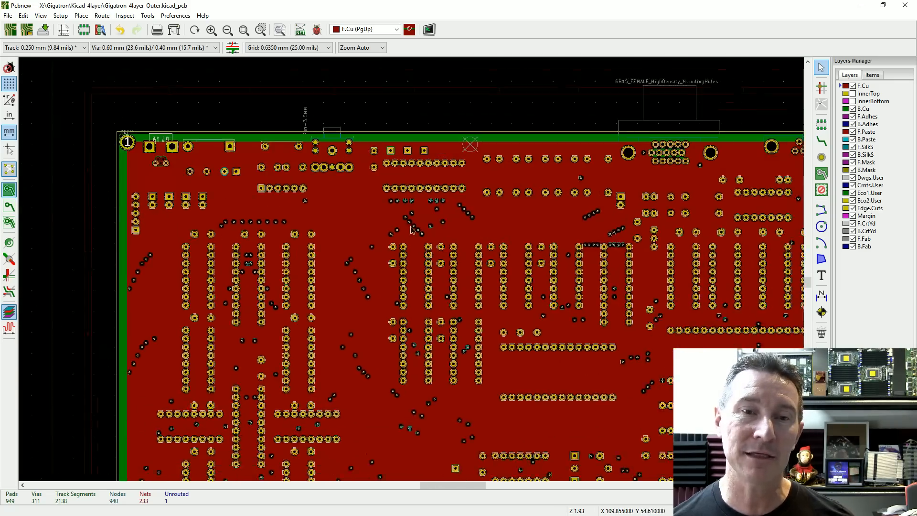
pyautogui.scroll(-3, 477, 371)
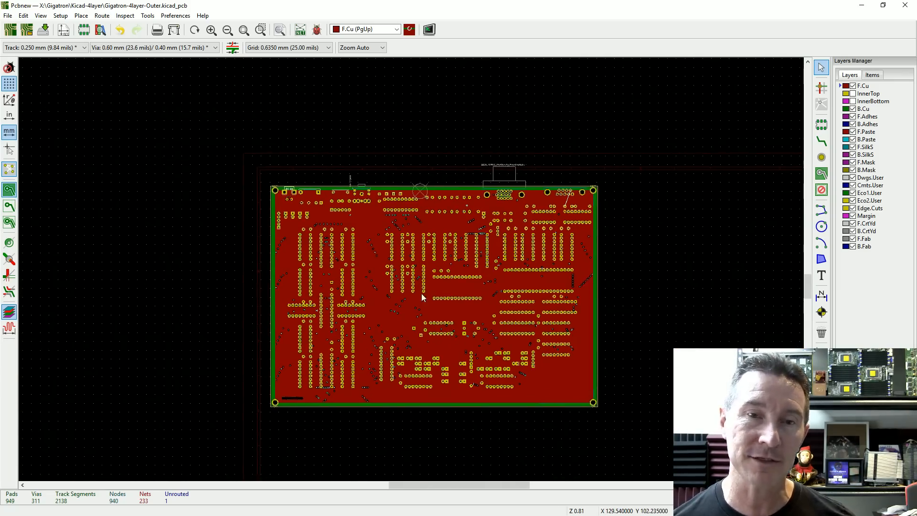
pyautogui.scroll(2, 414, 272)
pyautogui.scroll(-1, 416, 278)
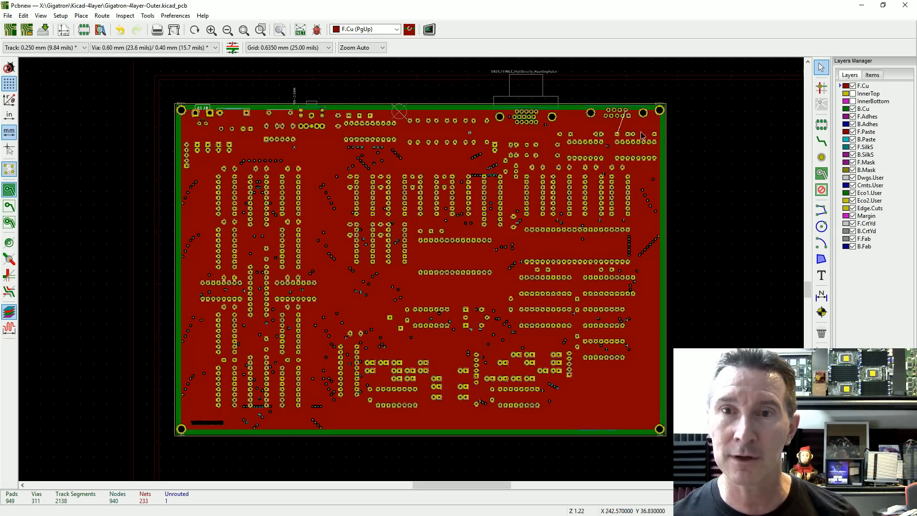
# Step: Examine the unrouted H connection between pin 6 of serial connector J4 and pad 1 of C6
pyautogui.scroll(5, 641, 135)
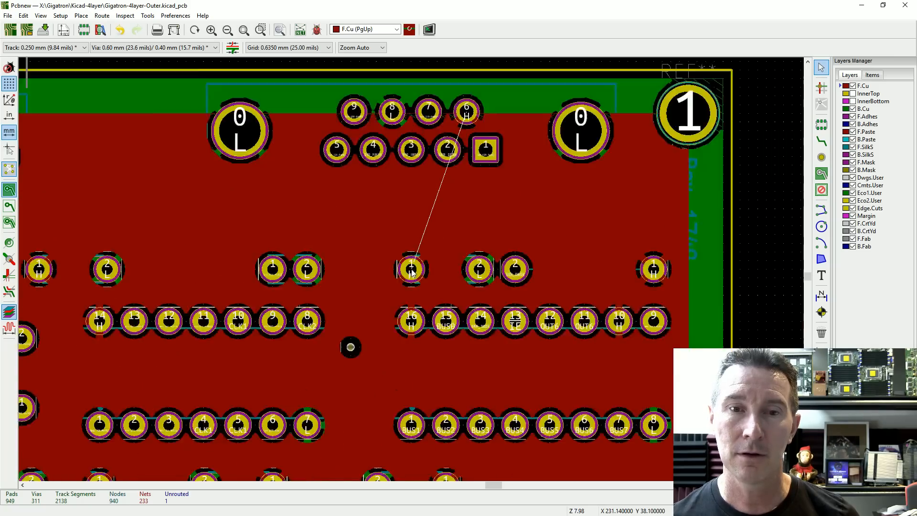
pyautogui.scroll(3, 412, 273)
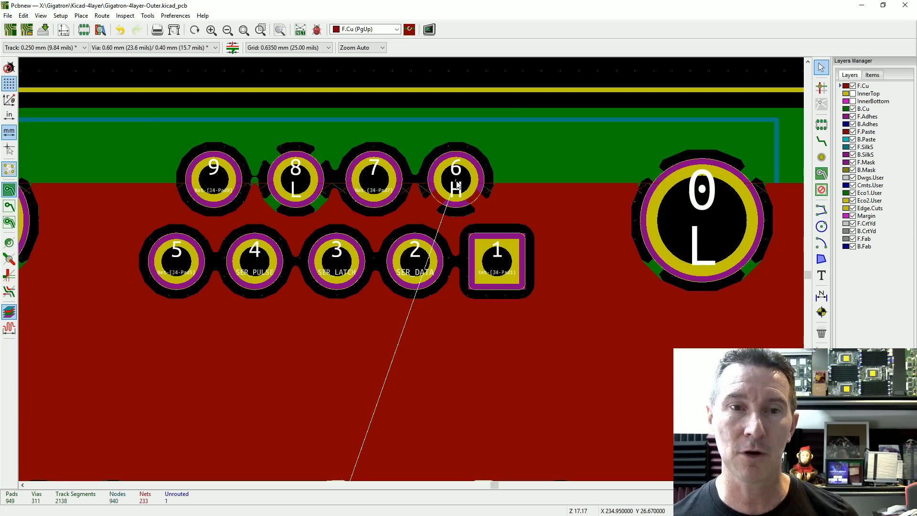
pyautogui.moveTo(457, 312); pyautogui.dragTo(487, 129, button='middle')
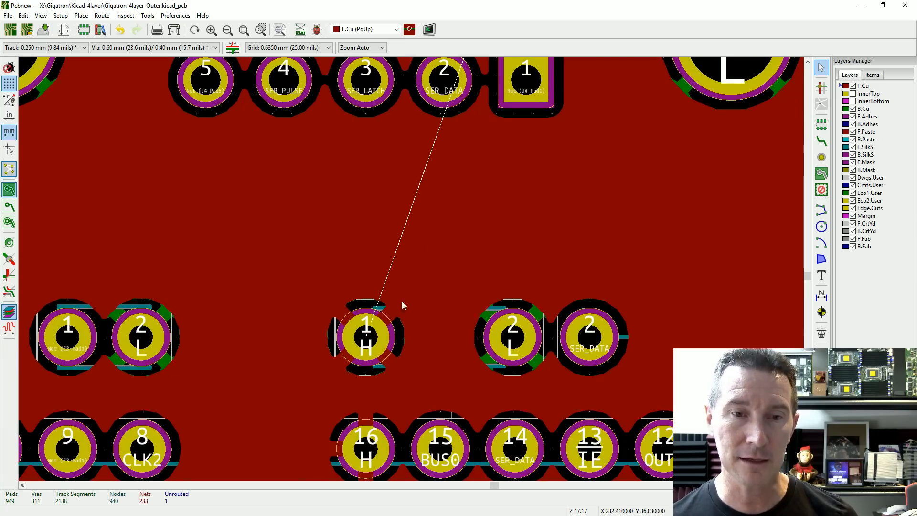
pyautogui.moveTo(469, 182); pyautogui.dragTo(489, 348, button='middle')
pyautogui.scroll(5, 445, 215)
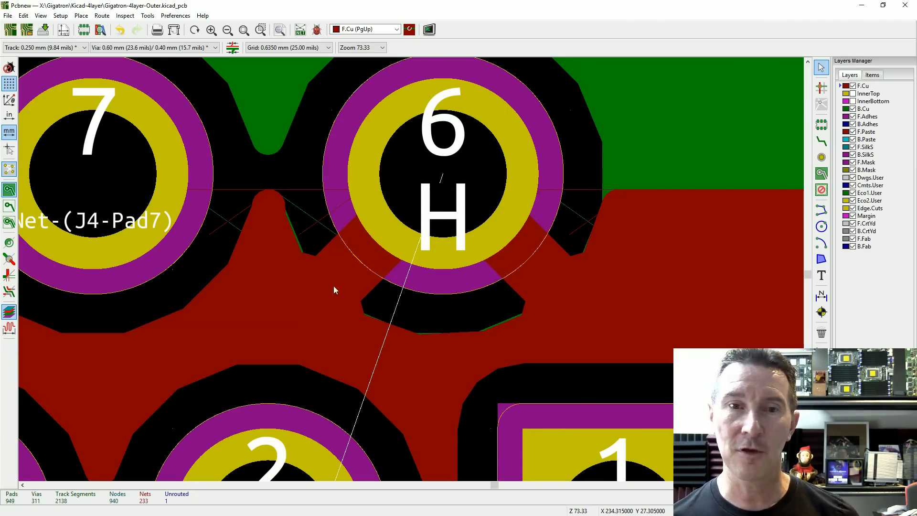
pyautogui.scroll(-3, 334, 289)
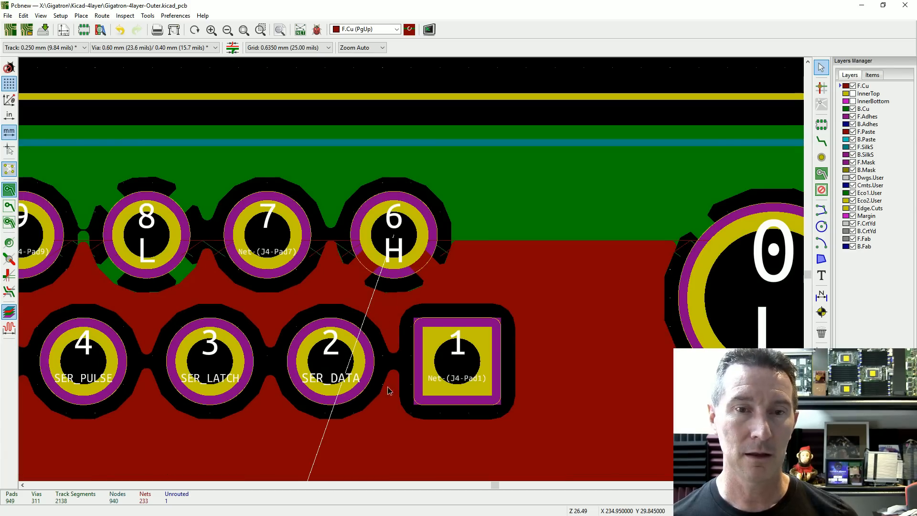
pyautogui.scroll(-3, 416, 259)
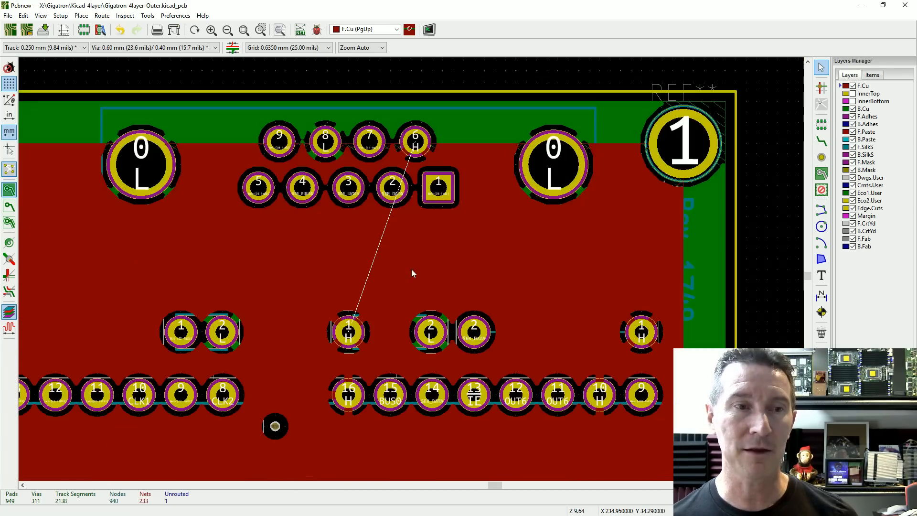
pyautogui.scroll(-4, 411, 270)
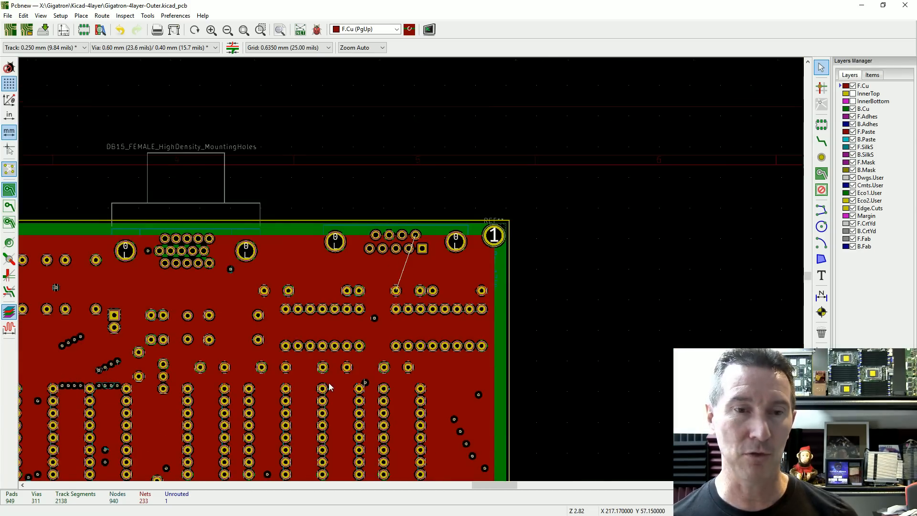
# Step: Change the silkscreen text "DaveCAD 4 Layer" near the board's lower-right corner to "DaveCAD 4 Layer Outer"
pyautogui.moveTo(329, 383); pyautogui.dragTo(525, 180, button='middle')
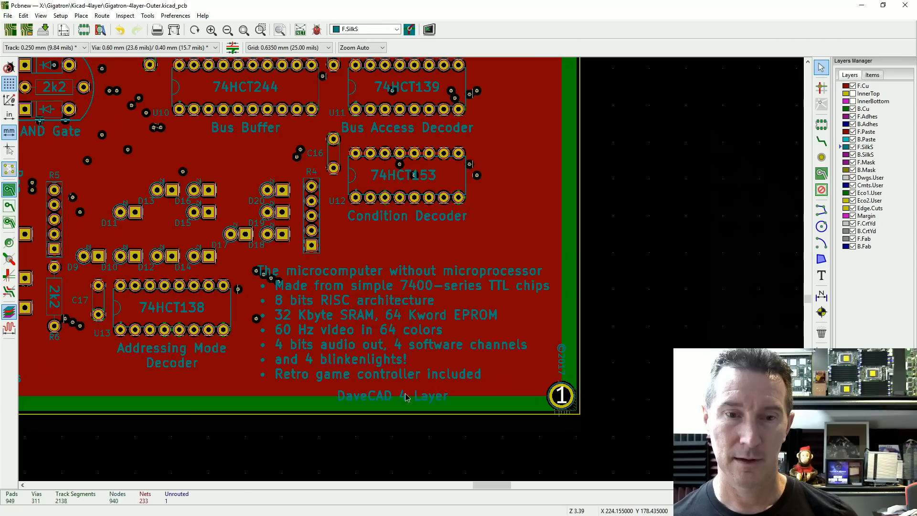
pyautogui.doubleClick(403, 393)
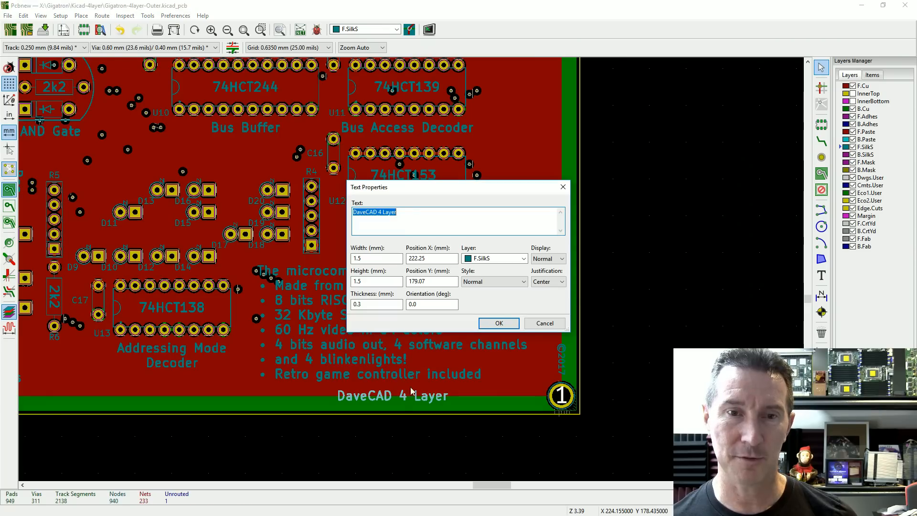
pyautogui.click(408, 211)
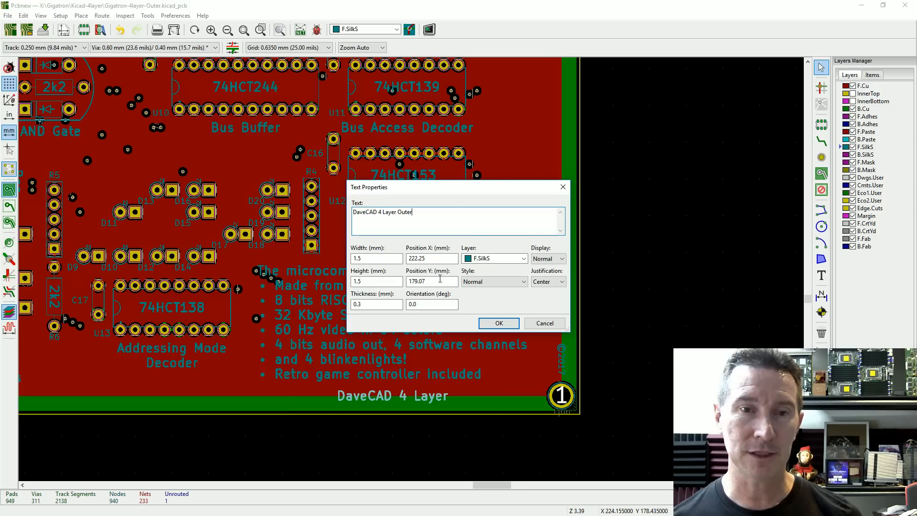
pyautogui.click(499, 324)
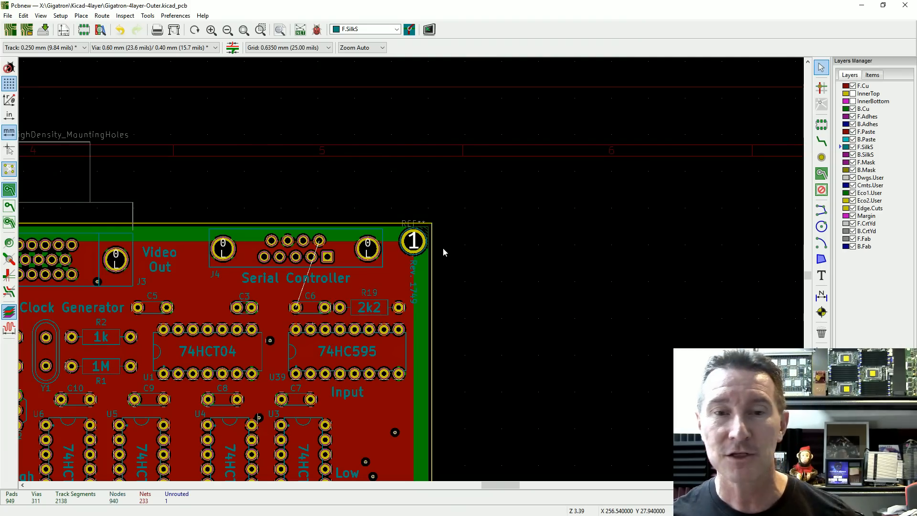
# Step: Start the filled zone tool near the board's upper-right mounting hole and make F.Cu the active layer
pyautogui.scroll(5, 444, 252)
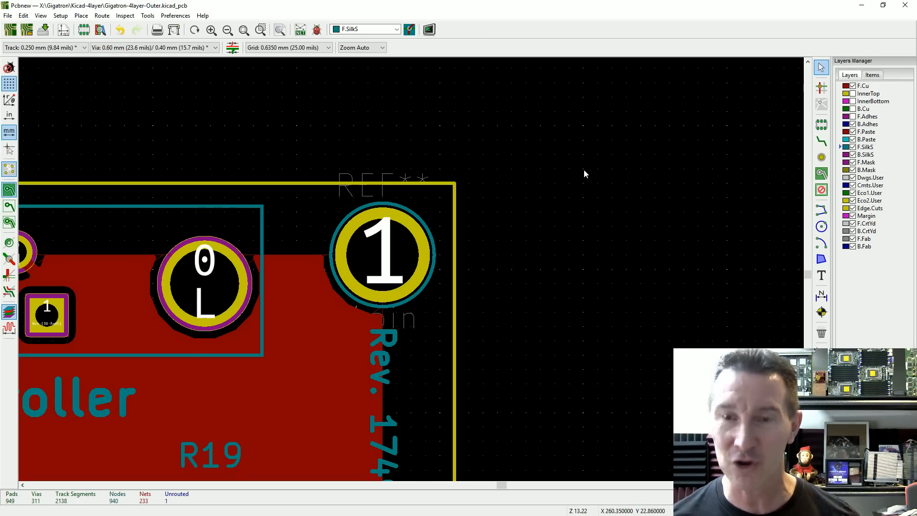
pyautogui.click(103, 16)
pyautogui.click(125, 64)
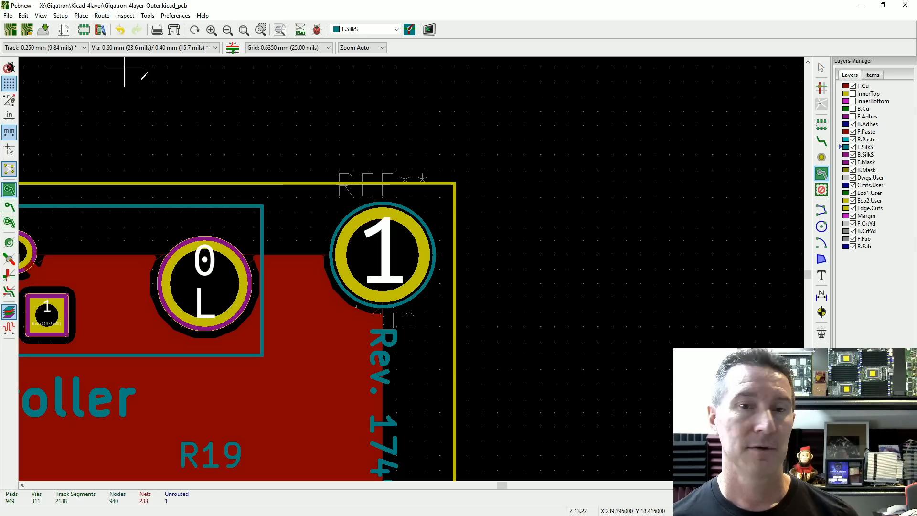
pyautogui.click(452, 191)
pyautogui.click(468, 330)
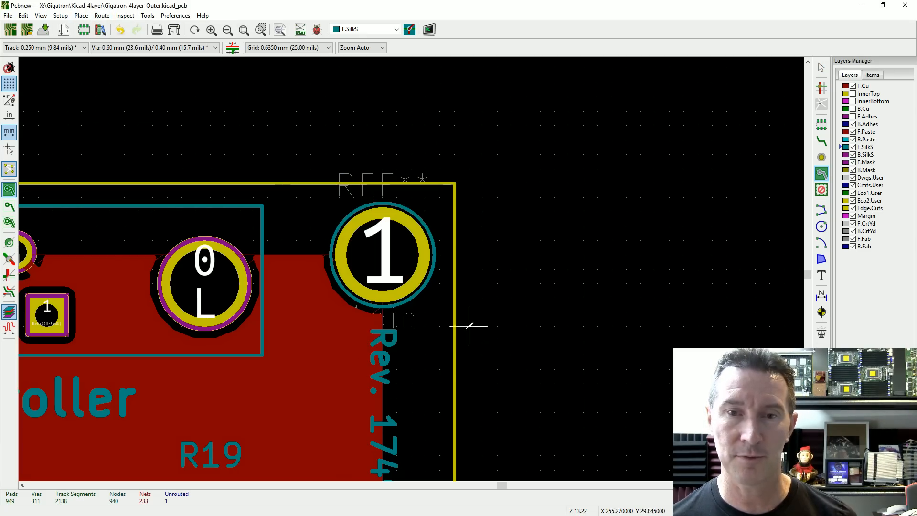
pyautogui.rightClick(861, 112)
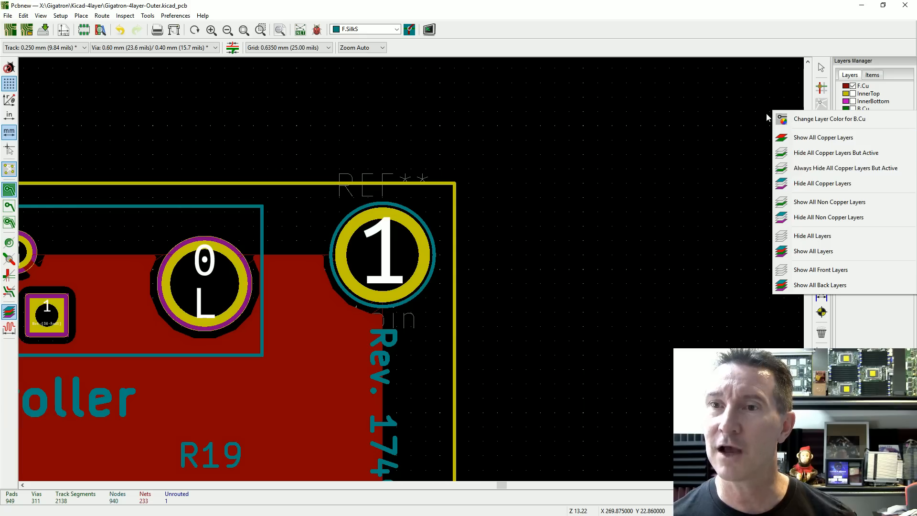
pyautogui.click(741, 111)
pyautogui.press('Escape')
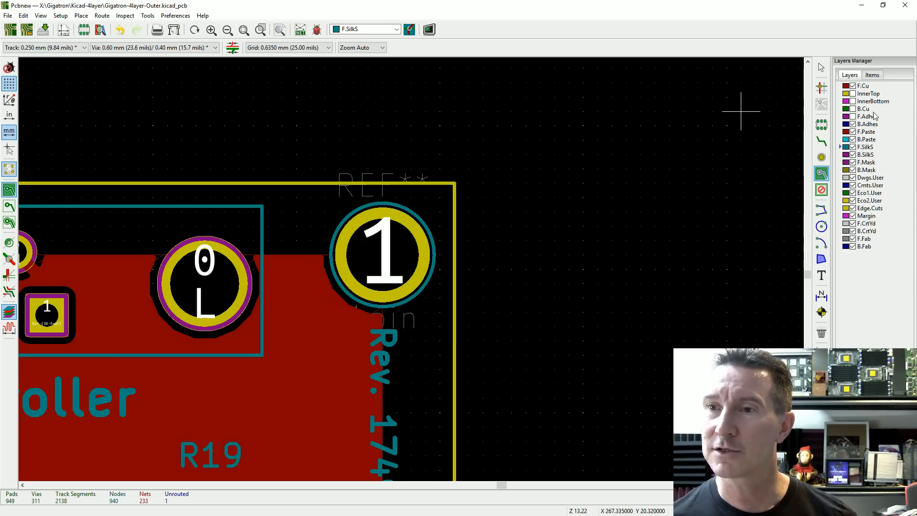
pyautogui.click(846, 86)
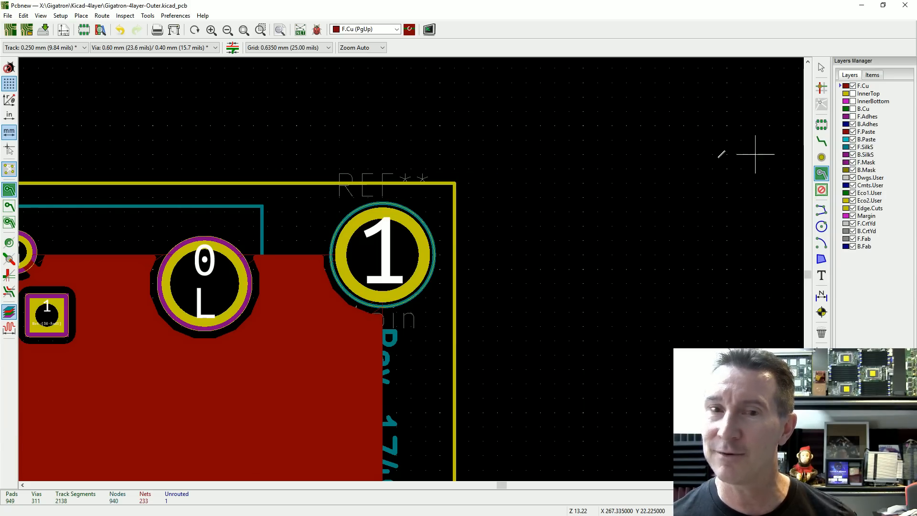
# Step: Begin an F.Cu zone just inside the board's upper-right corner and assign it net L using the L net filter
pyautogui.click(445, 199)
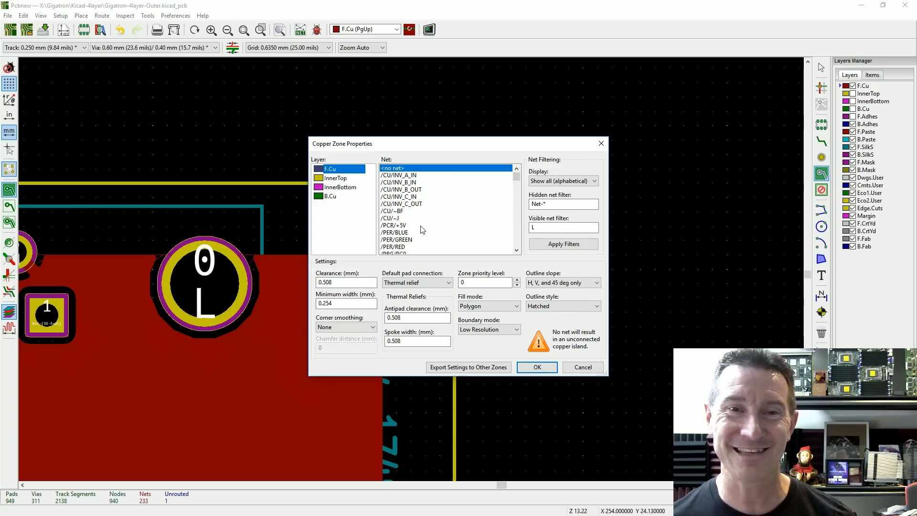
pyautogui.click(555, 242)
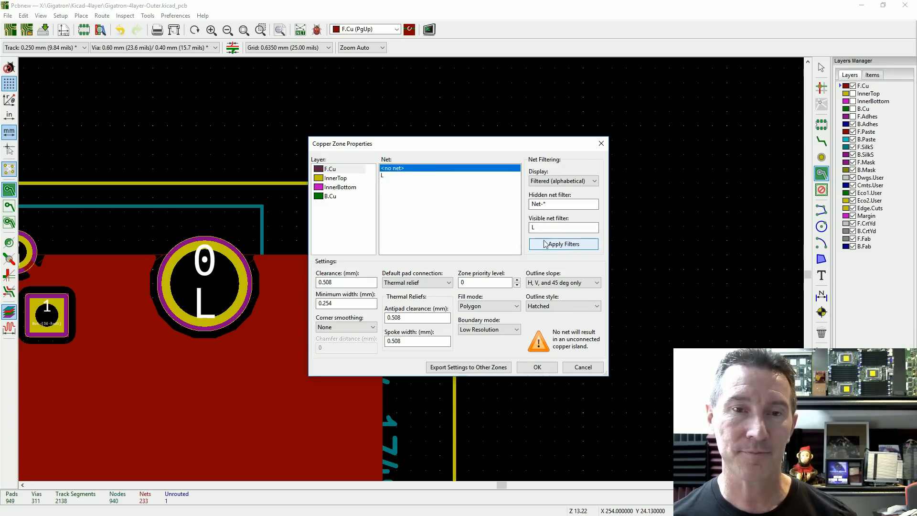
pyautogui.click(385, 175)
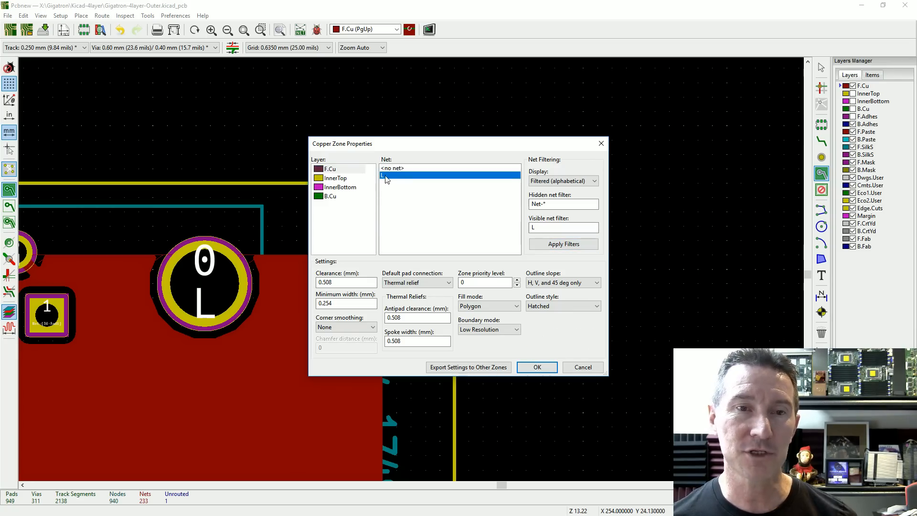
pyautogui.click(538, 368)
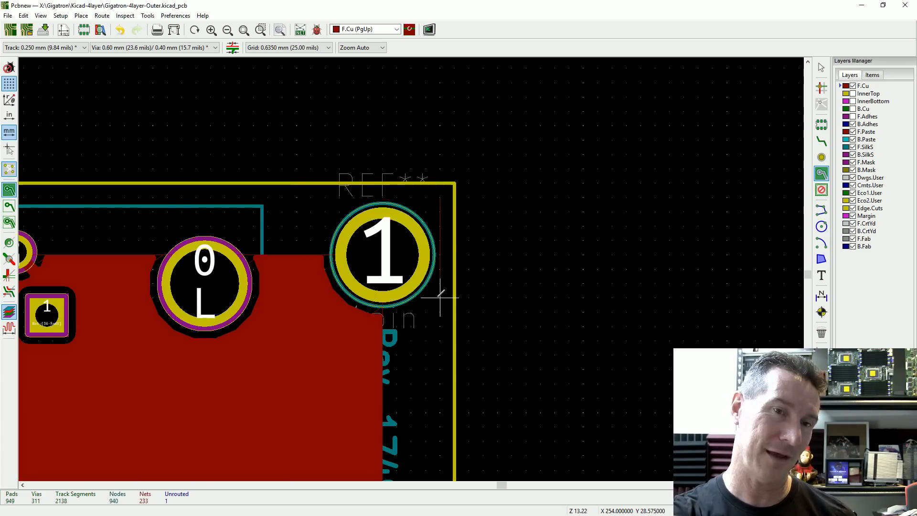
# Step: Draw the L zone outline down the board's right edge to the lower-right corner, just inside the board outline
pyautogui.scroll(-3, 426, 431)
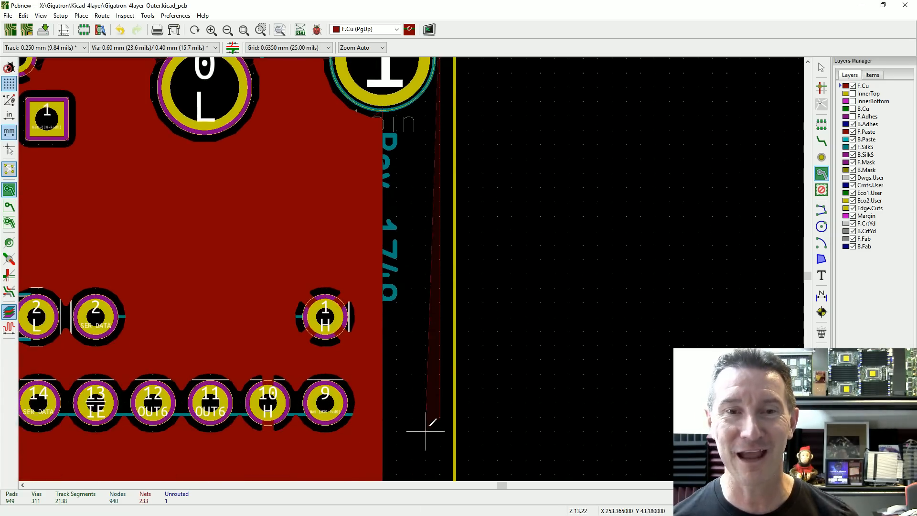
pyautogui.scroll(-5, 425, 431)
pyautogui.keyDown('ctrl'); pyautogui.scroll(-8, 411, 266); pyautogui.keyUp('ctrl')
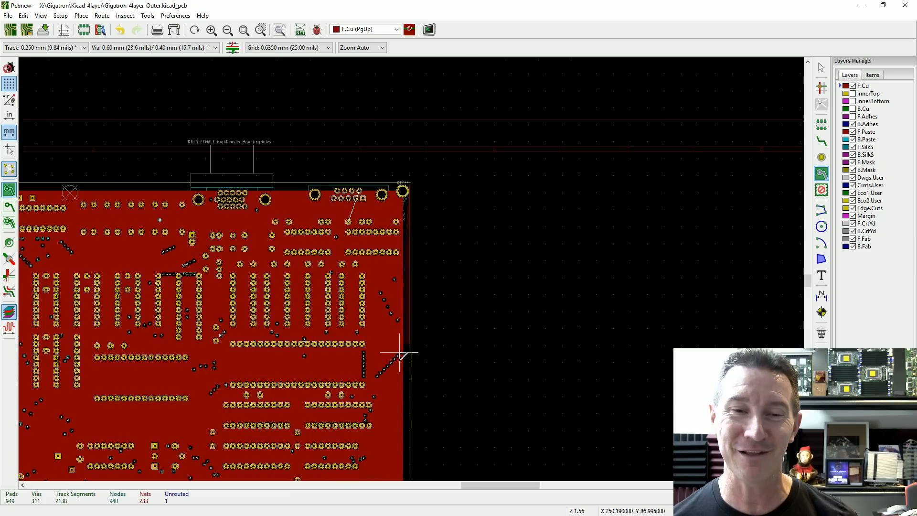
pyautogui.scroll(-5, 400, 334)
pyautogui.keyDown('ctrl'); pyautogui.scroll(6, 410, 306); pyautogui.keyUp('ctrl')
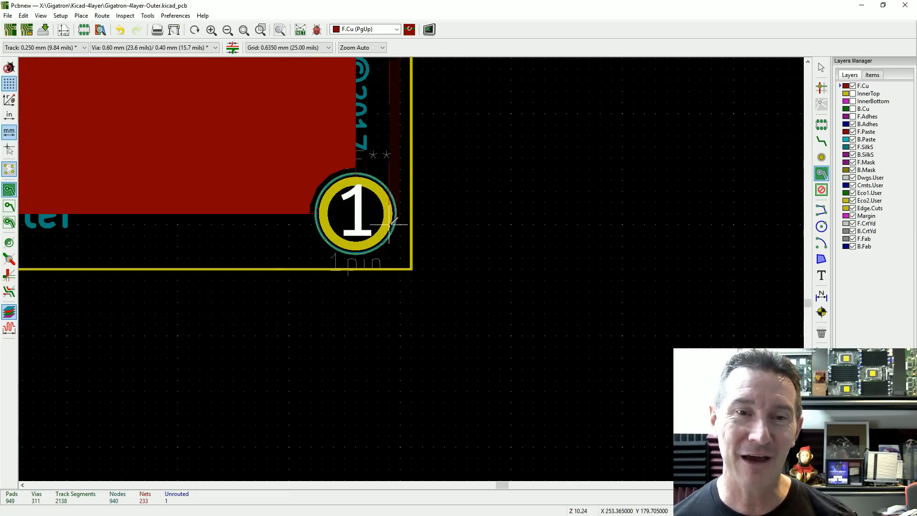
pyautogui.keyDown('ctrl'); pyautogui.scroll(4, 393, 223); pyautogui.keyUp('ctrl')
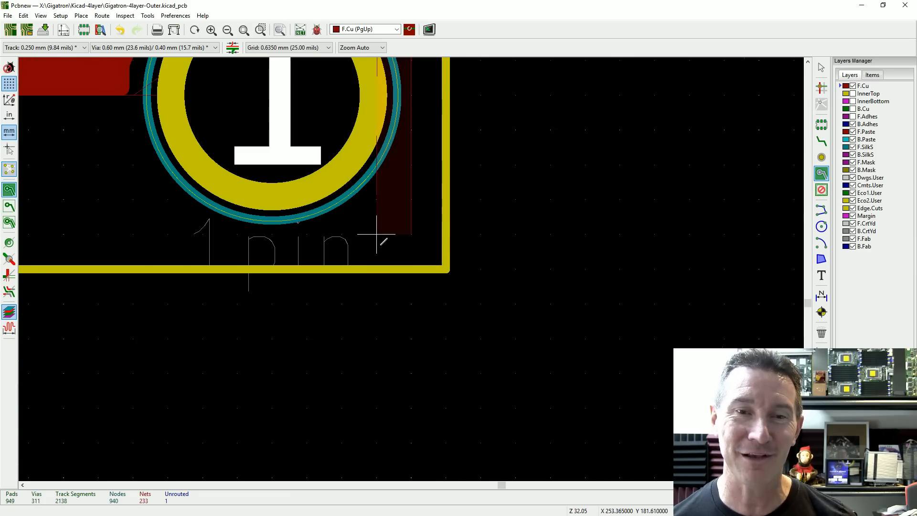
pyautogui.keyDown('ctrl'); pyautogui.scroll(-8, 411, 234); pyautogui.keyUp('ctrl')
# Step: Continue the zone outline along the board's bottom edge and turn it upward inside the lower-left corner
pyautogui.keyDown('shift'); pyautogui.hscroll(-8, 91, 277); pyautogui.keyUp('shift')
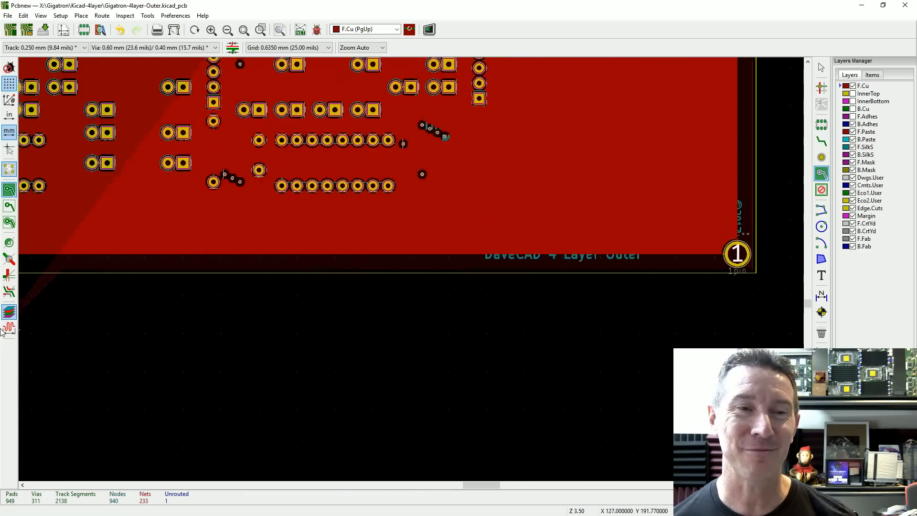
pyautogui.keyDown('ctrl'); pyautogui.scroll(-3, 409, 266); pyautogui.keyUp('ctrl')
pyautogui.keyDown('ctrl'); pyautogui.scroll(4, 129, 241); pyautogui.keyUp('ctrl')
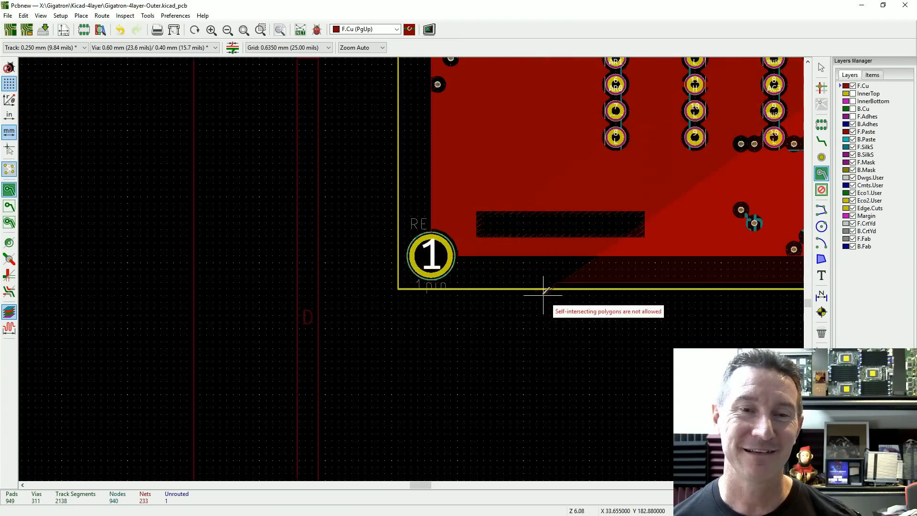
pyautogui.keyDown('ctrl'); pyautogui.scroll(4, 545, 294); pyautogui.keyUp('ctrl')
pyautogui.keyDown('shift'); pyautogui.hscroll(-2, 76, 260); pyautogui.keyUp('shift')
pyautogui.click(77, 257)
pyautogui.click(90, 206)
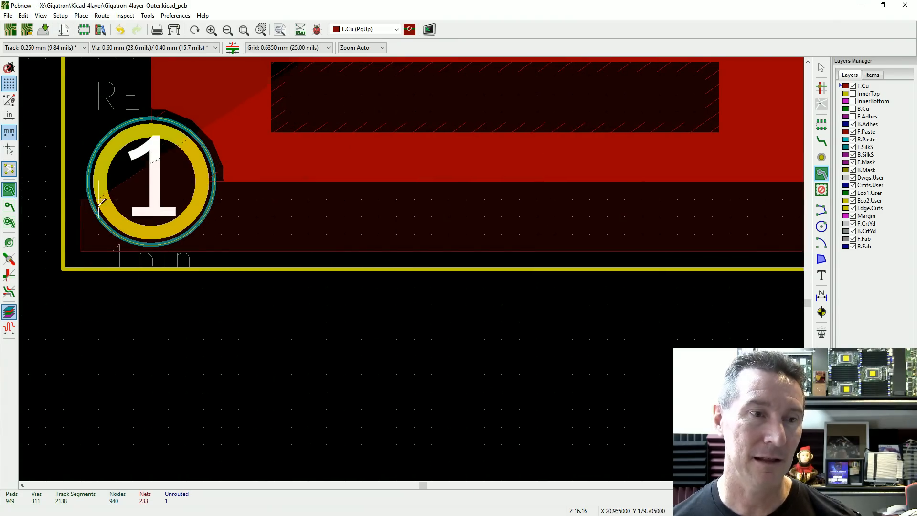
# Step: Bring the zone outline back parallel to the bottom and right board edges as a narrow strip and close it near the upper-right corner
pyautogui.scroll(-5, 696, 199)
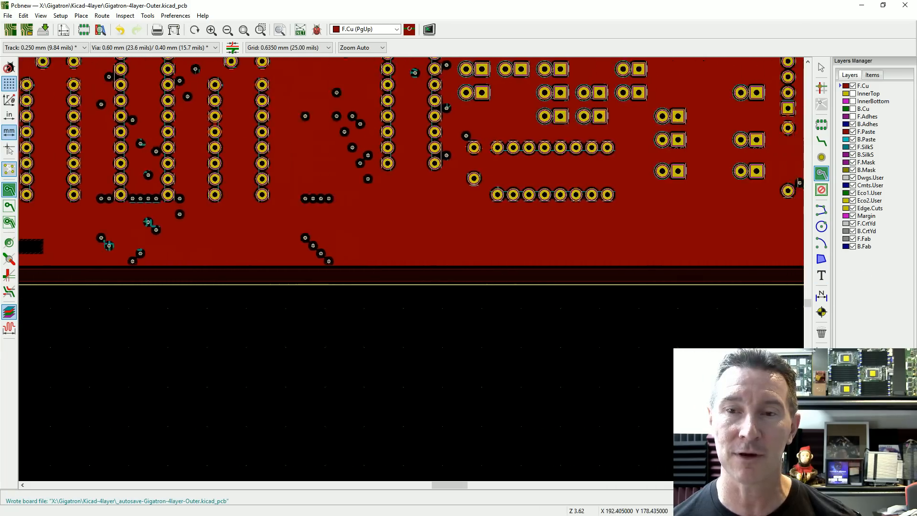
pyautogui.scroll(-3, 718, 238)
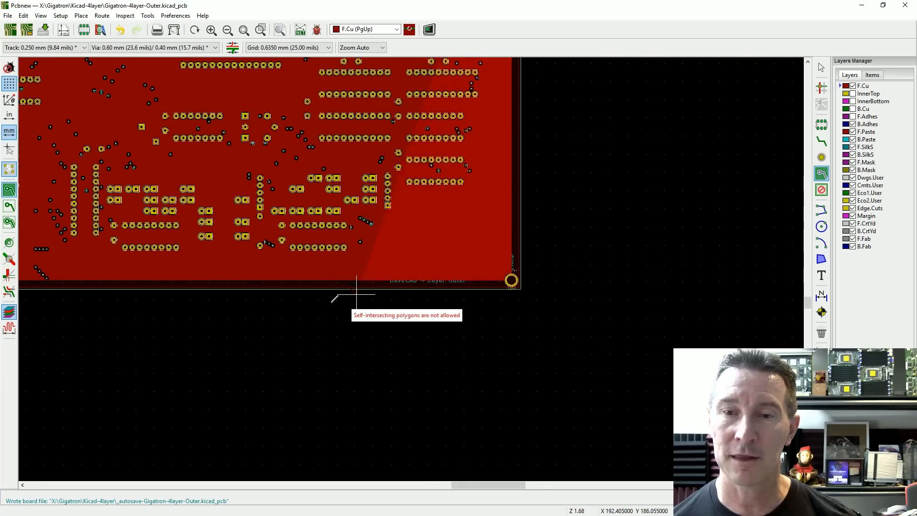
pyautogui.scroll(9, 411, 269)
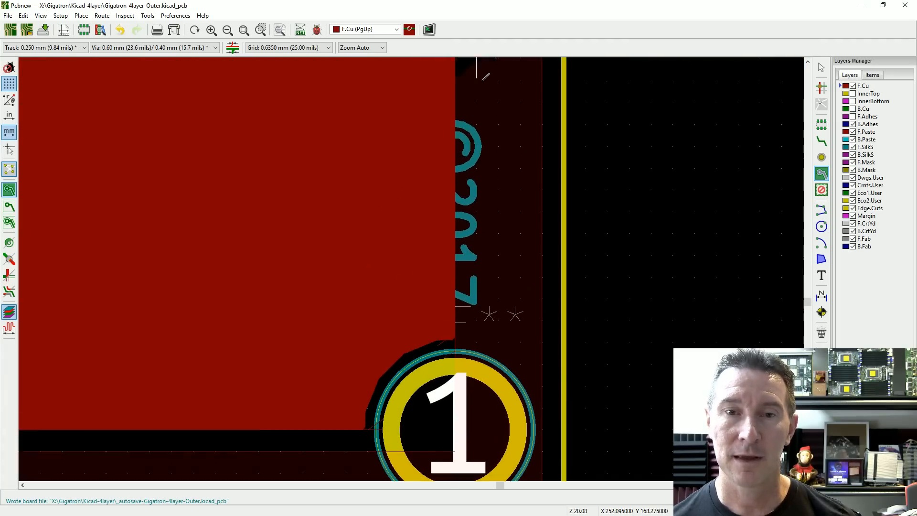
pyautogui.scroll(-4, 478, 181)
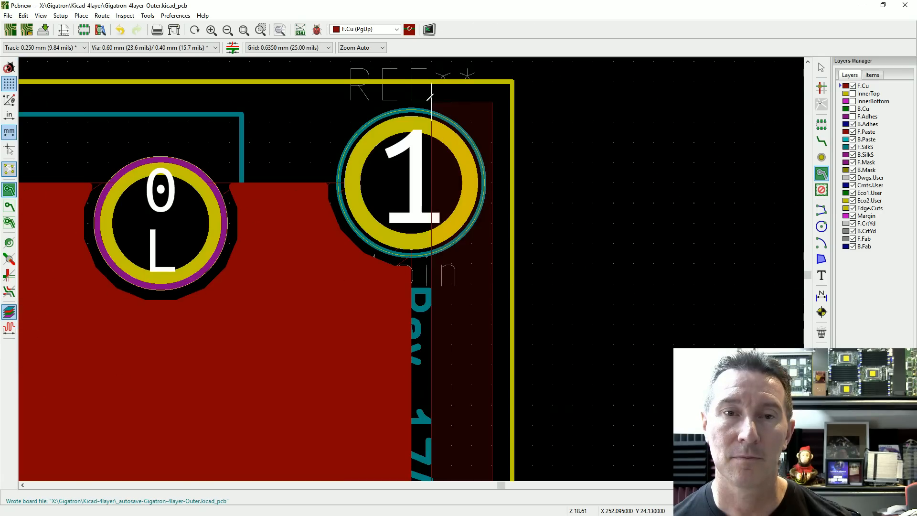
pyautogui.rightClick(432, 95)
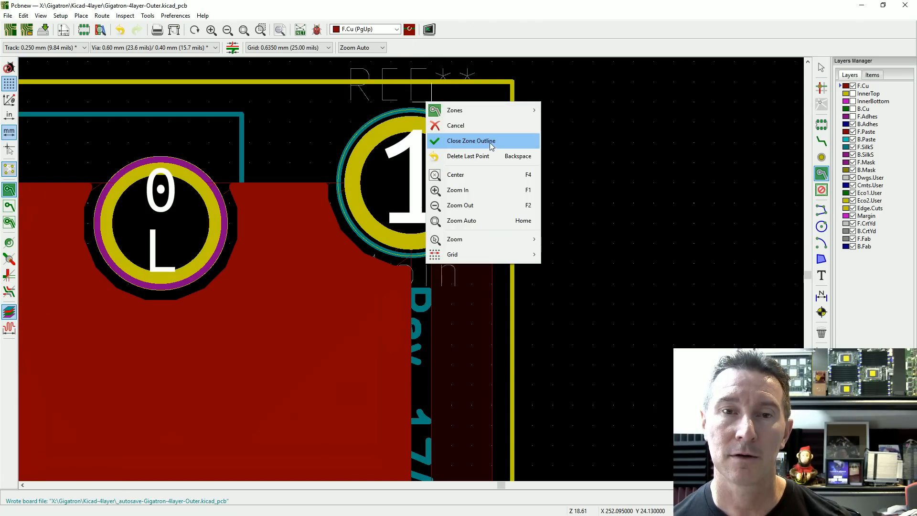
pyautogui.click(490, 143)
# Step: Check the new zone strip along the board's right edge and leave the zone tool
pyautogui.scroll(-8, 412, 260)
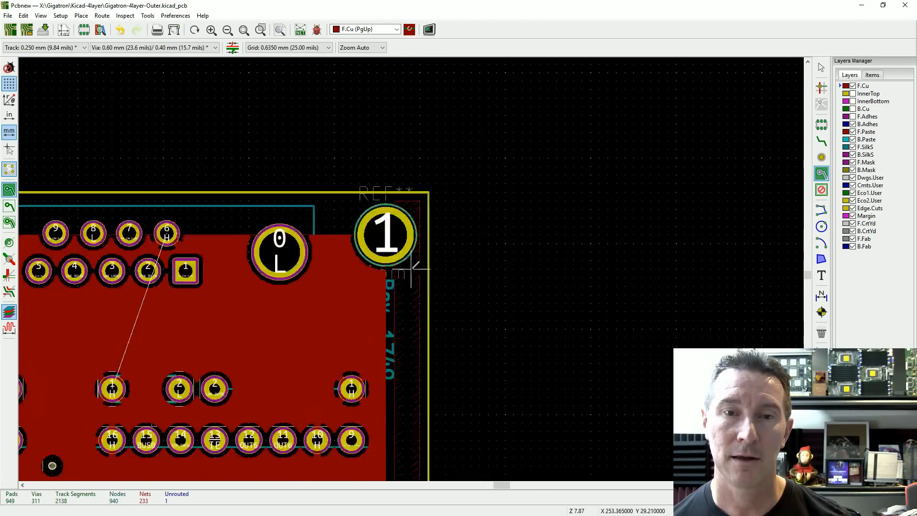
pyautogui.scroll(10, 424, 317)
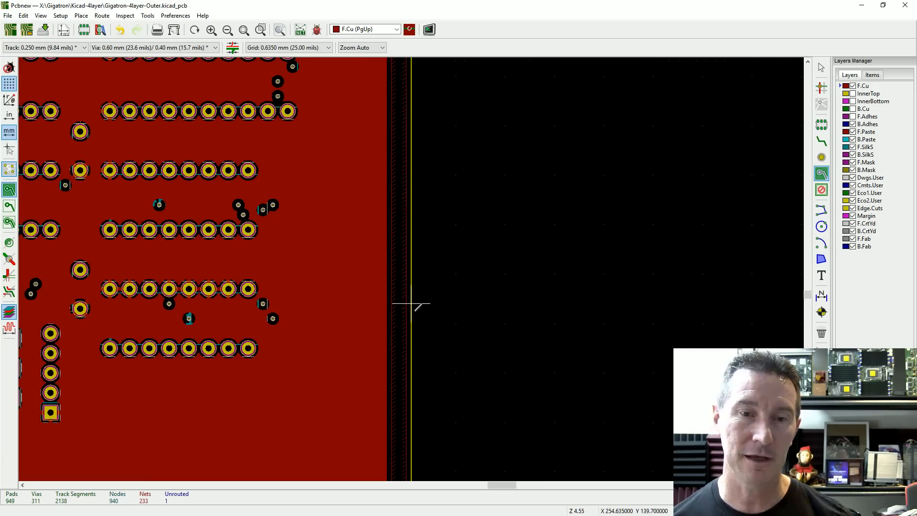
pyautogui.rightClick(441, 333)
pyautogui.click(455, 289)
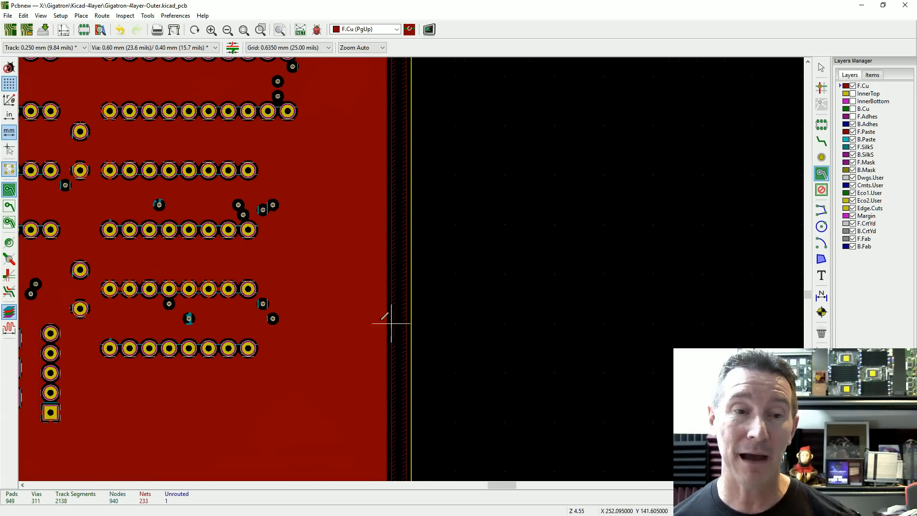
pyautogui.press('Escape')
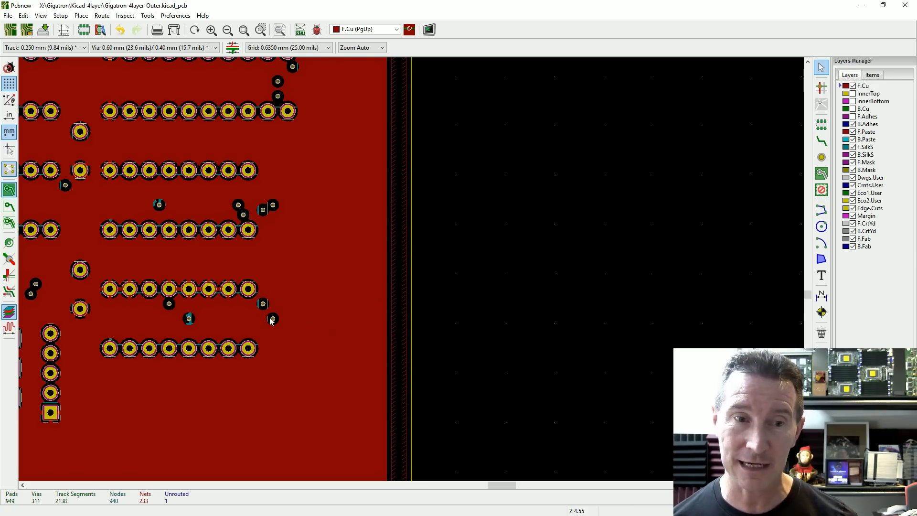
# Step: Copy the SER_LATCH through via beside pin 5 of connector J3
pyautogui.scroll(2, 268, 318)
pyautogui.scroll(-8, 419, 251)
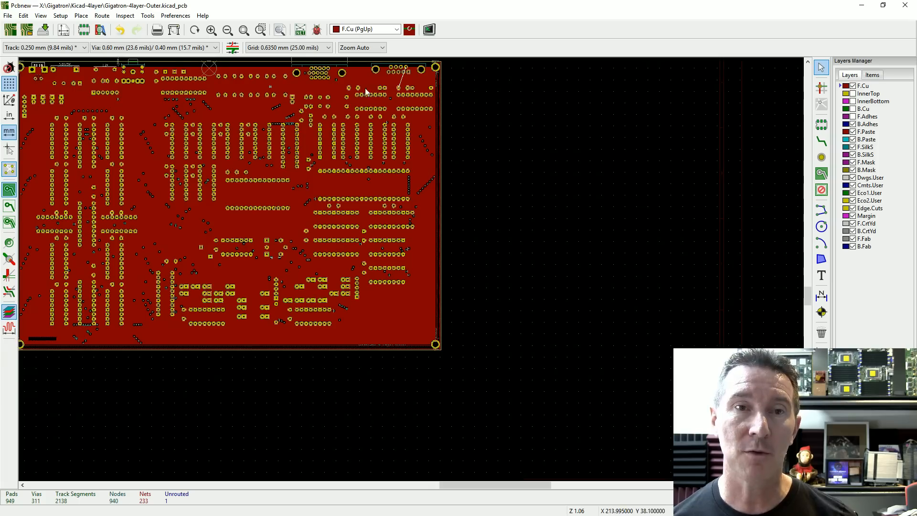
pyautogui.scroll(8, 368, 88)
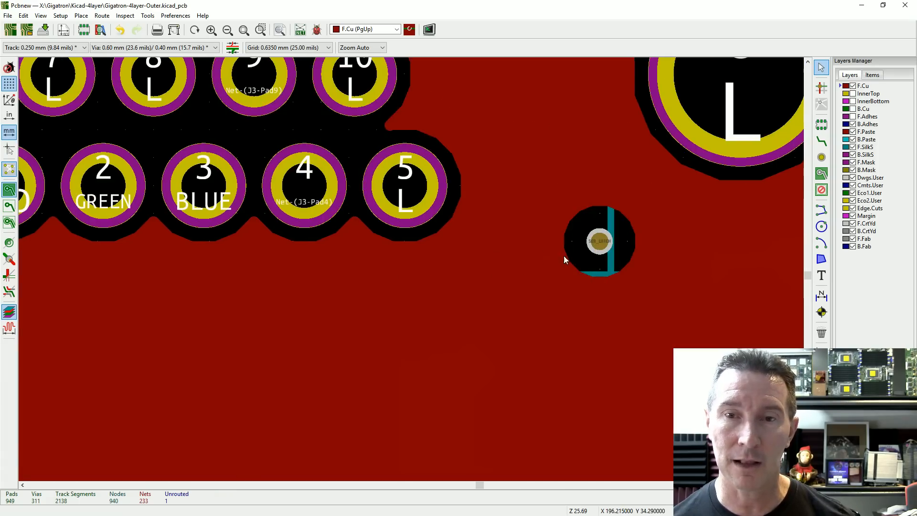
pyautogui.scroll(4, 564, 256)
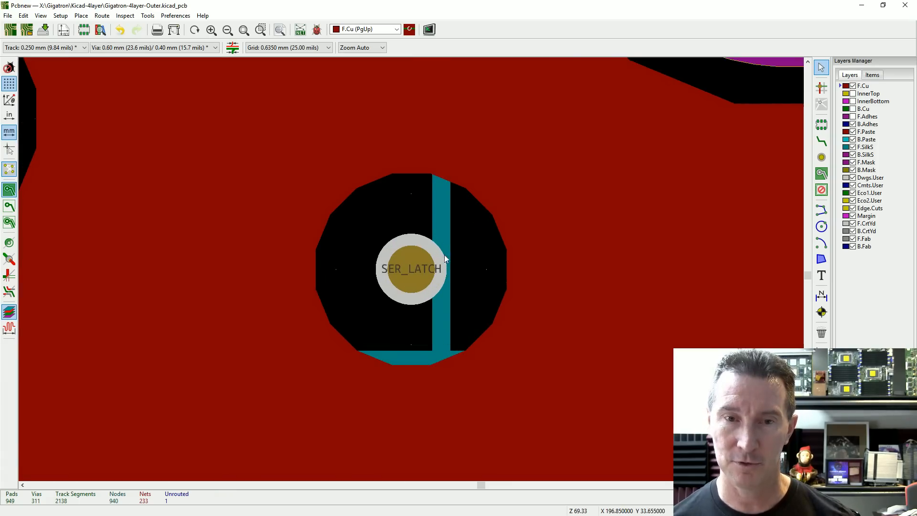
pyautogui.click(404, 256)
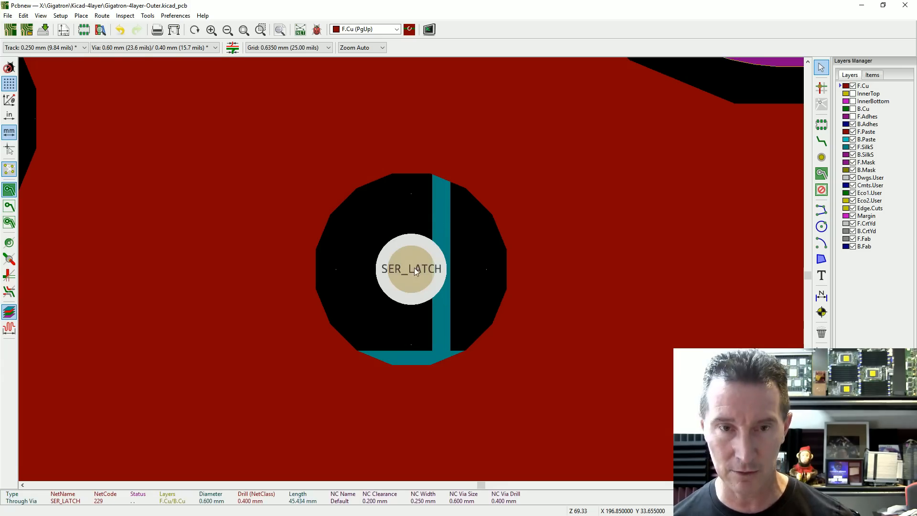
pyautogui.press('Escape')
# Step: Paste the copied via into the perimeter zone strip just below the upper-right mounting hole
pyautogui.scroll(-5, 637, 269)
pyautogui.scroll(-5, 414, 271)
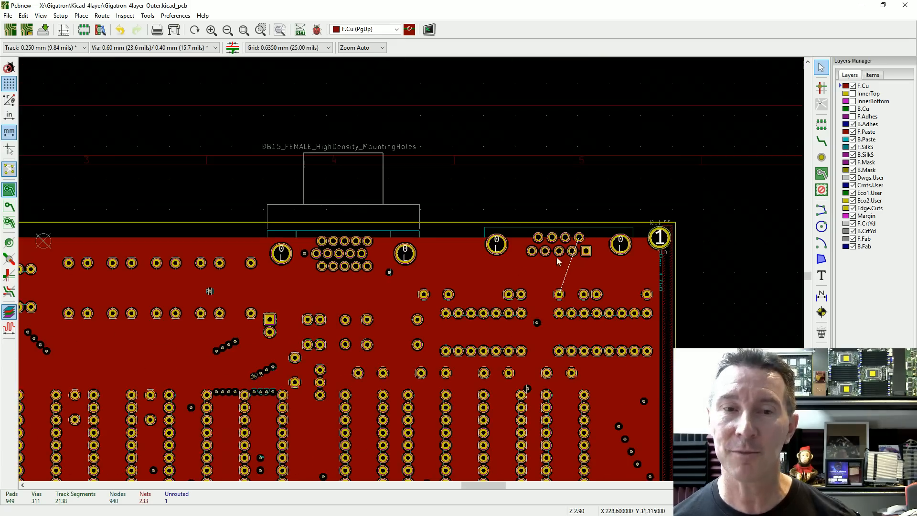
pyautogui.scroll(1, 664, 274)
pyautogui.scroll(6, 412, 273)
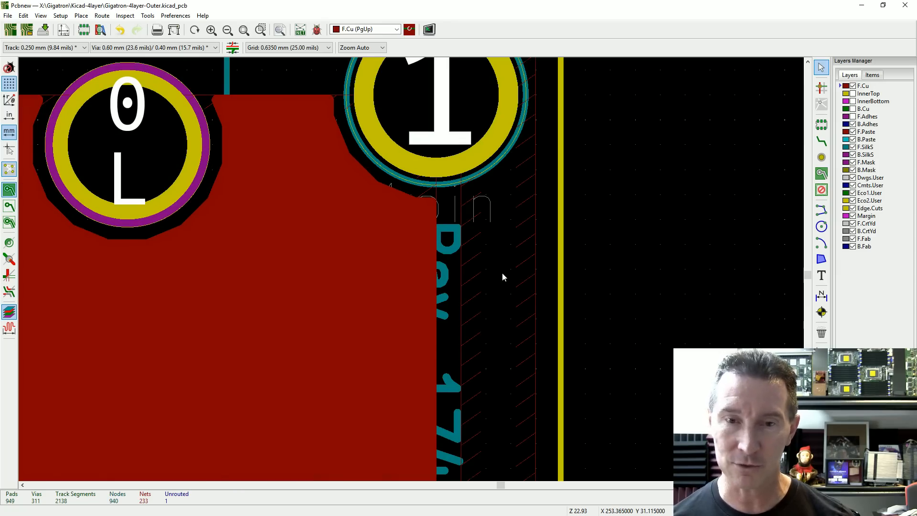
pyautogui.hotkey('ctrl', 'v')
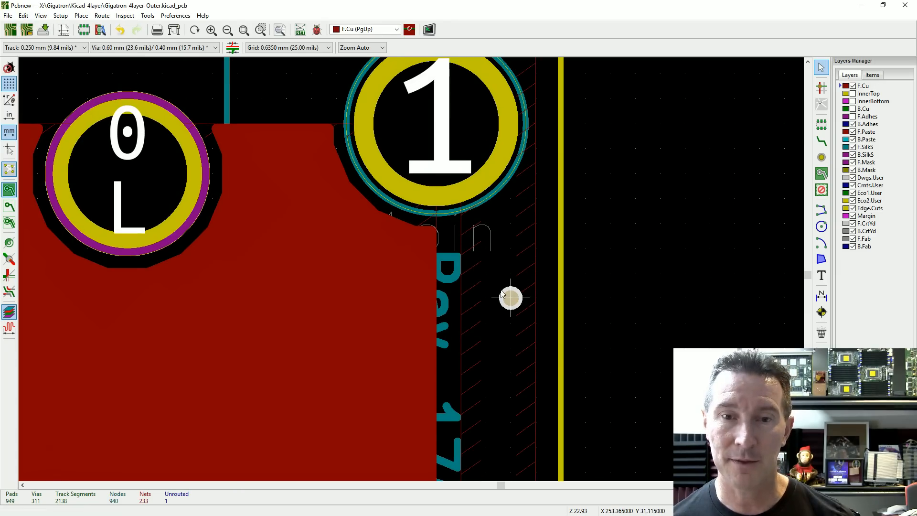
pyautogui.click(495, 281)
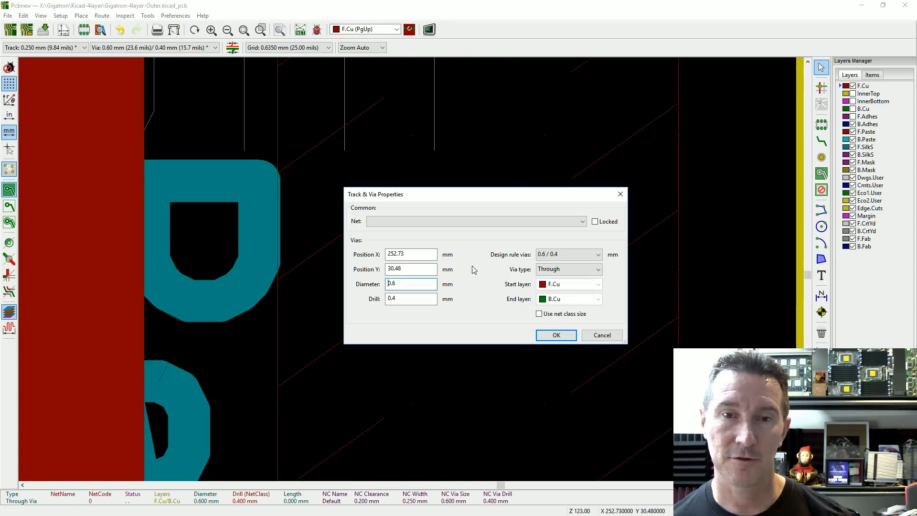
# Step: Assign the pasted via to net L in its properties
pyautogui.click(430, 222)
pyautogui.click(436, 223)
pyautogui.write('L')
pyautogui.click(556, 336)
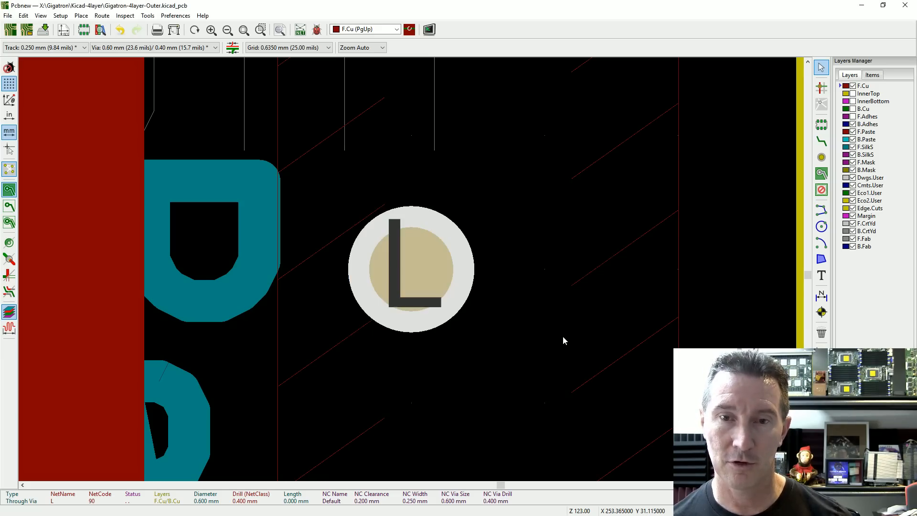
# Step: Reapply the perimeter zone's properties with layer F.Cu and net L to refill it
pyautogui.scroll(-5, 491, 303)
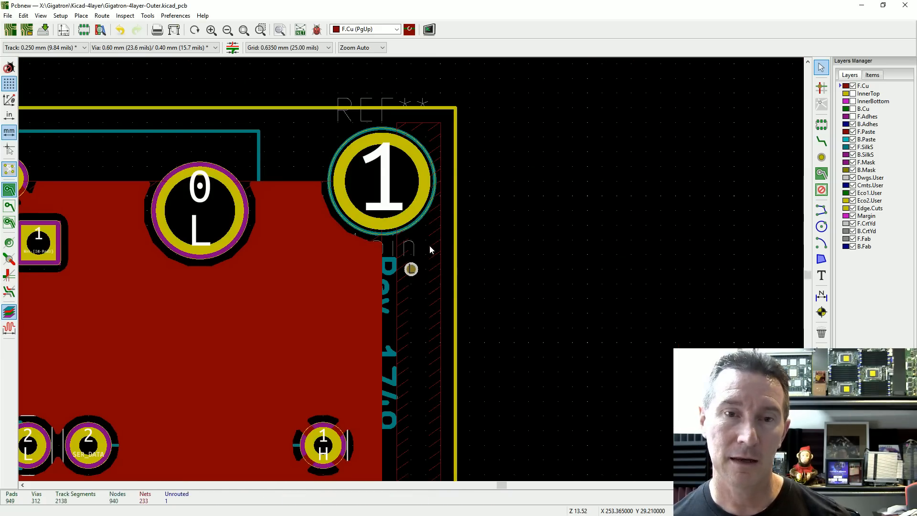
pyautogui.hotkey('ctrl', 'shift', 'z')
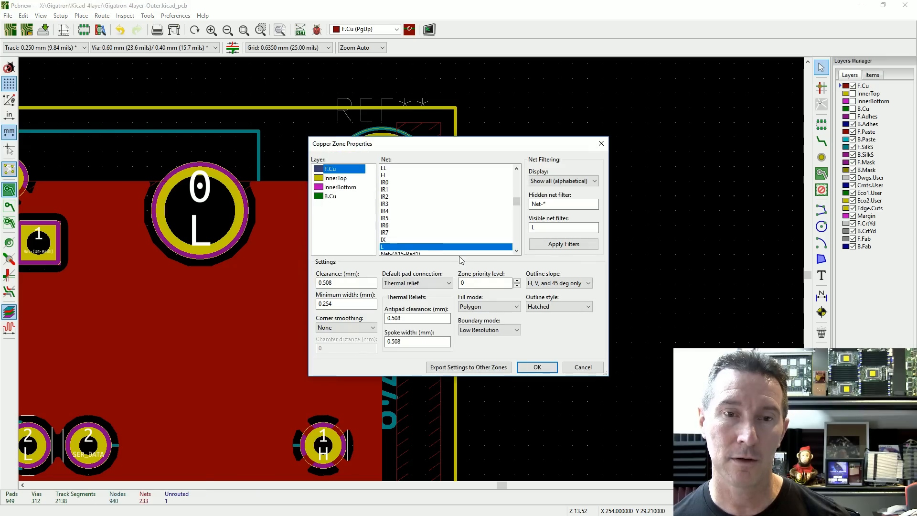
pyautogui.click(536, 369)
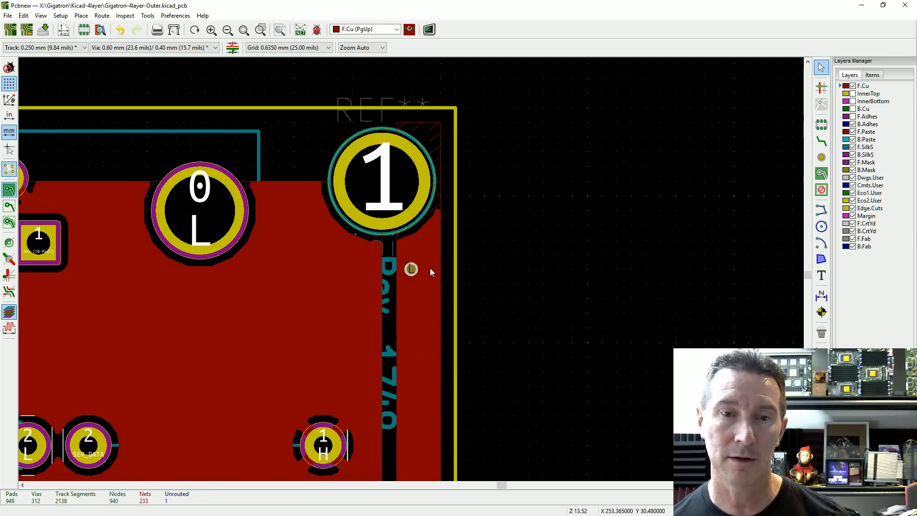
# Step: Examine the perimeter zone's fill down the board's right edge and along the bottom edge near the lower-right mounting hole
pyautogui.scroll(-5, 445, 382)
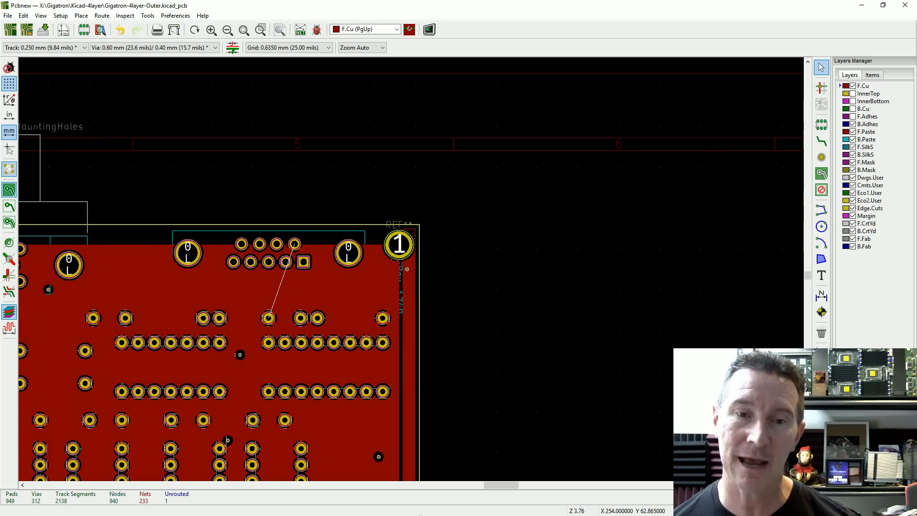
pyautogui.scroll(-5, 444, 421)
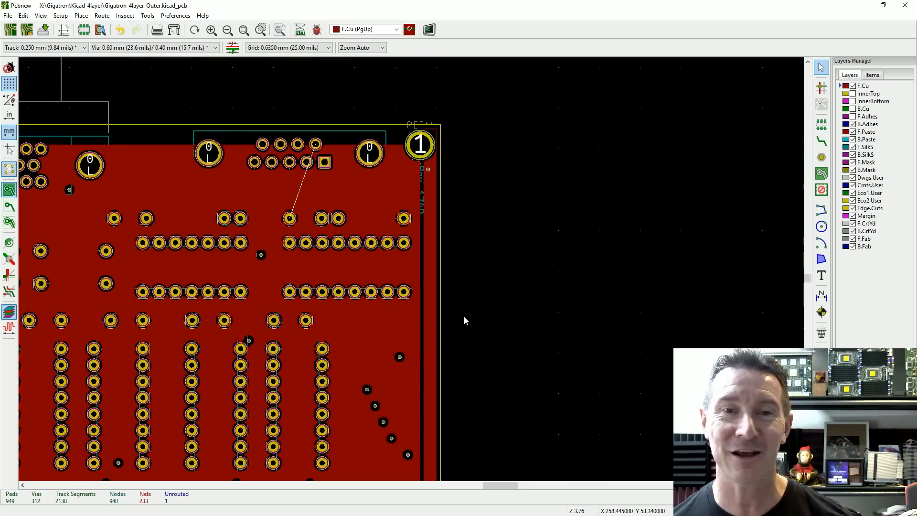
pyautogui.moveTo(424, 362); pyautogui.dragTo(431, 232, button='middle')
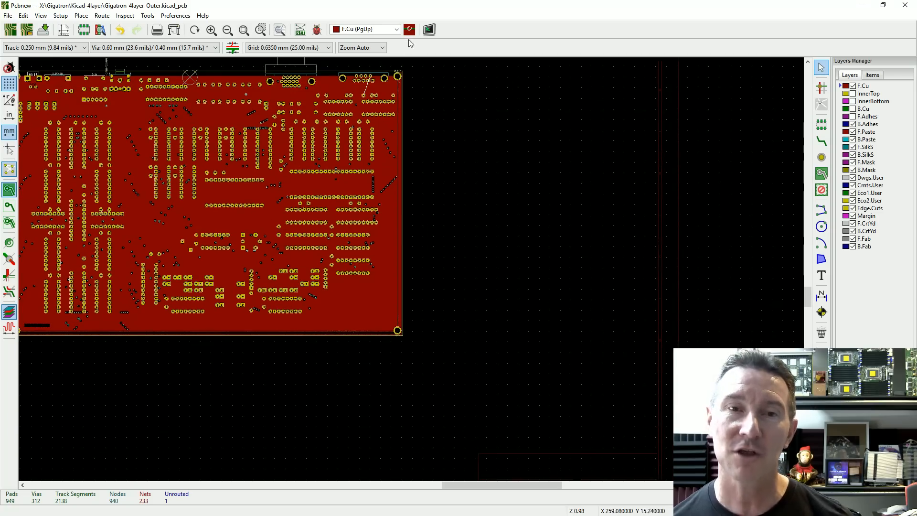
pyautogui.moveTo(214, 343); pyautogui.dragTo(392, 350, button='middle')
pyautogui.scroll(2, 411, 268)
pyautogui.scroll(7, 421, 273)
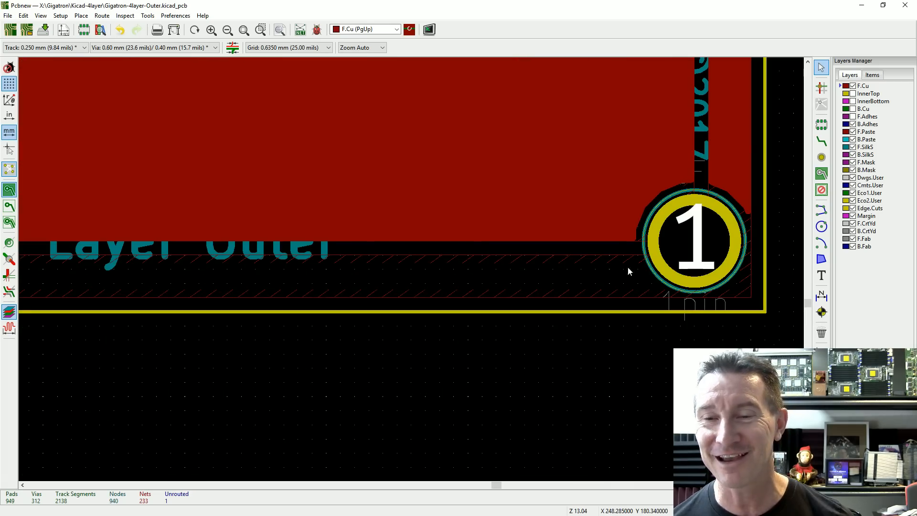
# Step: Place an L via in the zone strip along the board's top edge, between connector J4 and the upper-right mounting hole
pyautogui.scroll(-7, 628, 267)
pyautogui.moveTo(100, 171); pyautogui.dragTo(282, 148, button='middle')
pyautogui.moveTo(624, 310); pyautogui.dragTo(340, 363, button='middle')
pyautogui.moveTo(487, 236); pyautogui.dragTo(389, 262, button='middle')
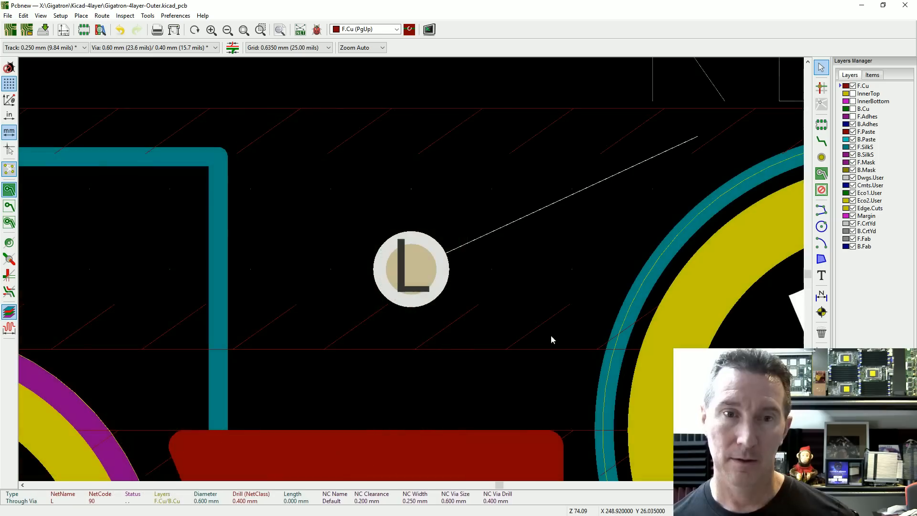
pyautogui.scroll(-3, 510, 218)
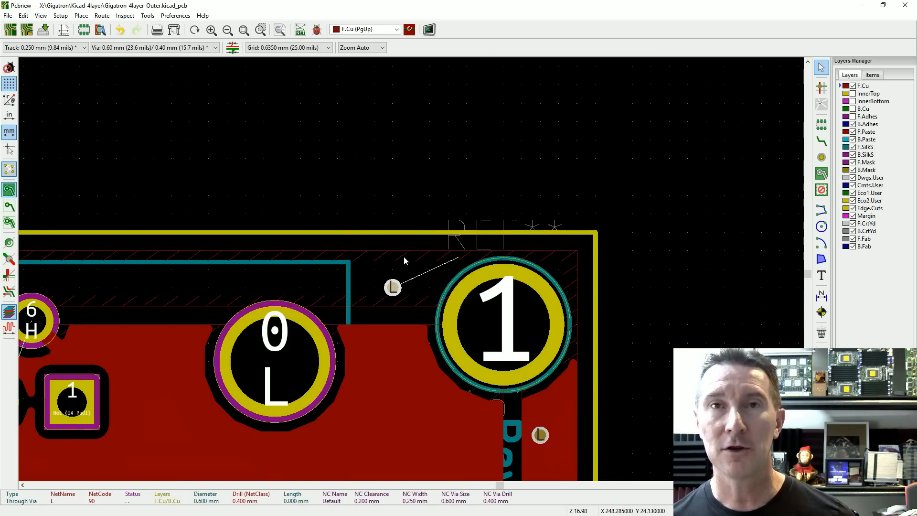
pyautogui.click(412, 214)
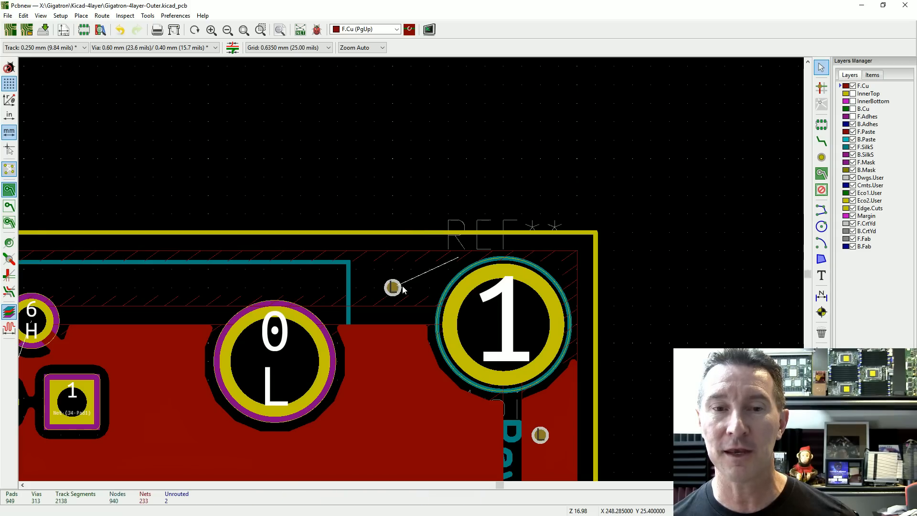
# Step: Refill the perimeter zone and paste another via into its top strip, between connector J4's pins and its right mounting pad
pyautogui.doubleClick(412, 254)
pyautogui.click(541, 366)
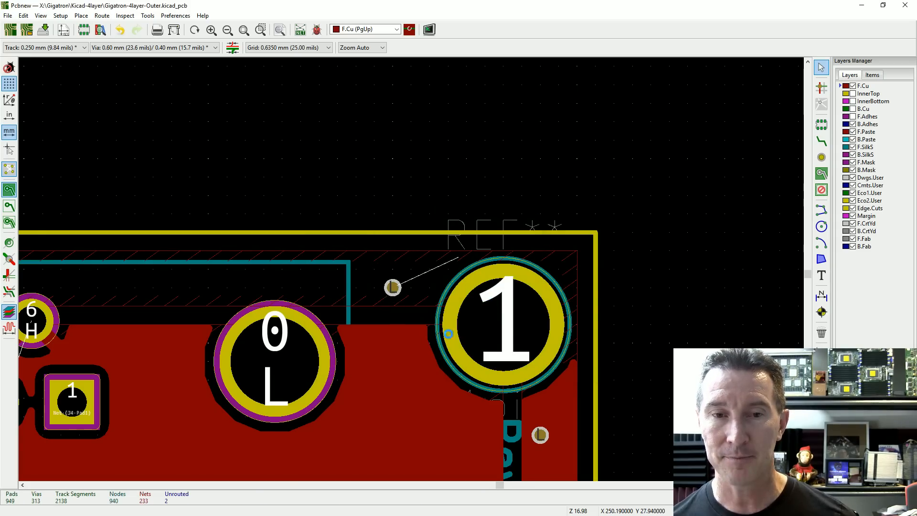
pyautogui.click(23, 15)
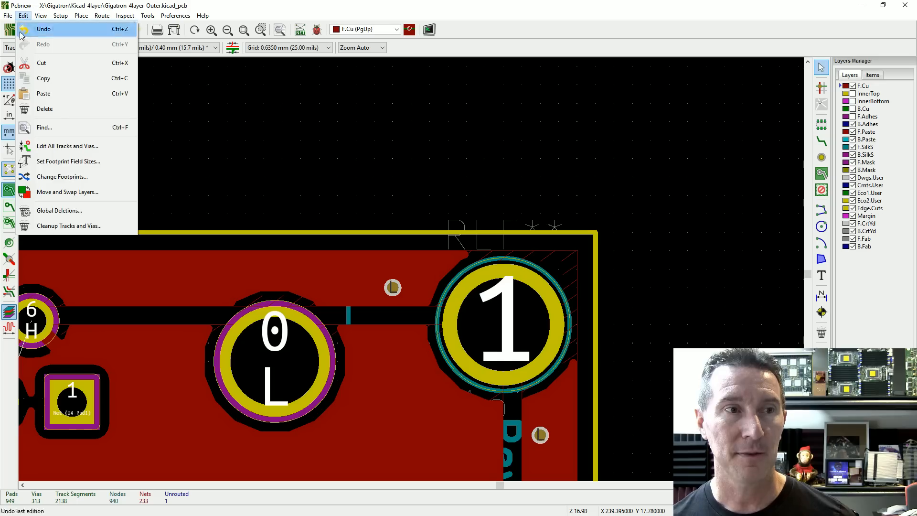
pyautogui.click(65, 93)
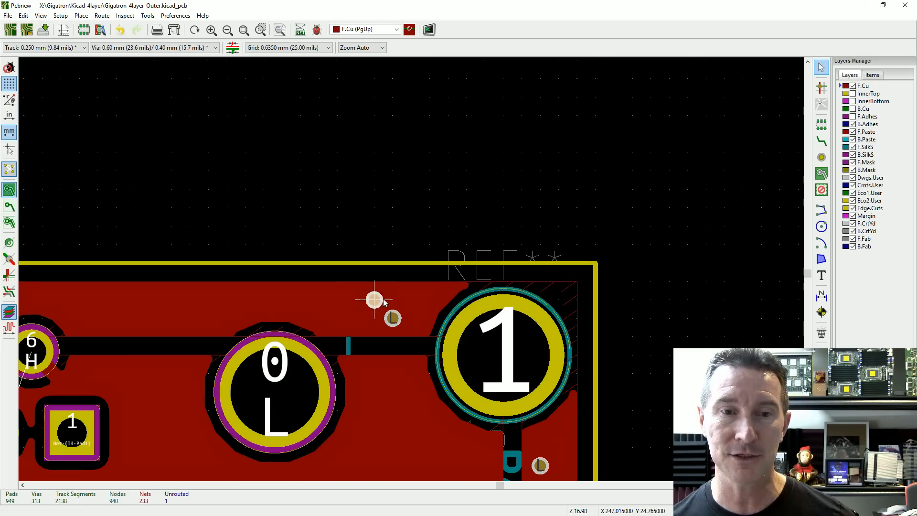
pyautogui.click(187, 325)
# Step: Assign net L to the pasted via just left of J4's right mounting pad on the top strip
pyautogui.scroll(6, 191, 324)
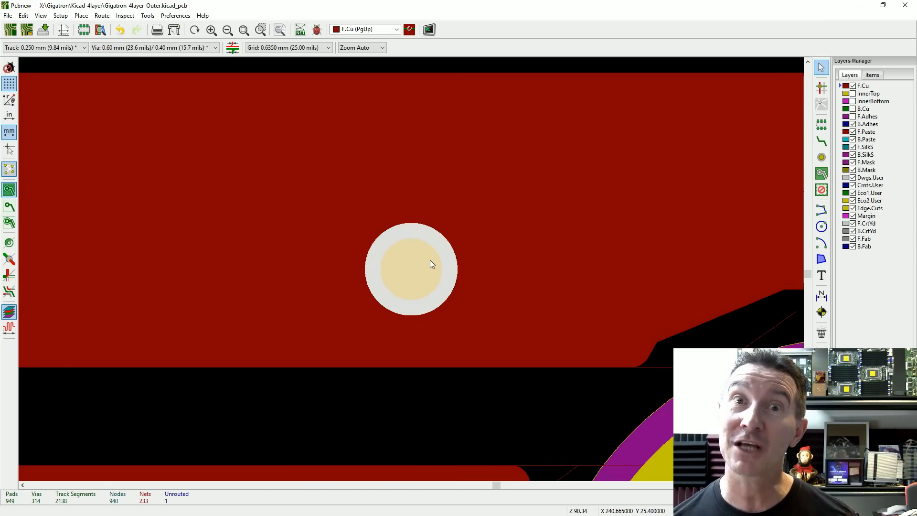
pyautogui.doubleClick(418, 234)
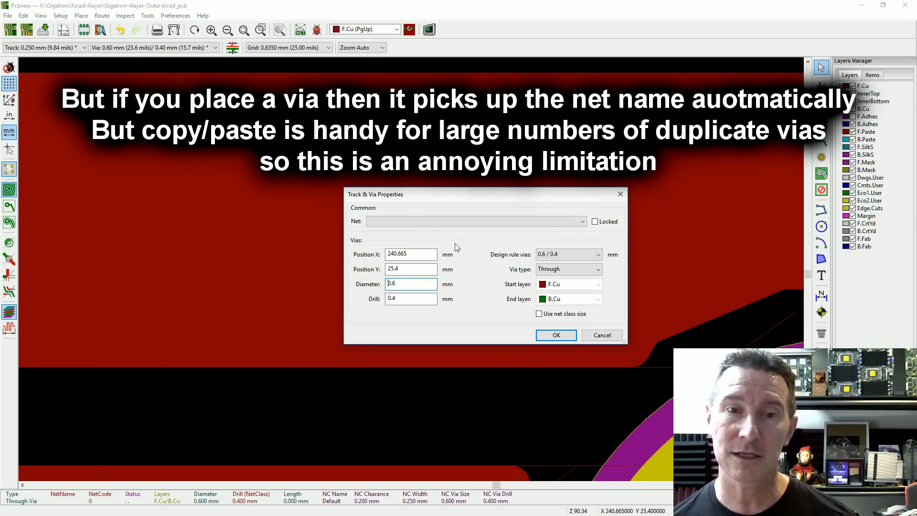
pyautogui.click(461, 221)
pyautogui.write('L')
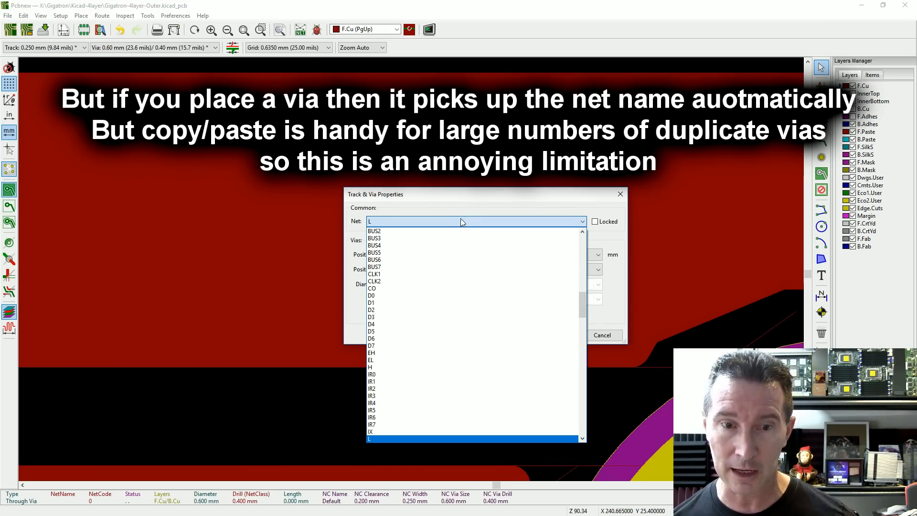
pyautogui.press('Return')
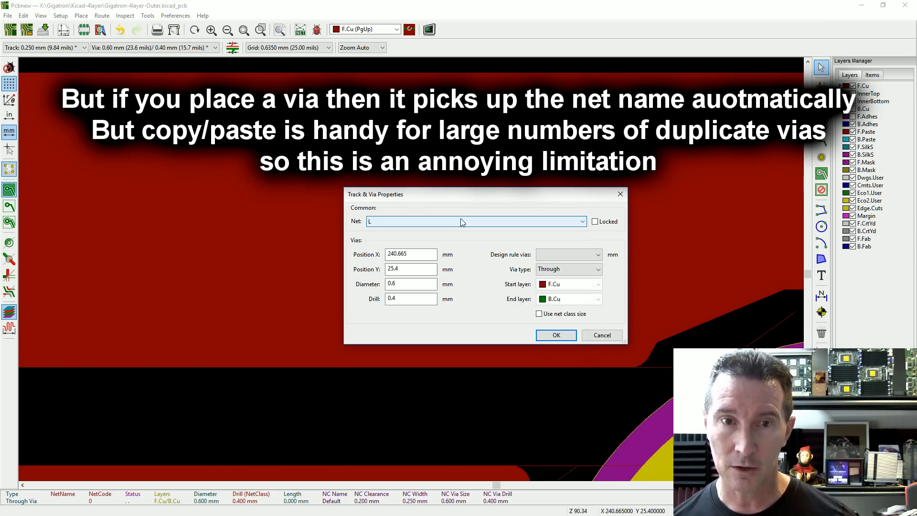
pyautogui.click(557, 336)
pyautogui.scroll(-10, 509, 324)
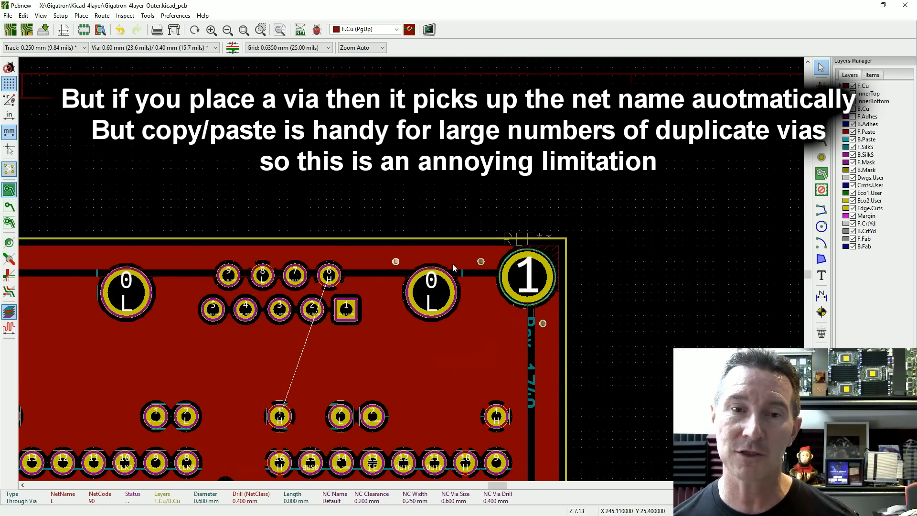
pyautogui.press('Escape')
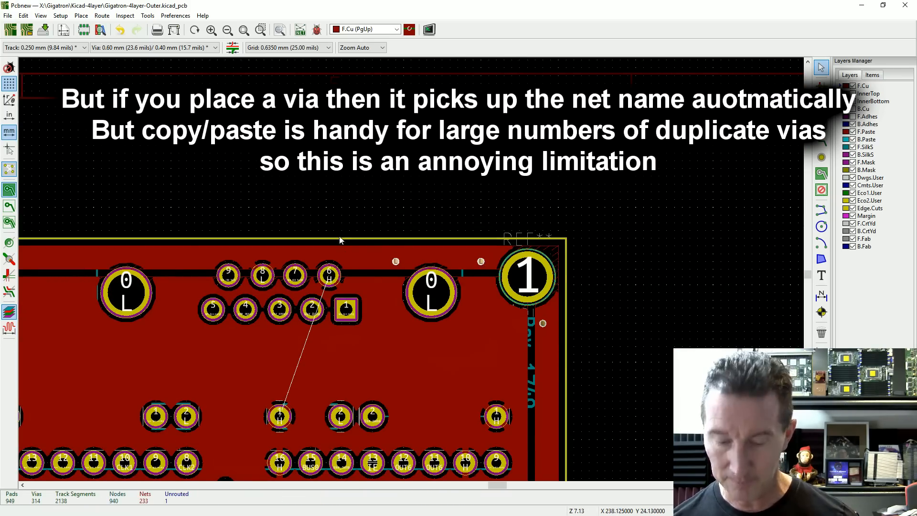
# Step: Assign net L to the top-strip via just left of J4's left mounting pad
pyautogui.scroll(10, 392, 253)
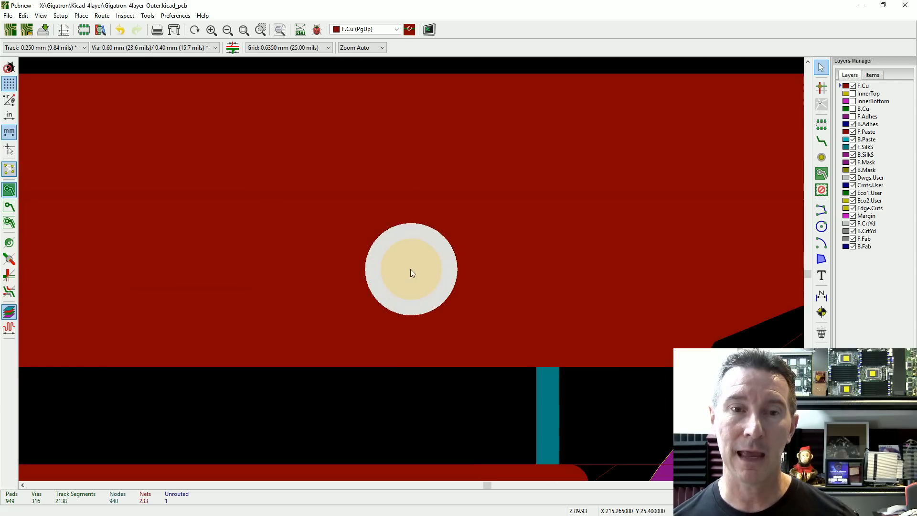
pyautogui.doubleClick(436, 262)
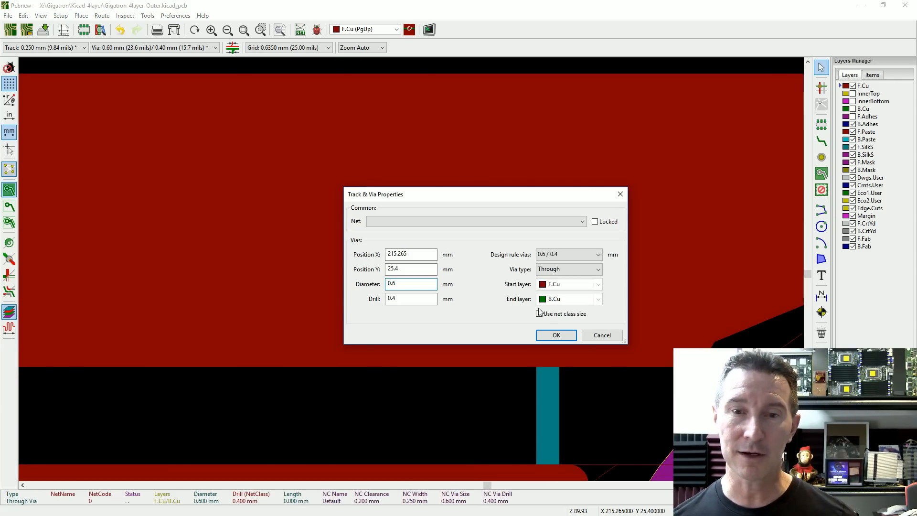
pyautogui.click(504, 222)
pyautogui.write('L')
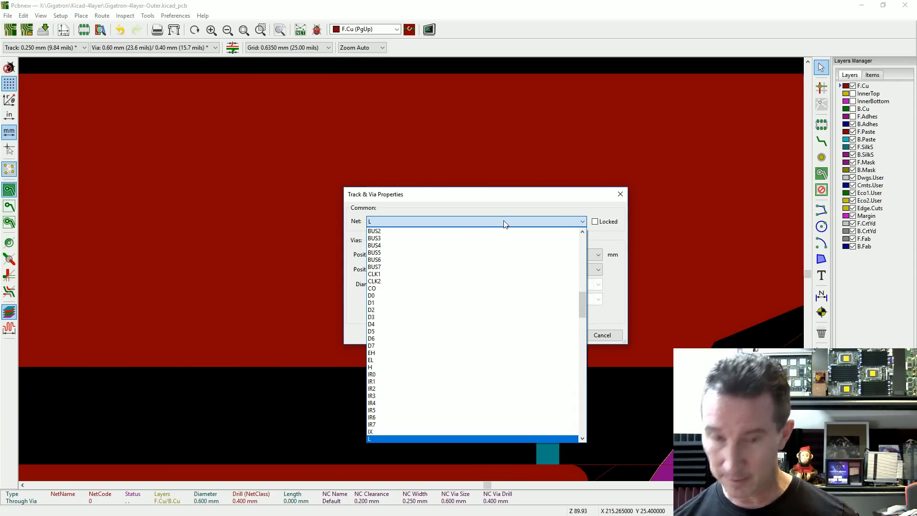
pyautogui.press('Return')
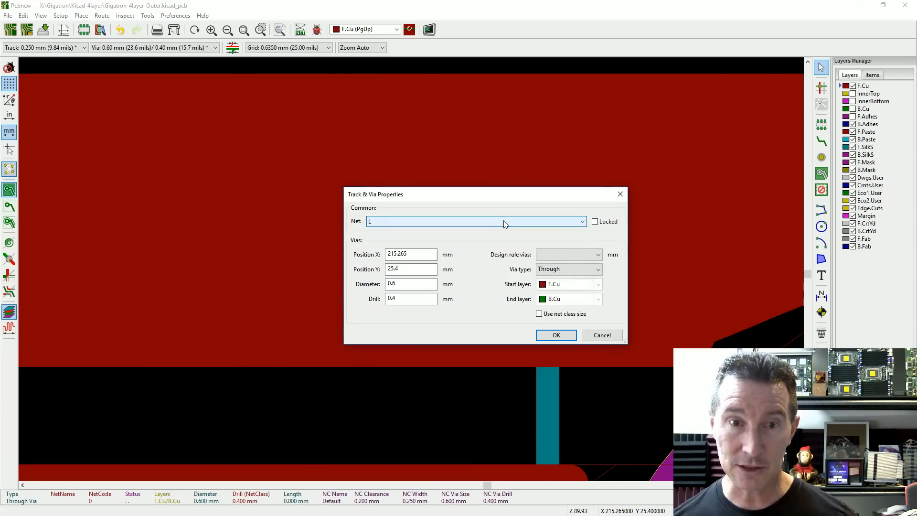
pyautogui.click(556, 335)
# Step: Assign net L to the top-strip via between J4's left mounting pad and pin 9
pyautogui.scroll(-3, 655, 272)
pyautogui.doubleClick(605, 269)
pyautogui.click(582, 222)
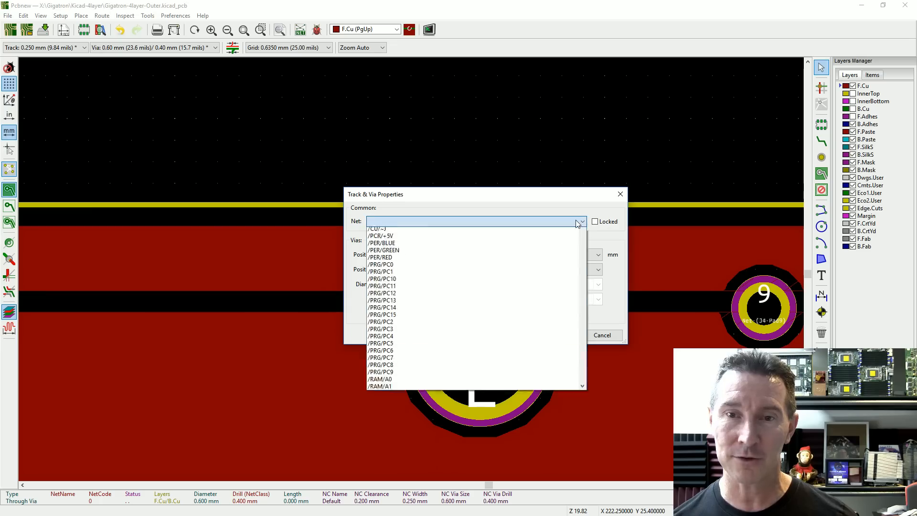
pyautogui.press('l')
pyautogui.press('Return')
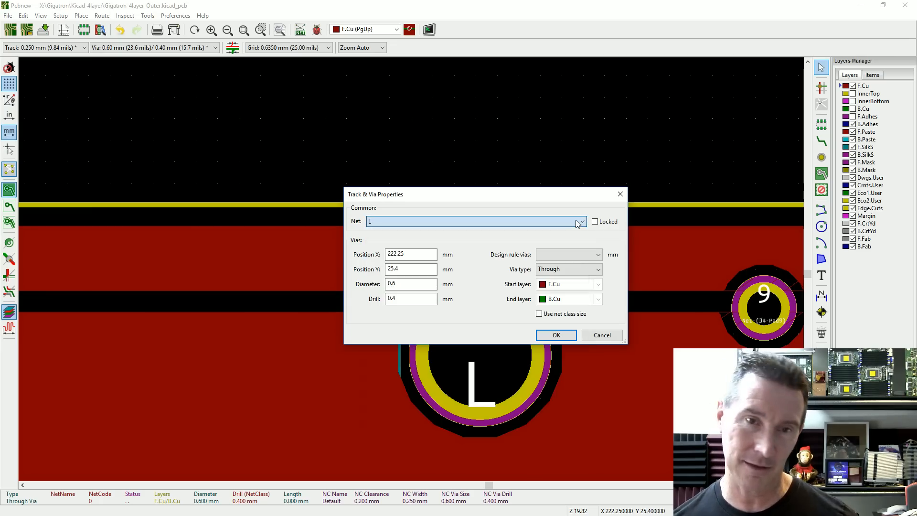
pyautogui.click(557, 335)
# Step: Paste pairs of stitching vias at even spacing along the perimeter zone's bottom strip, continuing the row from the lower-left mounting hole towards the right
pyautogui.scroll(-2, 571, 306)
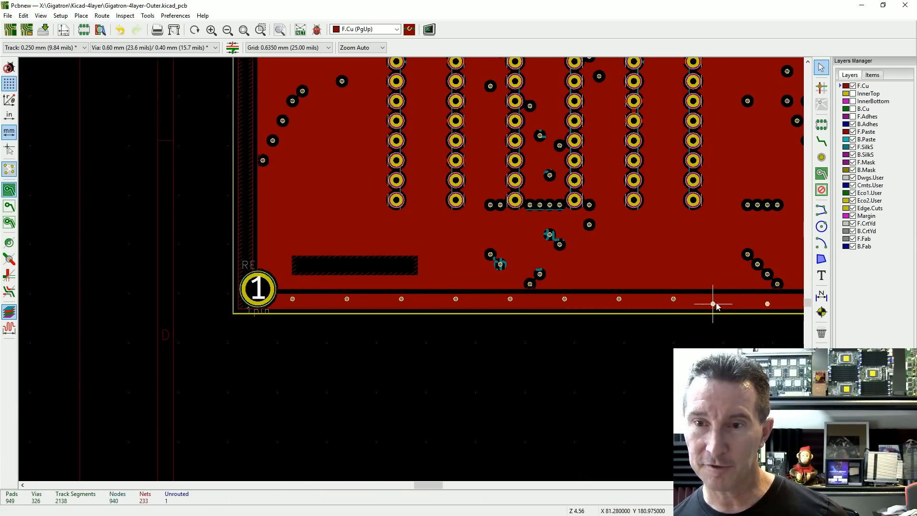
pyautogui.hotkey('alt', 'e')
pyautogui.press('p')
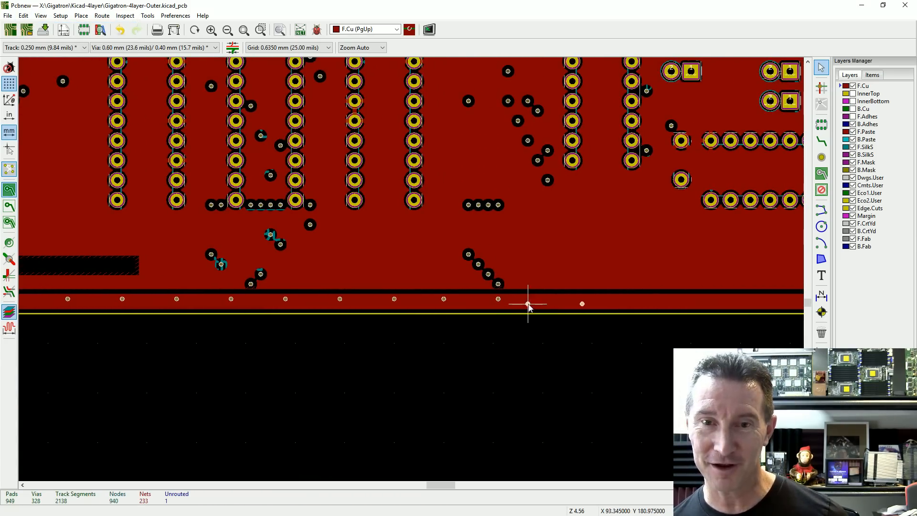
pyautogui.click(552, 299)
pyautogui.hotkey('alt', 'e')
pyautogui.press('p')
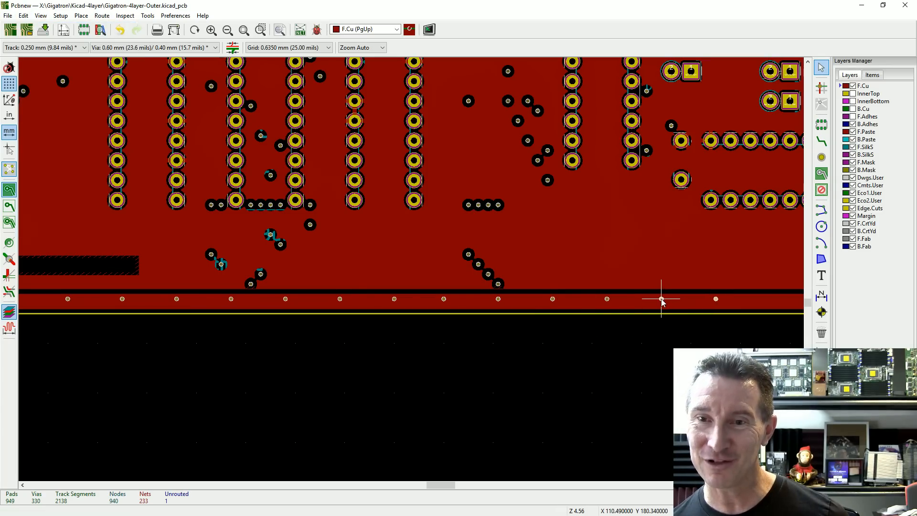
pyautogui.click(662, 299)
pyautogui.hotkey('alt', 'e')
pyautogui.press('p')
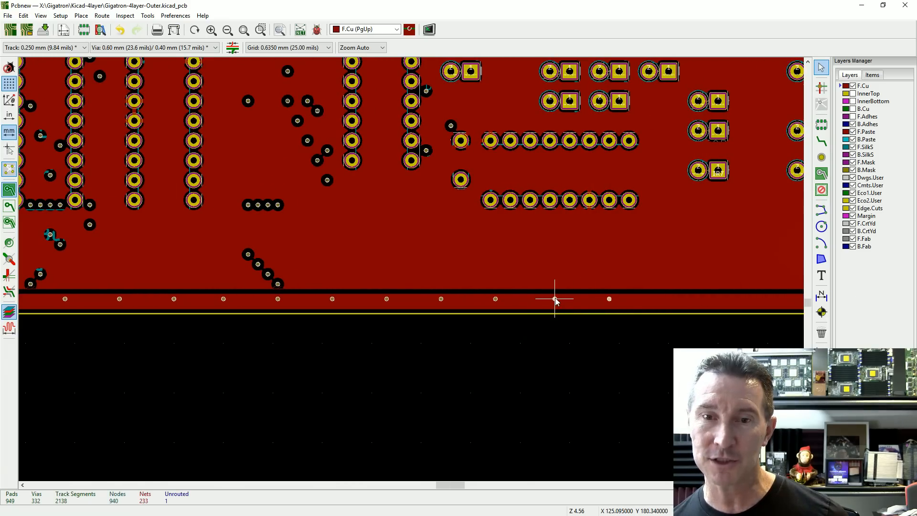
pyautogui.click(555, 299)
pyautogui.hotkey('alt', 'e')
pyautogui.press('p')
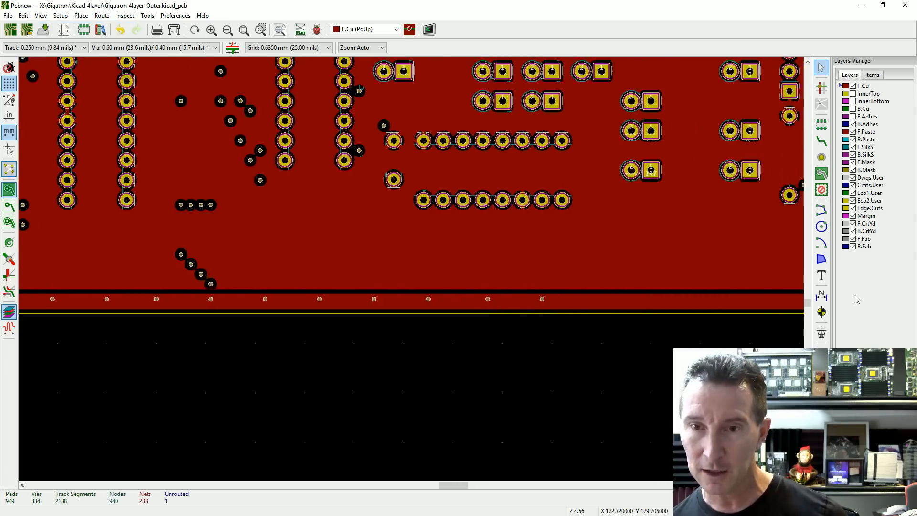
pyautogui.click(526, 300)
pyautogui.hotkey('alt', 'e')
pyautogui.press('p')
pyautogui.click(632, 299)
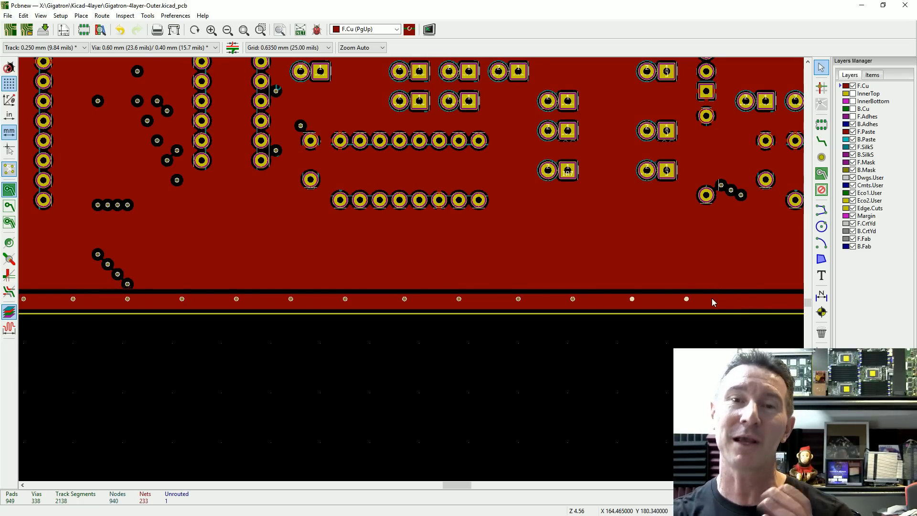
pyautogui.hotkey('alt', 'e')
pyautogui.press('Return')
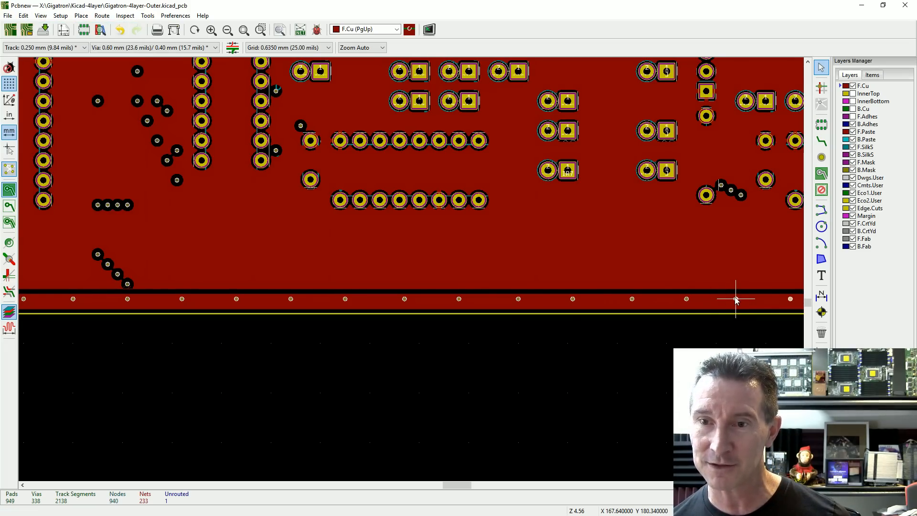
# Step: Open the board in the 3D Viewer and examine the stitching vias along the bottom edge and around the lower-left mounting hole
pyautogui.press('Home')
pyautogui.click(41, 16)
pyautogui.moveTo(54, 17)
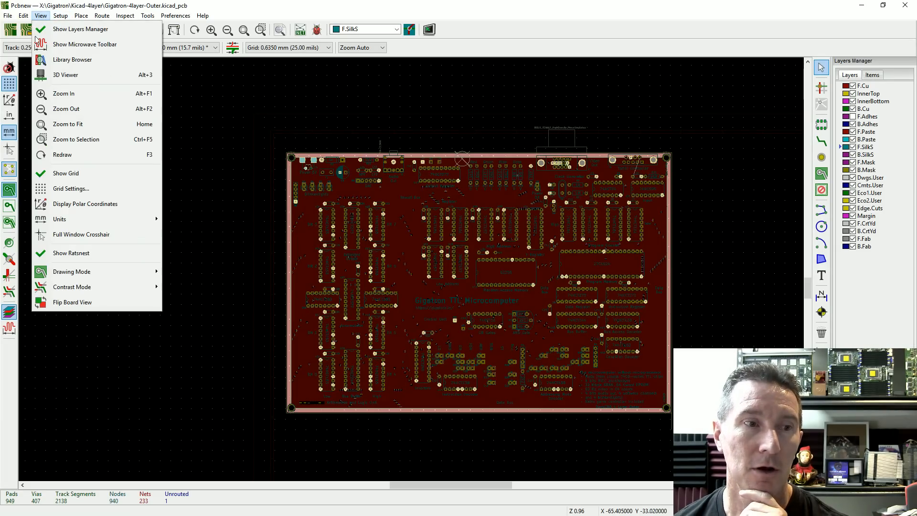
pyautogui.moveTo(79, 288)
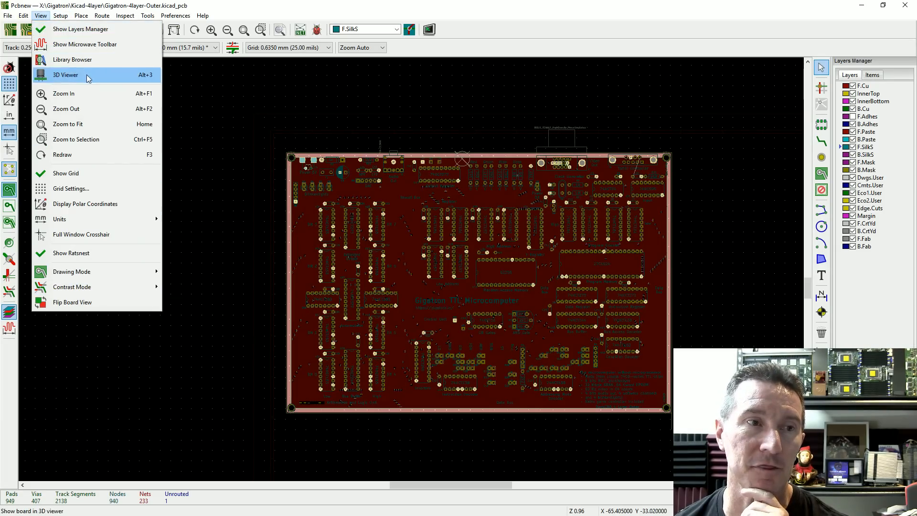
pyautogui.click(87, 76)
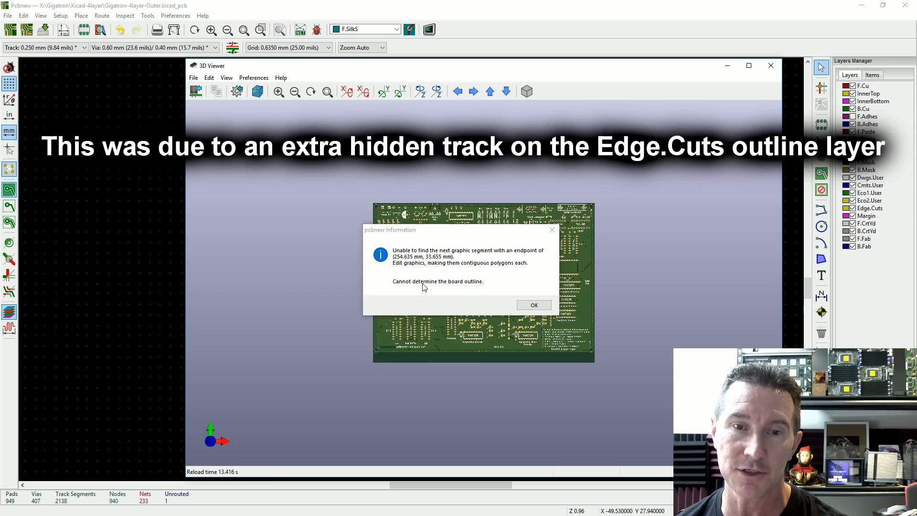
pyautogui.click(533, 305)
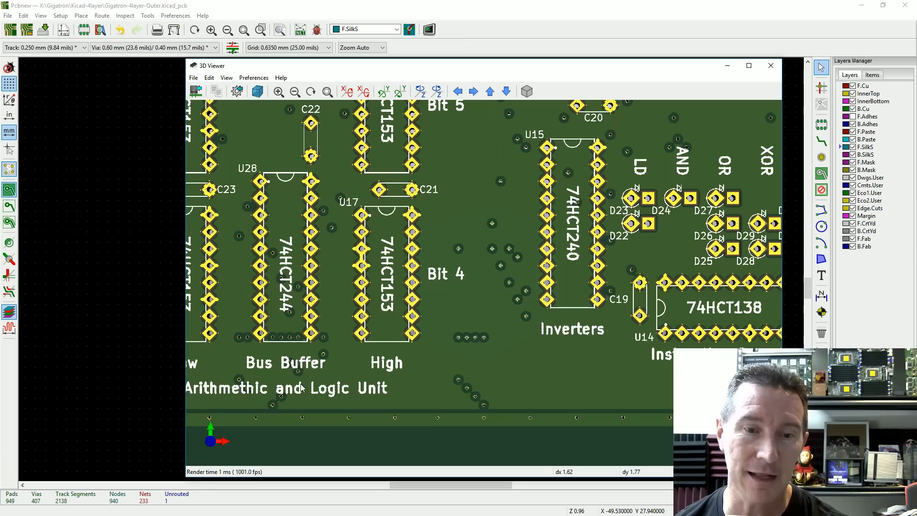
pyautogui.moveTo(345, 358); pyautogui.dragTo(499, 259, button='middle')
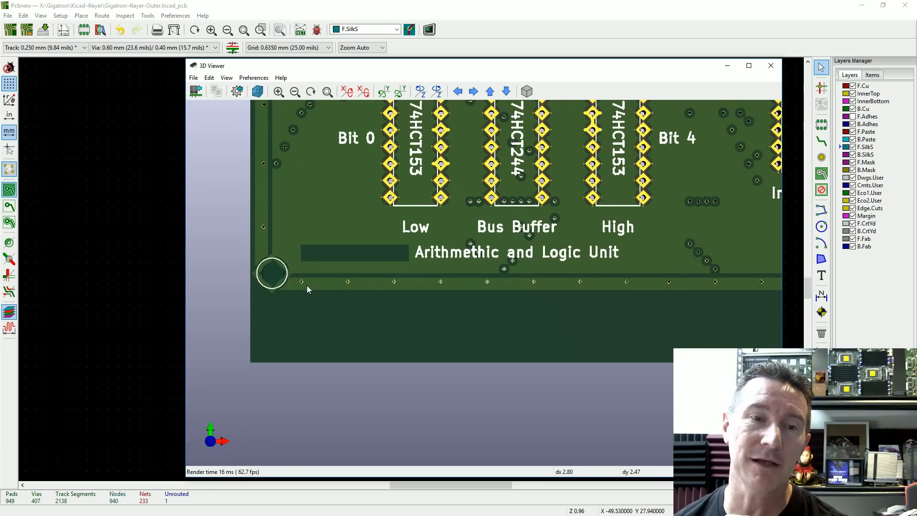
pyautogui.moveTo(541, 143); pyautogui.dragTo(482, 289, button='middle')
# Step: Examine the rendered pads, vias and silkscreen around the 74HCT244 bus buffer in the 3D view
pyautogui.scroll(6, 481, 289)
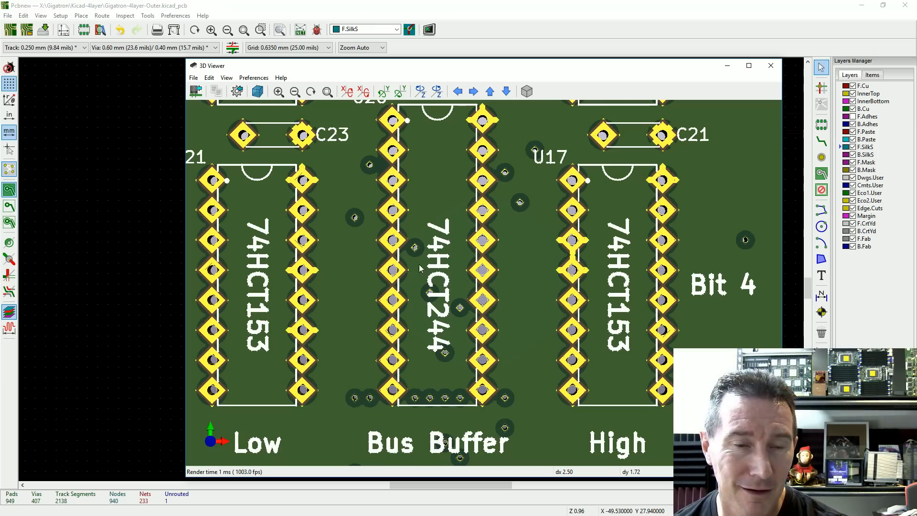
pyautogui.scroll(8, 433, 274)
pyautogui.scroll(1, 488, 247)
pyautogui.scroll(6, 488, 248)
pyautogui.moveTo(295, 284); pyautogui.dragTo(410, 337, button='middle')
pyautogui.scroll(-2, 442, 324)
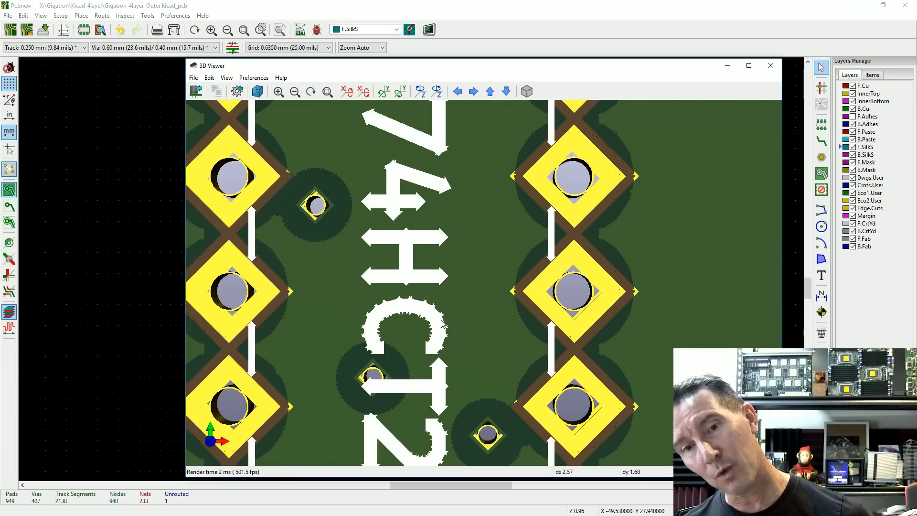
pyautogui.scroll(-15, 393, 300)
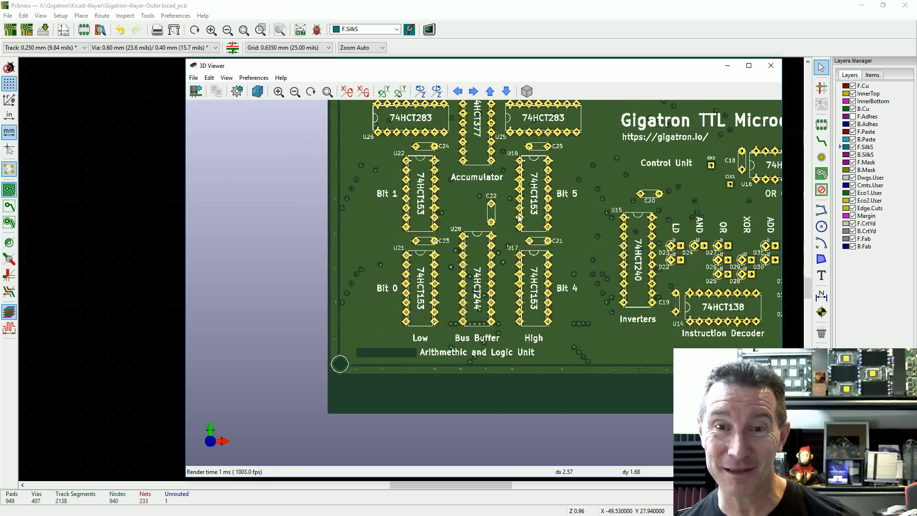
# Step: Examine the "Gigatron TTL Microcomputer" silkscreen title and the vias beneath its lettering in the 3D view
pyautogui.moveTo(584, 192); pyautogui.dragTo(417, 311, button='middle')
pyautogui.scroll(10, 487, 251)
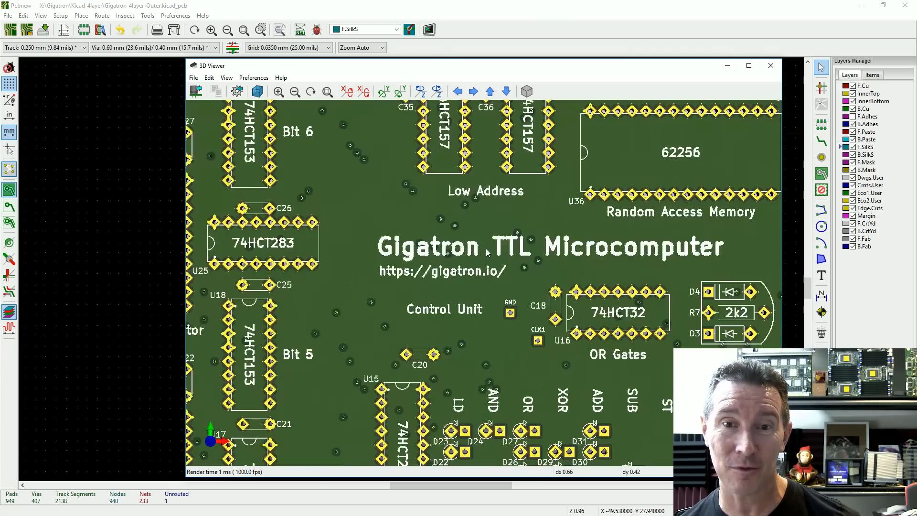
pyautogui.scroll(5, 487, 251)
pyautogui.moveTo(374, 223); pyautogui.dragTo(518, 291, button='middle')
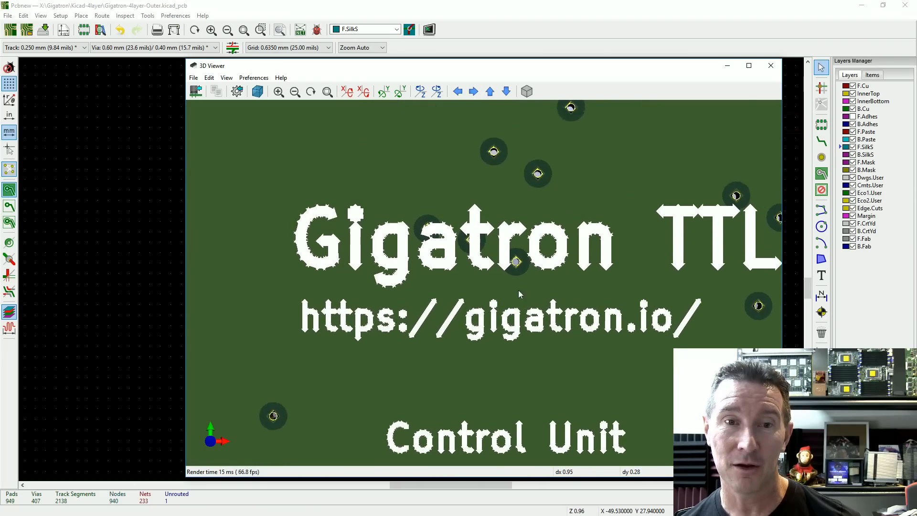
pyautogui.scroll(5, 463, 258)
pyautogui.moveTo(421, 257); pyautogui.dragTo(470, 274, button='middle')
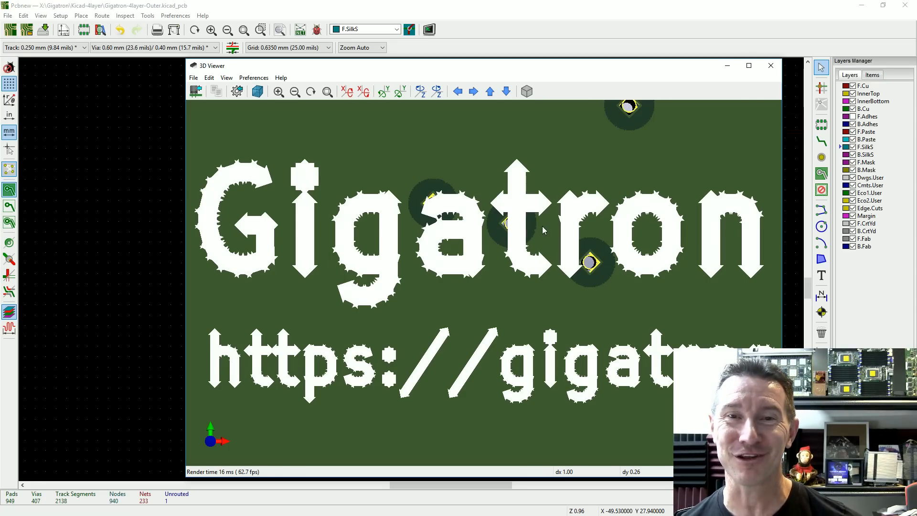
pyautogui.scroll(-2, 484, 276)
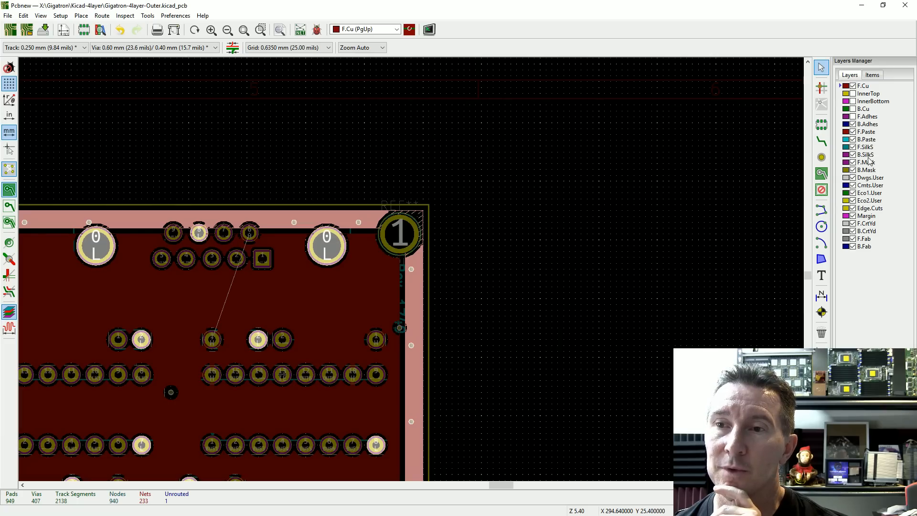
# Step: Make F.Mask the active layer to display the front solder mask openings over the pads
pyautogui.click(867, 163)
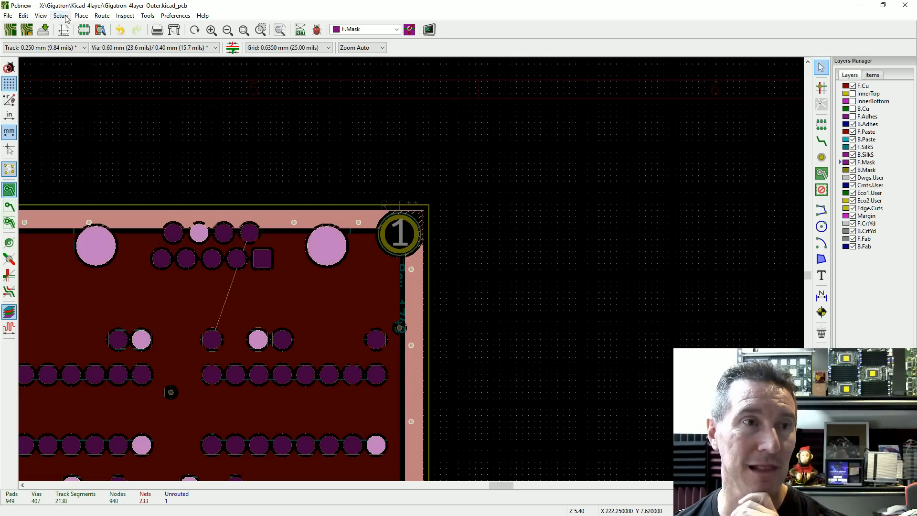
# Step: Examine the vias and silkscreen around the bus decoders and the perimeter strip near the lower-right mounting hole in the 3D Viewer
pyautogui.click(82, 15)
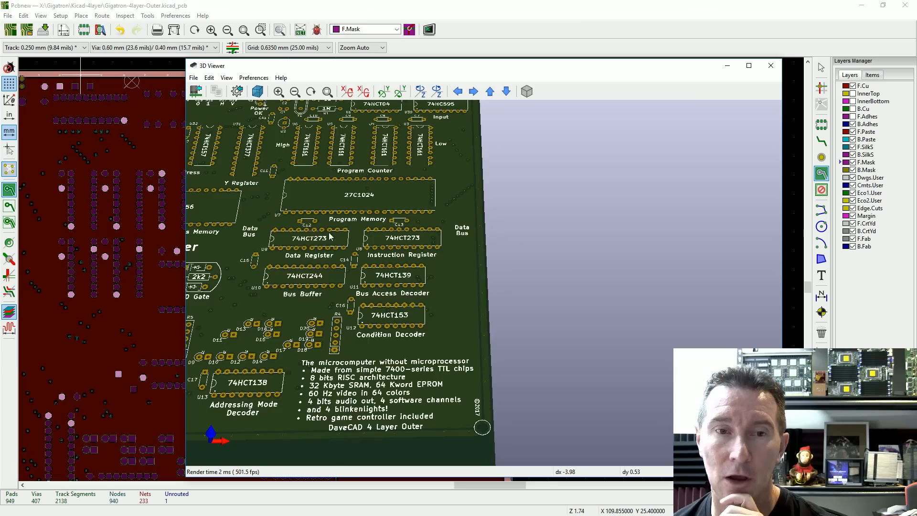
pyautogui.scroll(5, 329, 232)
pyautogui.scroll(-6, 270, 281)
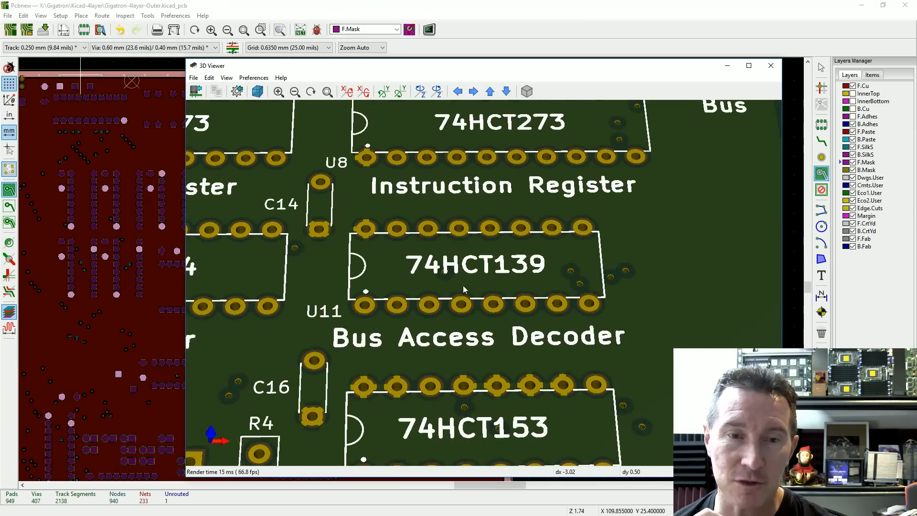
pyautogui.scroll(6, 368, 279)
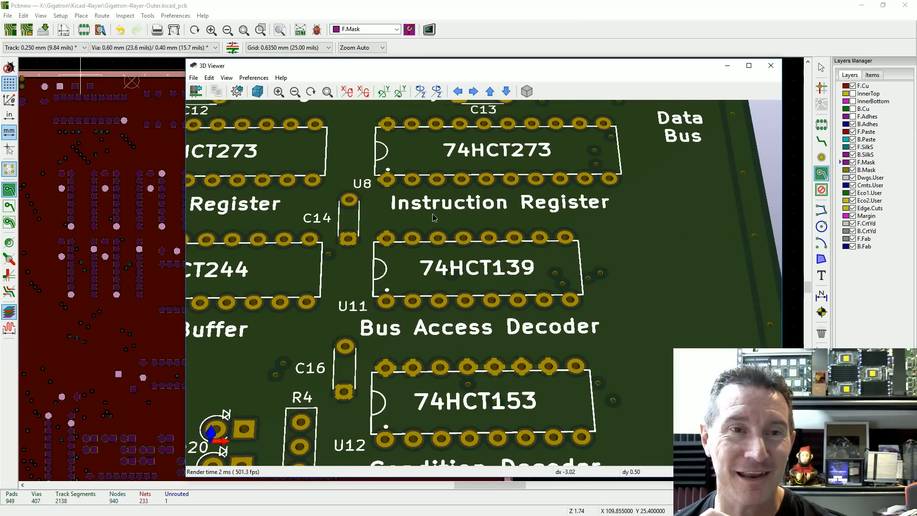
pyautogui.scroll(-3, 582, 343)
pyautogui.scroll(2, 572, 416)
pyautogui.moveTo(586, 422); pyautogui.dragTo(546, 237, button='middle')
pyautogui.scroll(7, 599, 333)
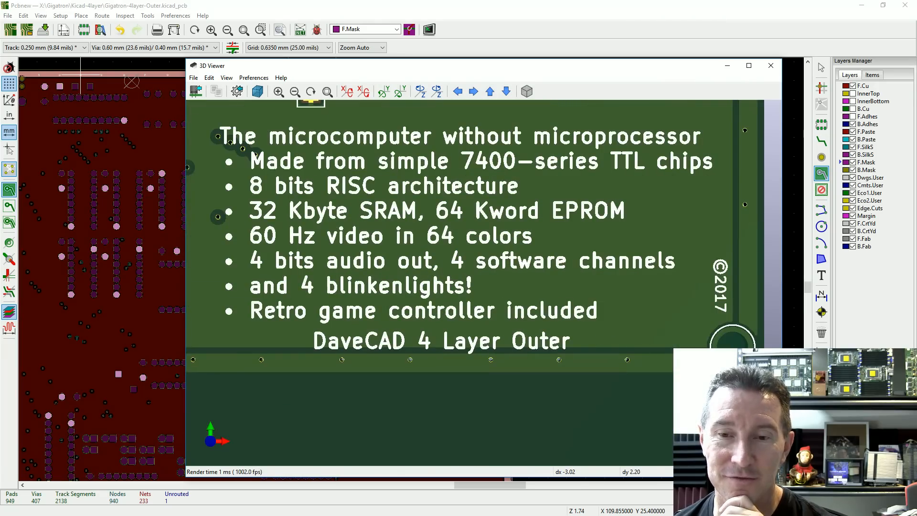
pyautogui.scroll(2, 480, 281)
pyautogui.moveTo(705, 401); pyautogui.dragTo(475, 184, button='middle')
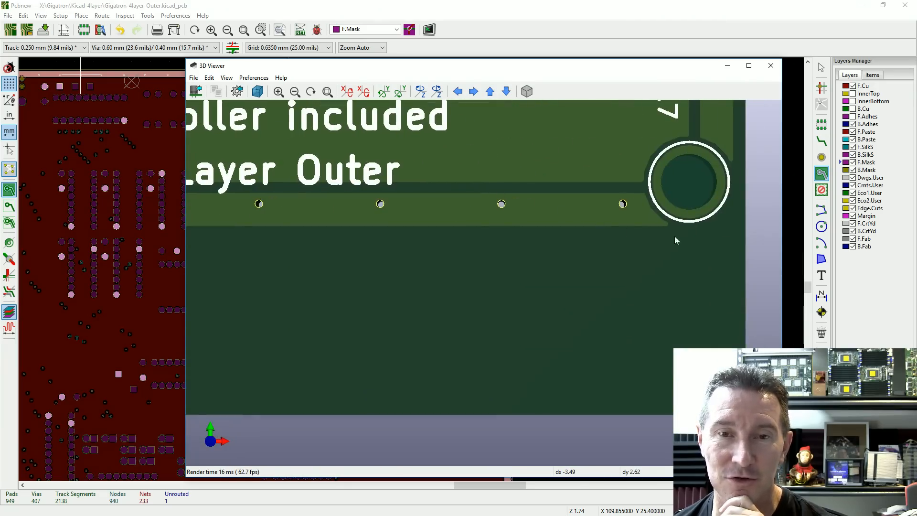
pyautogui.scroll(-3, 656, 236)
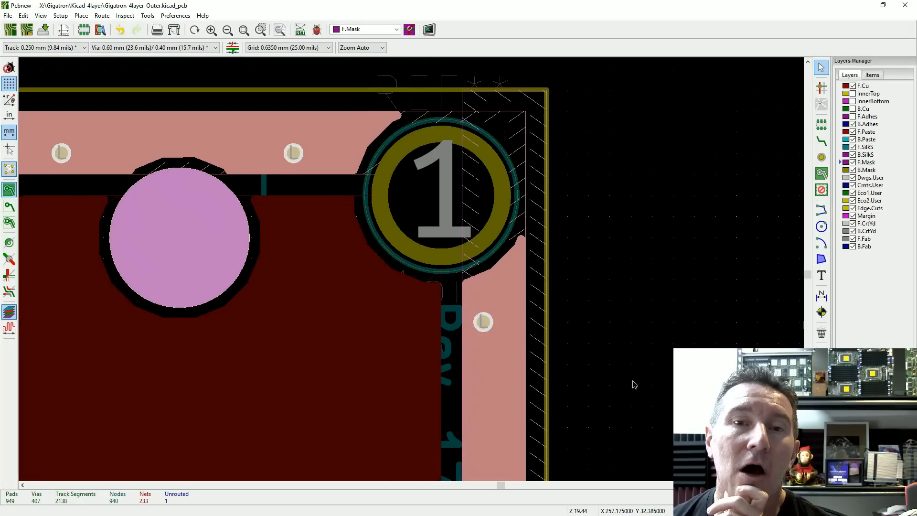
# Step: Delete the non-copper zone on the F.Mask layer along the board's perimeter
pyautogui.click(546, 111)
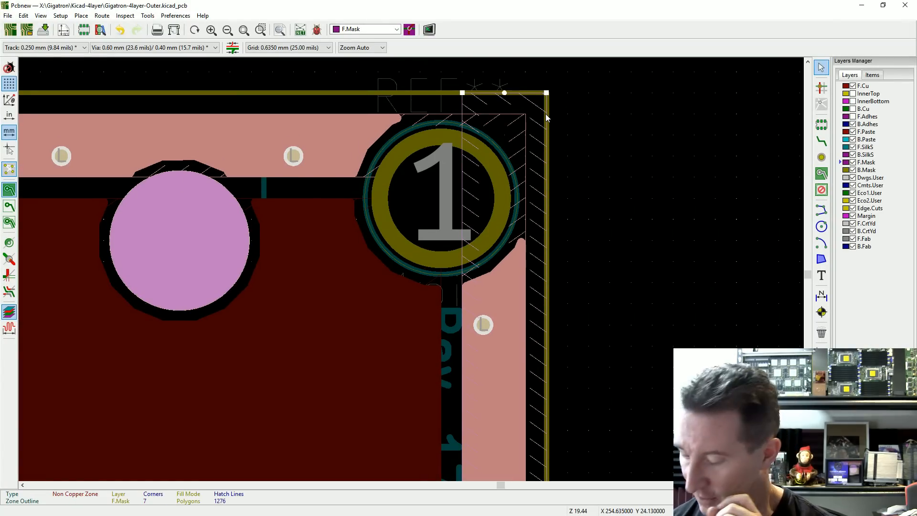
pyautogui.press('Delete')
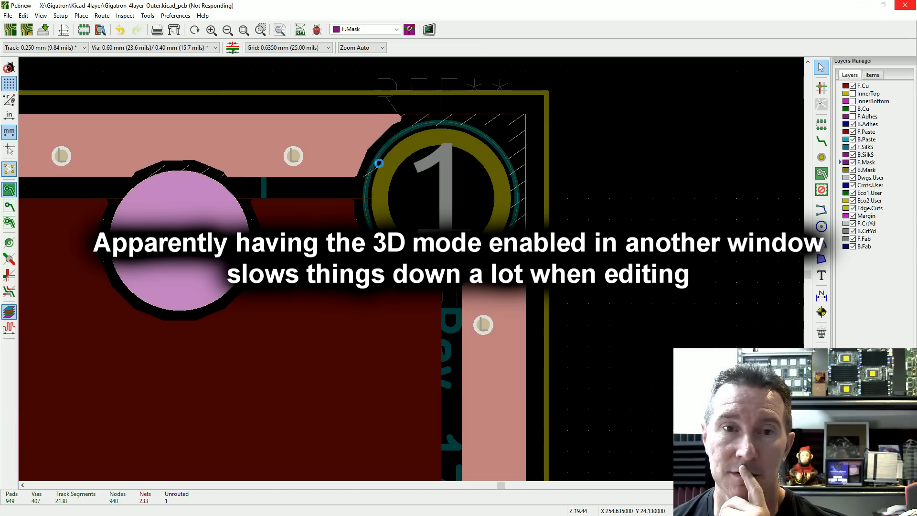
# Step: Draw a graphic polygon on F.Mask as a frame about 2.5 mm wide along the board outline, starting and closing at the upper-right corner
pyautogui.click(81, 15)
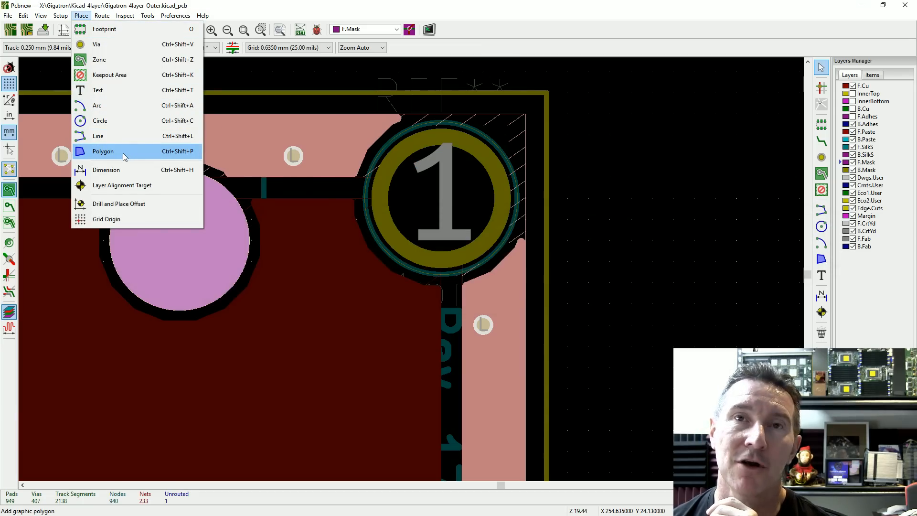
pyautogui.click(122, 152)
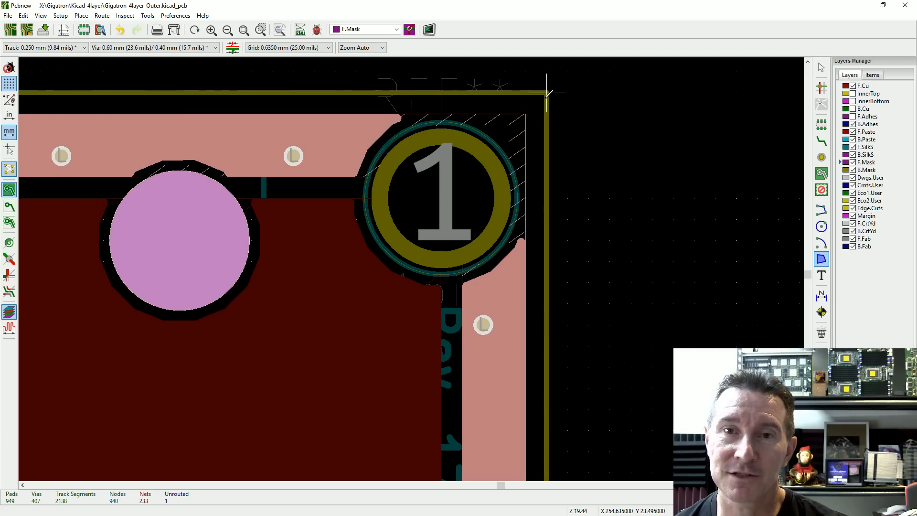
pyautogui.click(546, 95)
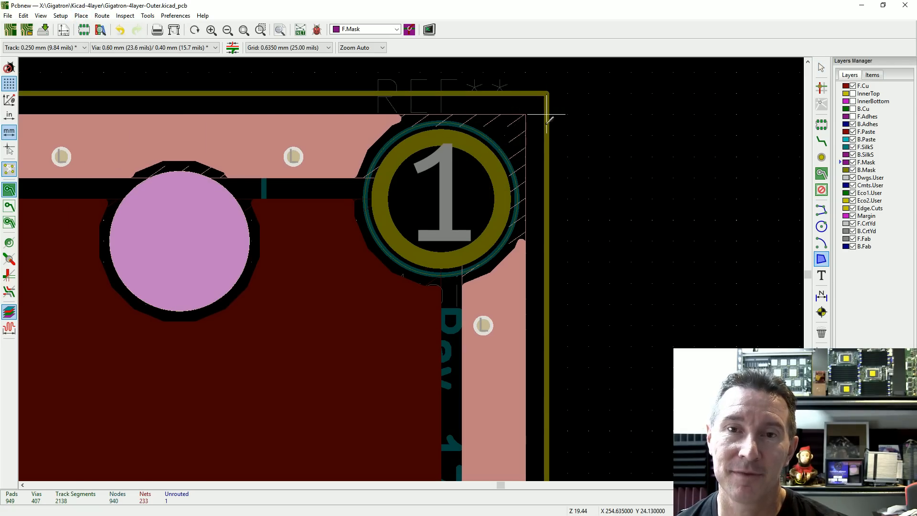
pyautogui.scroll(-6, 385, 286)
pyautogui.scroll(5, 411, 264)
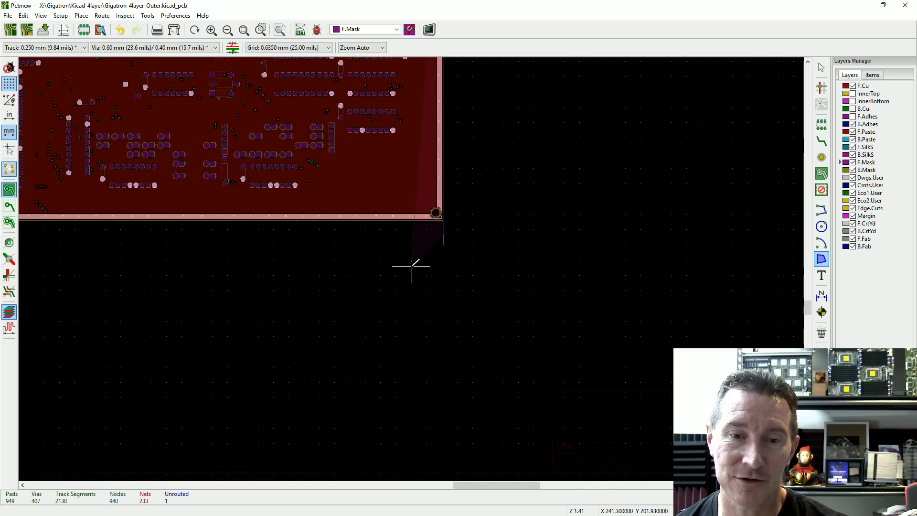
pyautogui.scroll(-8, 522, 178)
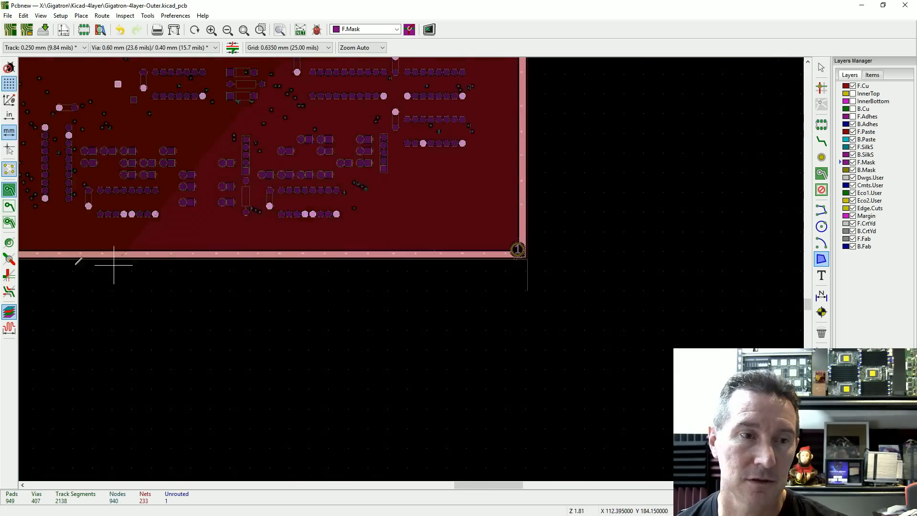
pyautogui.scroll(10, 392, 268)
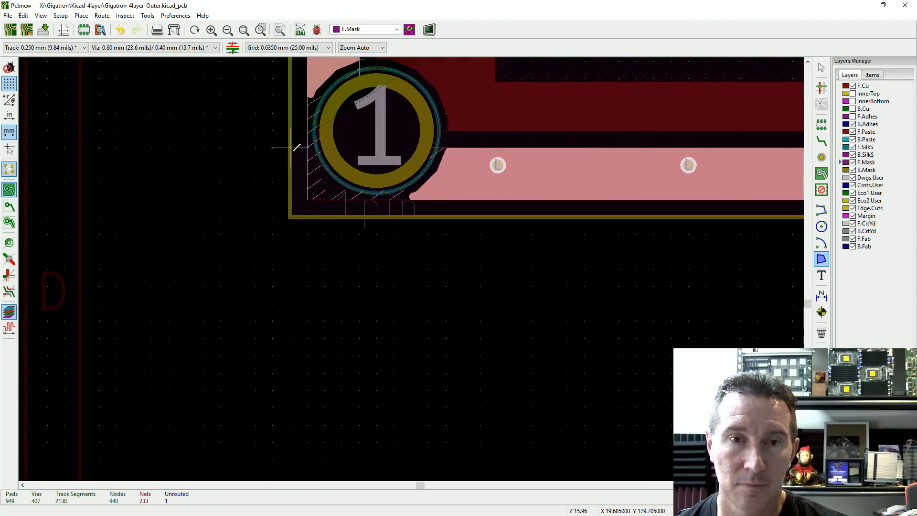
pyautogui.scroll(-5, 296, 147)
pyautogui.scroll(4, 192, 166)
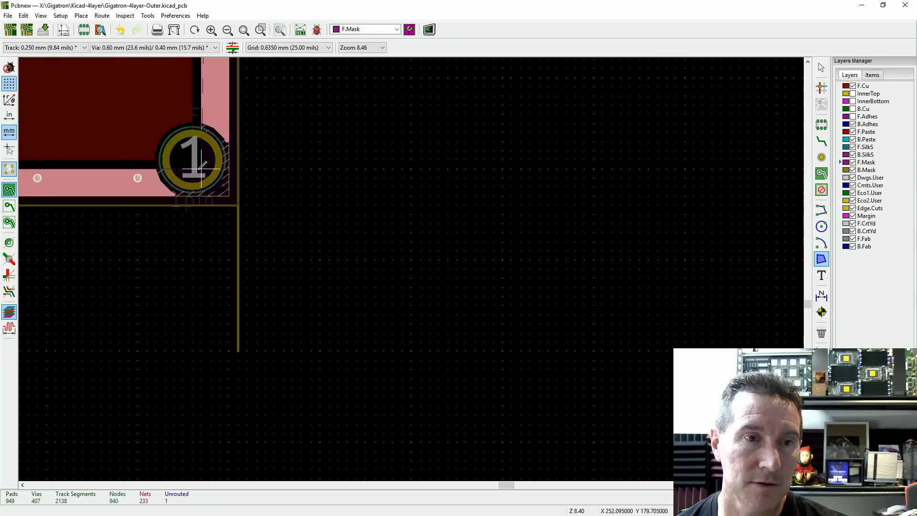
pyautogui.scroll(-8, 420, 184)
pyautogui.scroll(10, 337, 219)
pyautogui.rightClick(336, 219)
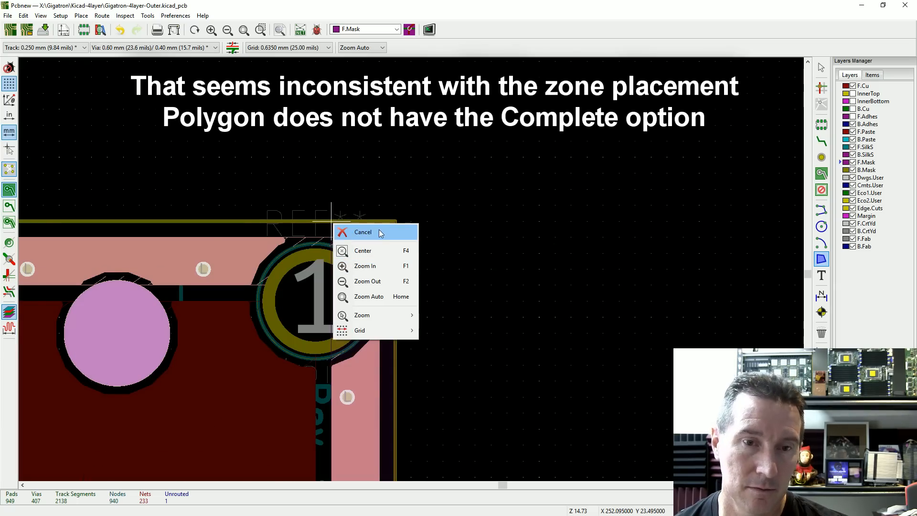
pyautogui.click(394, 224)
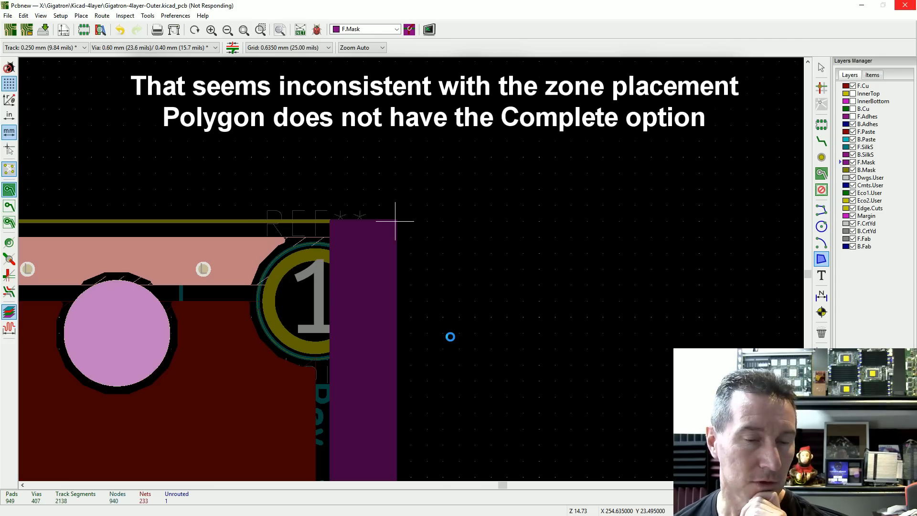
# Step: Open the board in the 3D Viewer and examine the solder mask opening over the perimeter strip and around the lower-right mounting hole
pyautogui.click(40, 15)
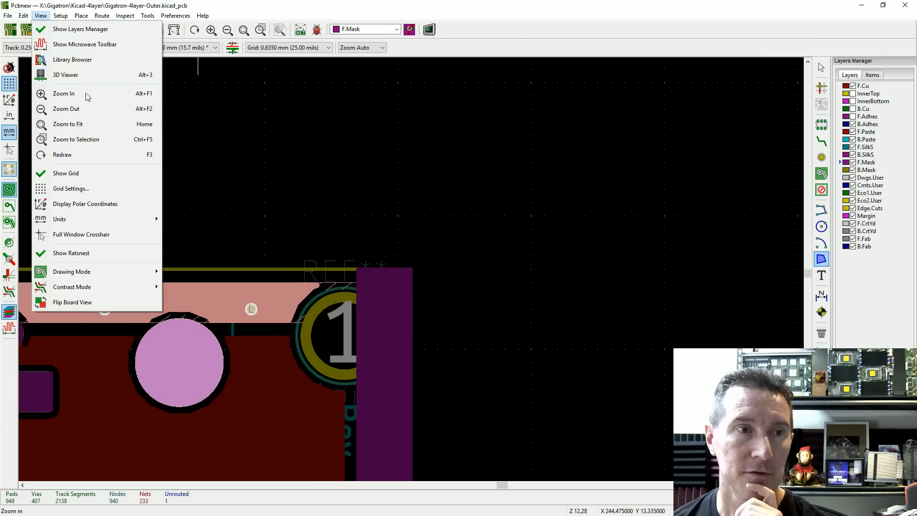
pyautogui.click(85, 76)
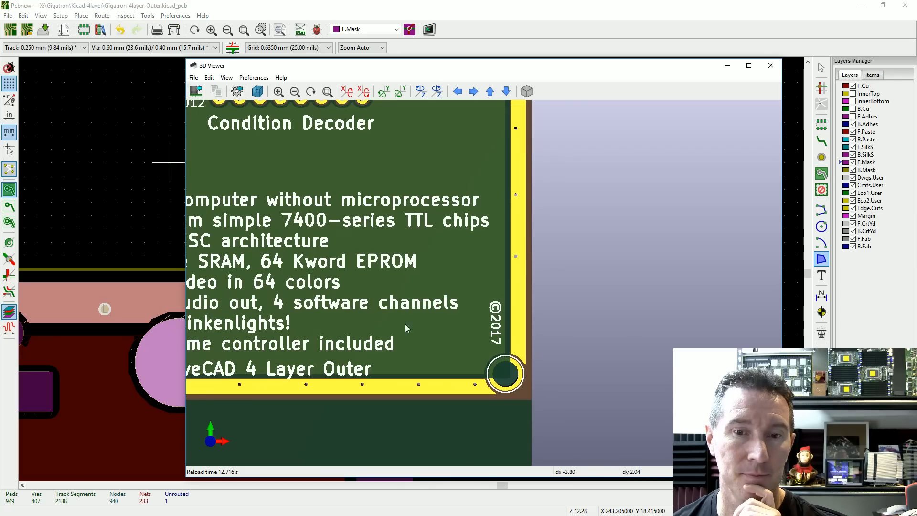
pyautogui.scroll(-5, 569, 304)
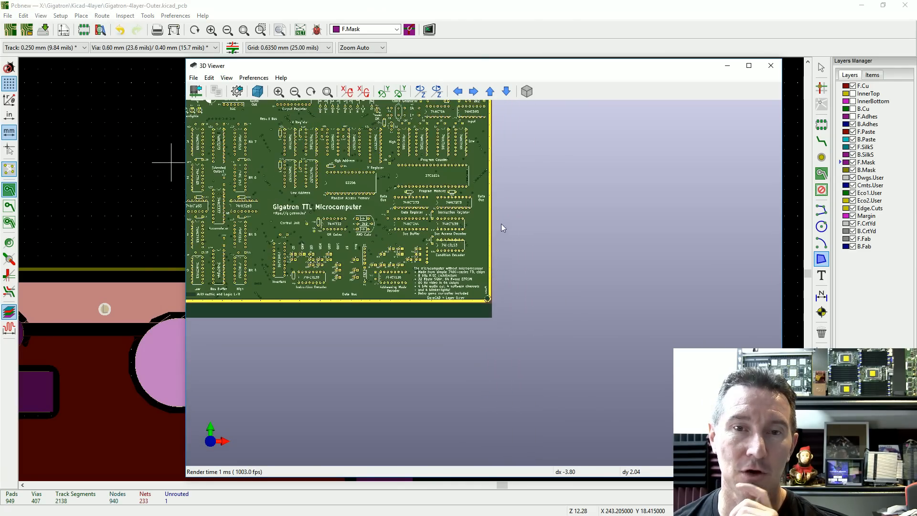
pyautogui.scroll(5, 486, 219)
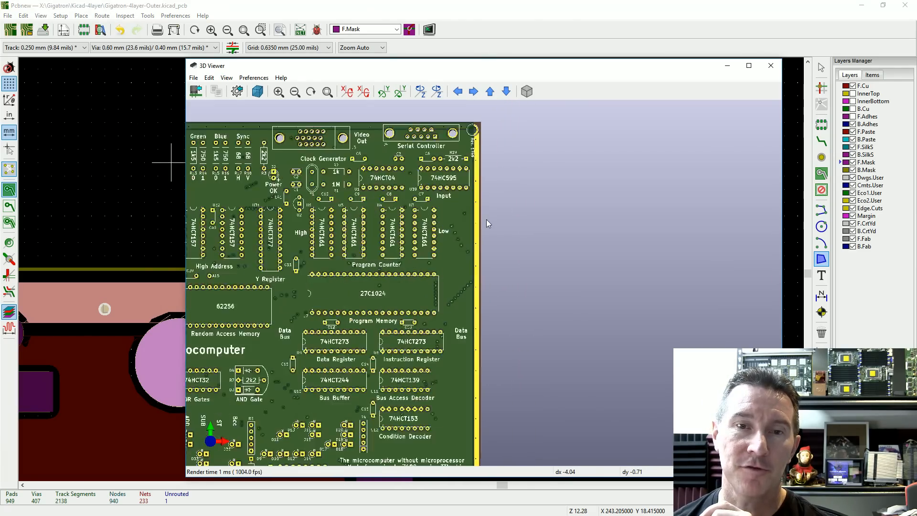
pyautogui.keyDown('shift'); pyautogui.scroll(-8, 483, 262); pyautogui.keyUp('shift')
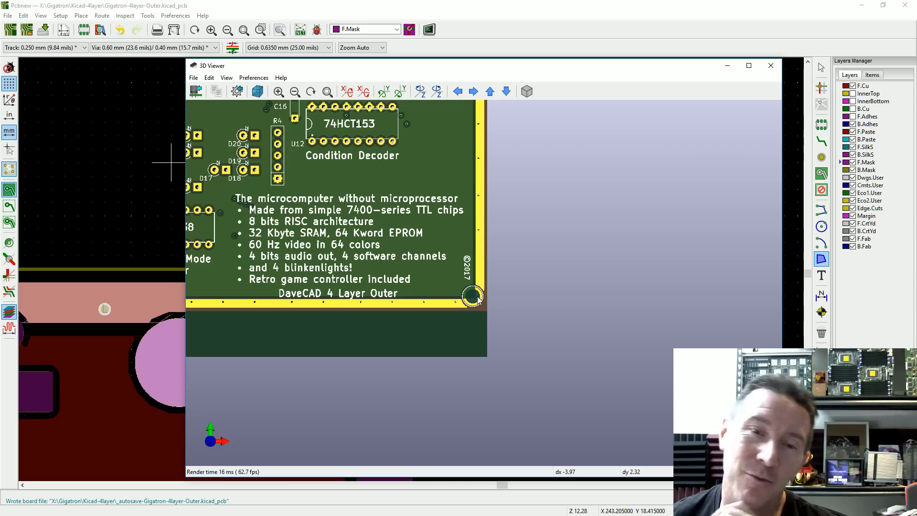
pyautogui.scroll(5, 463, 310)
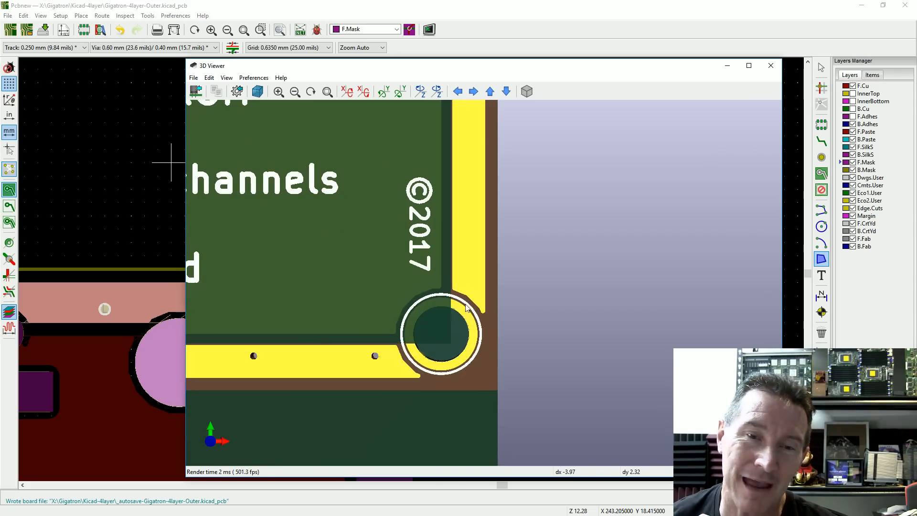
pyautogui.scroll(-5, 484, 336)
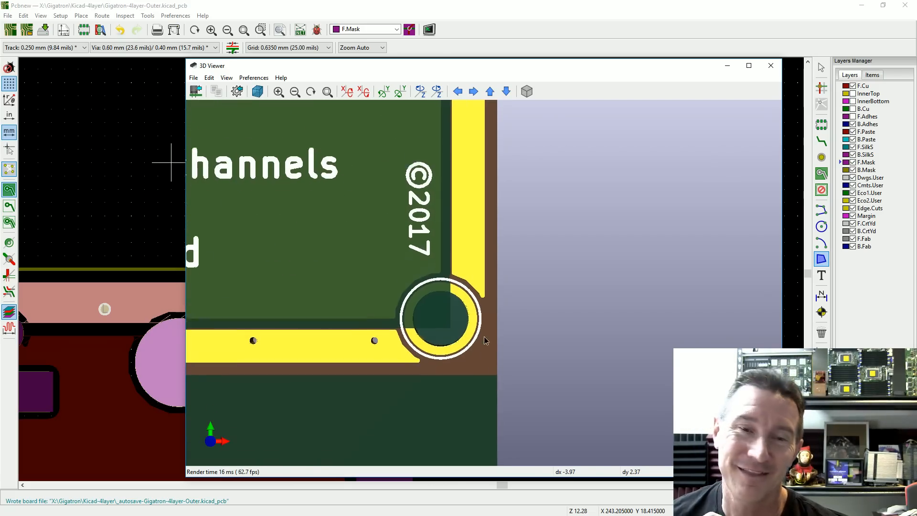
pyautogui.scroll(-5, 449, 265)
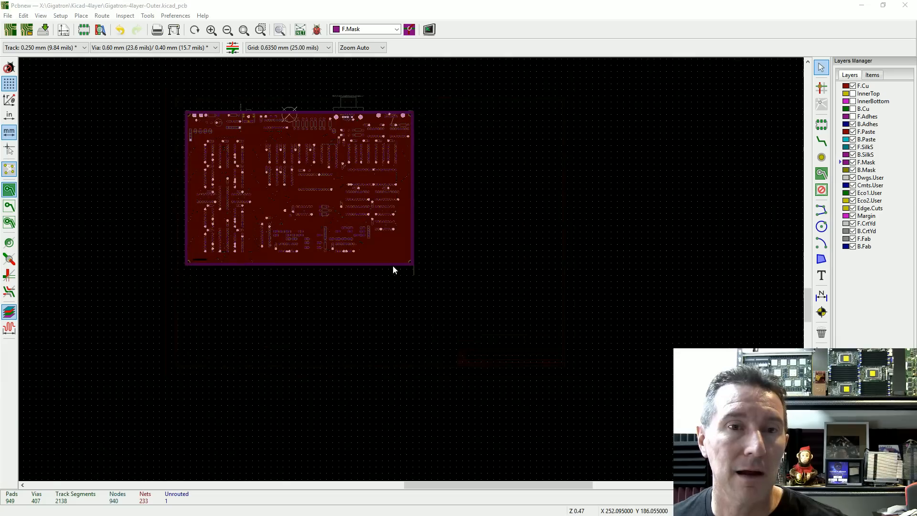
# Step: Shorten the right-hand Edge.Cuts line by moving its lower endpoint up to the board's lower-right corner
pyautogui.scroll(1, 406, 265)
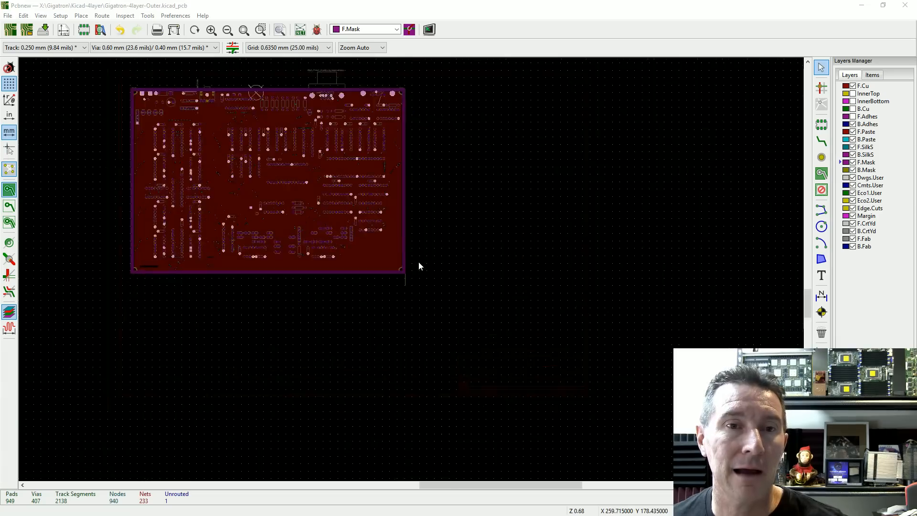
pyautogui.scroll(6, 420, 266)
pyautogui.scroll(1, 459, 177)
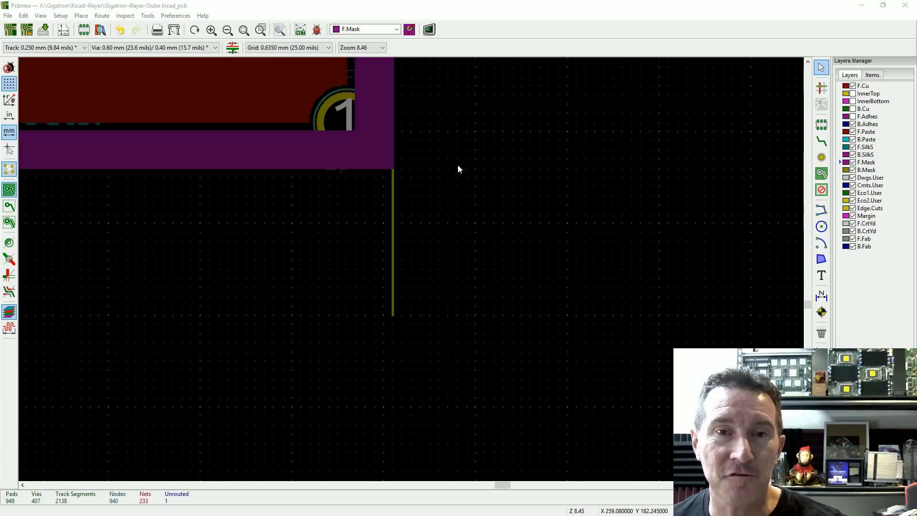
pyautogui.click(393, 219)
pyautogui.scroll(-4, 394, 219)
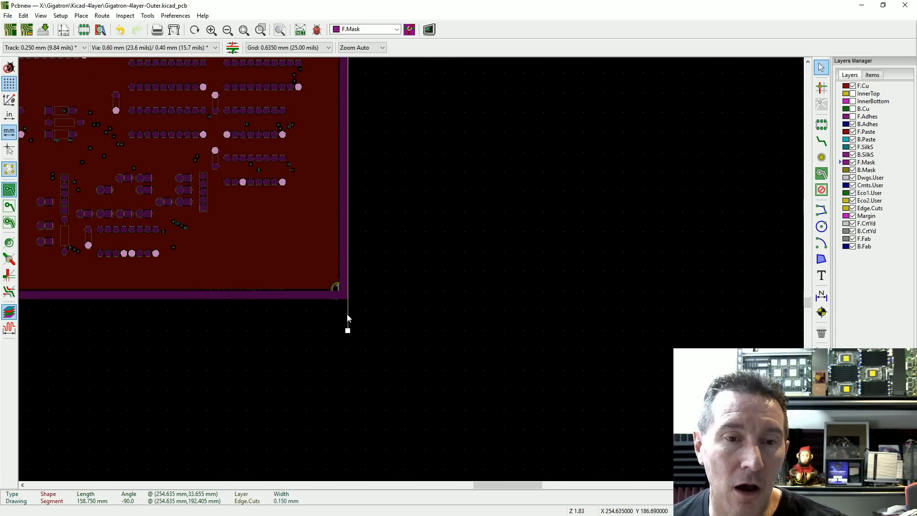
pyautogui.scroll(2, 420, 282)
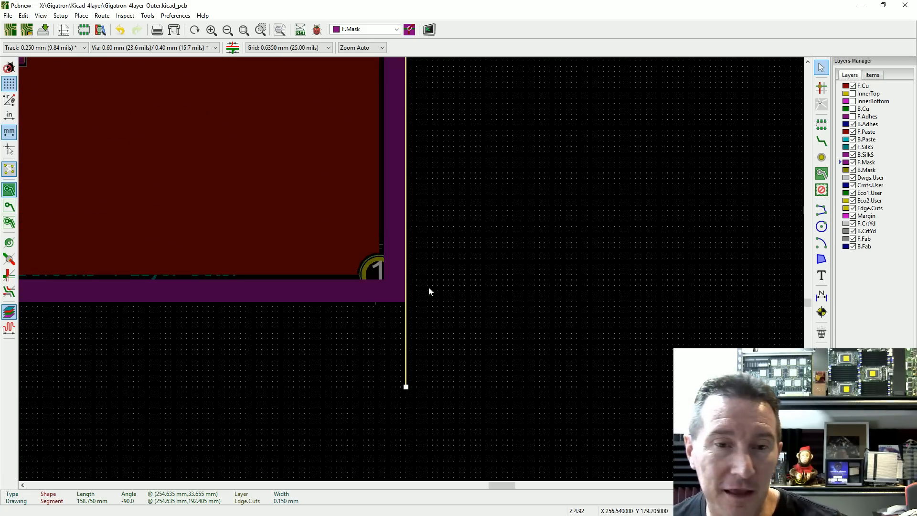
pyautogui.scroll(-4, 414, 268)
pyautogui.scroll(5, 411, 134)
pyautogui.moveTo(393, 241); pyautogui.dragTo(393, 118)
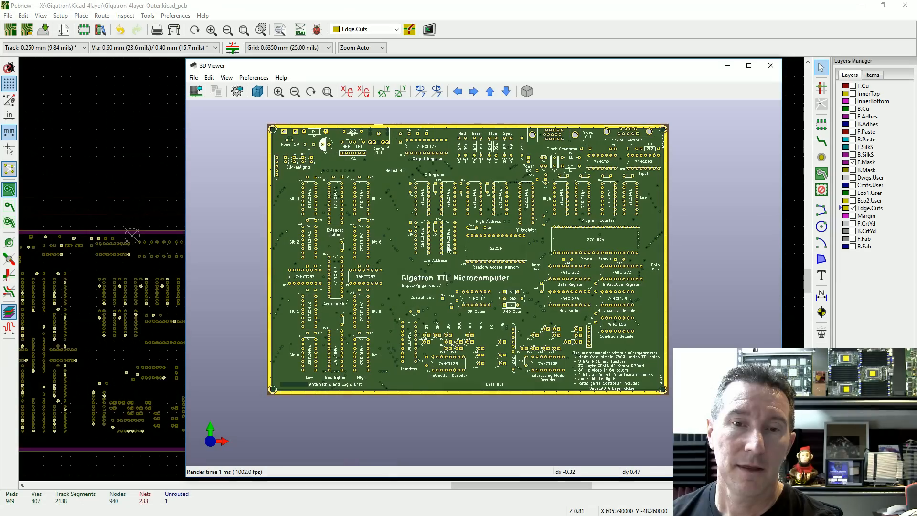
# Step: Examine the exposed copper border and mounting hole at the board's upper-right corner in the 3D view
pyautogui.scroll(2, 447, 247)
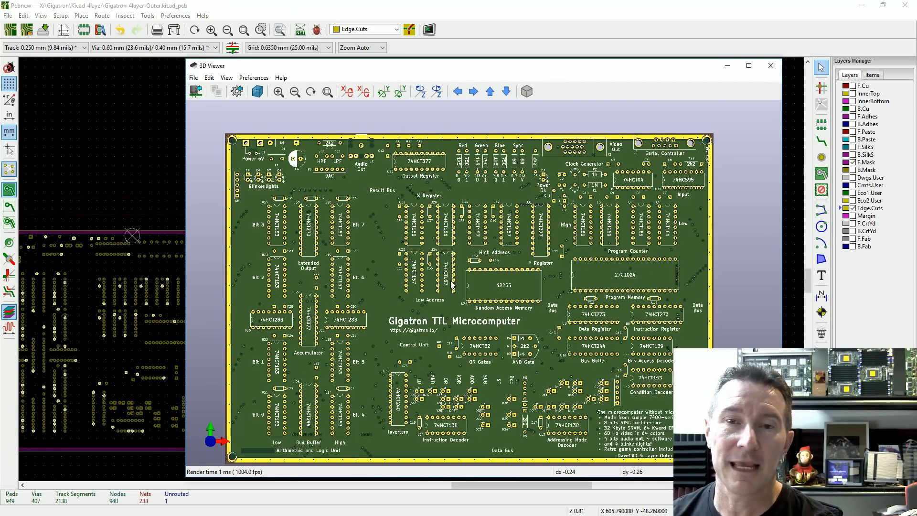
pyautogui.moveTo(437, 308); pyautogui.dragTo(441, 289, button='middle')
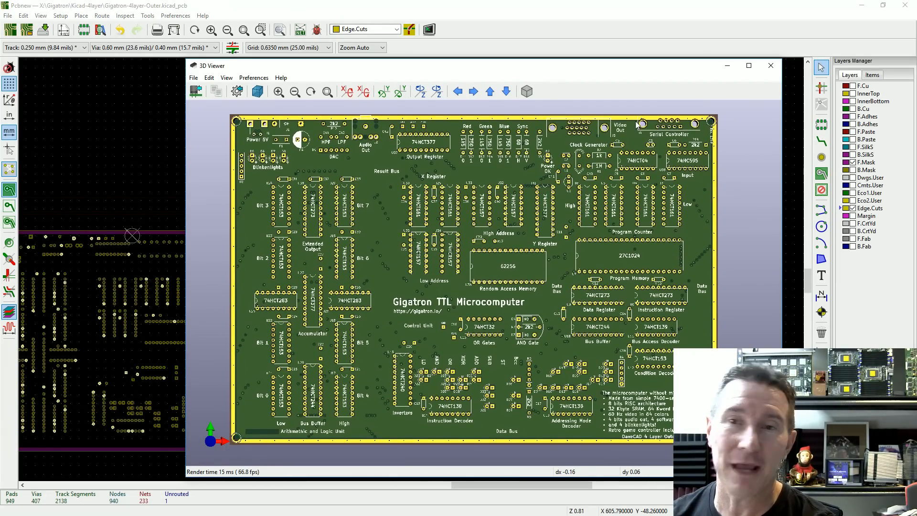
pyautogui.scroll(10, 723, 123)
pyautogui.moveTo(760, 127); pyautogui.dragTo(285, 363, button='middle')
pyautogui.moveTo(568, 165); pyautogui.dragTo(413, 339, button='middle')
pyautogui.scroll(10, 541, 193)
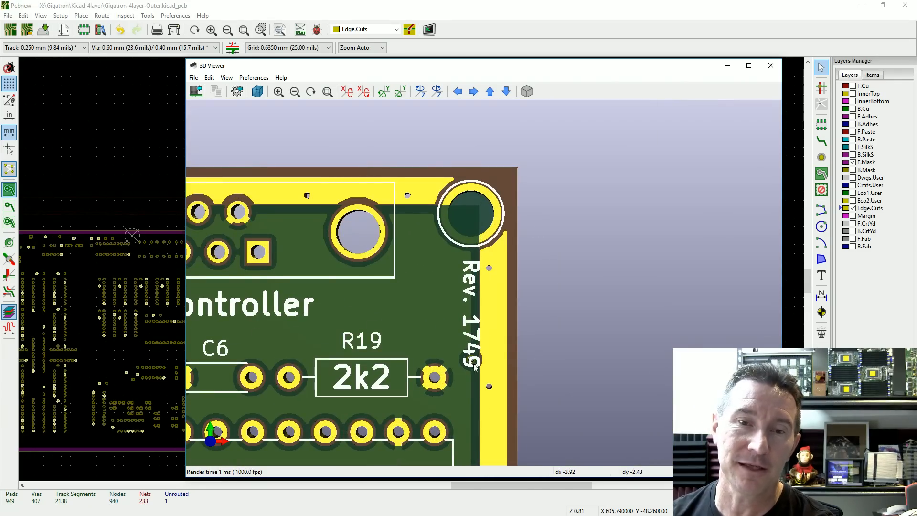
# Step: Examine the full board and the exposed edge strip around its upper-left corner in the 3D view
pyautogui.scroll(-15, 475, 368)
pyautogui.moveTo(466, 422); pyautogui.dragTo(535, 218, button='middle')
pyautogui.moveTo(448, 390); pyautogui.dragTo(658, 392, button='middle')
pyautogui.scroll(1, 422, 199)
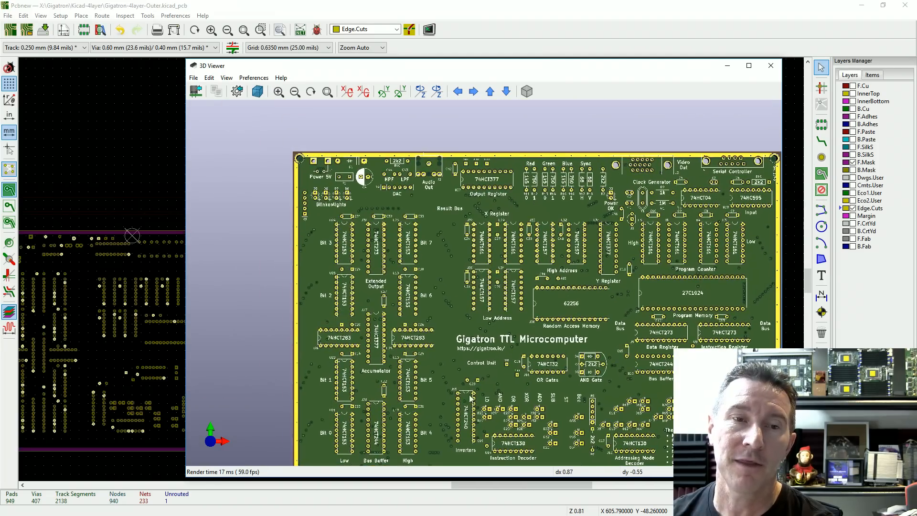
pyautogui.scroll(3, 339, 163)
pyautogui.moveTo(298, 171); pyautogui.dragTo(359, 313, button='middle')
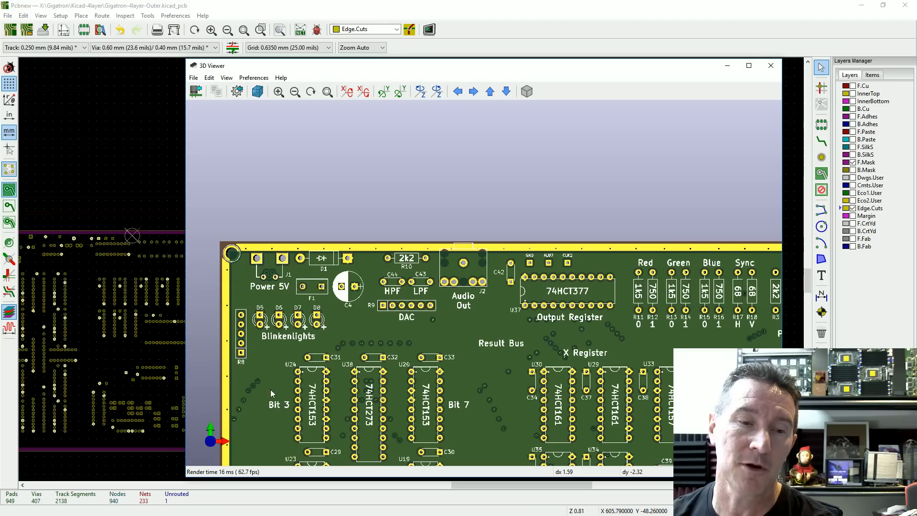
pyautogui.moveTo(407, 286); pyautogui.dragTo(494, 406)
pyautogui.scroll(-10, 603, 319)
pyautogui.scroll(4, 544, 383)
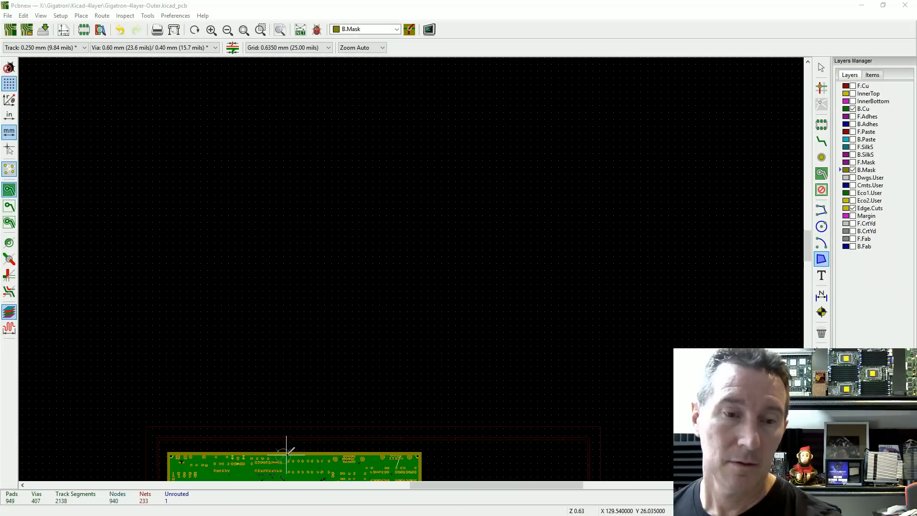
# Step: Examine the B.Mask strip against the board outline at the layout's upper-left corner
pyautogui.scroll(3, 333, 221)
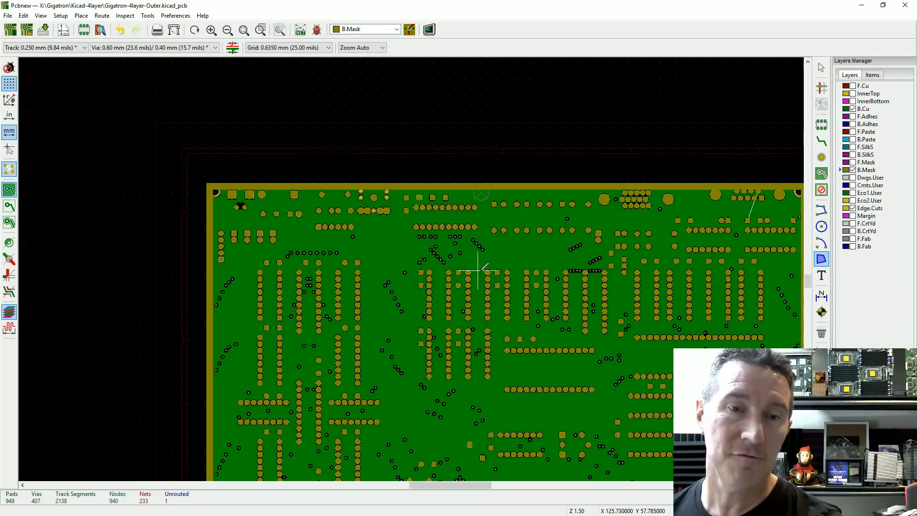
pyautogui.scroll(1, 440, 245)
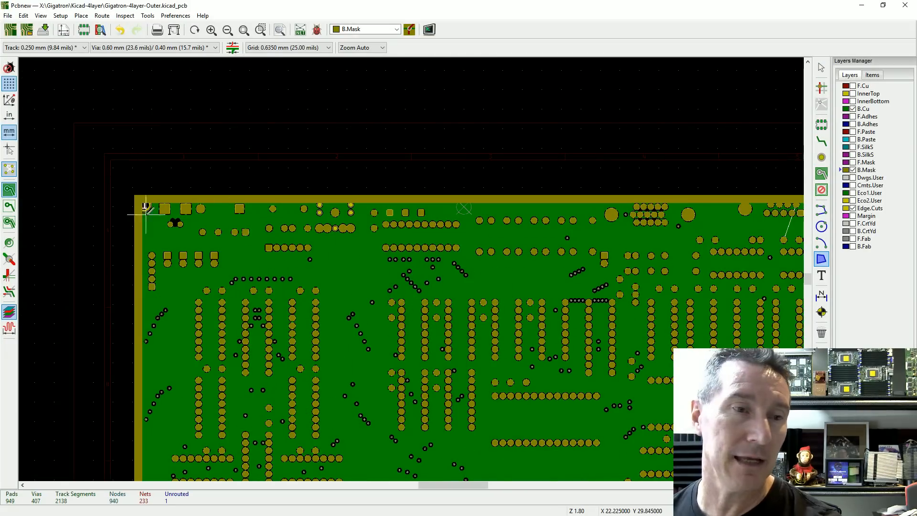
pyautogui.scroll(2, 139, 199)
pyautogui.scroll(1, 391, 256)
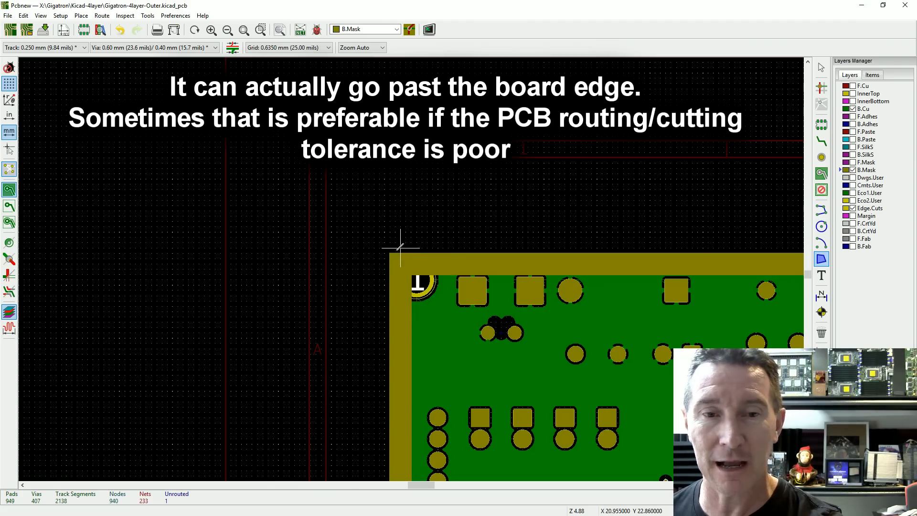
pyautogui.scroll(5, 389, 250)
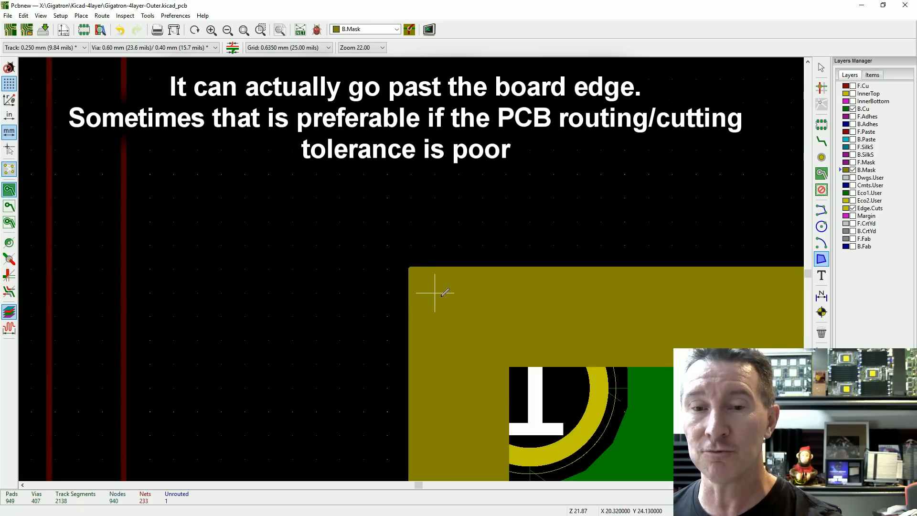
pyautogui.scroll(-5, 411, 265)
# Step: Show the board in 3D and rotate it to examine the exposed copper border on its bottom side
pyautogui.click(40, 15)
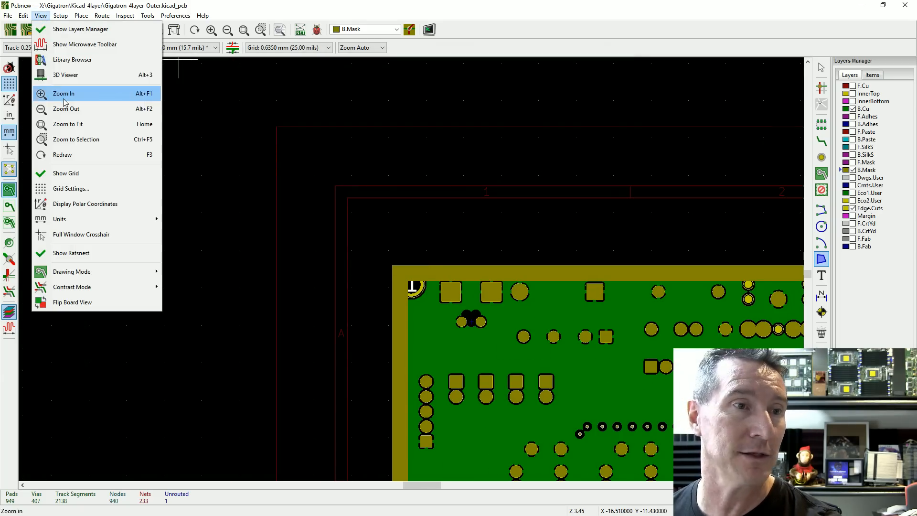
pyautogui.click(72, 76)
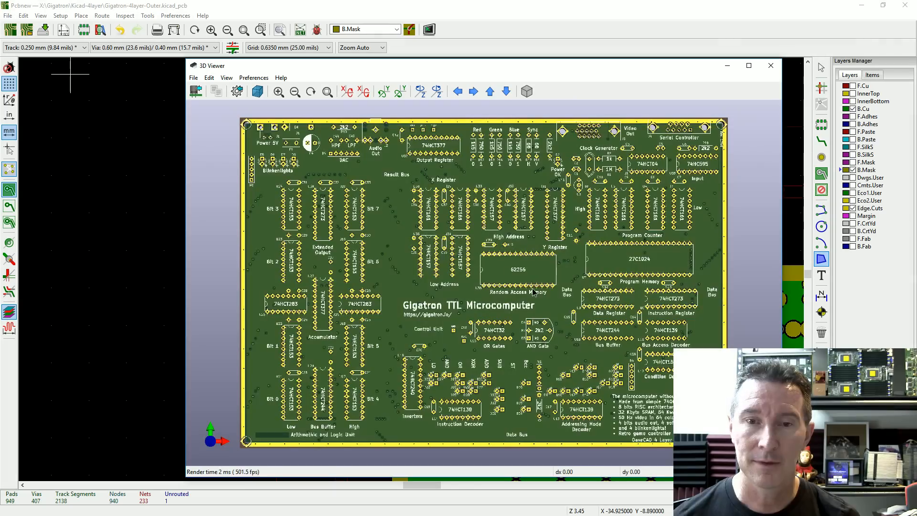
pyautogui.moveTo(534, 292); pyautogui.dragTo(626, 141)
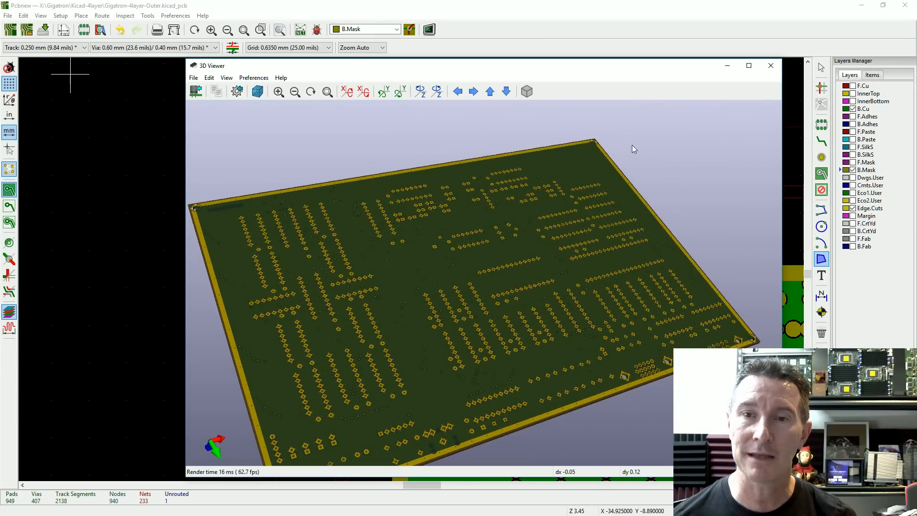
pyautogui.scroll(4, 497, 311)
pyautogui.moveTo(494, 309); pyautogui.dragTo(501, 308, button='middle')
# Step: Inspect a pair of square through-hole pads up close from the top side and close the 3D view
pyautogui.moveTo(497, 332); pyautogui.dragTo(434, 263)
pyautogui.scroll(10, 434, 264)
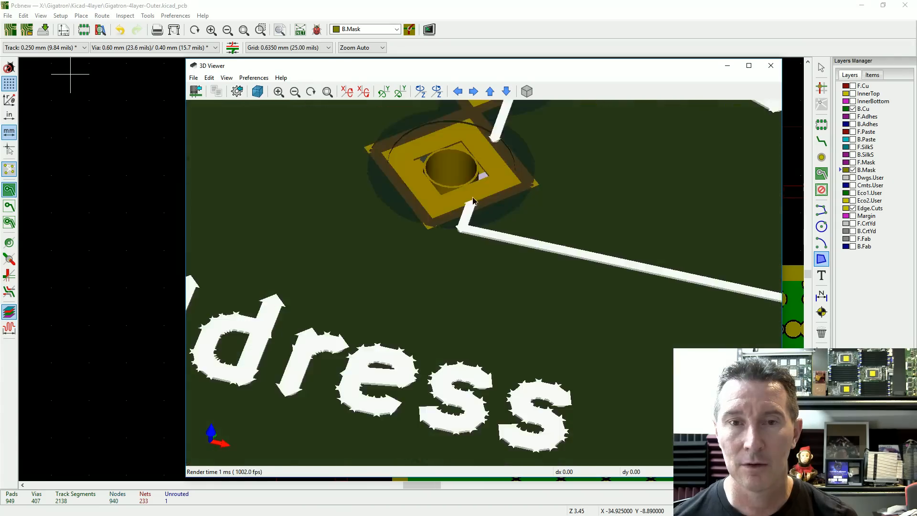
pyautogui.moveTo(482, 173); pyautogui.dragTo(476, 290)
pyautogui.moveTo(462, 218); pyautogui.dragTo(467, 390, button='middle')
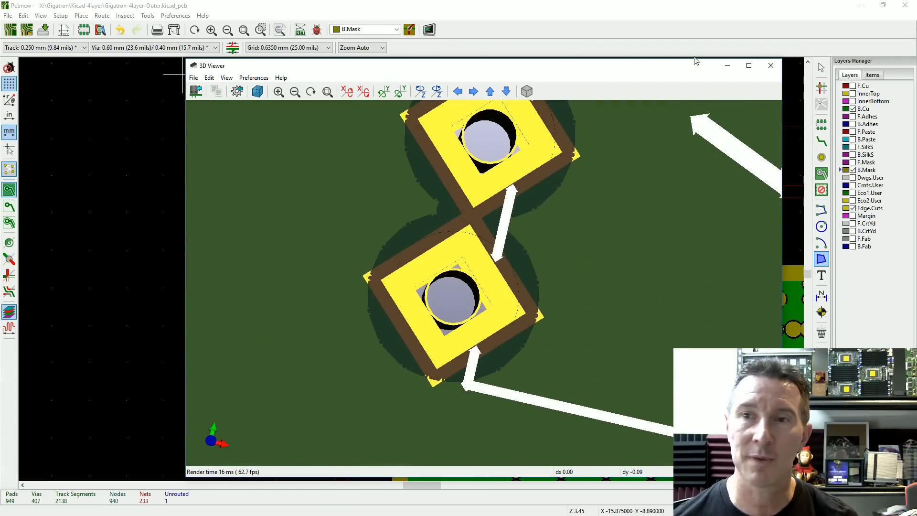
pyautogui.click(770, 65)
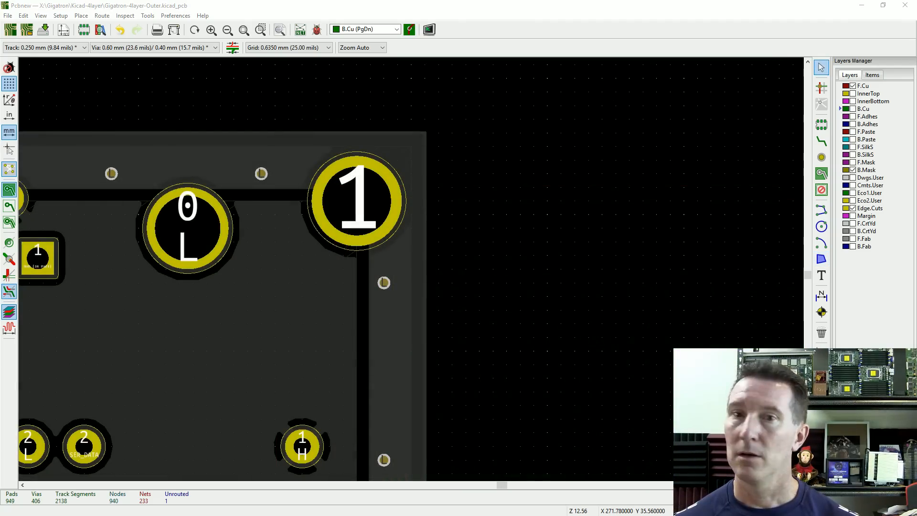
# Step: Make F.Cu the active layer and turn off high contrast mode
pyautogui.moveTo(916, 4); pyautogui.dragTo(396, 0)
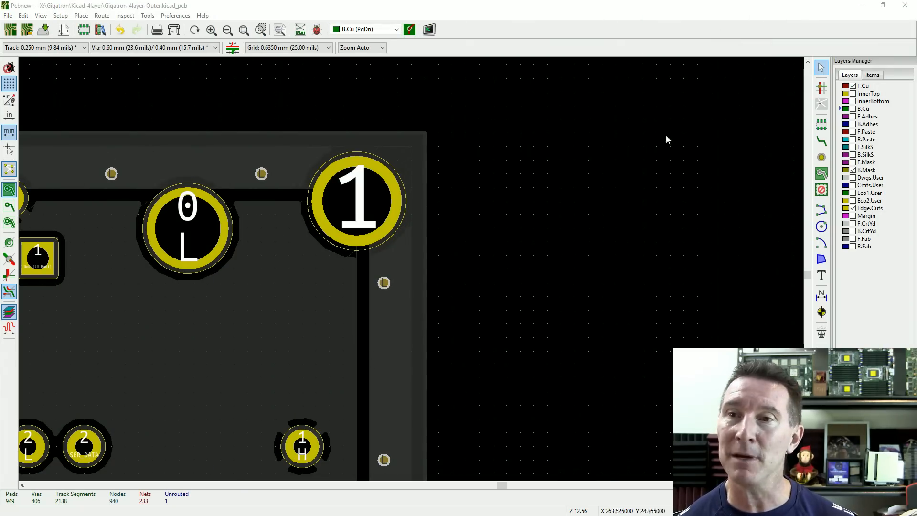
pyautogui.click(869, 87)
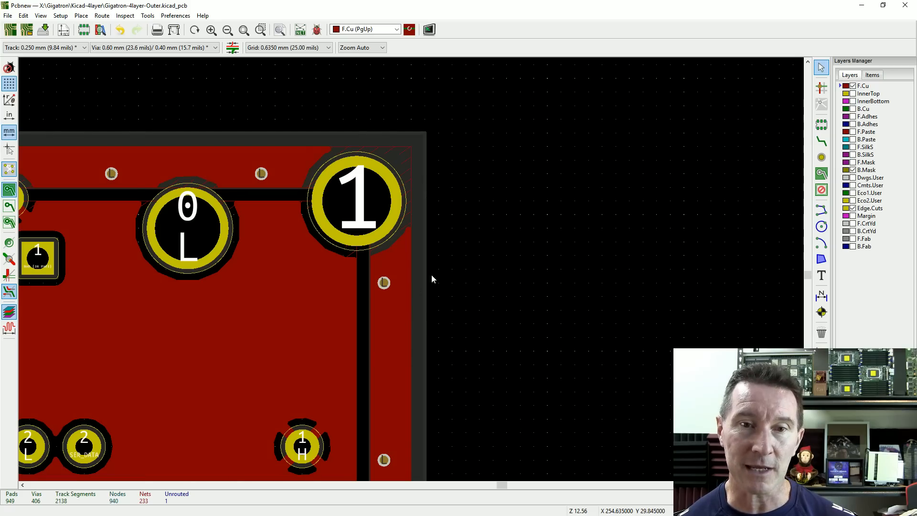
pyautogui.scroll(2, 431, 279)
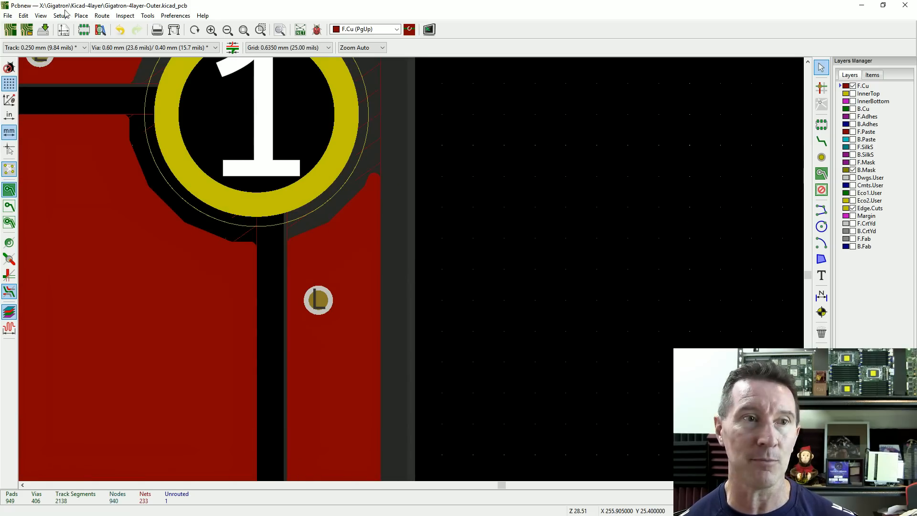
pyautogui.click(41, 15)
pyautogui.moveTo(98, 285)
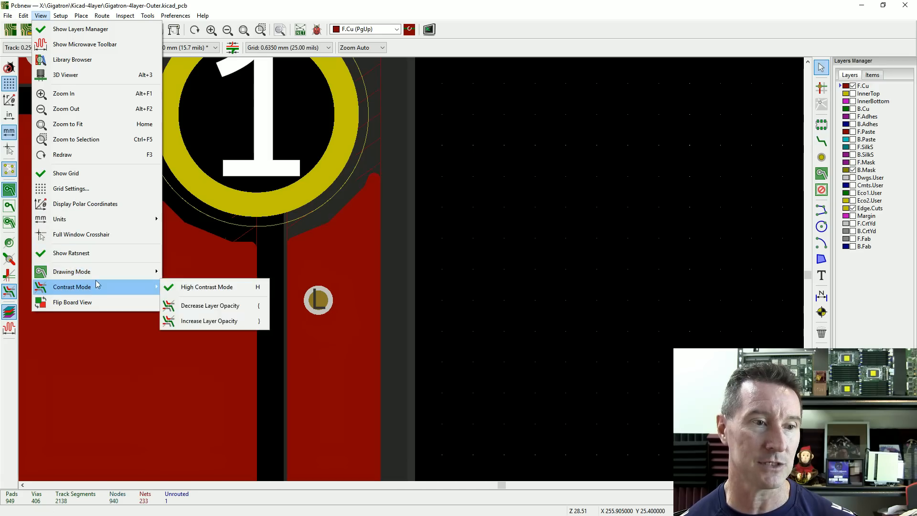
pyautogui.click(216, 288)
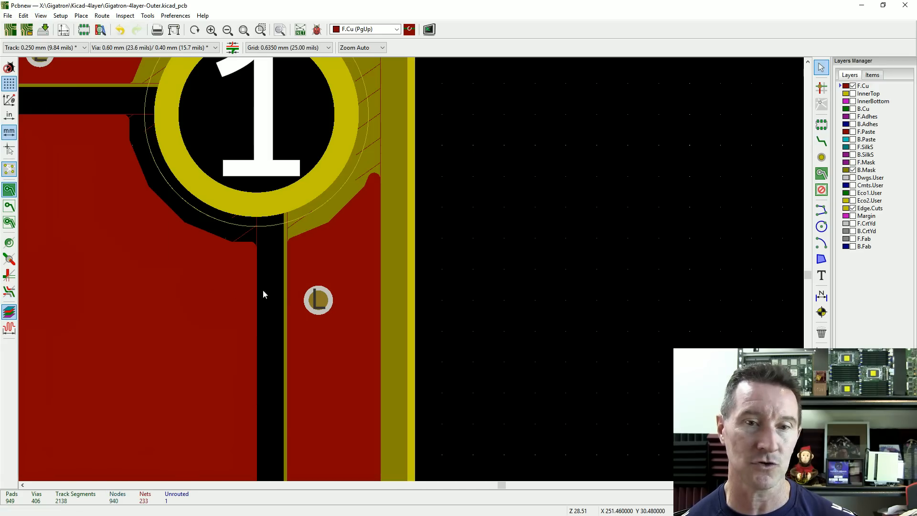
# Step: Hide the B.Mask layer and show the F.Fab and B.Fab layers
pyautogui.click(854, 170)
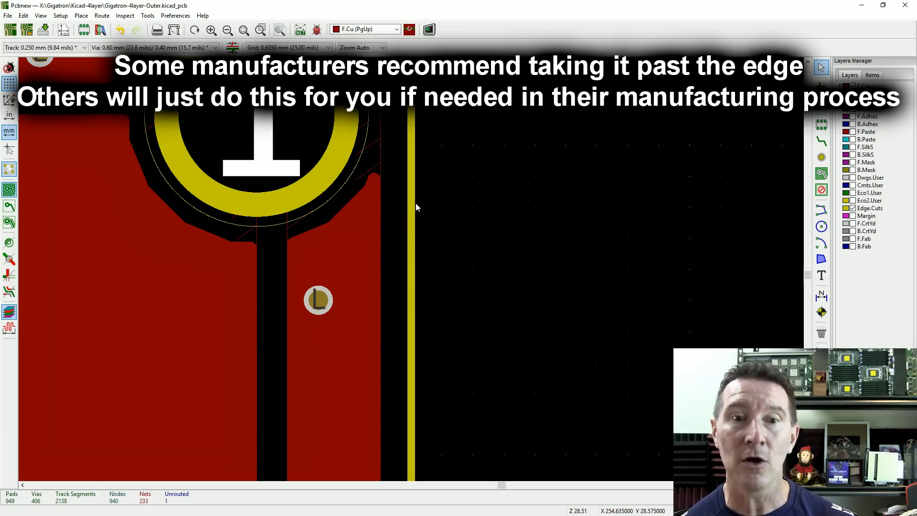
pyautogui.scroll(-12, 412, 268)
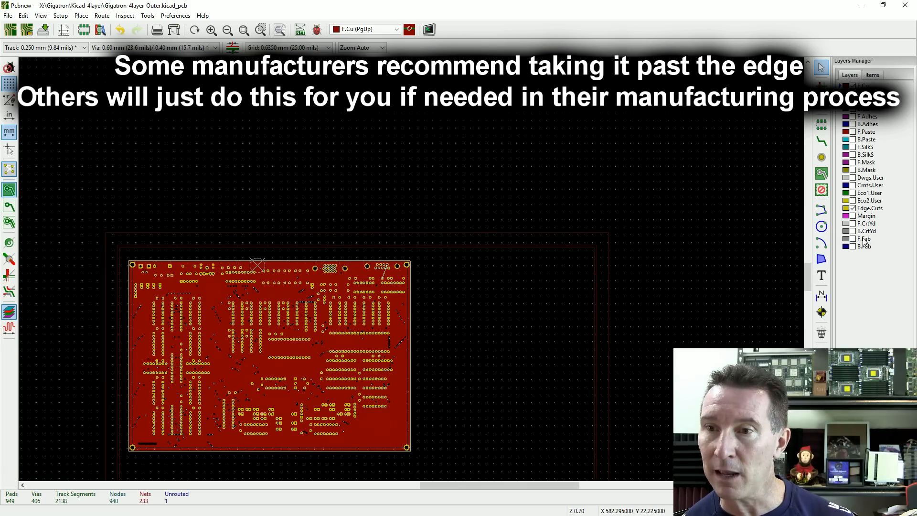
pyautogui.click(854, 239)
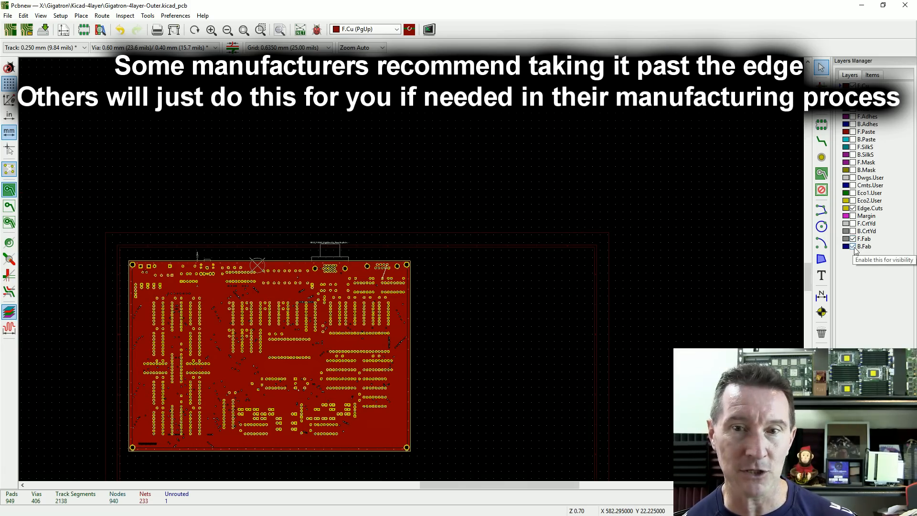
pyautogui.rightClick(504, 400)
pyautogui.click(539, 423)
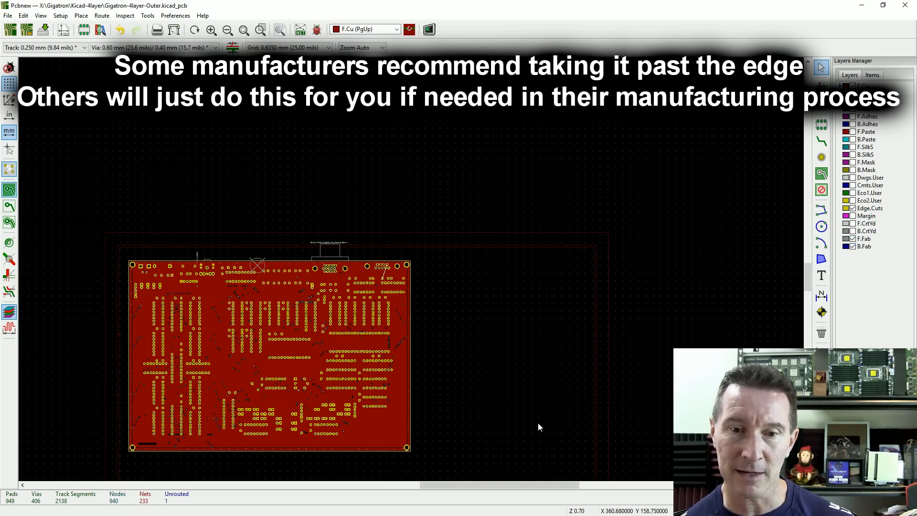
pyautogui.scroll(-1, 517, 381)
pyautogui.scroll(4, 414, 446)
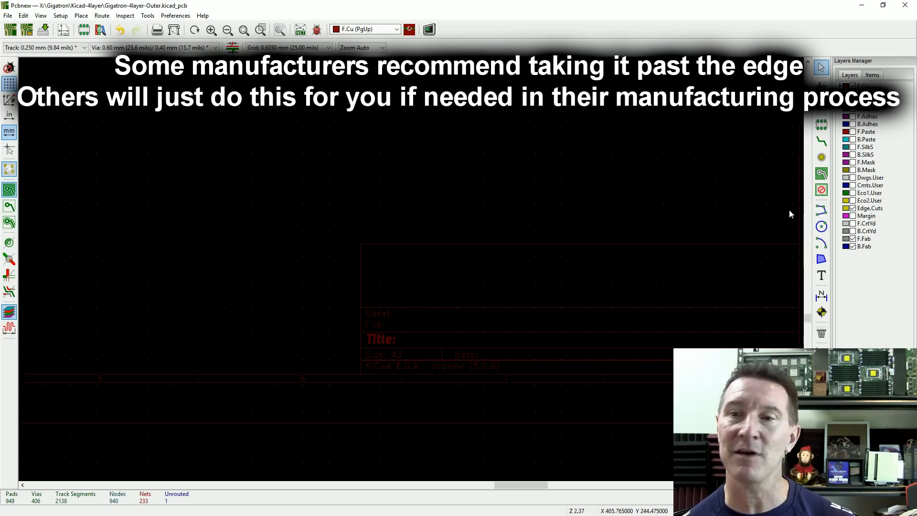
pyautogui.scroll(-2, 529, 207)
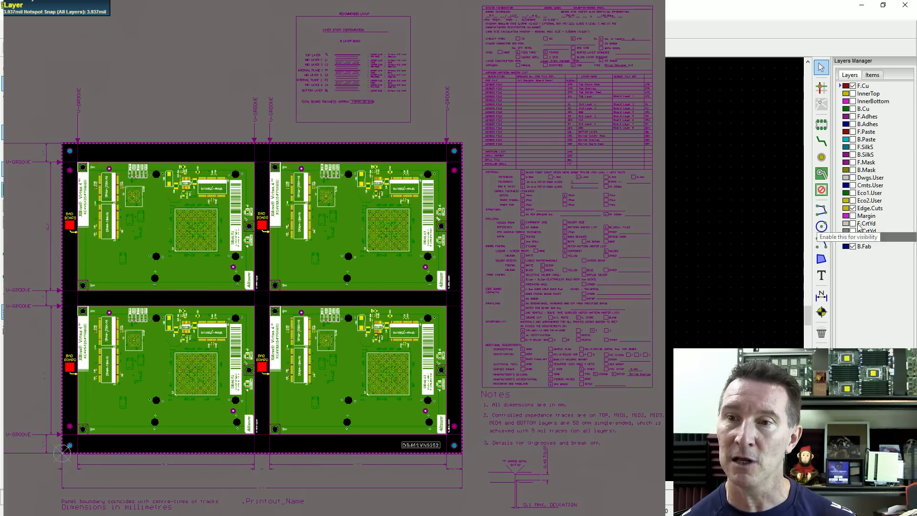
# Step: Show the F.CrtYd, B.CrtYd, Eco2.User, Eco1.User, Cmts.User and Dwgs.User layers
pyautogui.click(853, 224)
pyautogui.click(853, 232)
pyautogui.click(854, 201)
pyautogui.click(853, 193)
pyautogui.click(854, 185)
pyautogui.click(853, 178)
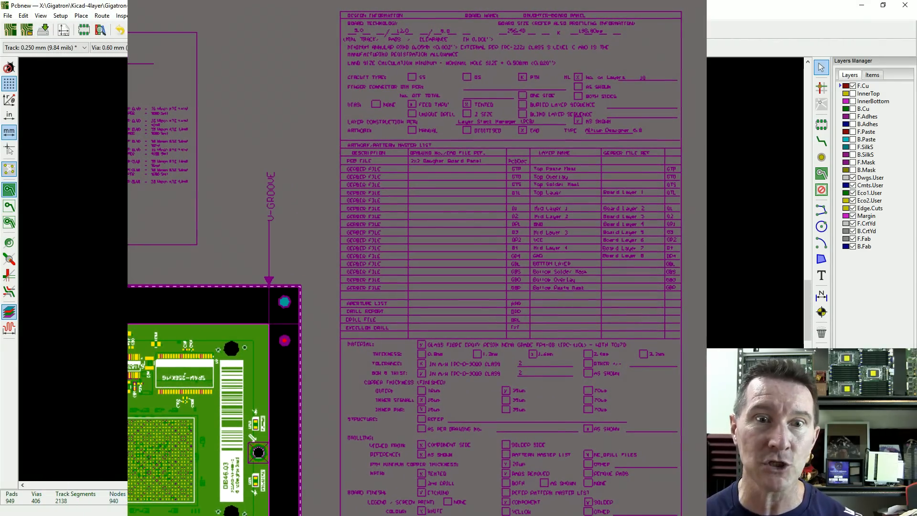
# Step: Examine the board's edge in the layout, view the edge-plated PCB photo in IrfanView, and return to the layout
pyautogui.scroll(5, 411, 269)
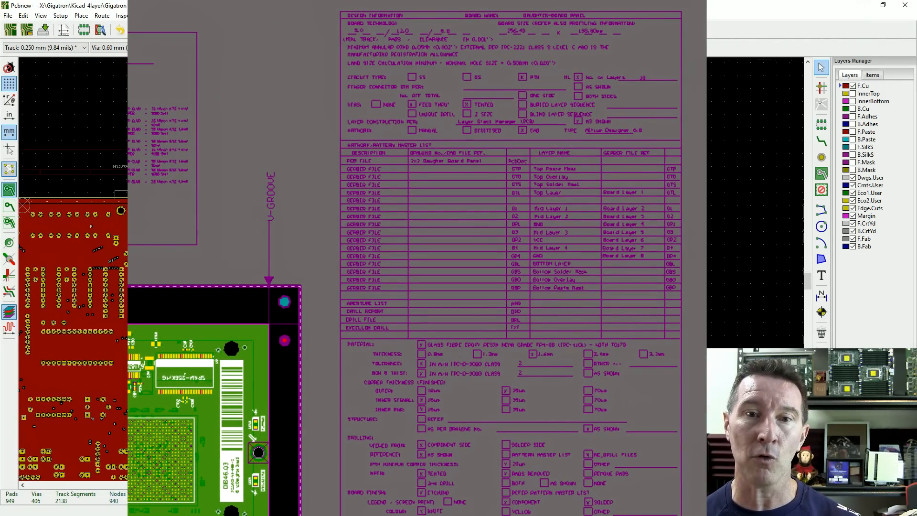
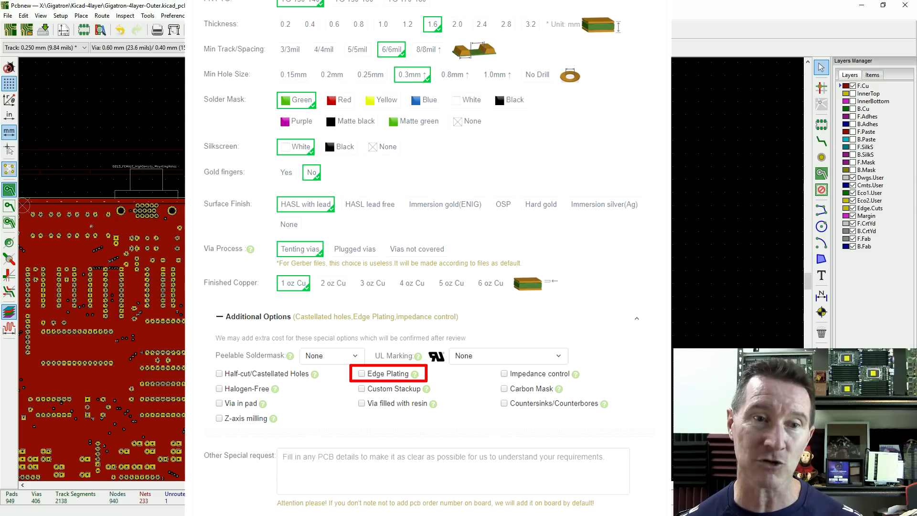
pyautogui.scroll(1, 281, 242)
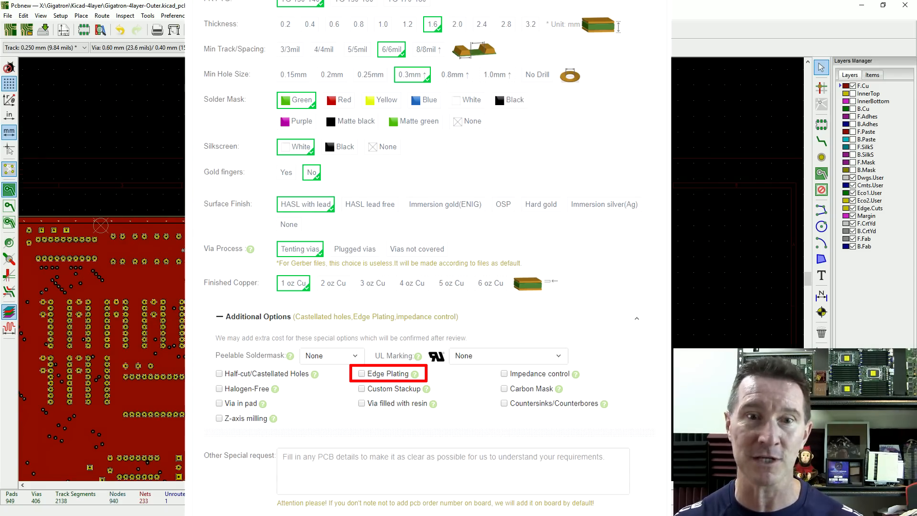
pyautogui.scroll(6, 296, 311)
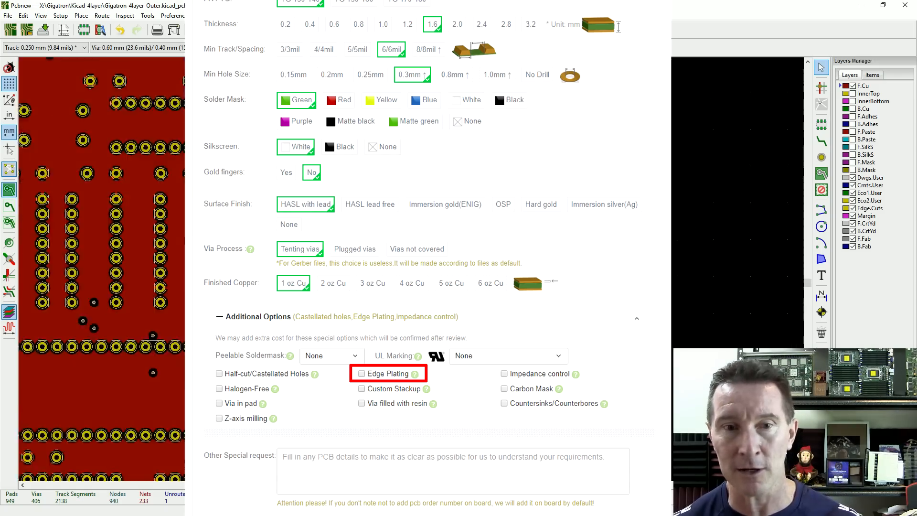
pyautogui.scroll(-3, 297, 311)
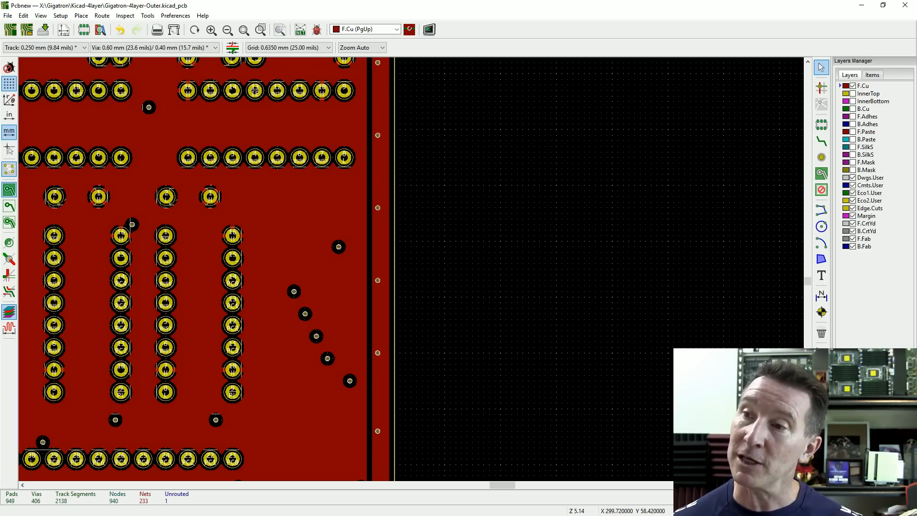
pyautogui.hotkey('alt', 'Tab')
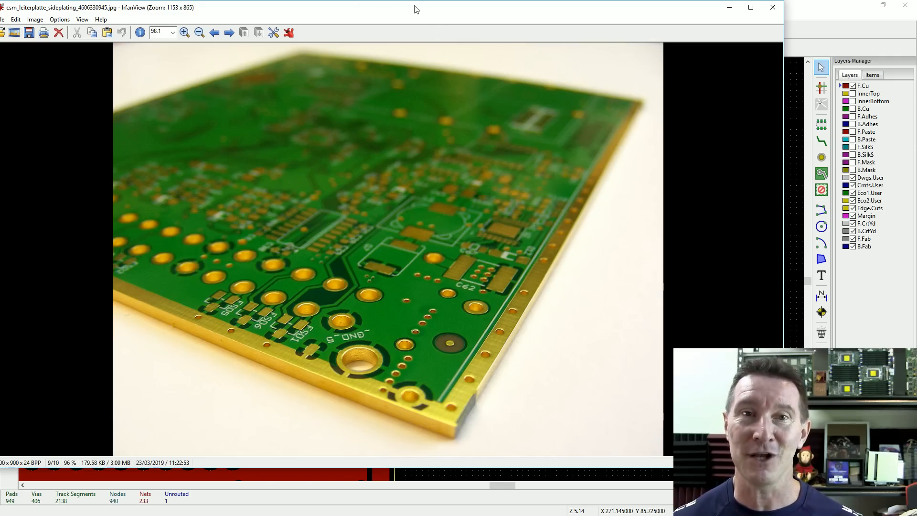
pyautogui.press('Escape')
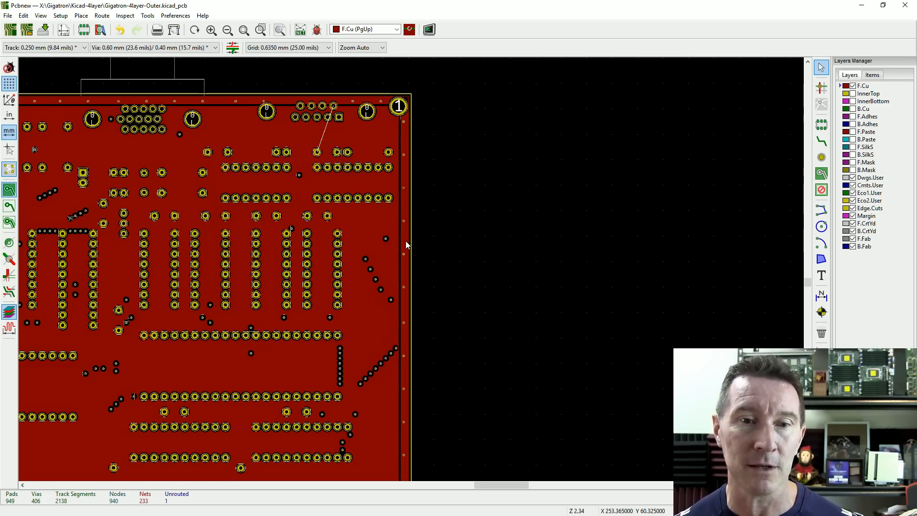
# Step: Open the board in the 3D Viewer and rotate it to examine the plated edge strips on both sides
pyautogui.scroll(5, 411, 269)
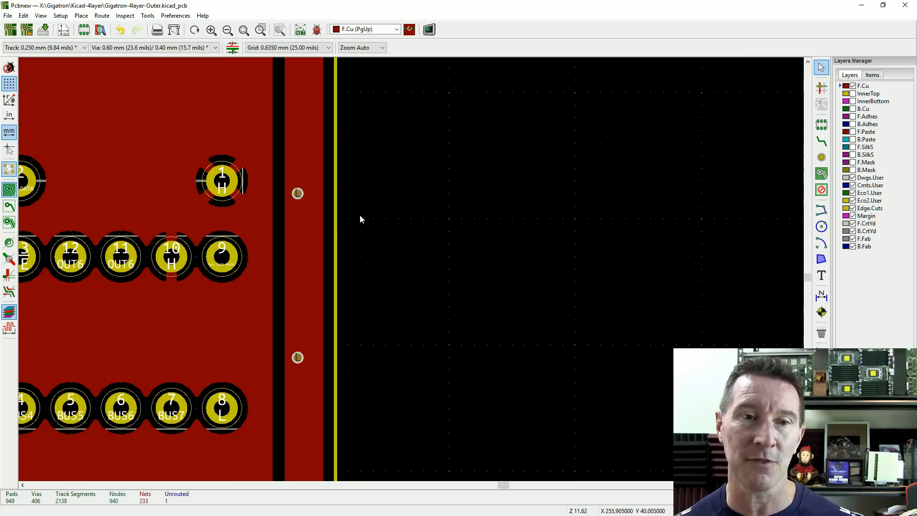
pyautogui.scroll(-5, 411, 268)
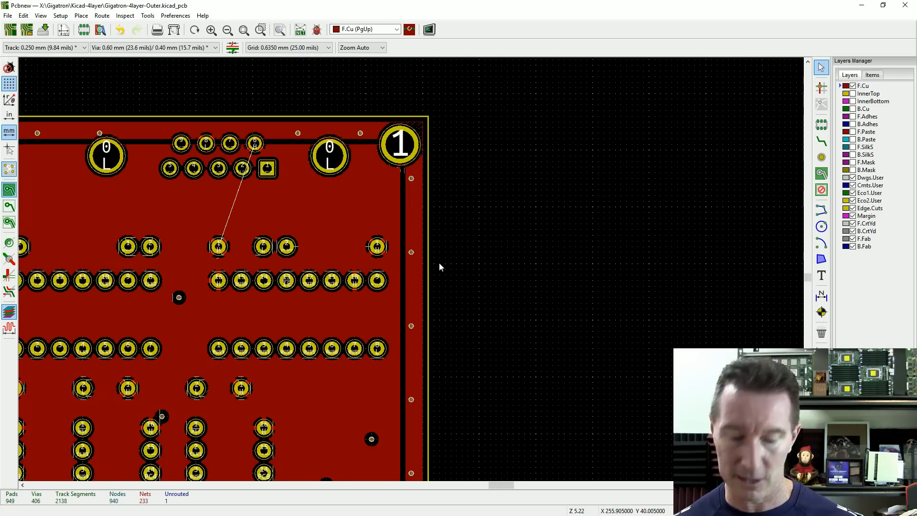
pyautogui.scroll(-2, 440, 262)
pyautogui.click(40, 16)
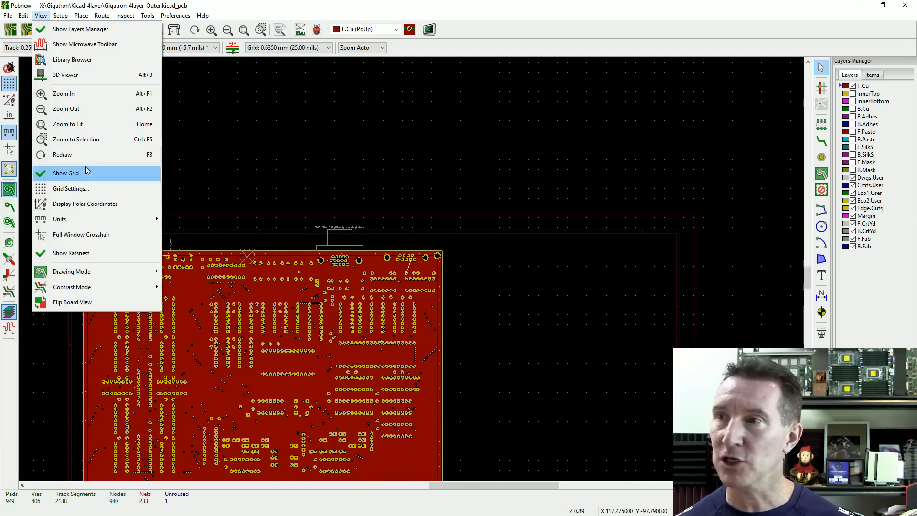
pyautogui.click(66, 75)
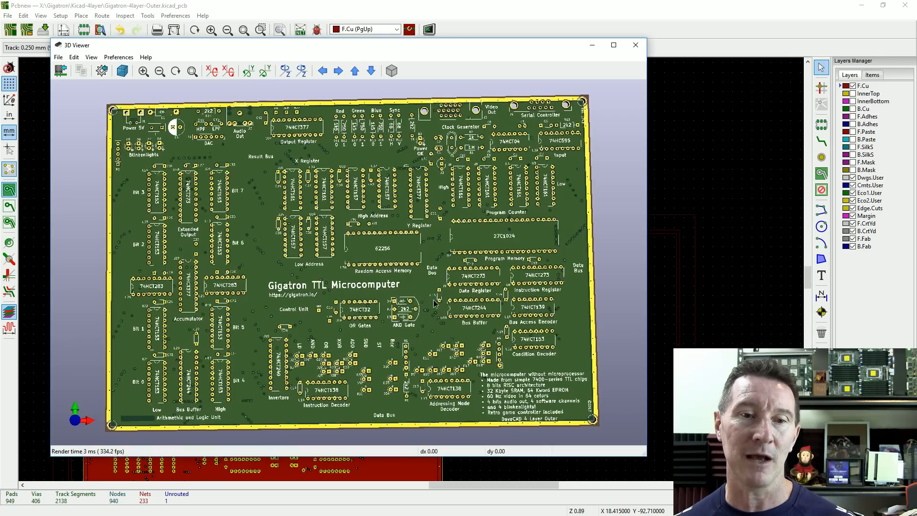
pyautogui.moveTo(434, 299); pyautogui.dragTo(270, 191)
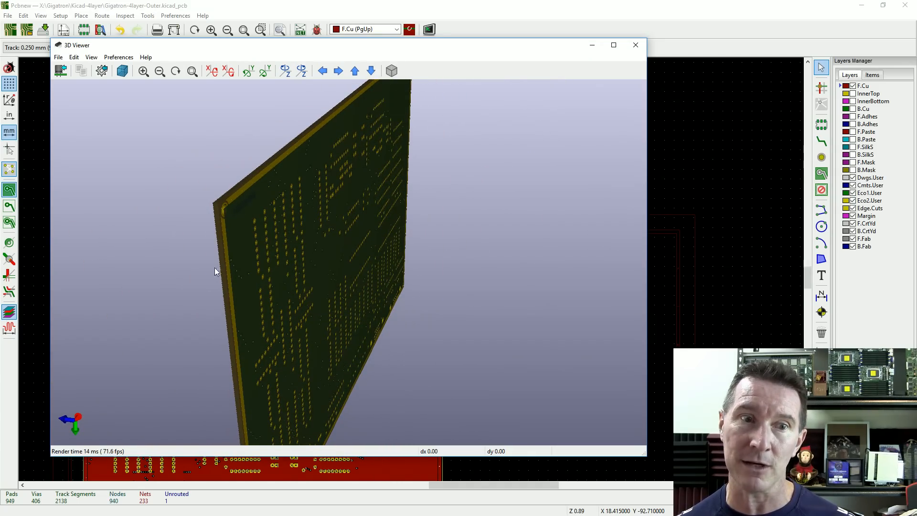
pyautogui.moveTo(356, 230); pyautogui.dragTo(411, 334)
pyautogui.moveTo(385, 289); pyautogui.dragTo(150, 295)
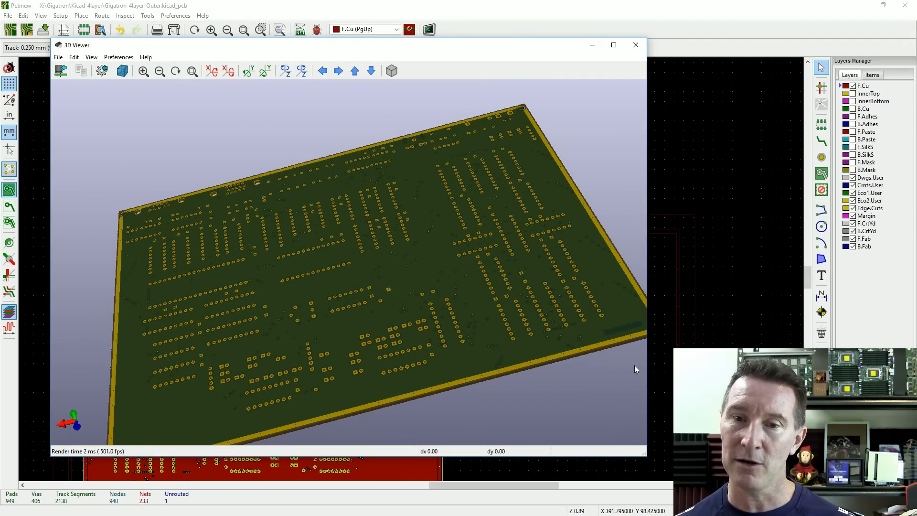
pyautogui.moveTo(406, 340); pyautogui.dragTo(292, 374)
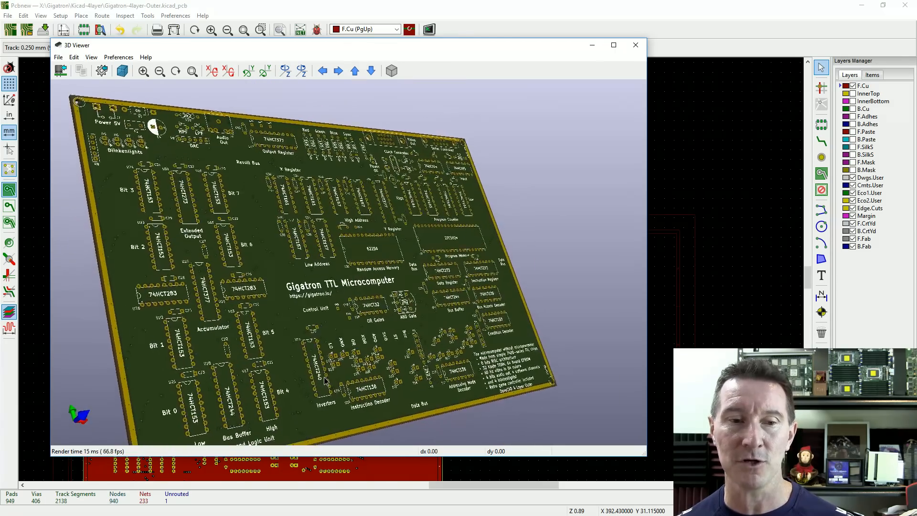
# Step: Examine the pads and silkscreen around the 62256 RAM and the whole board in 3D, and close the 3D Viewer
pyautogui.scroll(5, 294, 373)
pyautogui.scroll(2, 294, 374)
pyautogui.scroll(6, 398, 342)
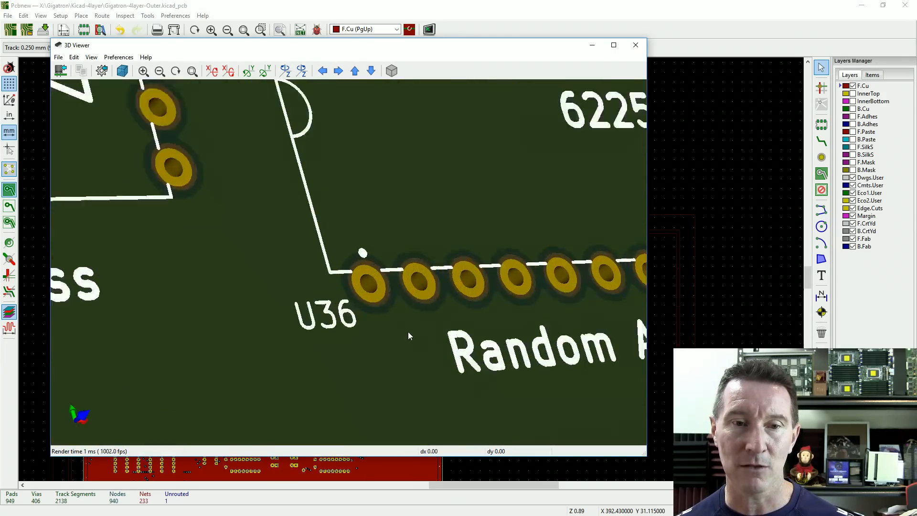
pyautogui.scroll(-6, 408, 331)
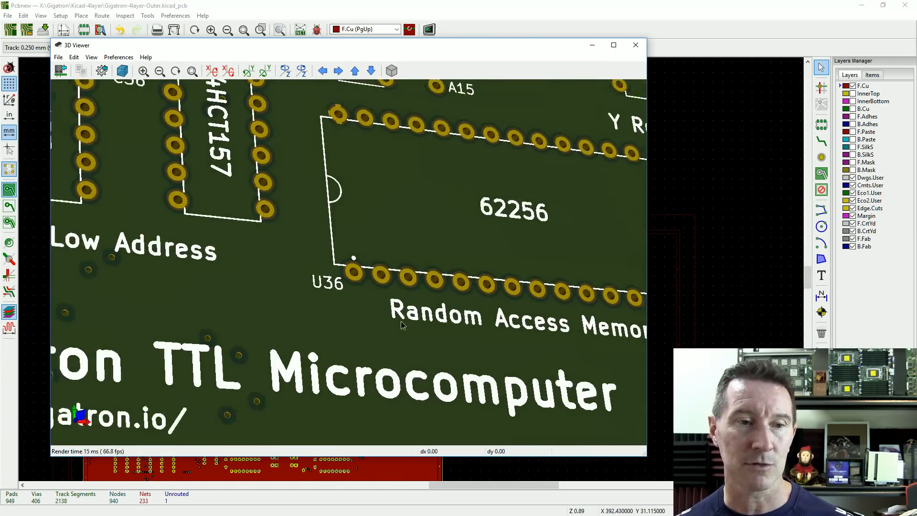
pyautogui.moveTo(339, 293); pyautogui.dragTo(383, 361)
pyautogui.scroll(-5, 380, 303)
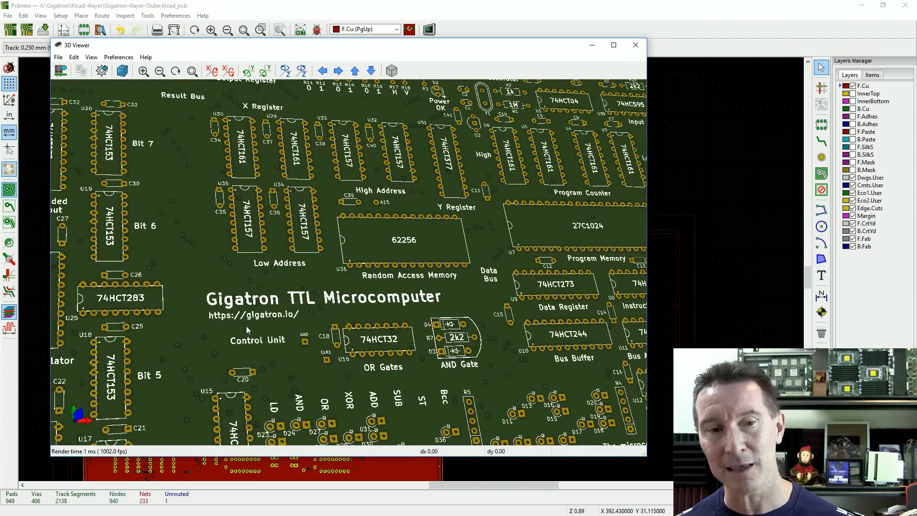
pyautogui.scroll(-4, 346, 263)
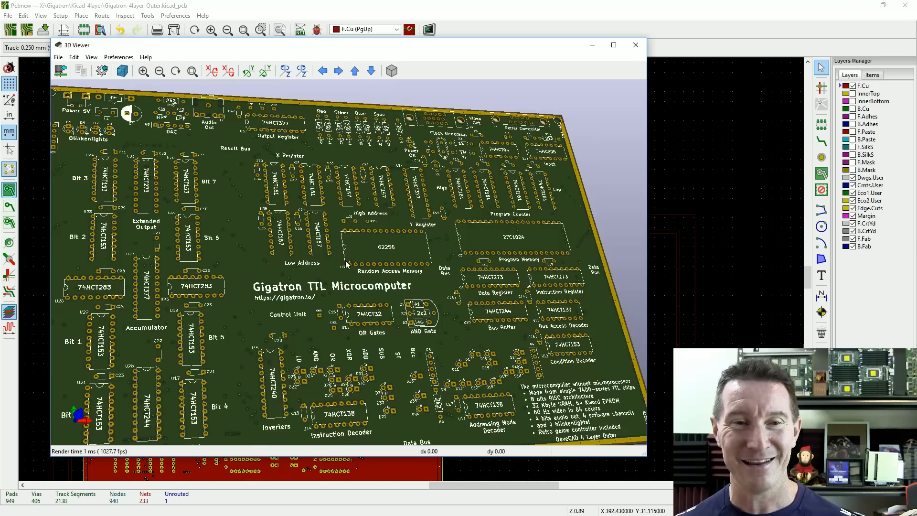
pyautogui.scroll(-2, 346, 263)
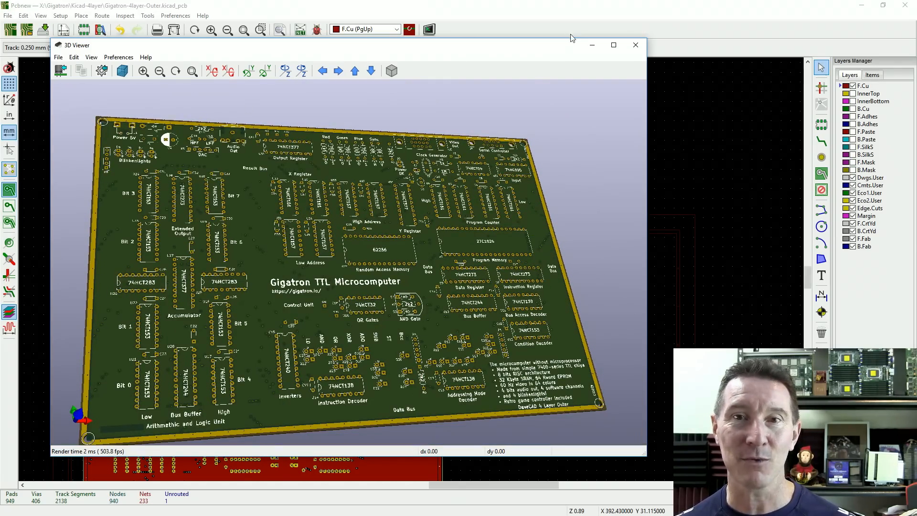
pyautogui.click(637, 47)
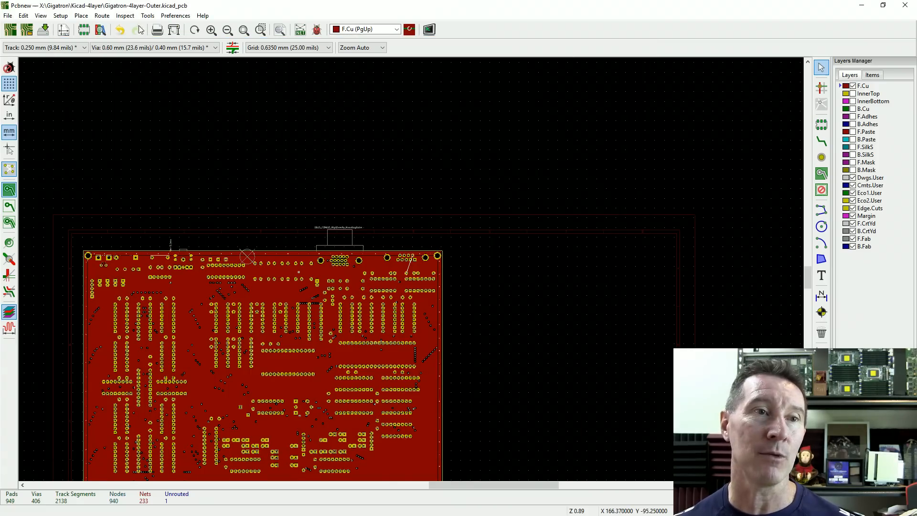
# Step: Inspect the ratsnest line near the serial connector and list the board's unconnected items in DRC Control
pyautogui.scroll(10, 382, 268)
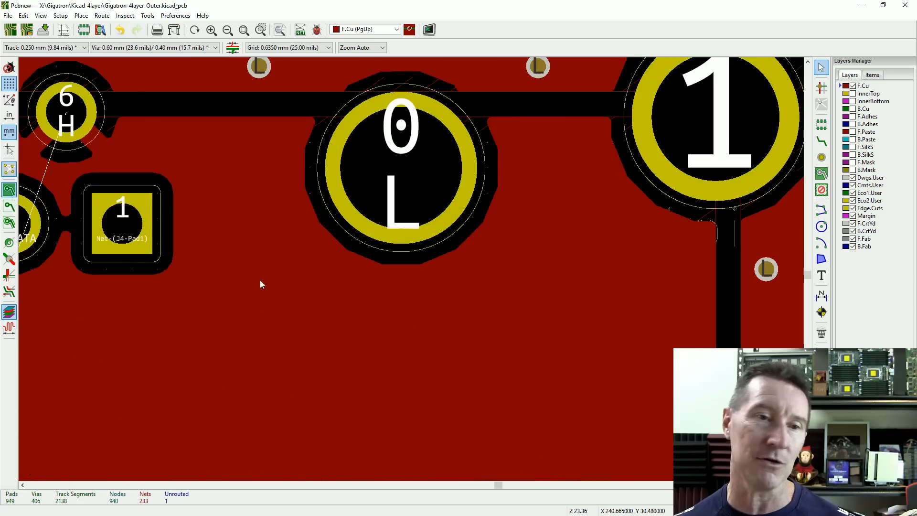
pyautogui.scroll(-1, 411, 269)
pyautogui.moveTo(251, 340); pyautogui.dragTo(352, 267, button='middle')
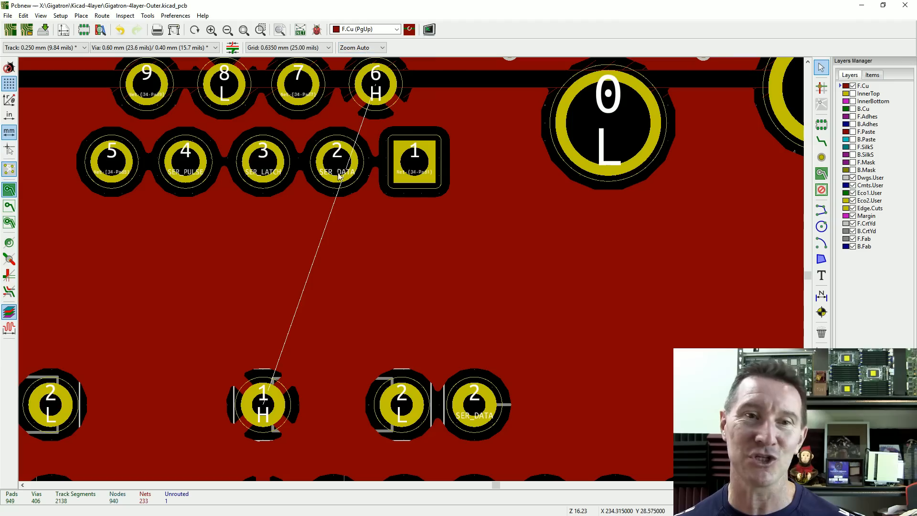
pyautogui.click(146, 16)
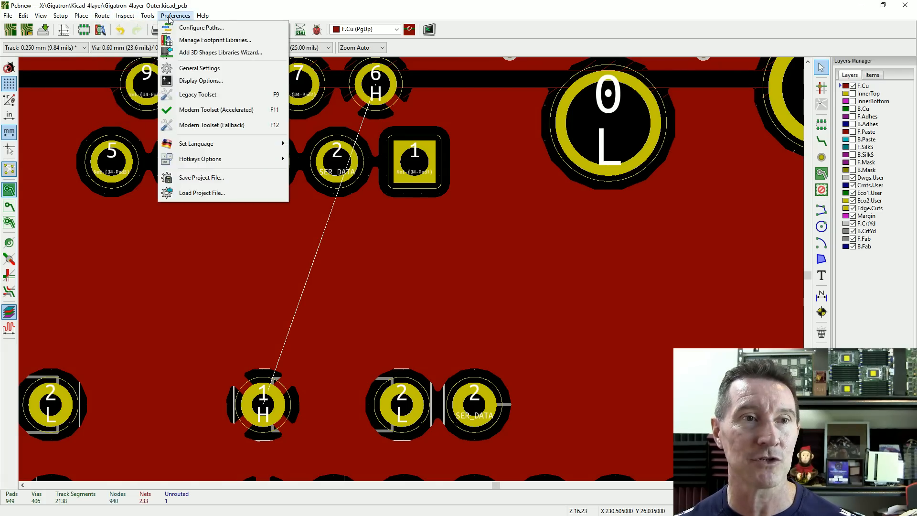
pyautogui.click(162, 64)
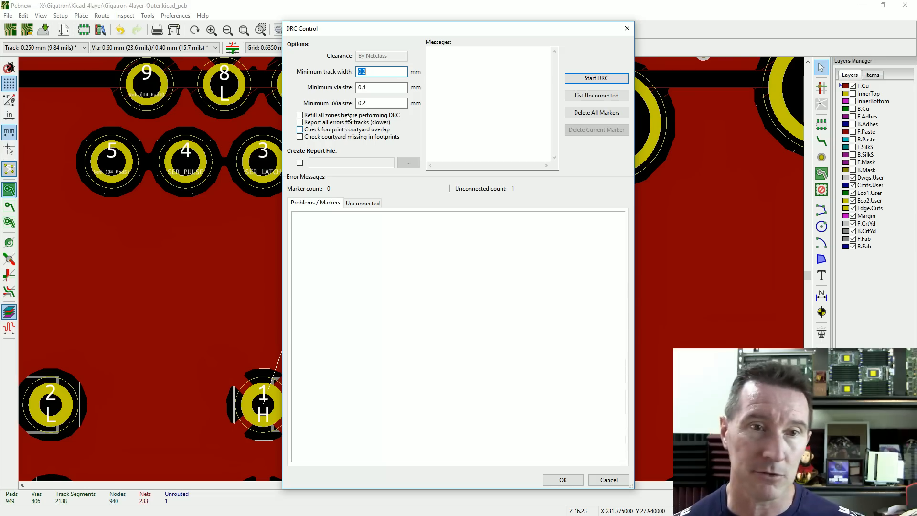
pyautogui.click(593, 95)
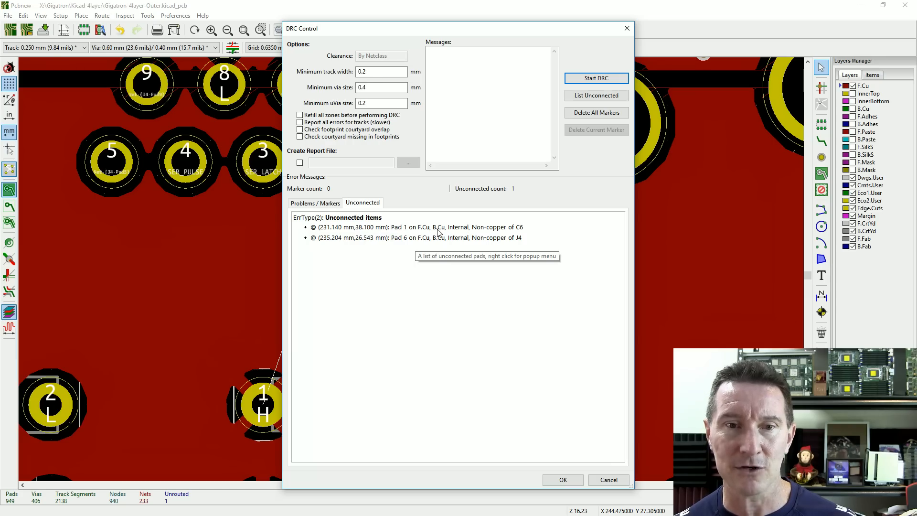
# Step: Go to the unconnected pad 1 of C6 from the DRC list and examine its thermal relief connections to the copper pour
pyautogui.click(414, 230)
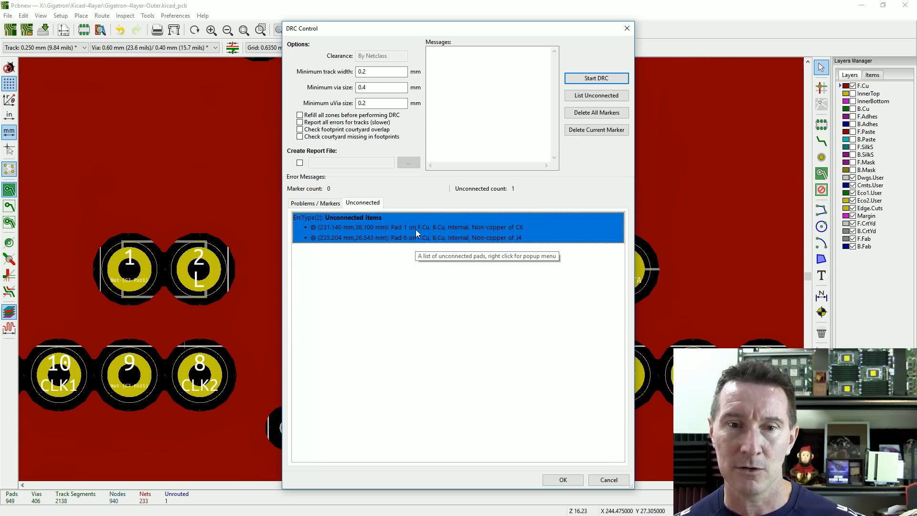
pyautogui.doubleClick(416, 229)
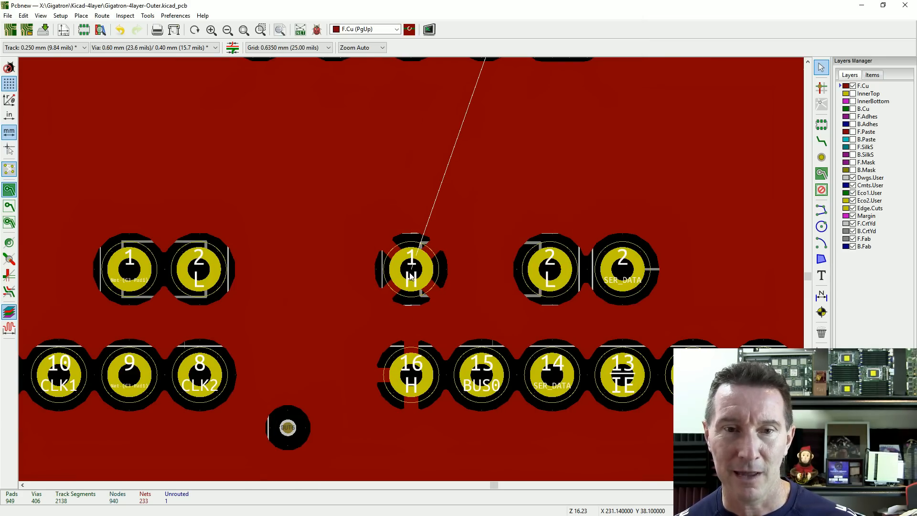
pyautogui.scroll(4, 411, 276)
pyautogui.scroll(-3, 412, 274)
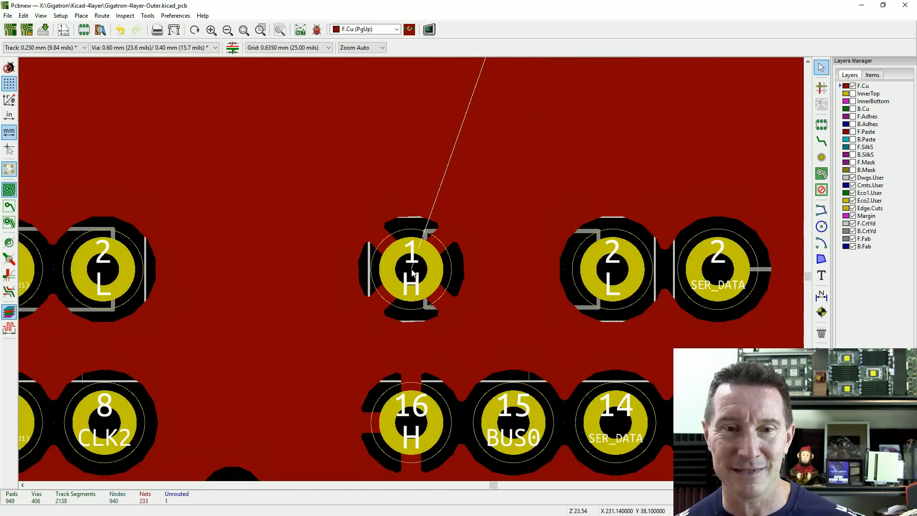
pyautogui.scroll(4, 413, 273)
pyautogui.scroll(-1, 413, 274)
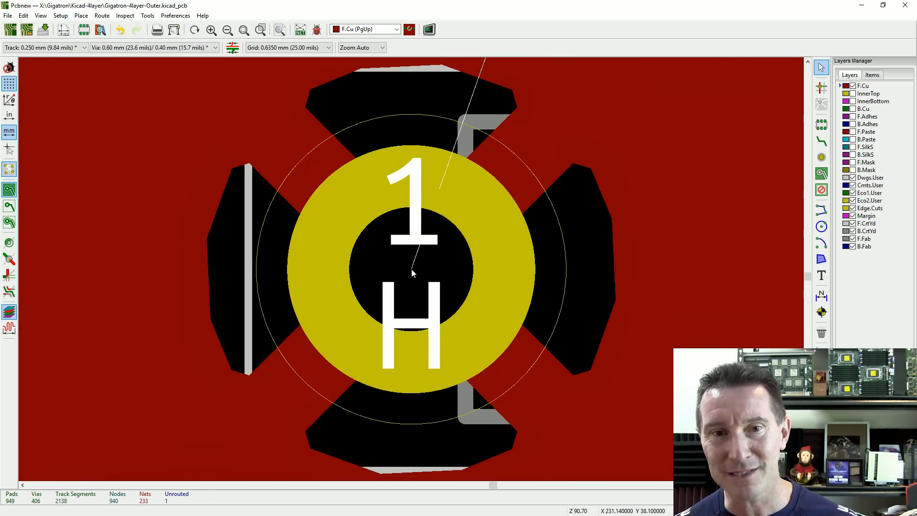
pyautogui.scroll(-2, 413, 274)
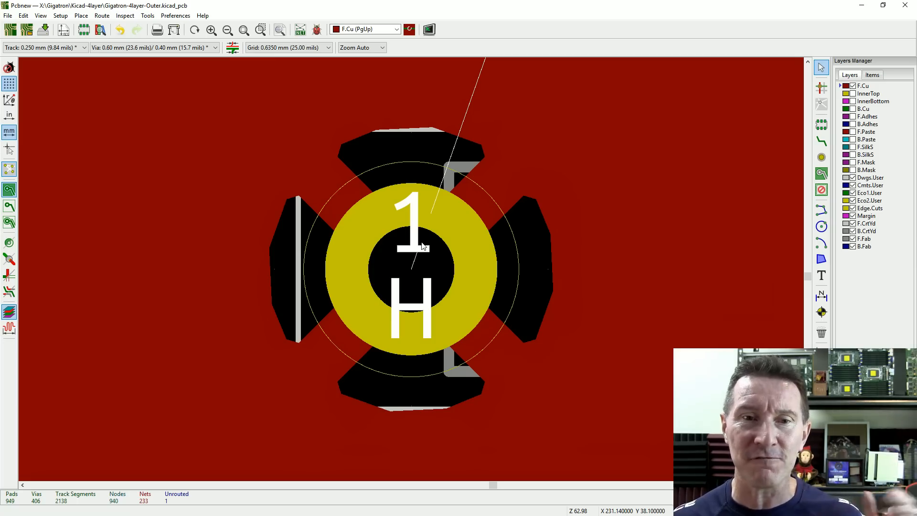
# Step: View the Pad Properties of C6's pad 1 and cancel the dialog
pyautogui.click(487, 288)
pyautogui.rightClick(489, 283)
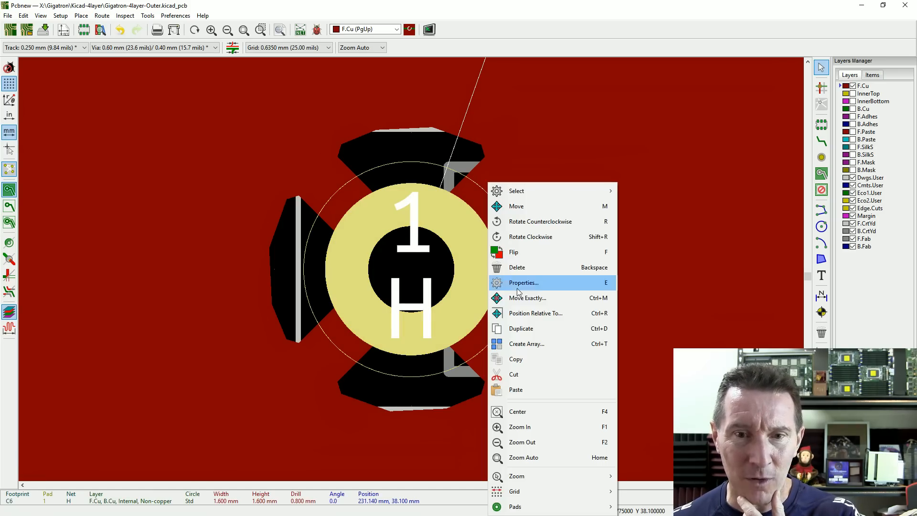
pyautogui.click(471, 267)
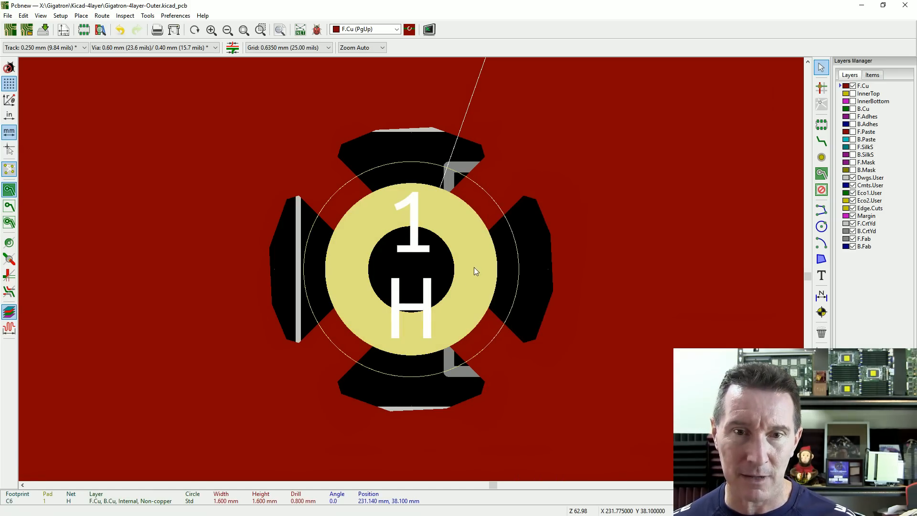
pyautogui.doubleClick(475, 268)
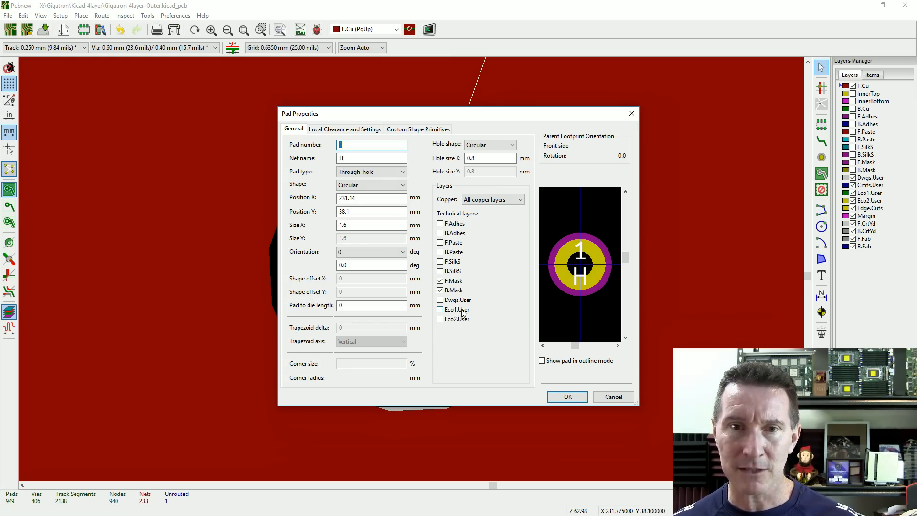
pyautogui.click(614, 397)
# Step: Examine the copper around J4's pad 6 and the ratsnest line linking it to C6's pad 1
pyautogui.scroll(-5, 497, 301)
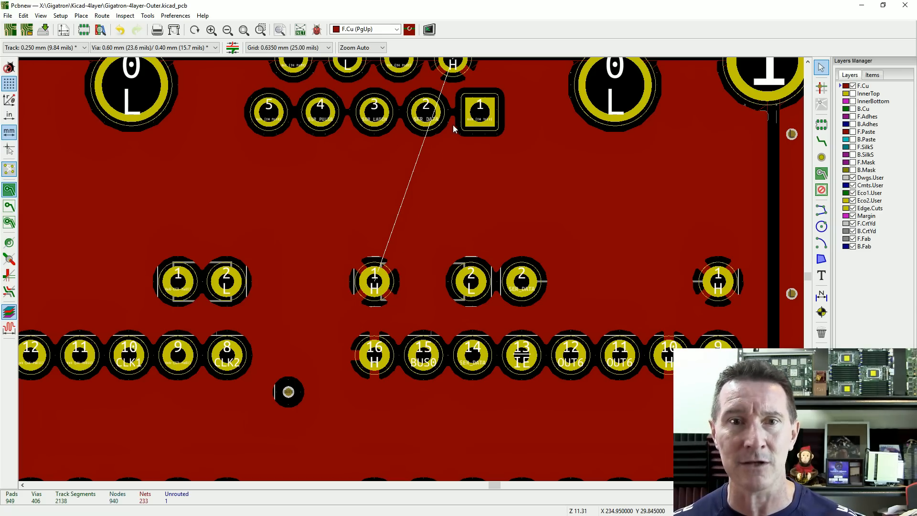
pyautogui.scroll(3, 454, 129)
pyautogui.scroll(1, 412, 274)
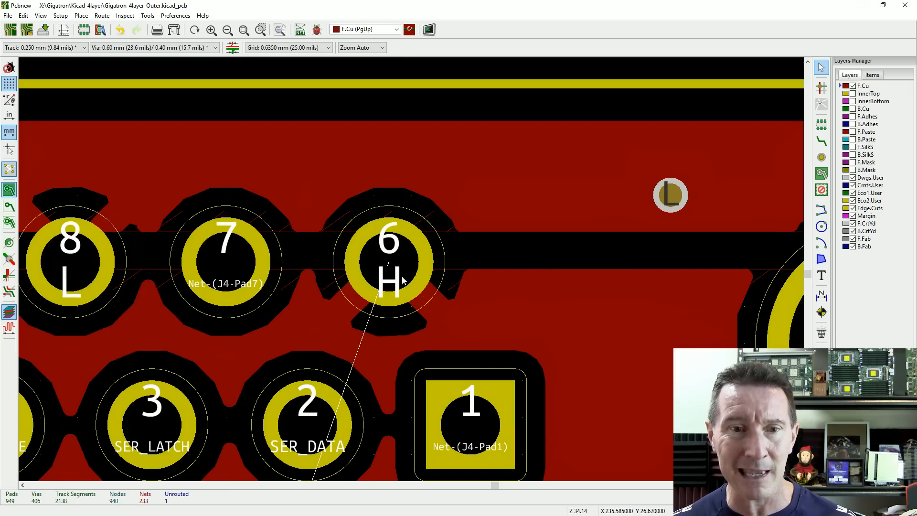
pyautogui.moveTo(408, 318); pyautogui.dragTo(447, 260, button='middle')
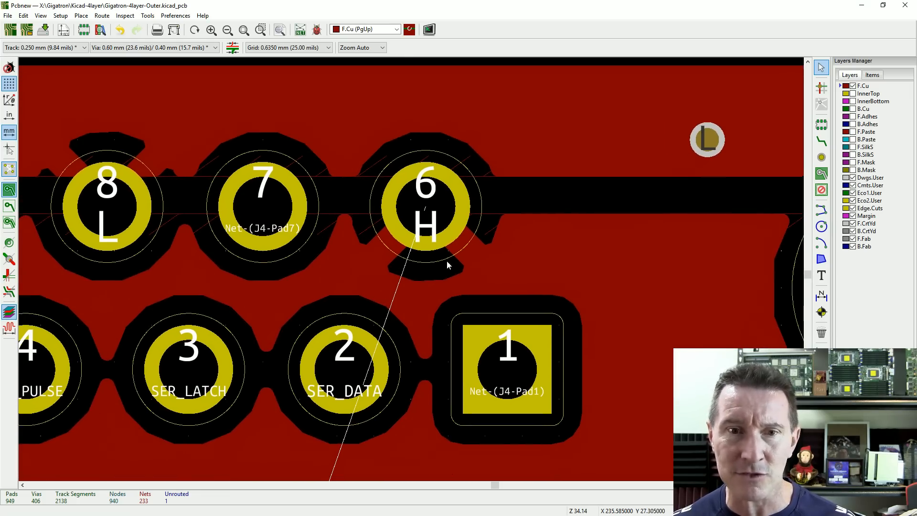
pyautogui.scroll(-4, 417, 279)
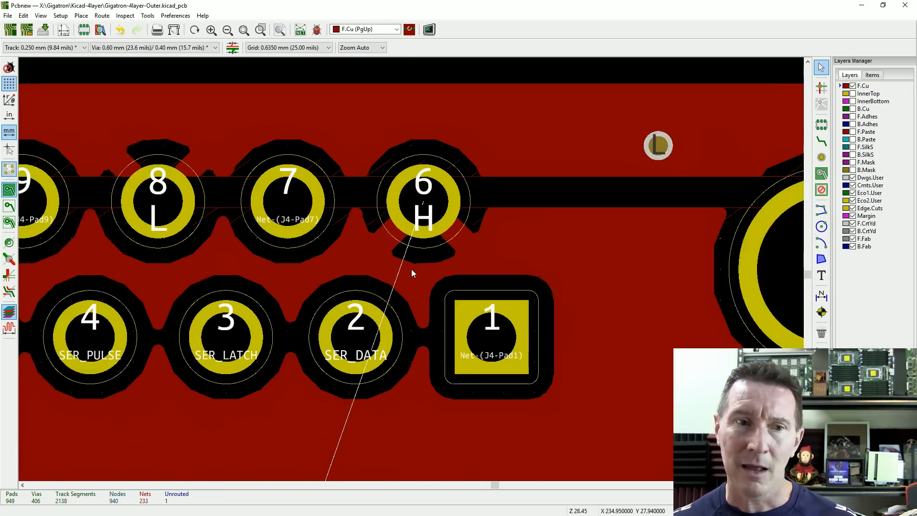
pyautogui.moveTo(397, 368); pyautogui.dragTo(397, 309, button='middle')
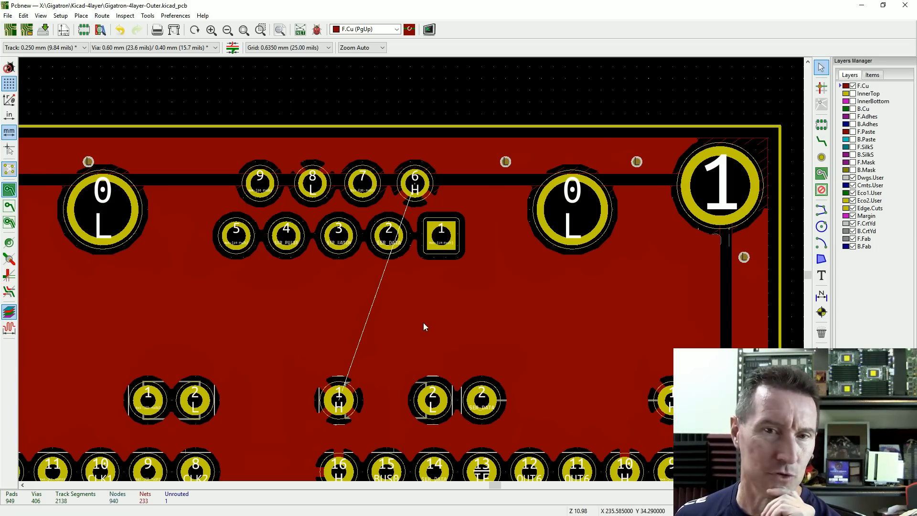
pyautogui.scroll(-1, 405, 271)
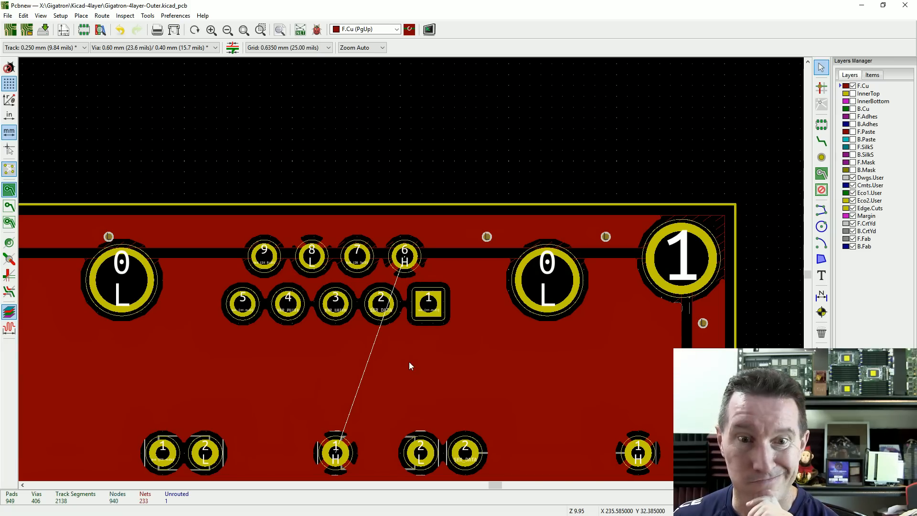
pyautogui.moveTo(418, 371); pyautogui.dragTo(421, 316, button='middle')
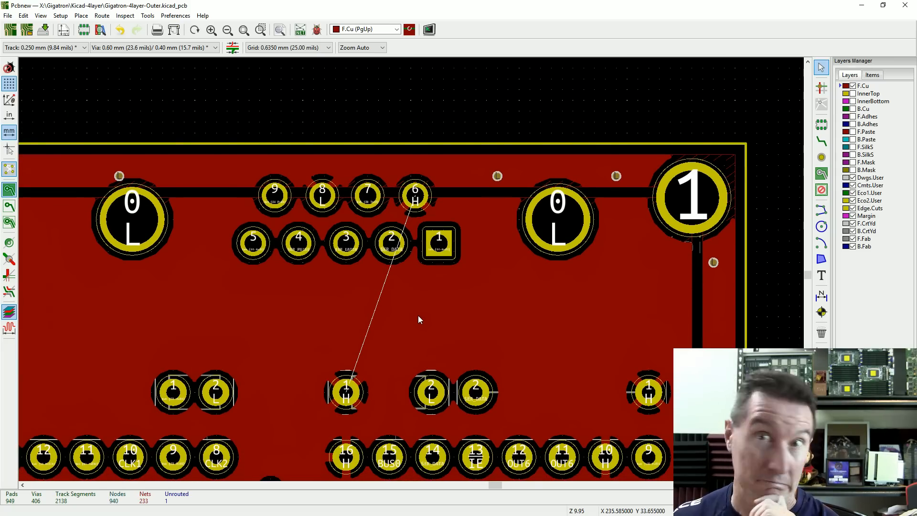
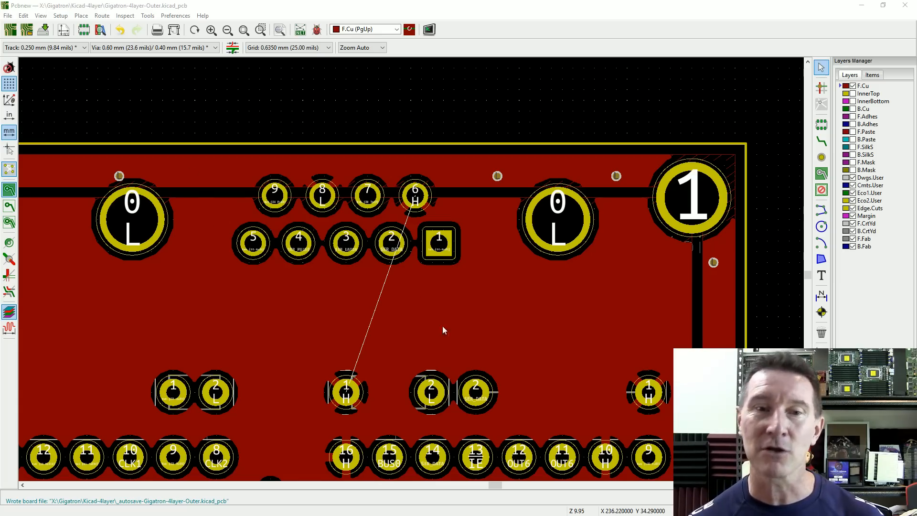
pyautogui.moveTo(459, 332); pyautogui.dragTo(465, 283, button='middle')
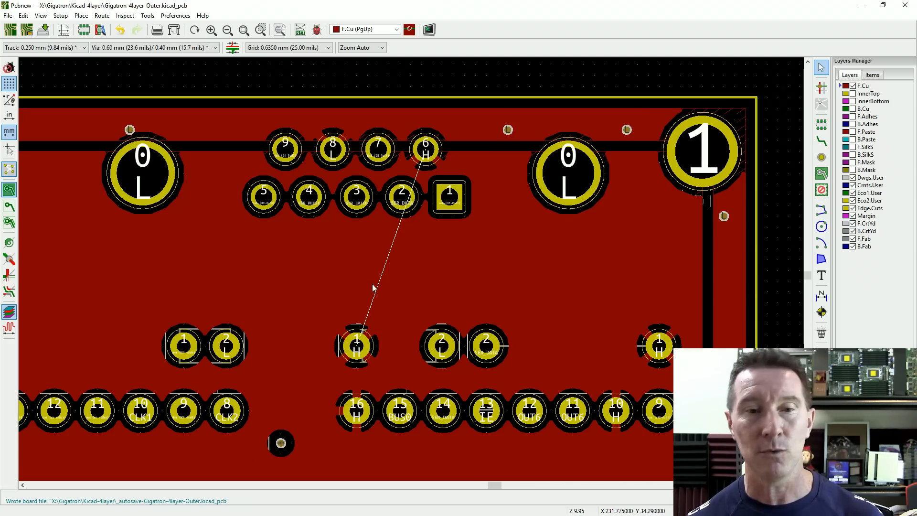
# Step: Examine the ratsnest line between J4's pad 6 and C6's pad 1 on the front copper
pyautogui.scroll(-1, 444, 277)
pyautogui.scroll(3, 412, 270)
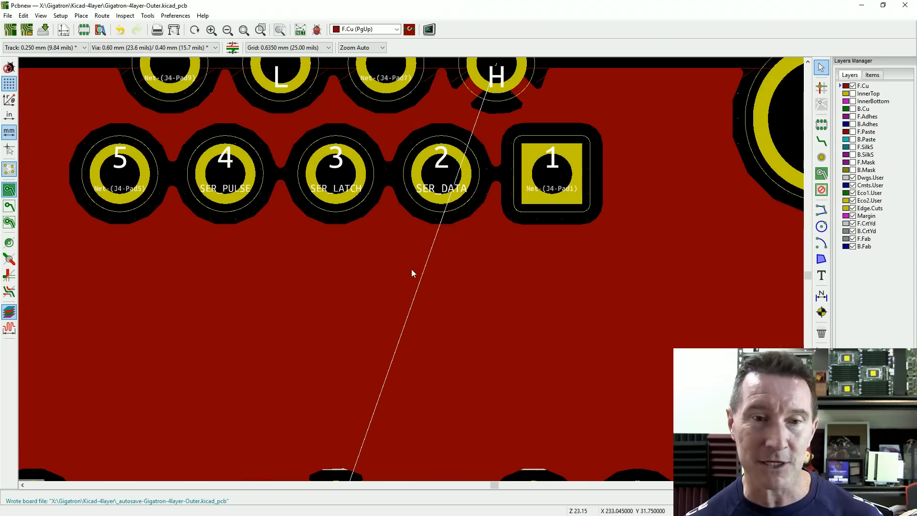
pyautogui.scroll(-1, 414, 270)
pyautogui.moveTo(415, 368); pyautogui.dragTo(432, 319, button='middle')
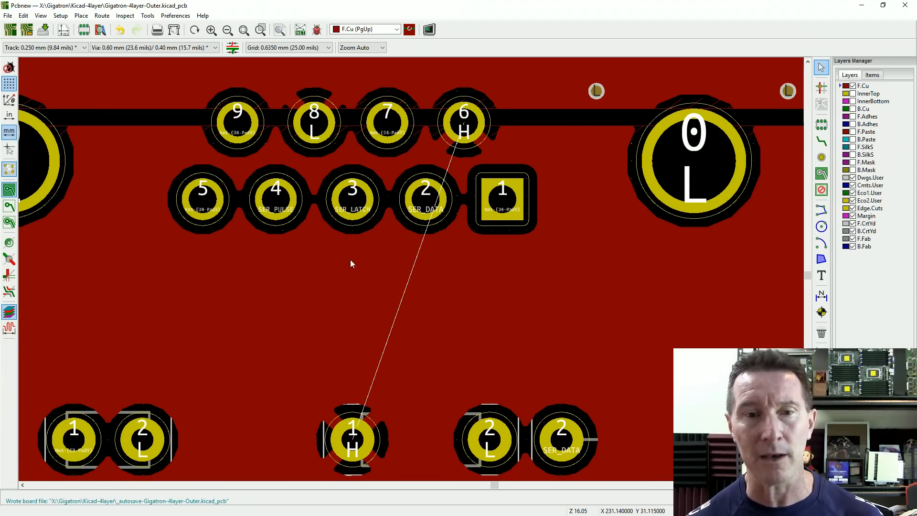
pyautogui.moveTo(454, 291); pyautogui.dragTo(447, 284, button='middle')
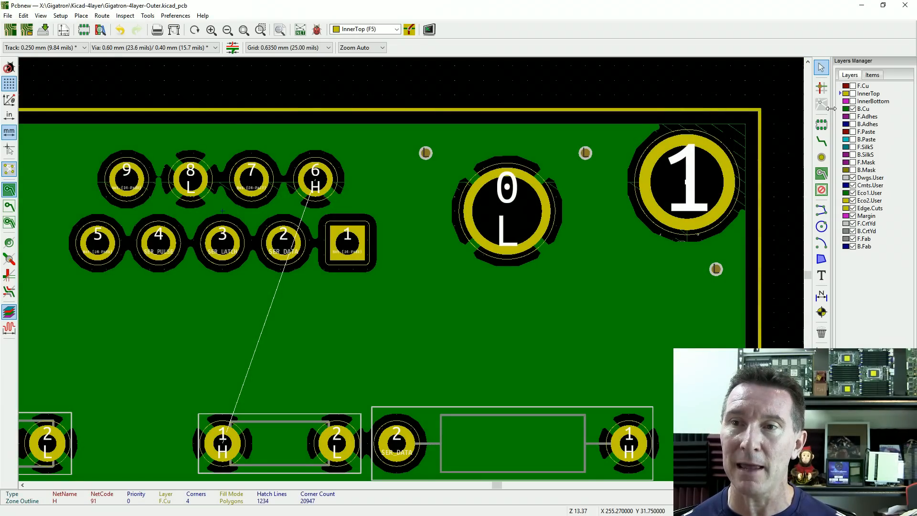
# Step: Make B.Cu the active layer and review the properties of its copper zone near the serial connector
pyautogui.click(846, 110)
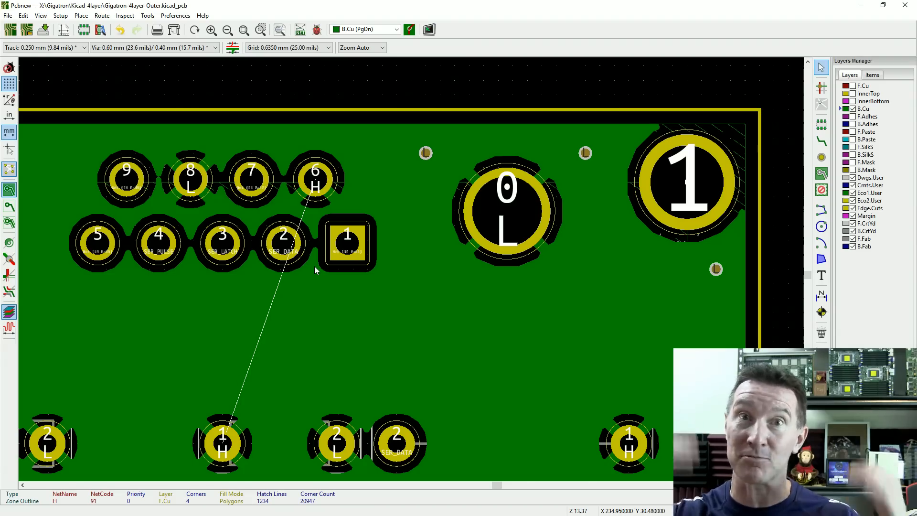
pyautogui.doubleClick(394, 124)
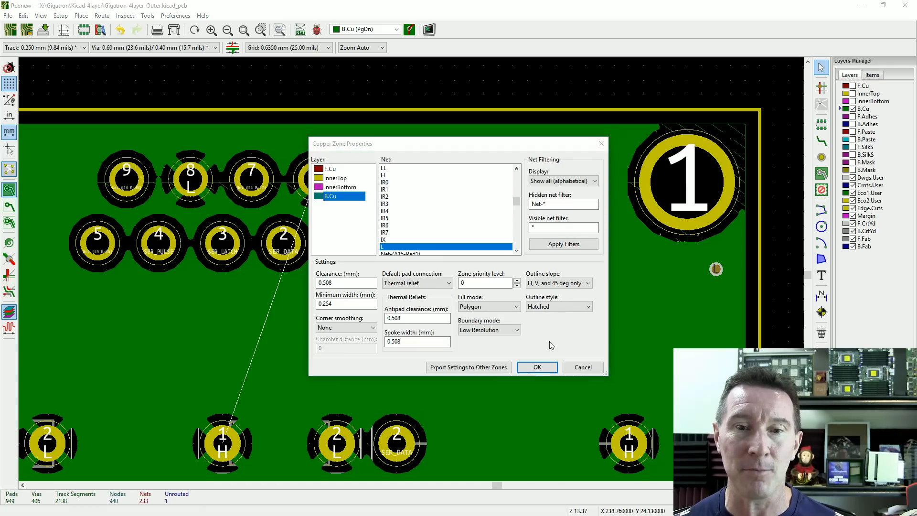
pyautogui.click(545, 372)
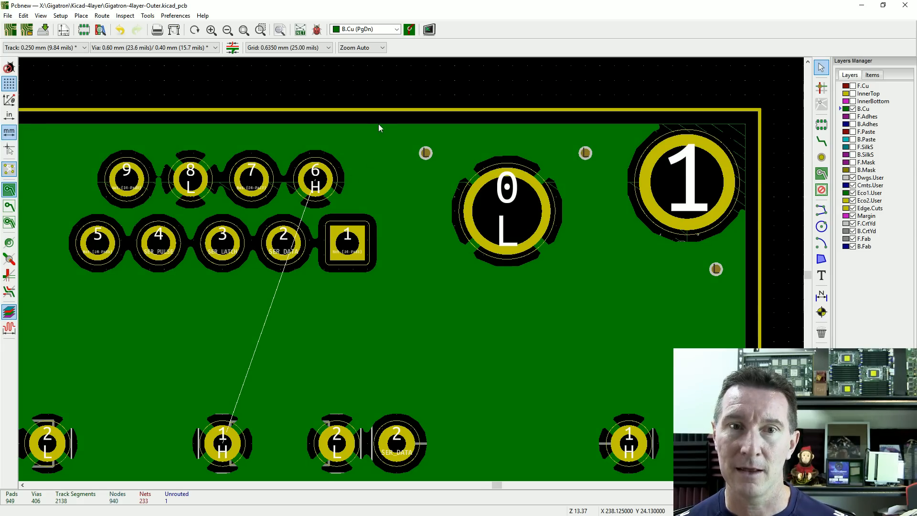
# Step: Filter the net list in the B.Cu zone's properties to L and accept the zone settings
pyautogui.press('e')
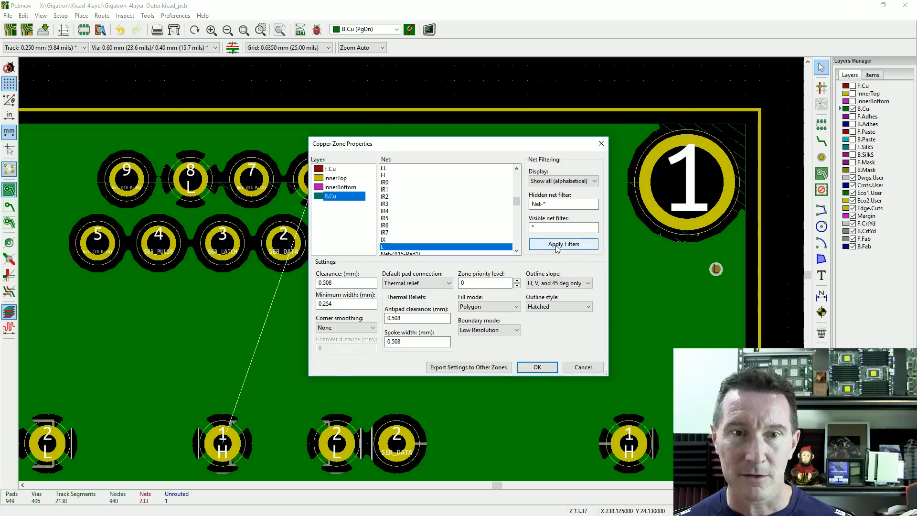
pyautogui.doubleClick(549, 230)
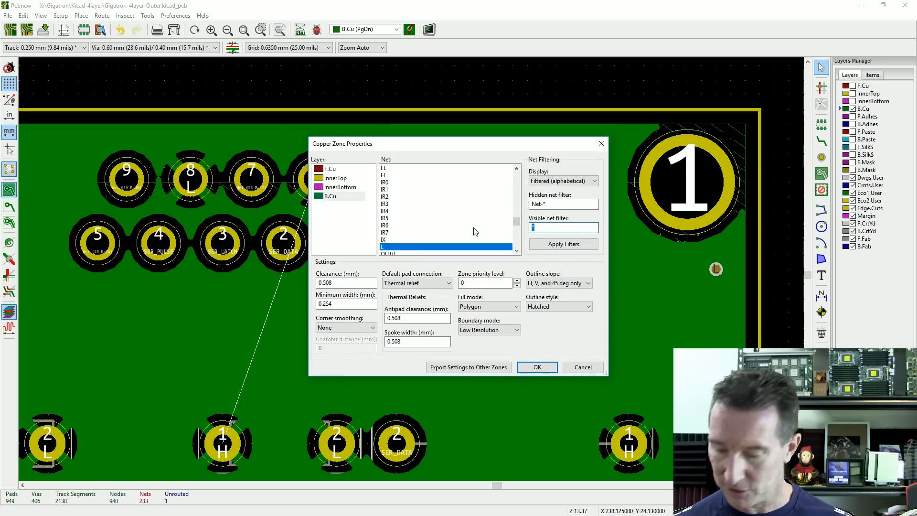
pyautogui.click(564, 244)
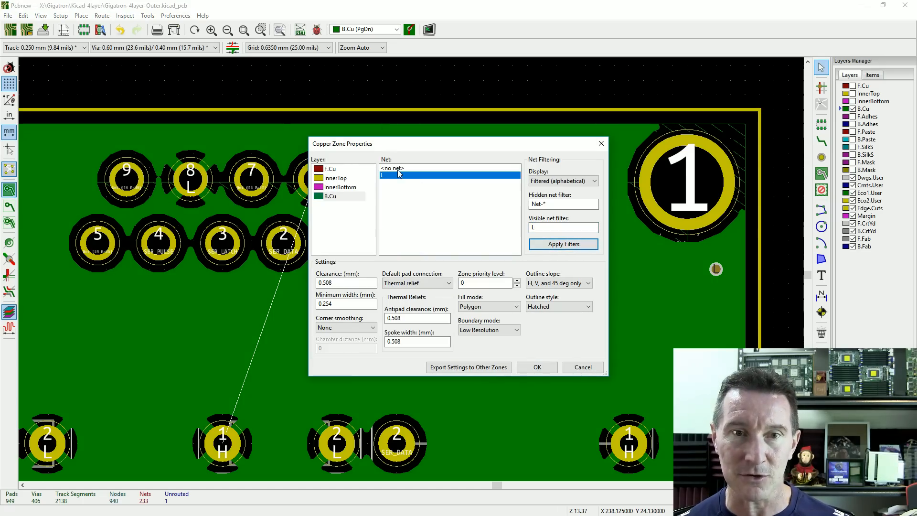
pyautogui.click(538, 367)
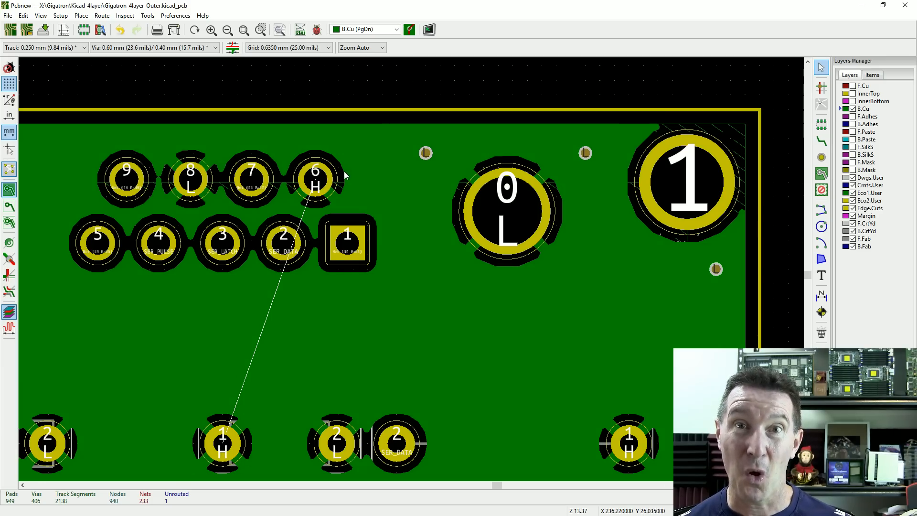
# Step: Try moving and deleting the overlapping copper zones on B.Cu
pyautogui.scroll(-4, 343, 180)
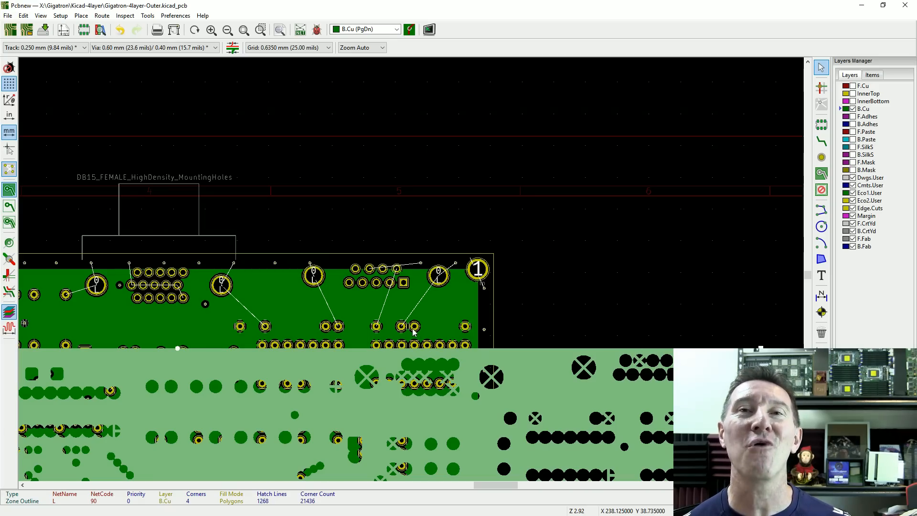
pyautogui.scroll(2, 419, 319)
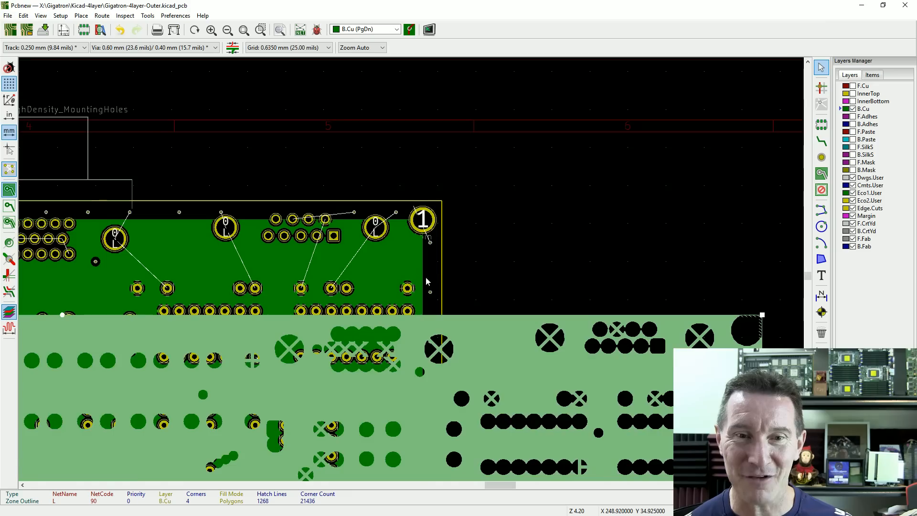
pyautogui.click(398, 215)
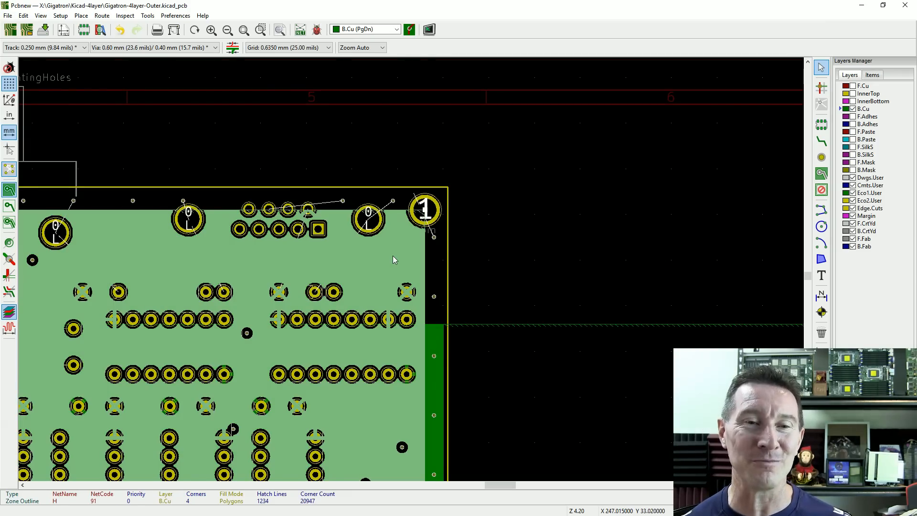
pyautogui.press('Delete')
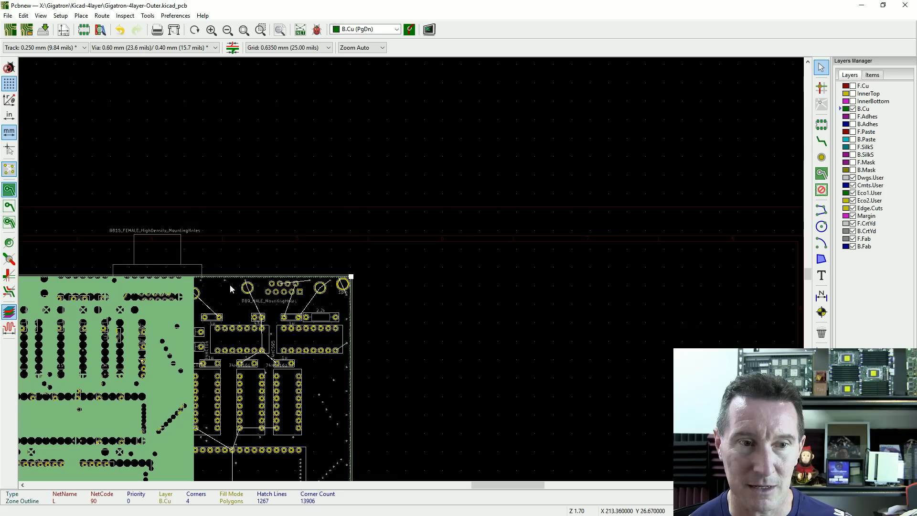
# Step: Review the Copper Zone Properties of the L-net zone on B.Cu at the board's upper edge
pyautogui.scroll(4, 231, 284)
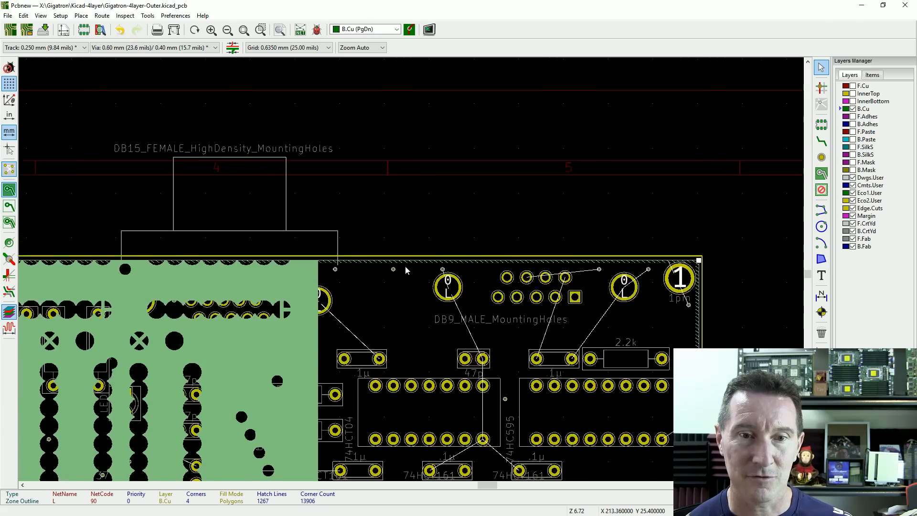
pyautogui.doubleClick(411, 258)
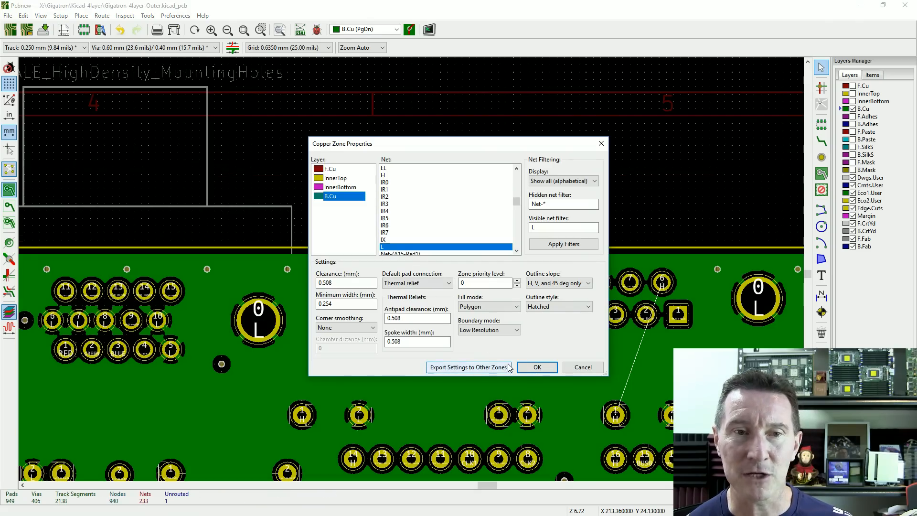
pyautogui.click(537, 368)
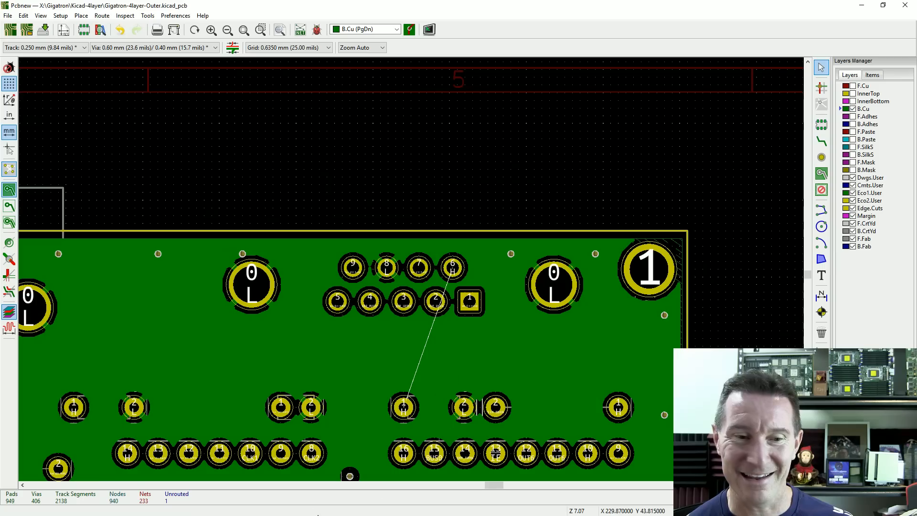
# Step: Show the F.Cu layer, make it active, and inspect the copper around J4's pads
pyautogui.click(852, 85)
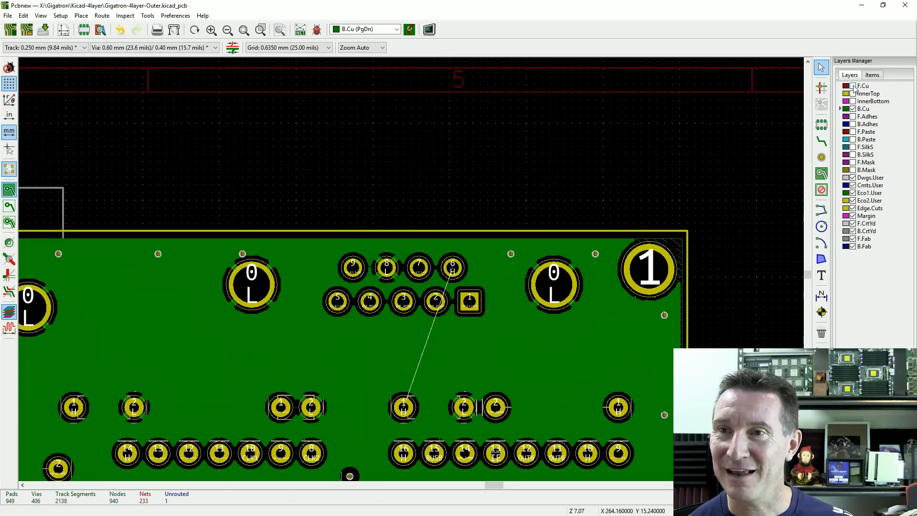
pyautogui.click(863, 85)
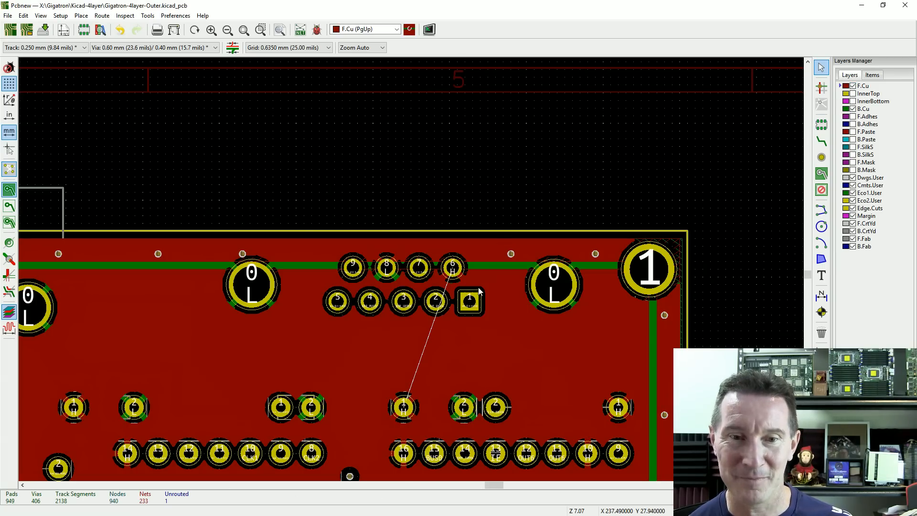
pyautogui.scroll(2, 481, 301)
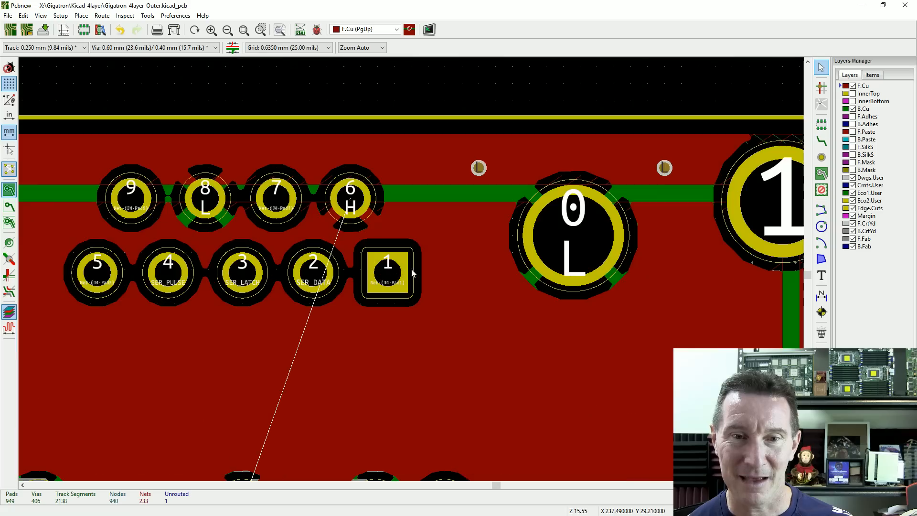
# Step: List the board's unconnected items in DRC Control and go to the reported pad 6 of J4
pyautogui.click(148, 15)
pyautogui.click(153, 64)
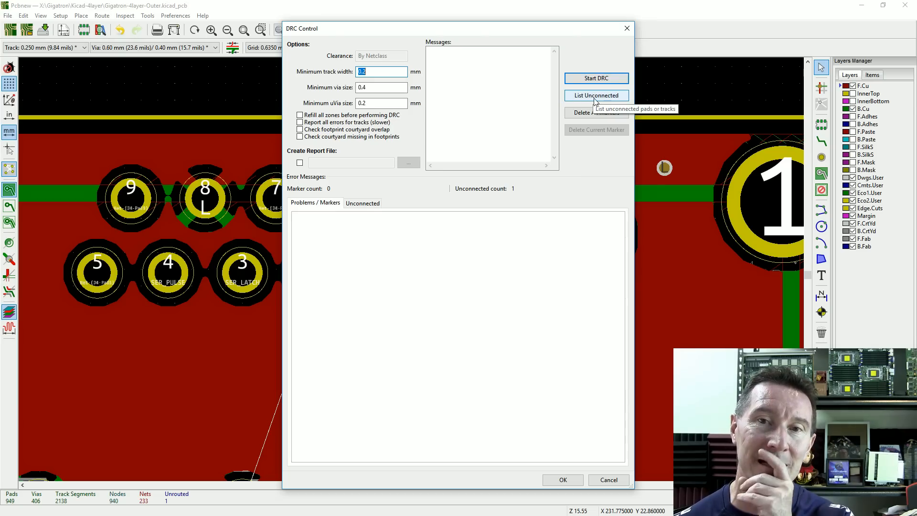
pyautogui.click(564, 481)
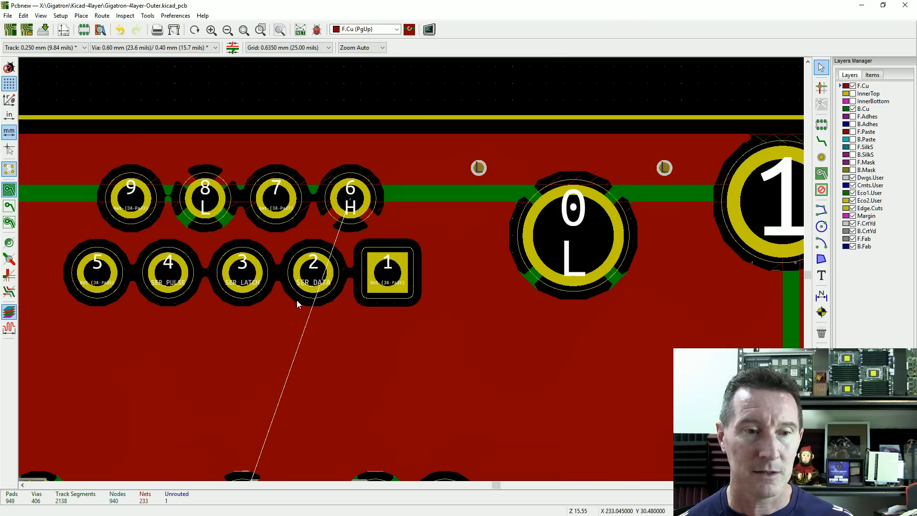
pyautogui.click(316, 30)
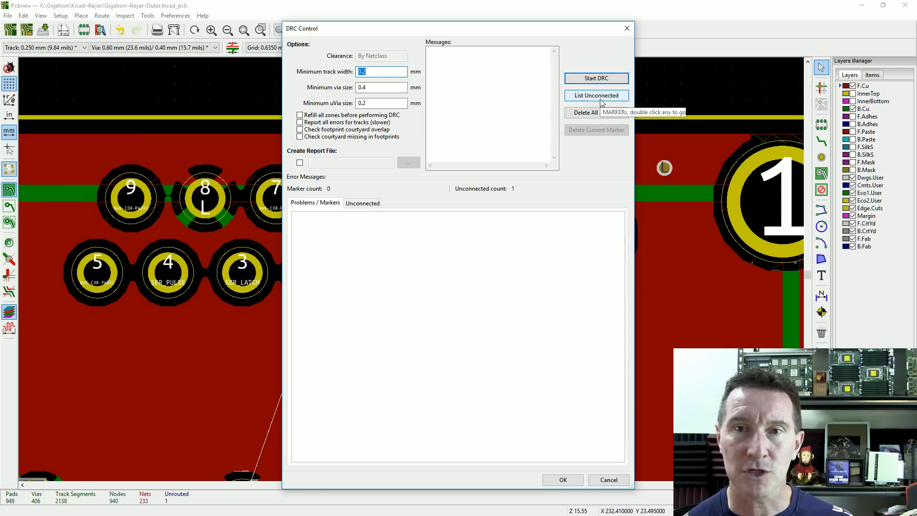
pyautogui.click(597, 95)
pyautogui.click(488, 228)
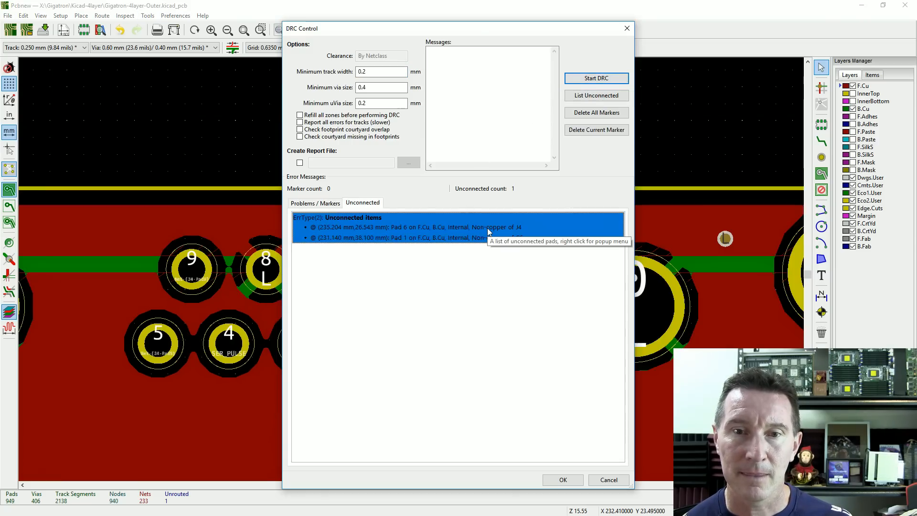
pyautogui.doubleClick(488, 228)
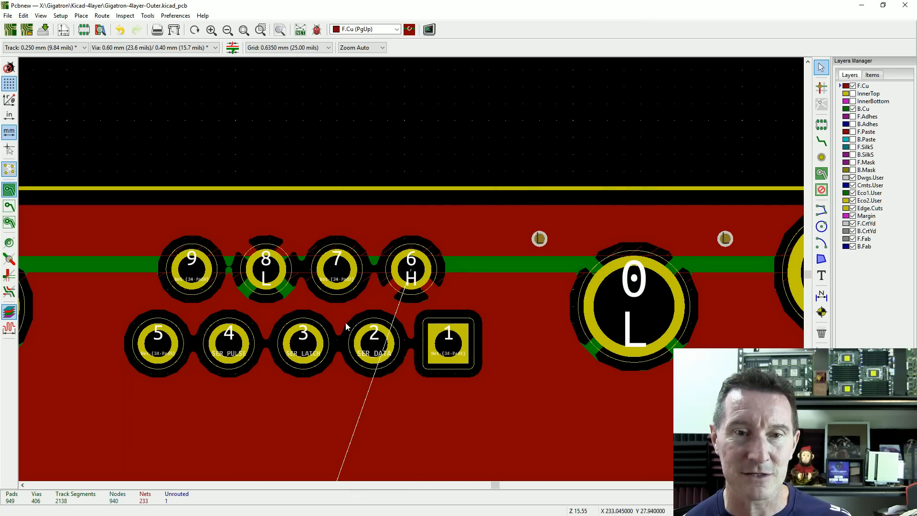
# Step: Compare the thermal relief connections of J4's pad 6 and C6's pad 1 with both outer copper layers shown
pyautogui.moveTo(504, 419); pyautogui.dragTo(488, 325, button='middle')
pyautogui.scroll(-3, 494, 182)
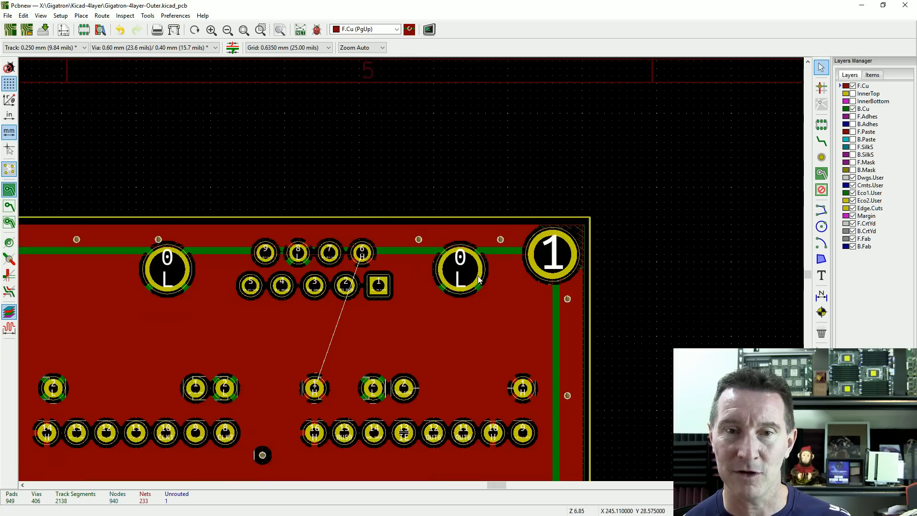
pyautogui.scroll(3, 415, 269)
pyautogui.moveTo(419, 168); pyautogui.dragTo(514, 190)
pyautogui.press('Escape')
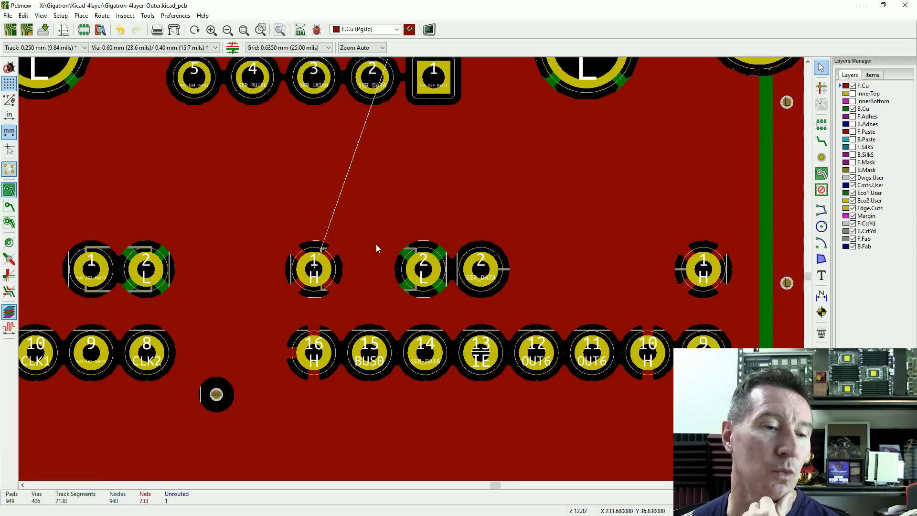
pyautogui.scroll(-2, 372, 248)
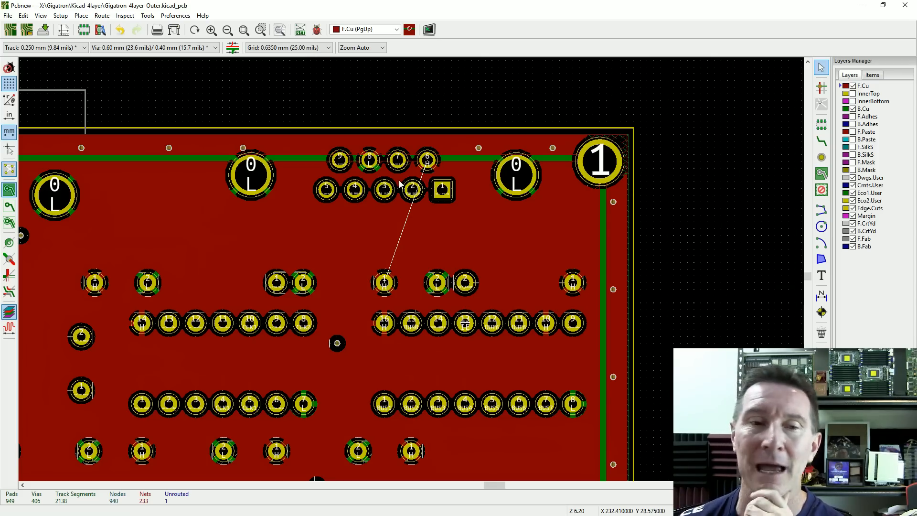
# Step: Run the design rules check on the whole board
pyautogui.click(124, 16)
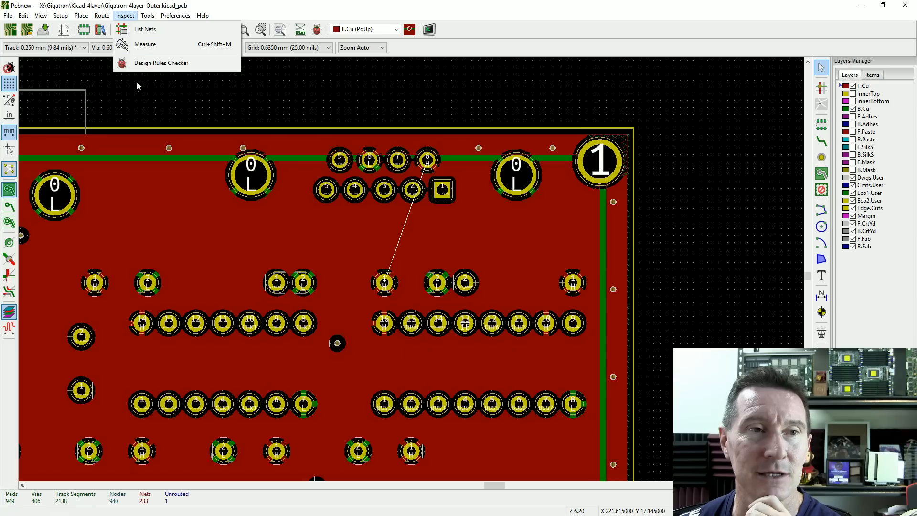
pyautogui.click(155, 64)
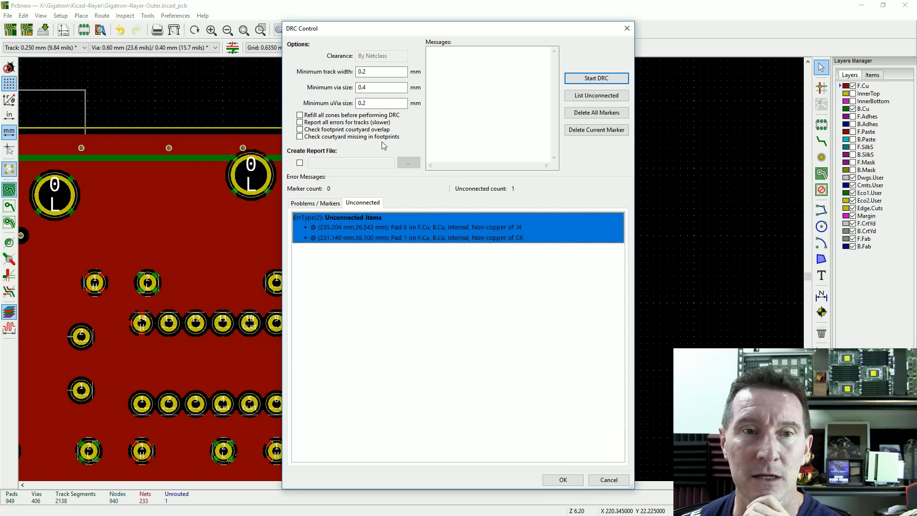
pyautogui.click(588, 79)
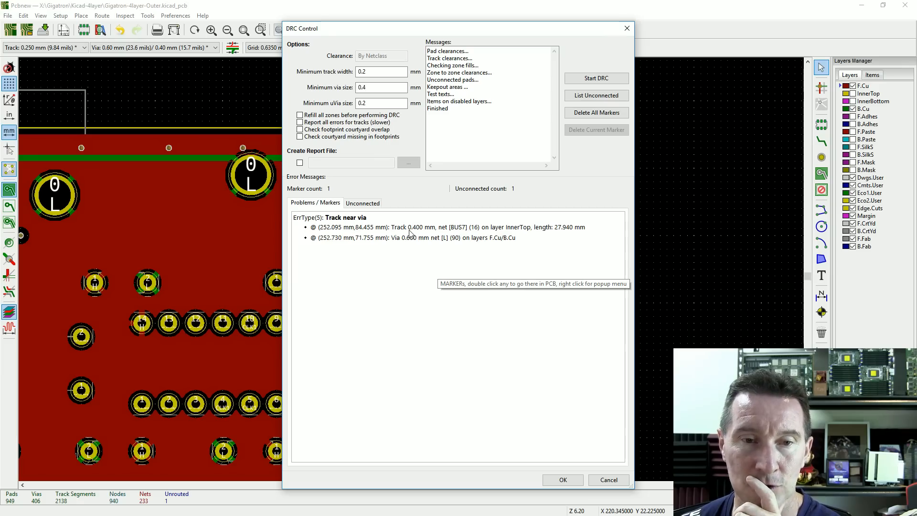
# Step: Go to the Track near via error from the DRC list and examine the flagged via along the board edge
pyautogui.doubleClick(408, 244)
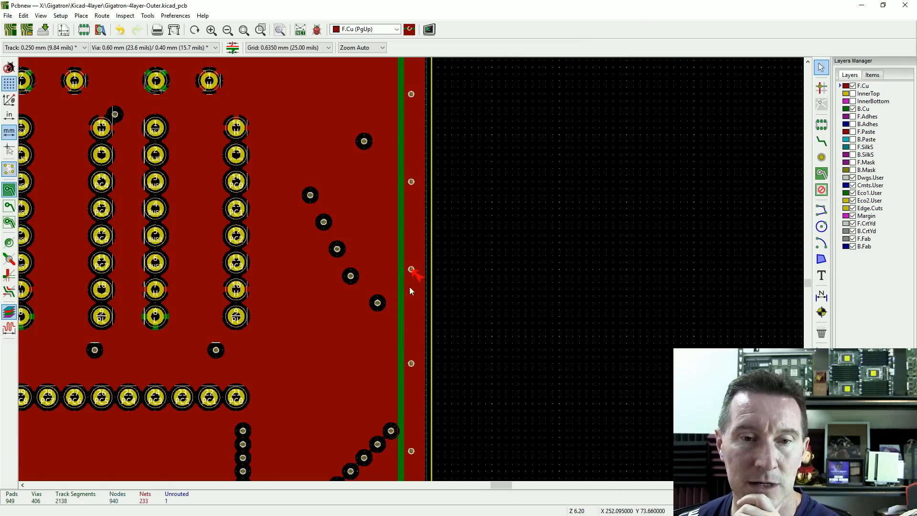
pyautogui.scroll(6, 411, 269)
pyautogui.scroll(-7, 412, 268)
pyautogui.scroll(4, 413, 272)
pyautogui.scroll(4, 411, 268)
pyautogui.scroll(-3, 412, 247)
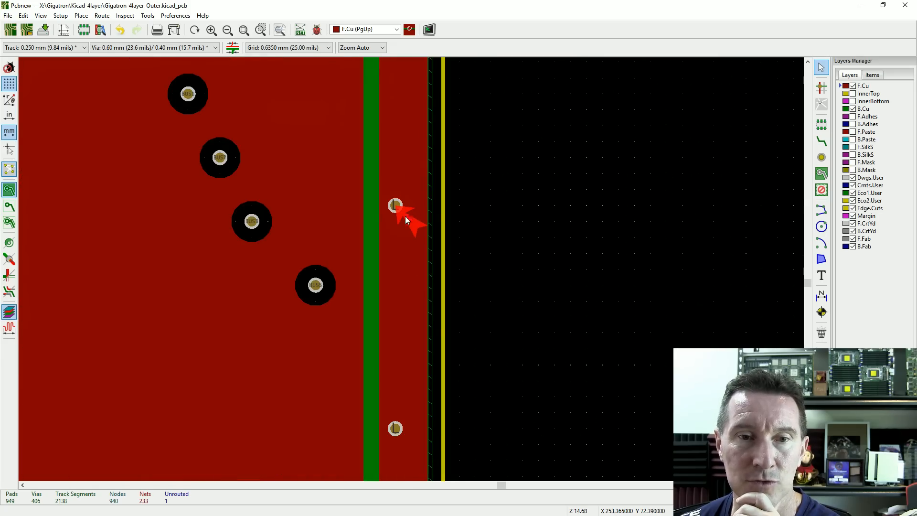
pyautogui.press('pagedown')
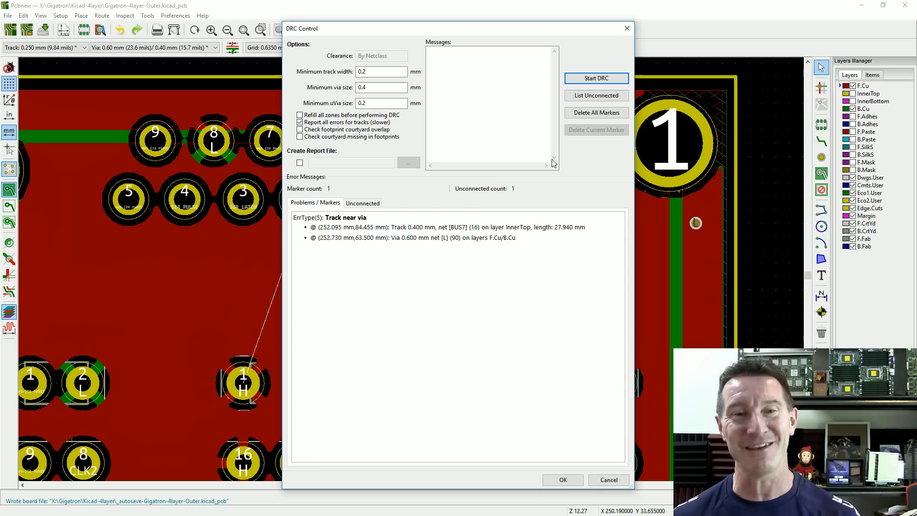
# Step: Rerun the design rules check with Report all errors for tracks enabled
pyautogui.click(595, 79)
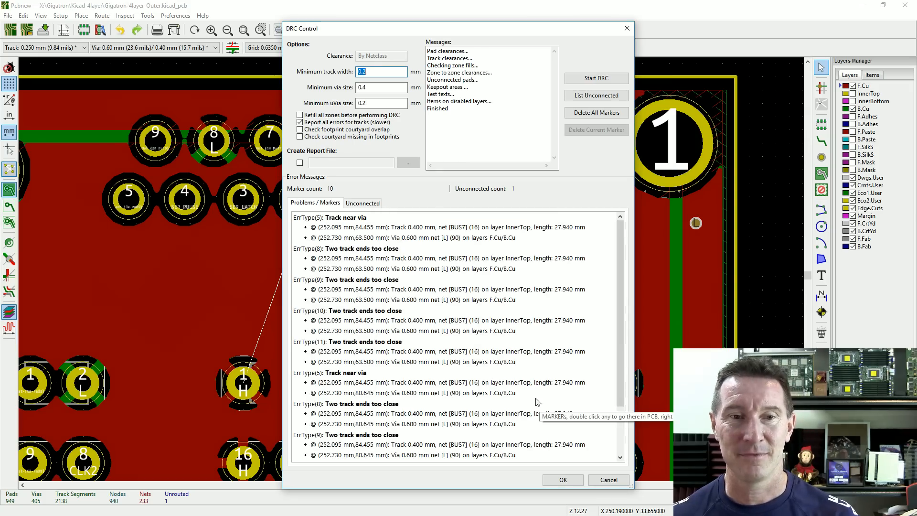
# Step: Look through the Track near via and Two track ends too close errors in the DRC list
pyautogui.scroll(-2, 434, 310)
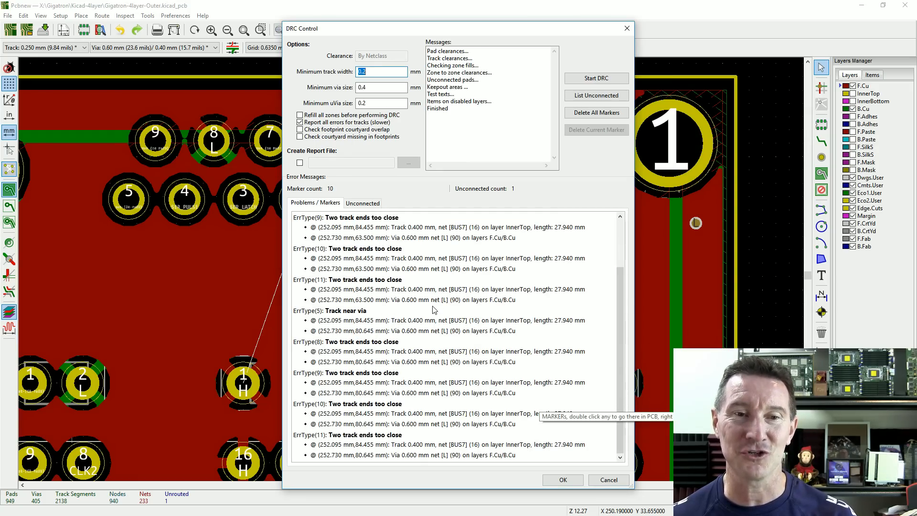
pyautogui.scroll(2, 423, 334)
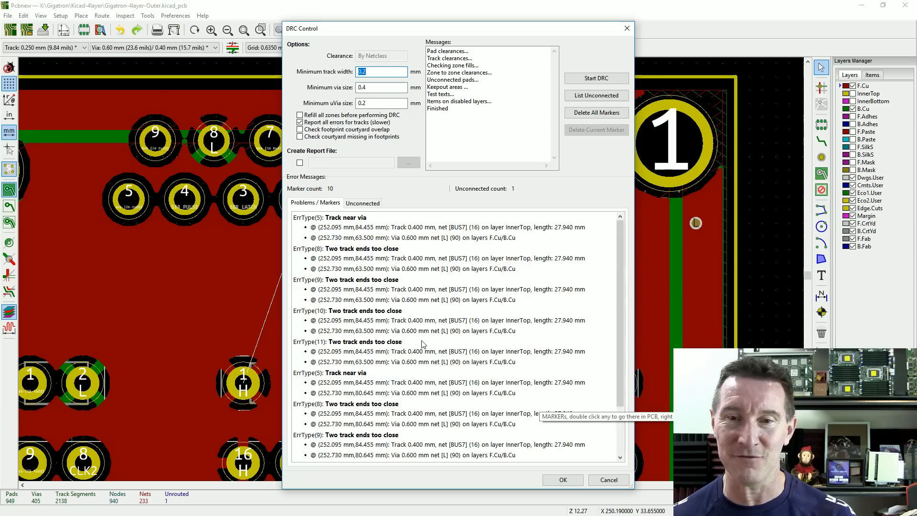
pyautogui.scroll(-2, 419, 267)
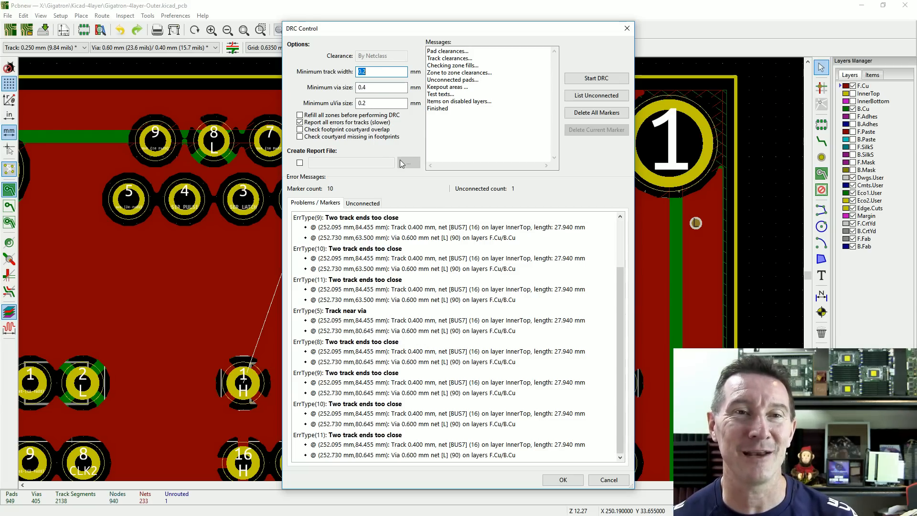
pyautogui.scroll(2, 475, 231)
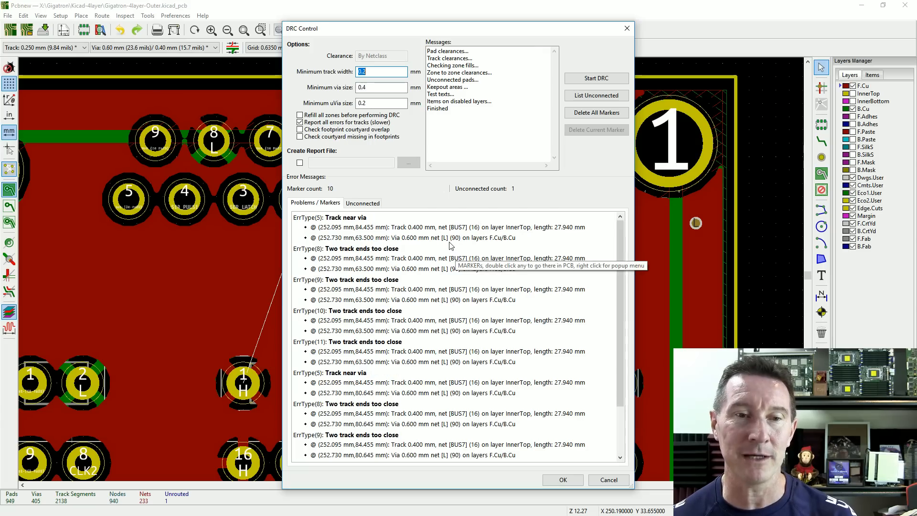
pyautogui.scroll(-2, 449, 243)
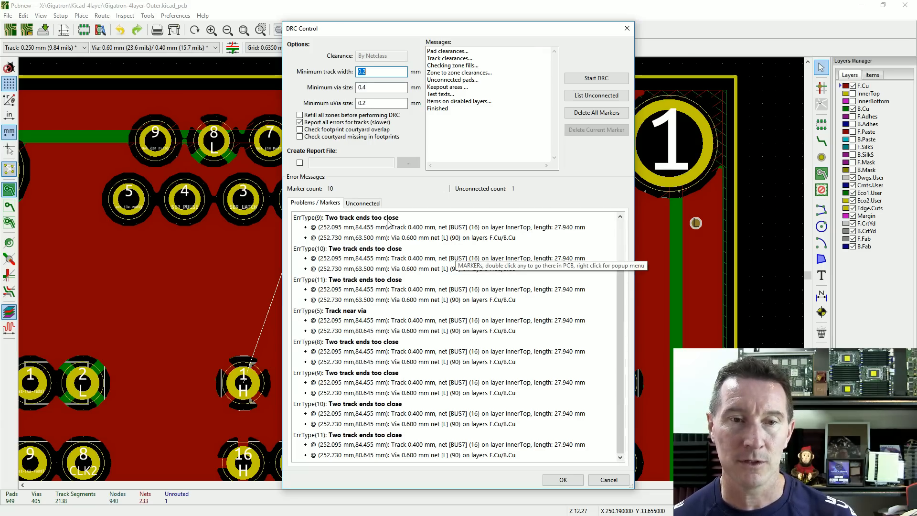
pyautogui.scroll(2, 397, 232)
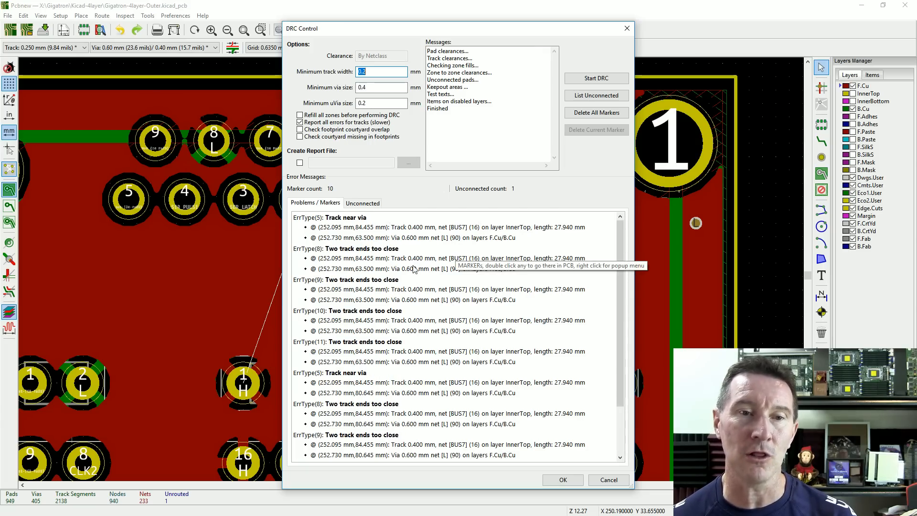
# Step: Go to a Two track ends too close error from the DRC list and examine the flagged via near the board edge
pyautogui.doubleClick(415, 268)
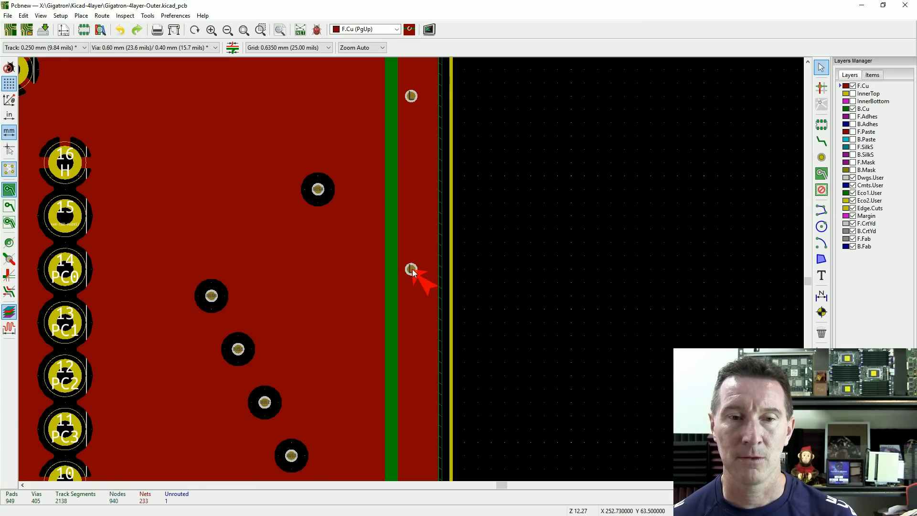
pyautogui.scroll(-5, 413, 270)
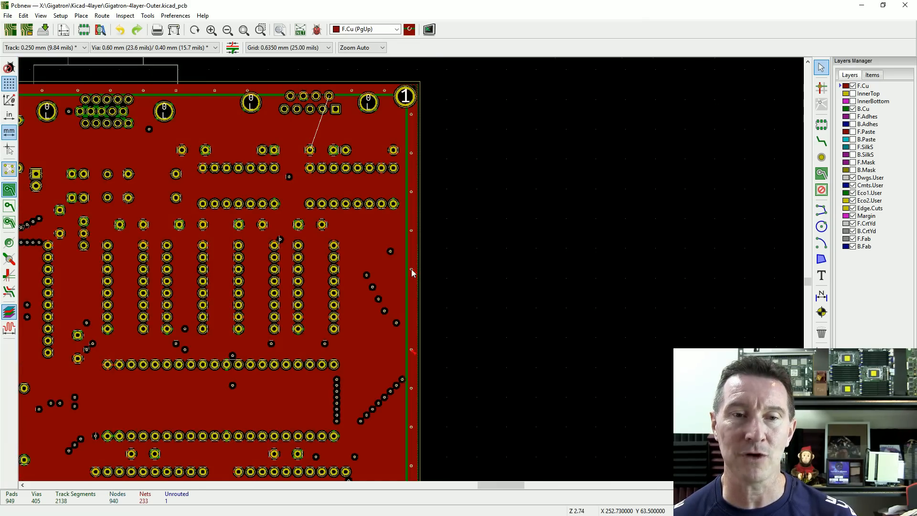
pyautogui.scroll(8, 412, 270)
pyautogui.scroll(6, 411, 269)
pyautogui.scroll(-7, 412, 269)
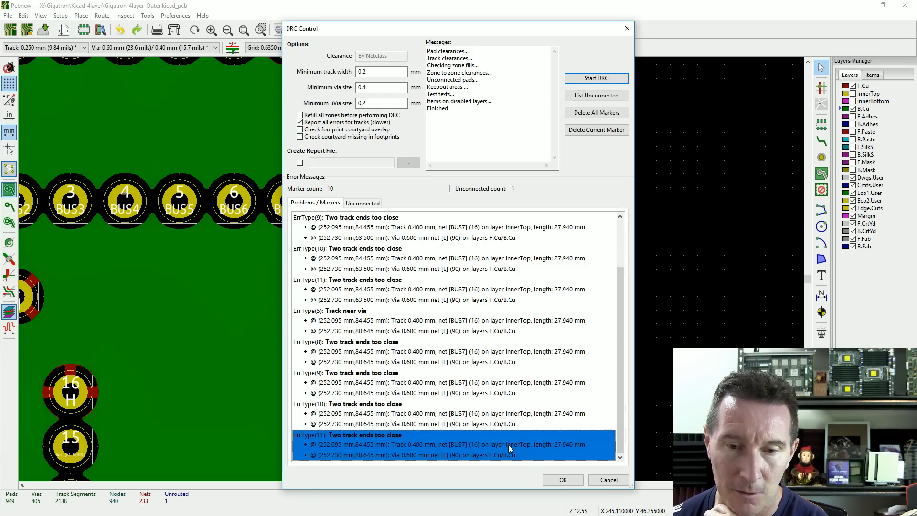
# Step: Show the InnerTop layer, make it the active layer, and close the DRC dialog
pyautogui.click(853, 94)
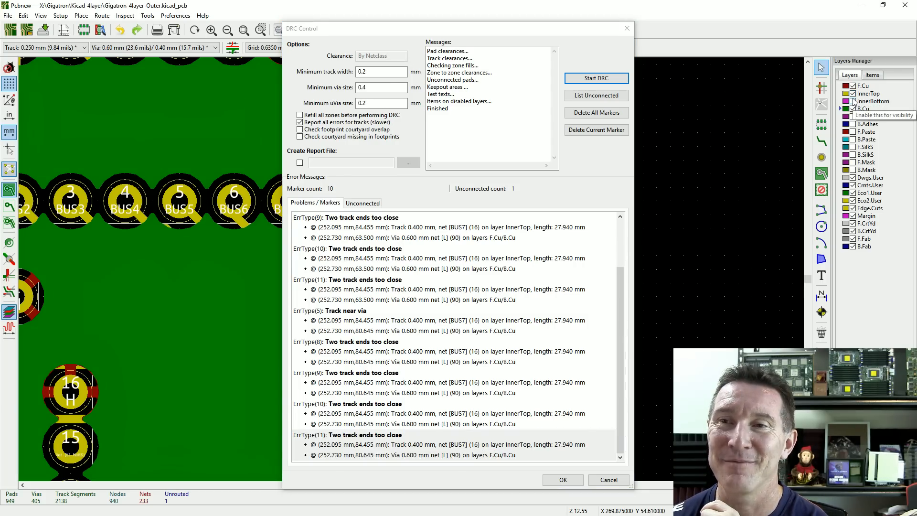
pyautogui.click(869, 94)
pyautogui.click(630, 30)
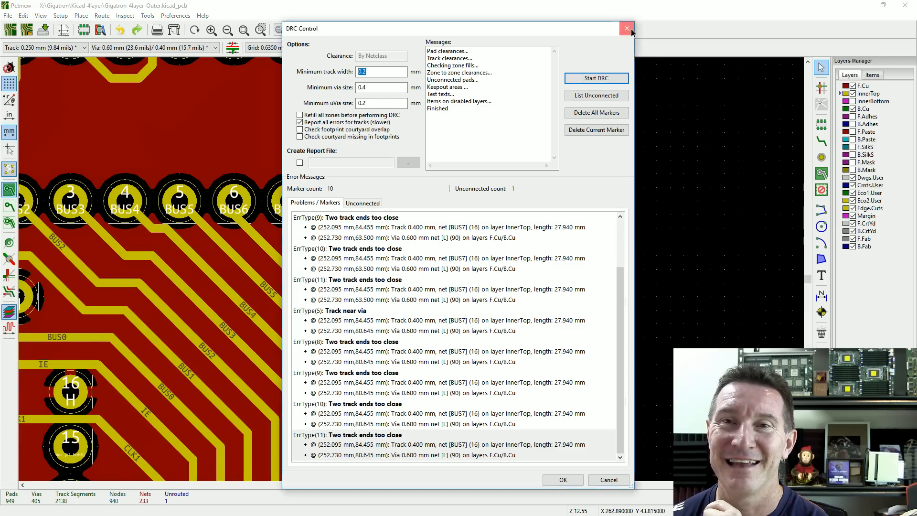
pyautogui.click(629, 30)
# Step: Examine the InnerTop tracks running beside the row of stitching vias along the board's edge
pyautogui.scroll(-1, 478, 319)
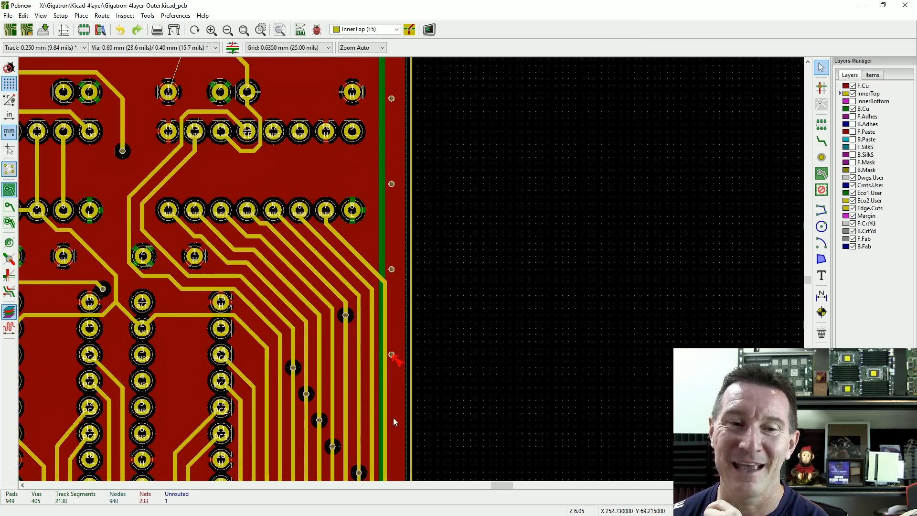
pyautogui.scroll(-1, 395, 411)
pyautogui.scroll(-2, 416, 270)
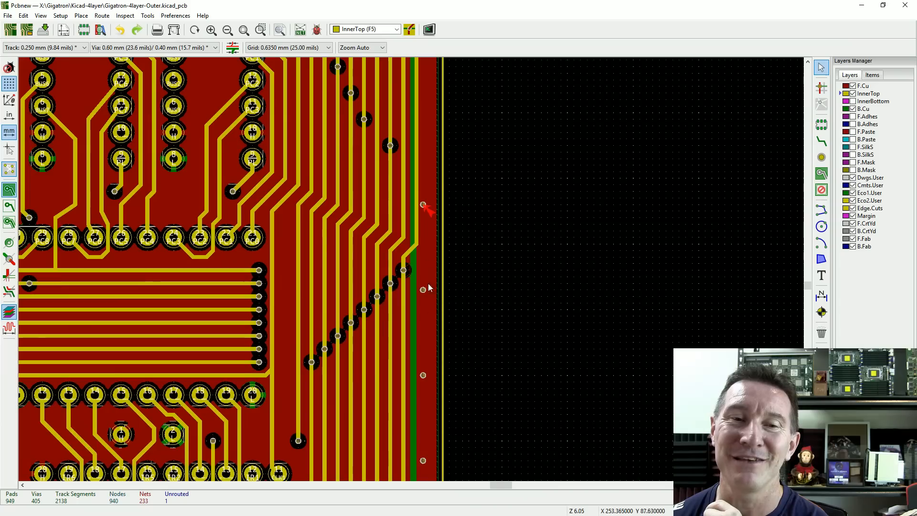
pyautogui.scroll(-2, 427, 366)
pyautogui.scroll(-3, 454, 335)
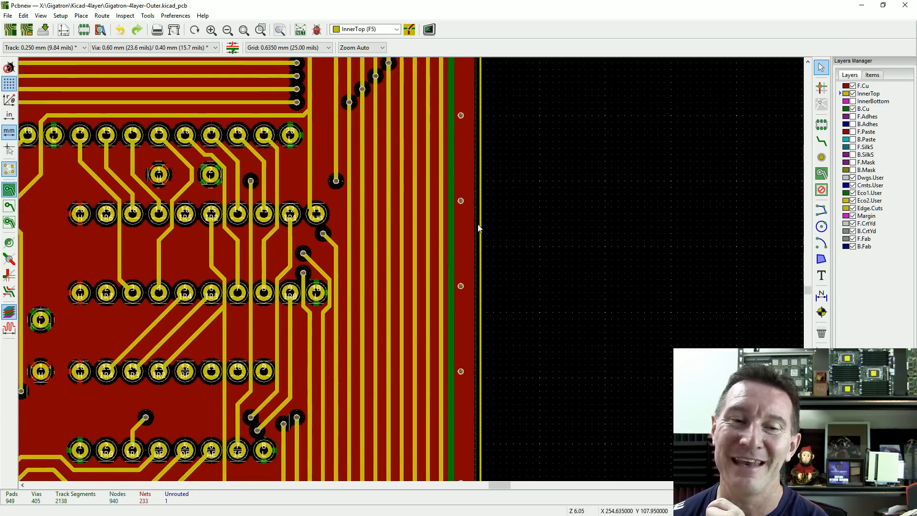
pyautogui.scroll(-3, 470, 389)
pyautogui.scroll(-7, 489, 200)
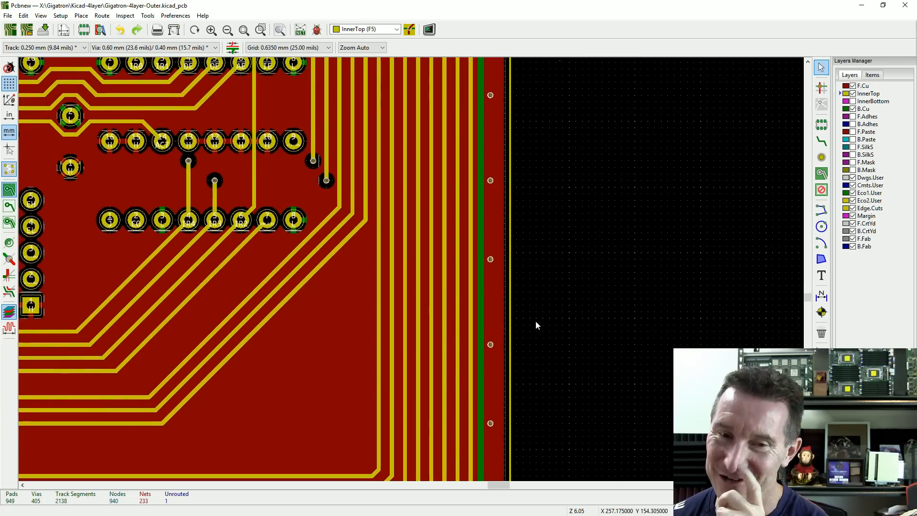
pyautogui.scroll(12, 526, 193)
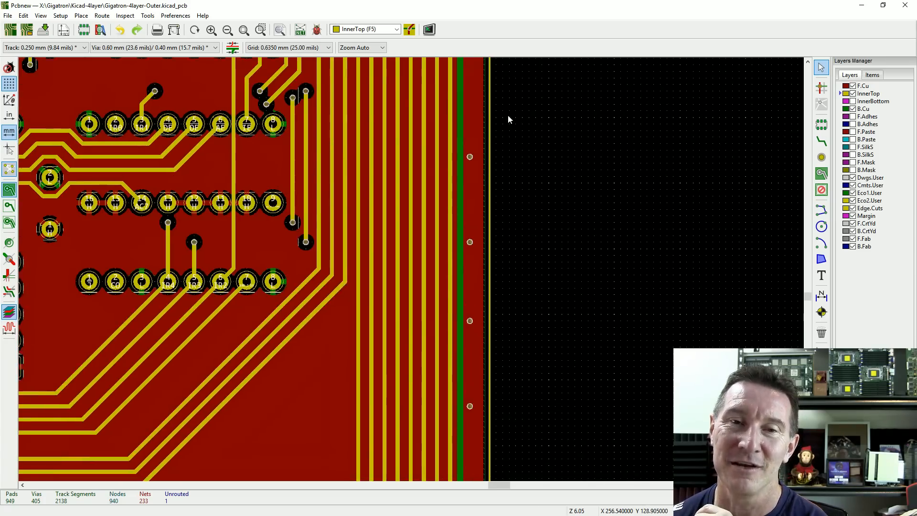
pyautogui.scroll(6, 514, 89)
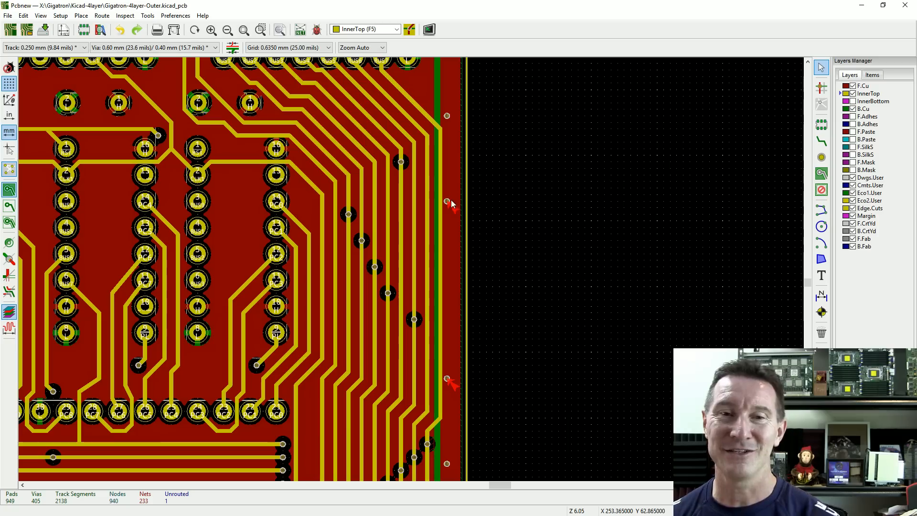
# Step: Delete the two flagged stitching vias of net L beside the BUS7 track
pyautogui.click(448, 201)
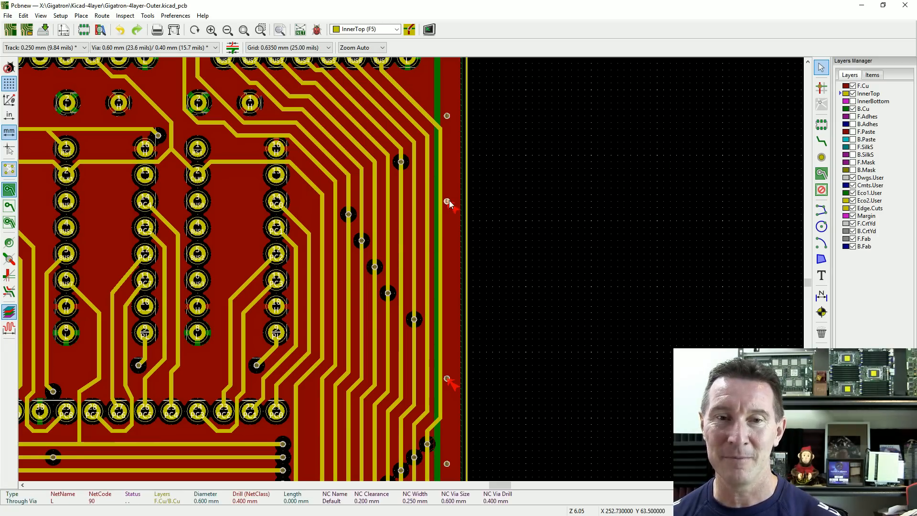
pyautogui.press('Delete')
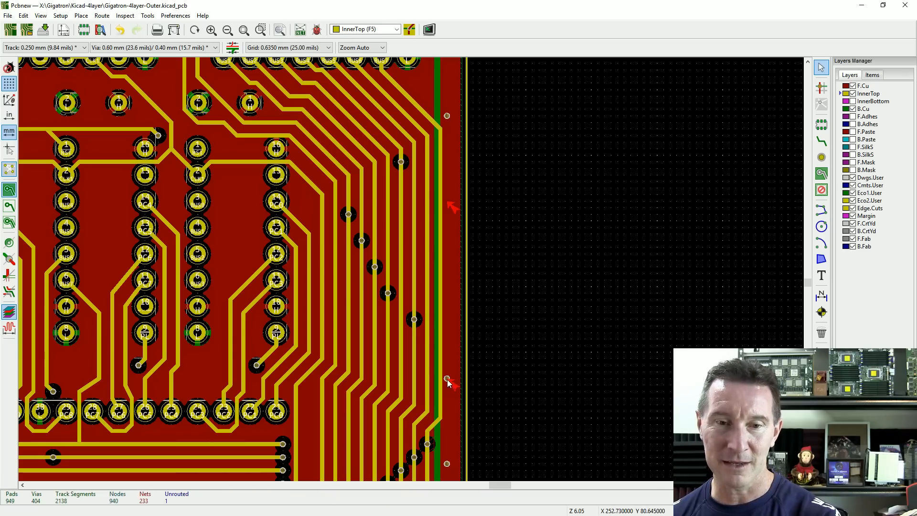
pyautogui.click(447, 379)
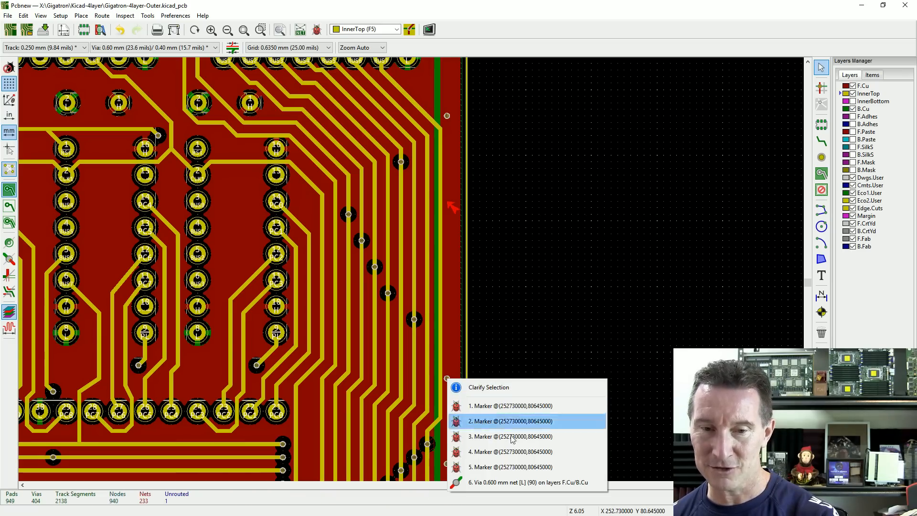
pyautogui.click(507, 483)
pyautogui.press('Delete')
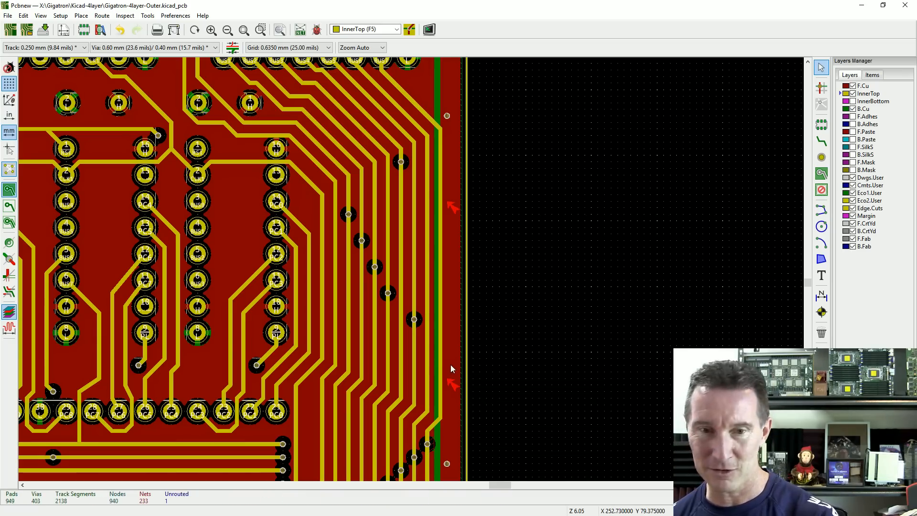
# Step: Examine the spacing between the InnerTop tracks and the stitching vias around the rest of the board's perimeter
pyautogui.scroll(-1, 449, 374)
pyautogui.scroll(-4, 411, 268)
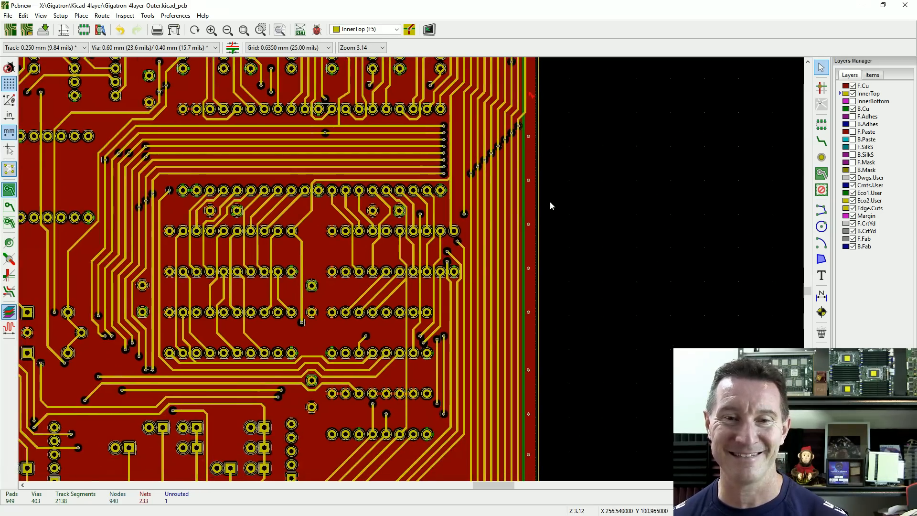
pyautogui.moveTo(579, 338); pyautogui.dragTo(567, 90, button='middle')
pyautogui.moveTo(356, 387); pyautogui.dragTo(677, 338, button='middle')
pyautogui.moveTo(50, 281); pyautogui.dragTo(439, 281, button='middle')
pyautogui.moveTo(165, 232); pyautogui.dragTo(450, 280, button='middle')
pyautogui.moveTo(353, 162); pyautogui.dragTo(366, 386, button='middle')
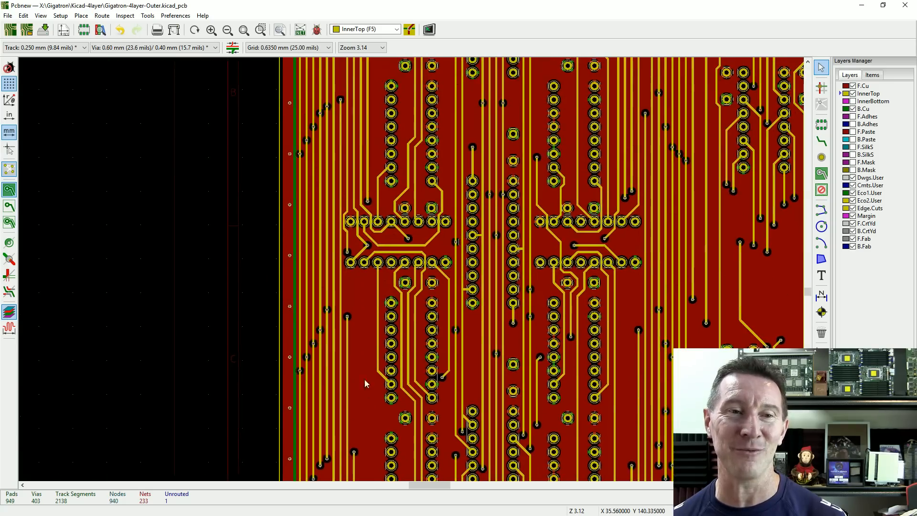
pyautogui.moveTo(325, 109); pyautogui.dragTo(342, 389, button='middle')
pyautogui.moveTo(356, 107); pyautogui.dragTo(250, 275, button='middle')
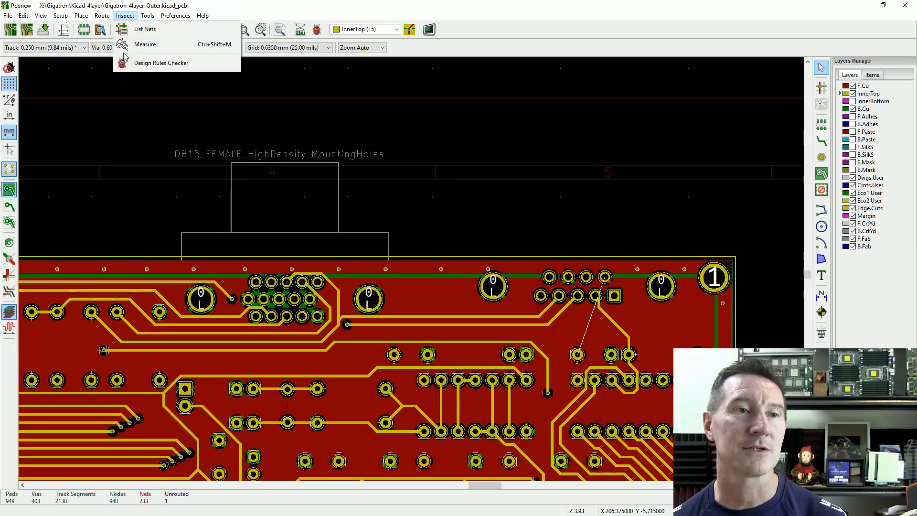
# Step: Run the design rules check again with Report all errors for tracks enabled
pyautogui.click(148, 65)
pyautogui.click(299, 122)
pyautogui.press('Return')
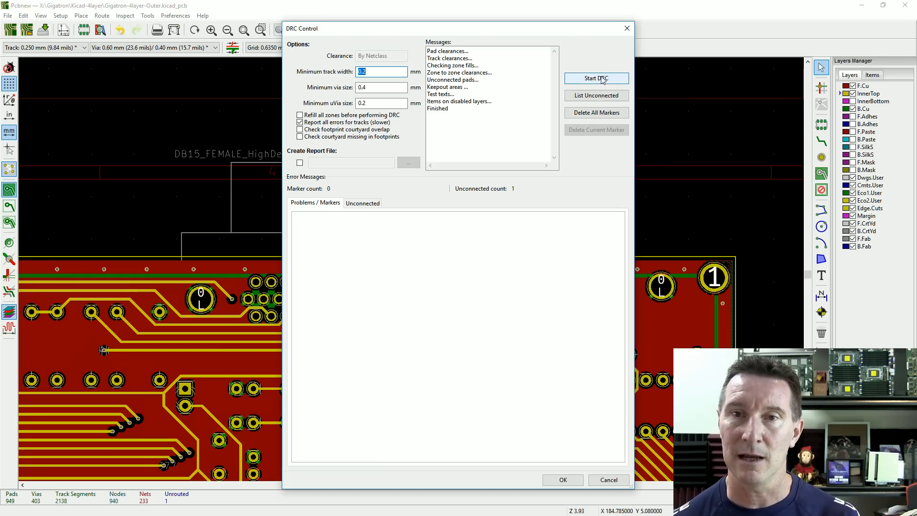
# Step: List the unconnected items and go to J4's pad 6 on the board from that list
pyautogui.click(598, 96)
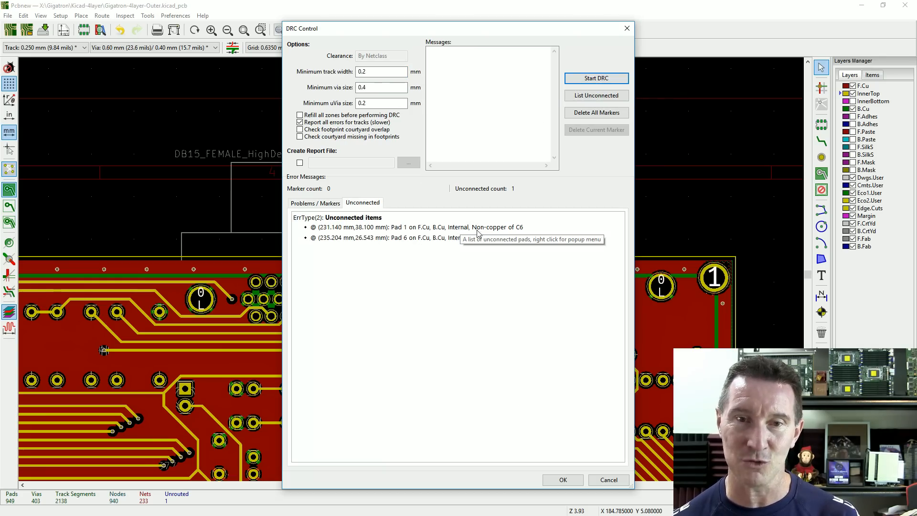
pyautogui.doubleClick(432, 238)
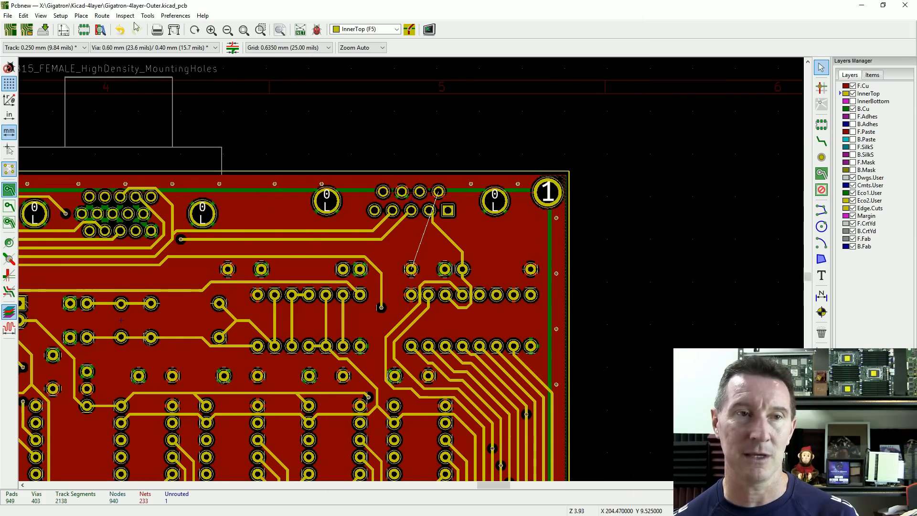
pyautogui.scroll(5, 454, 244)
# Step: Examine the area around the unrouted C6–J4 connection with InnerBottom active in high-contrast mode
pyautogui.scroll(1, 471, 215)
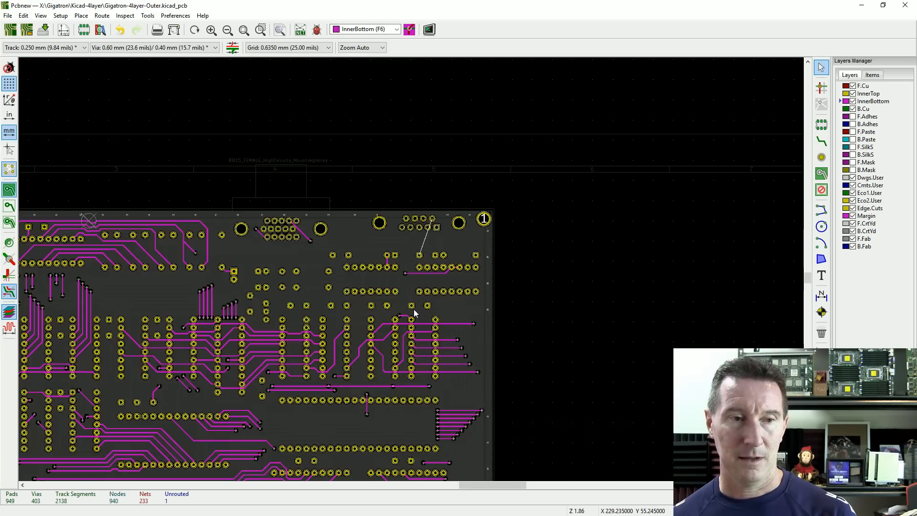
pyautogui.scroll(1, 419, 303)
pyautogui.hotkey('ctrl', 'h')
pyautogui.hotkey('ctrl', 'h')
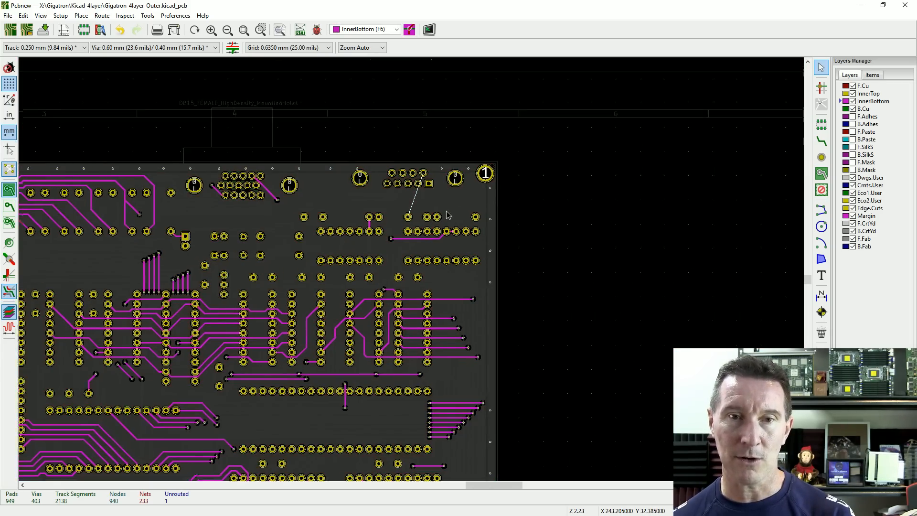
pyautogui.scroll(5, 402, 263)
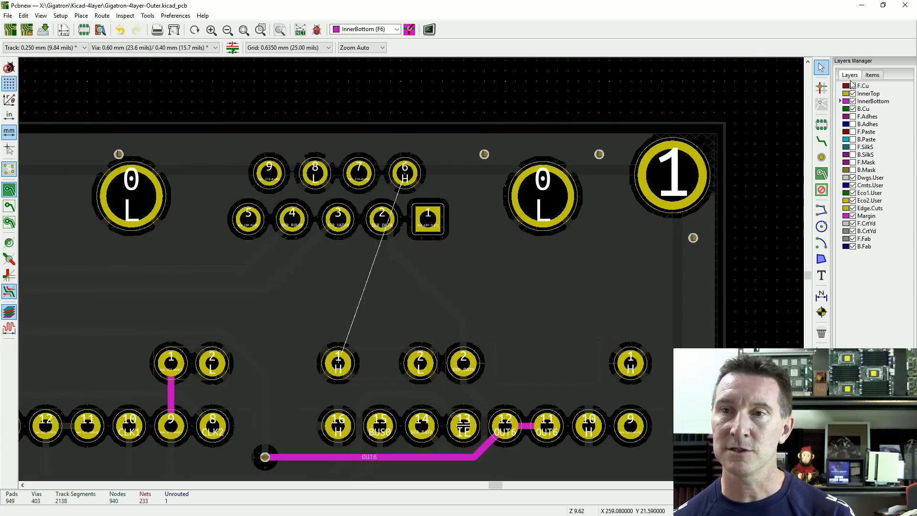
# Step: Compare the C6–J4 area on InnerTop, F.Cu and B.Cu, and inspect C6's pad 1
pyautogui.click(845, 94)
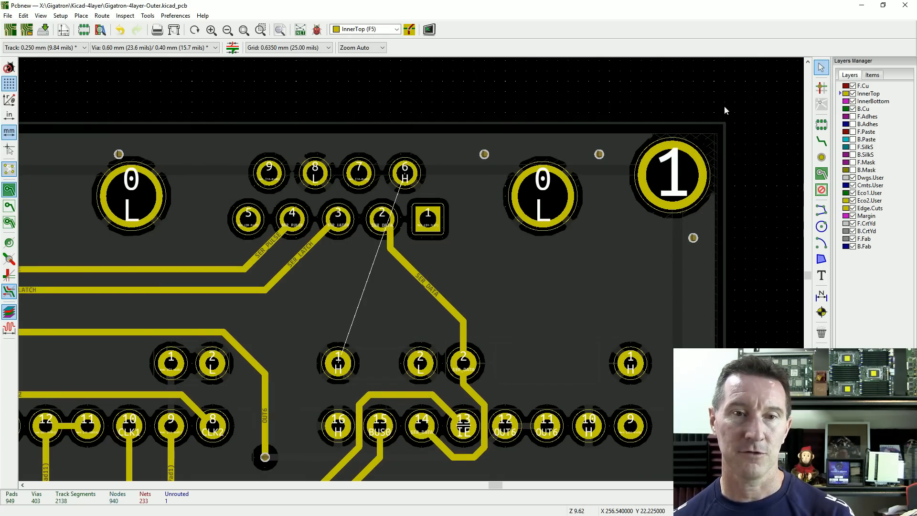
pyautogui.click(845, 86)
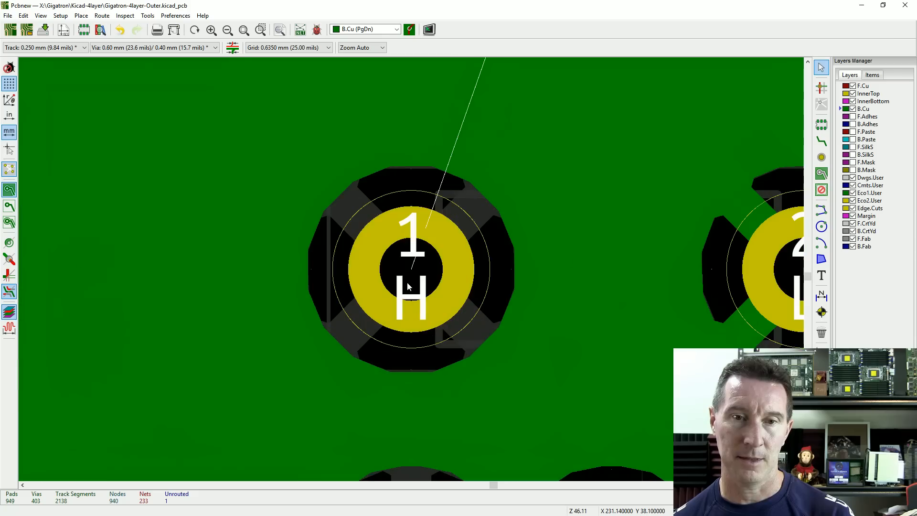
pyautogui.click(412, 274)
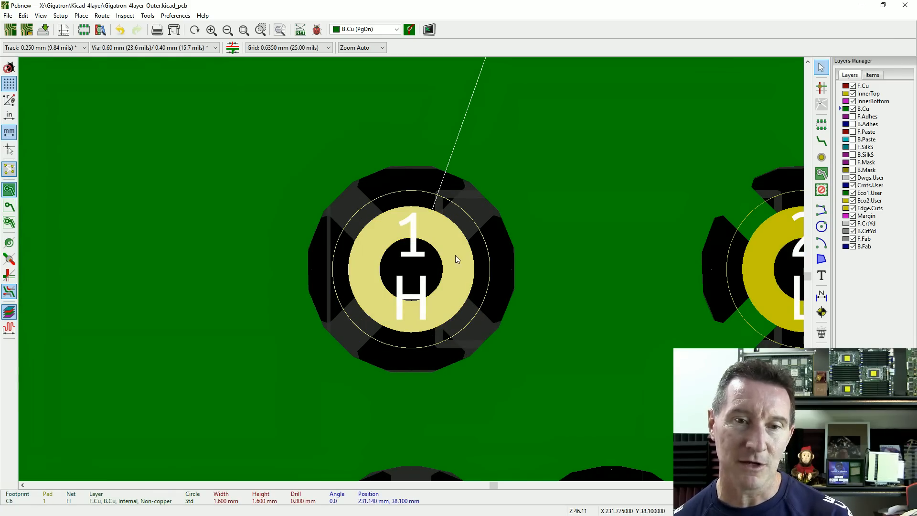
pyautogui.scroll(-6, 402, 266)
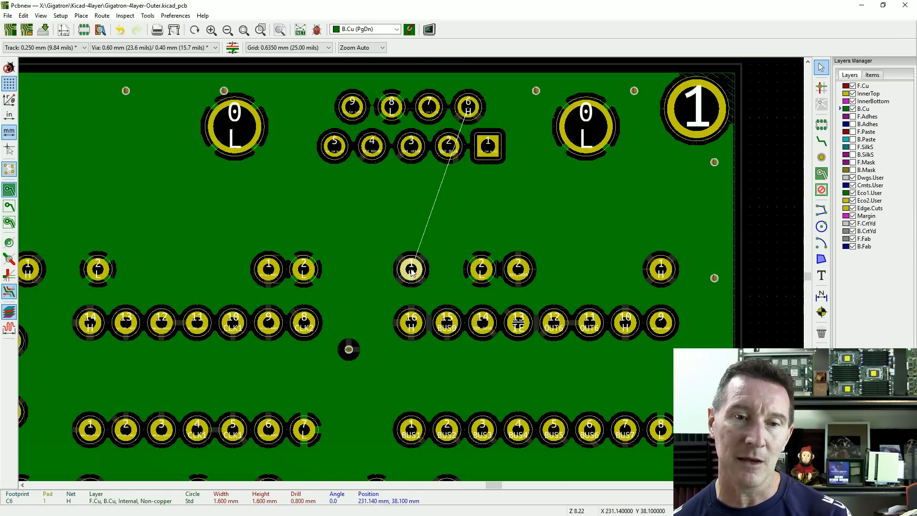
pyautogui.click(476, 197)
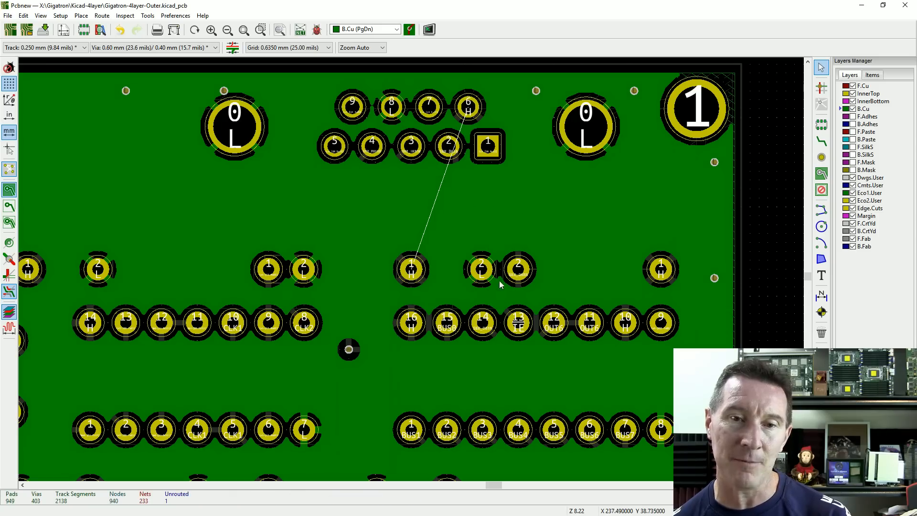
# Step: Inspect C6's pad 1 and its zone connections up close with high-contrast mode off
pyautogui.click(269, 421)
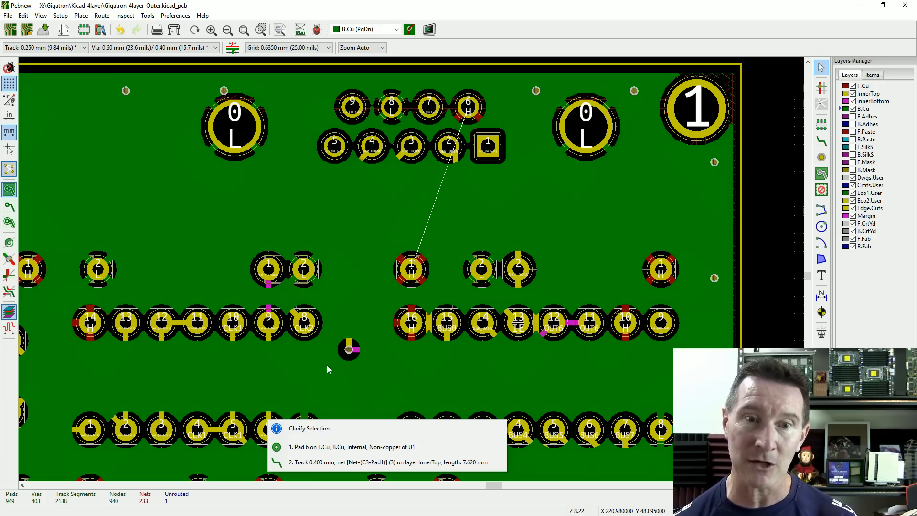
pyautogui.click(415, 273)
pyautogui.click(414, 273)
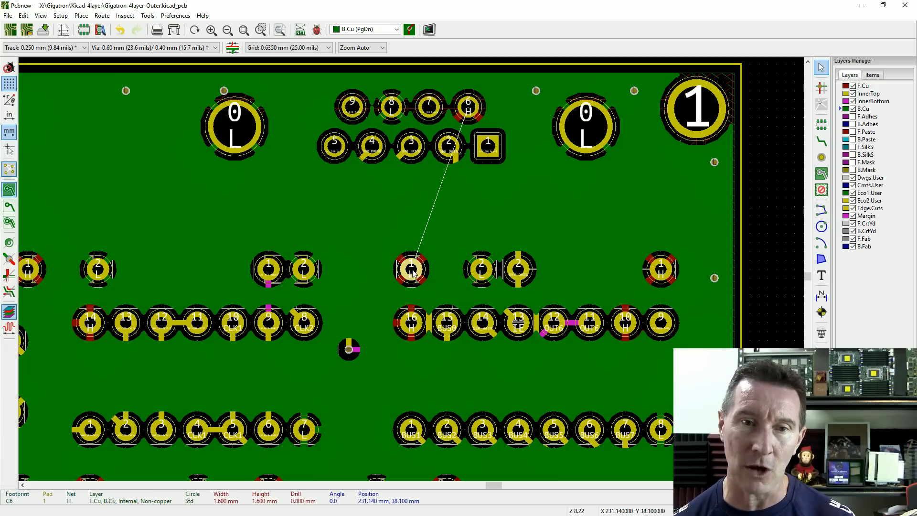
pyautogui.scroll(8, 414, 272)
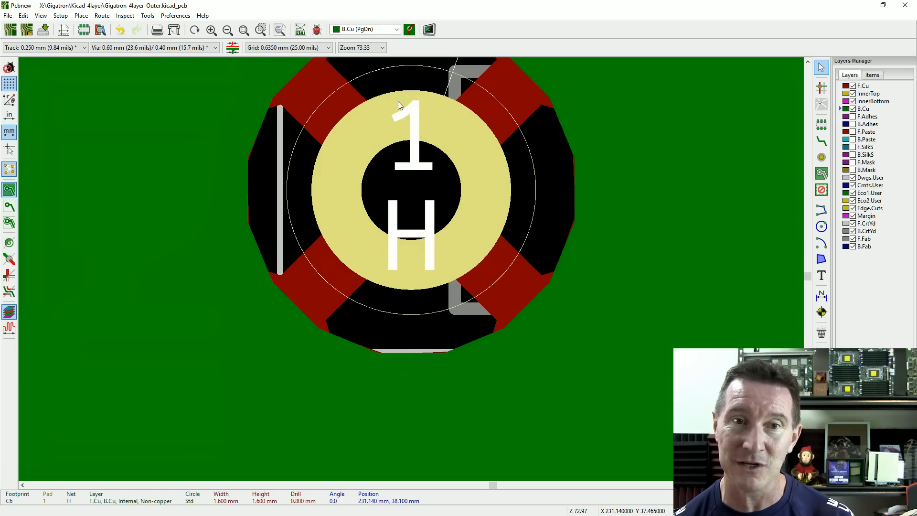
# Step: Review the whole board's copper one layer at a time in high-contrast mode: F.Cu, InnerTop, InnerBottom and B.Cu
pyautogui.press('F5')
pyautogui.press('Home')
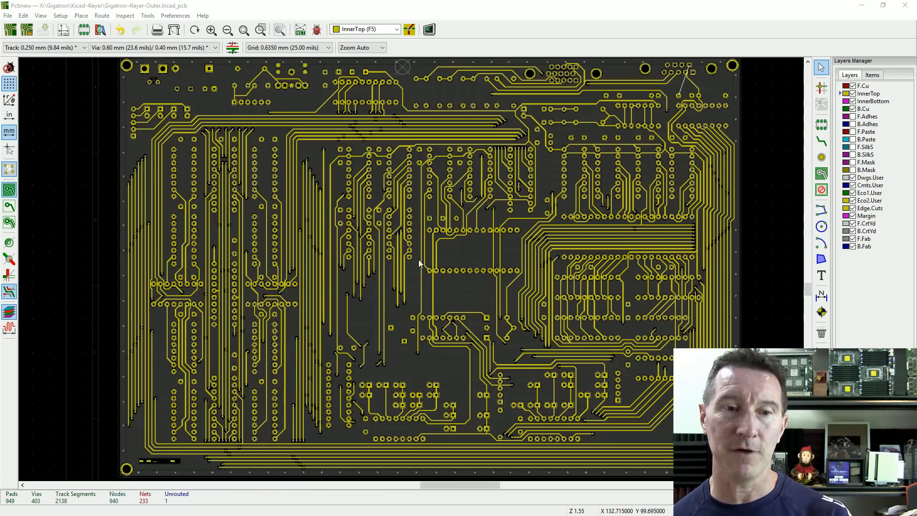
pyautogui.click(842, 87)
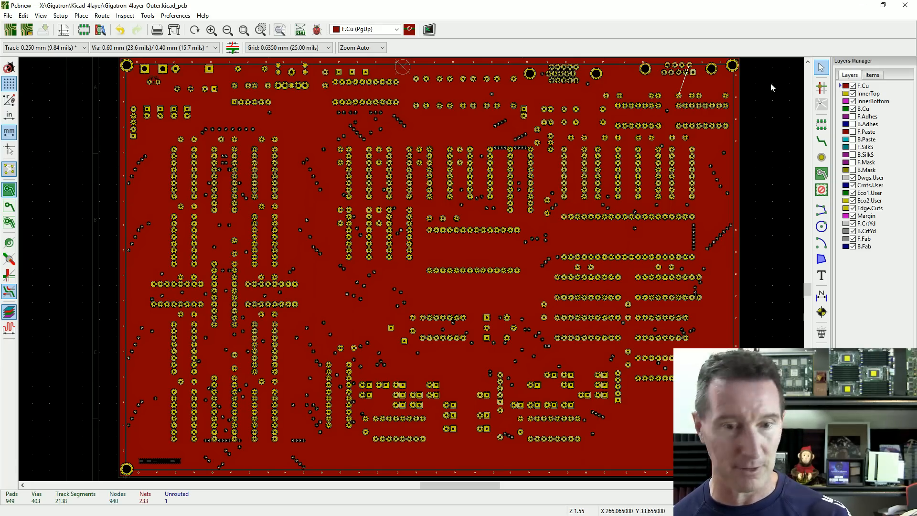
pyautogui.click(842, 94)
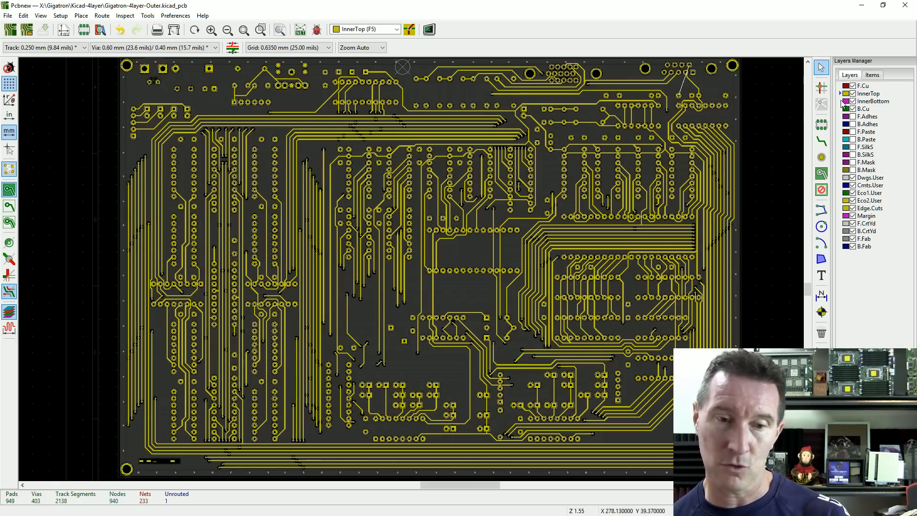
pyautogui.click(842, 101)
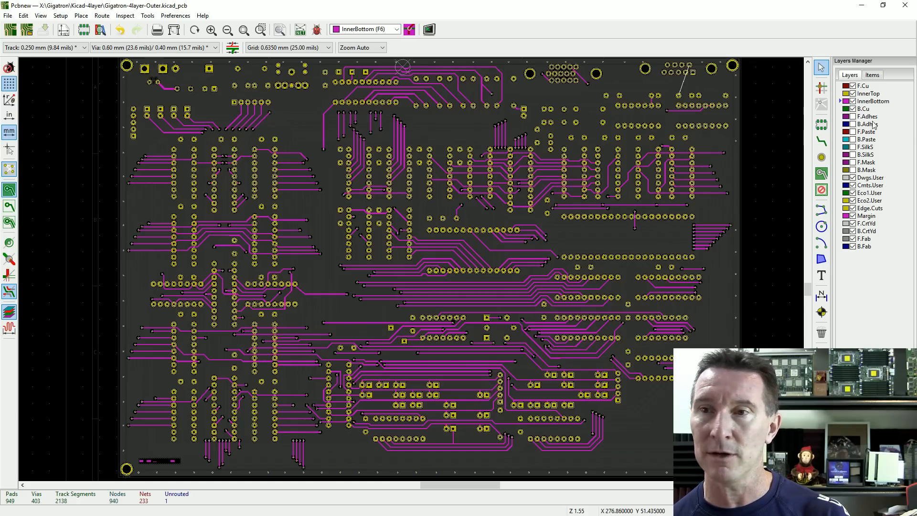
pyautogui.click(843, 108)
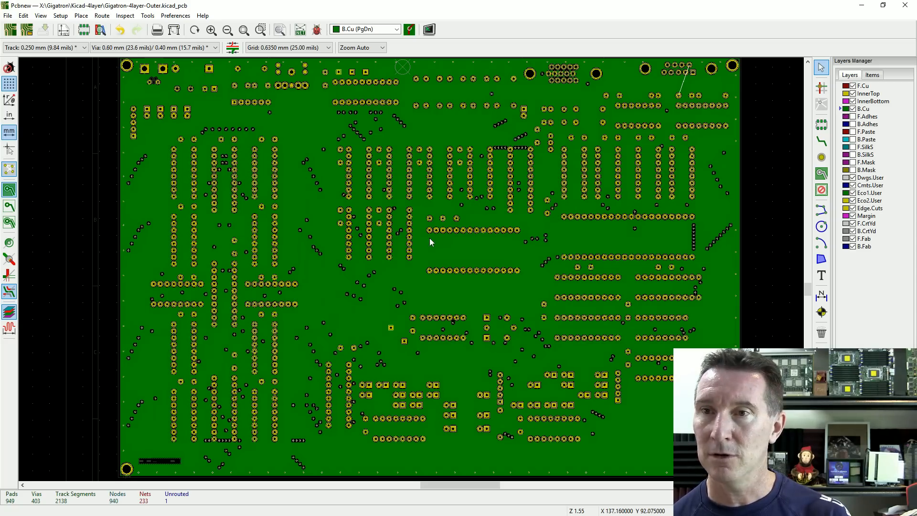
# Step: Make the front and back silkscreen and mask layers visible, and review F.SilkS, F.Mask and B.Mask across the board
pyautogui.click(853, 146)
pyautogui.click(853, 154)
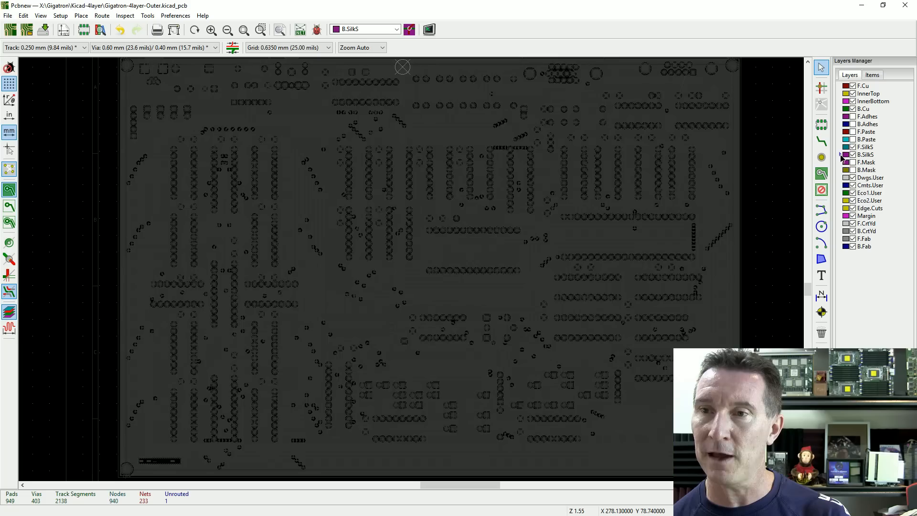
pyautogui.click(846, 154)
pyautogui.click(847, 162)
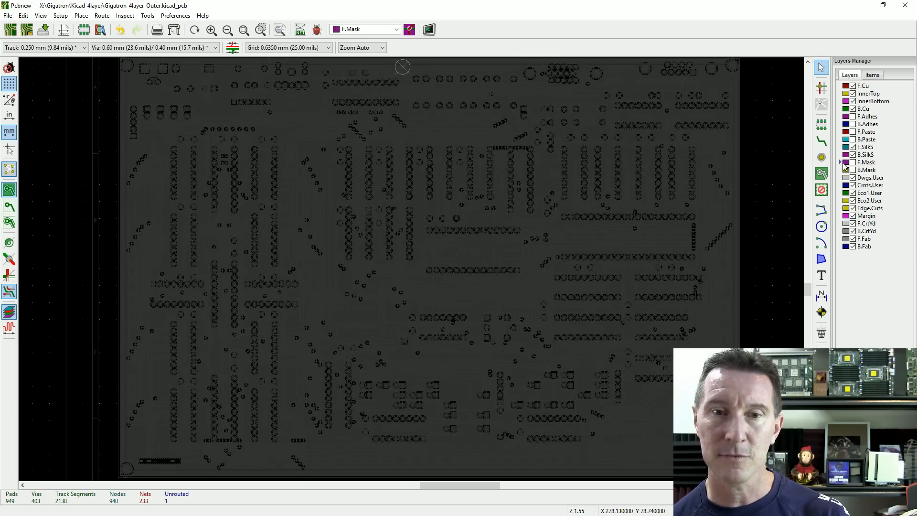
pyautogui.click(844, 147)
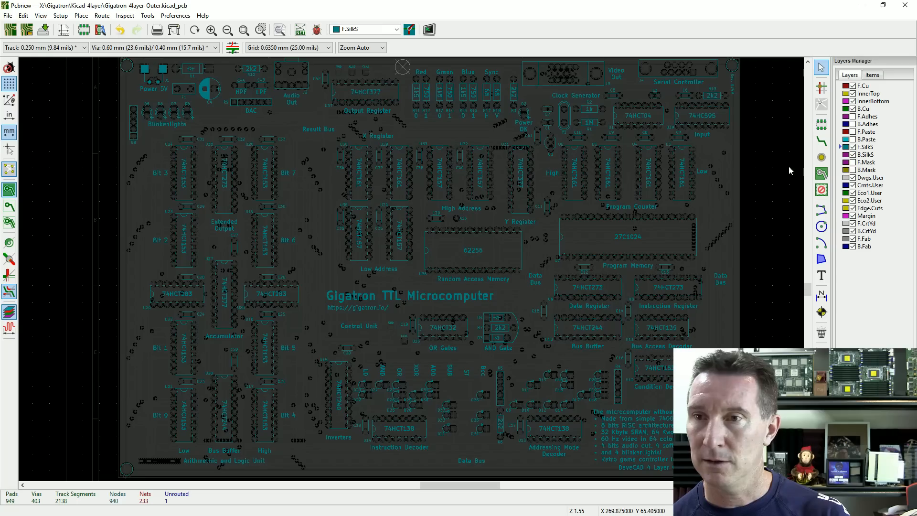
pyautogui.click(846, 163)
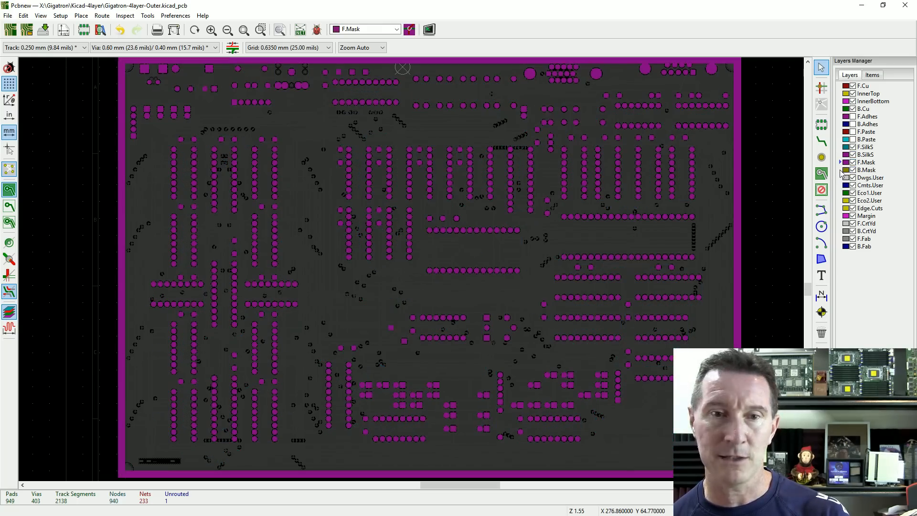
pyautogui.click(842, 171)
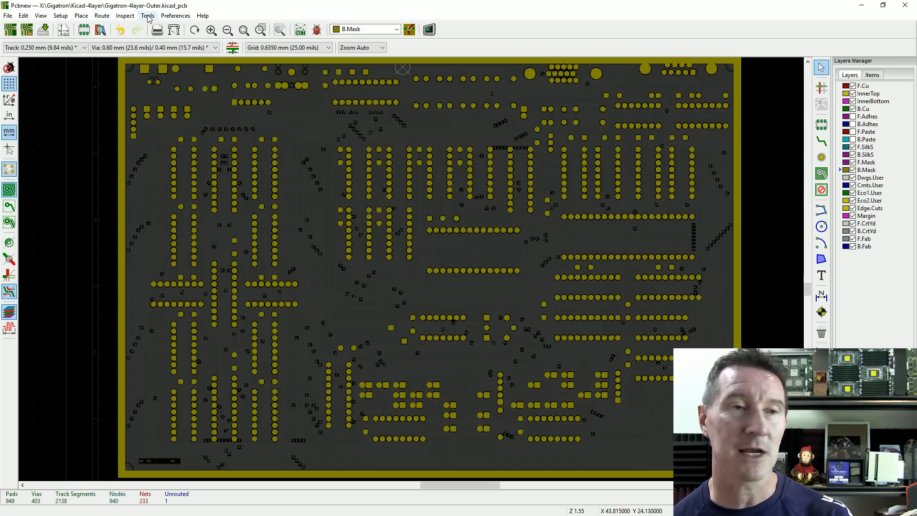
# Step: Clean up the tracks and vias, deleting net-shorting segments, redundant vias and dangling tracks, and merging overlapping segments
pyautogui.click(7, 15)
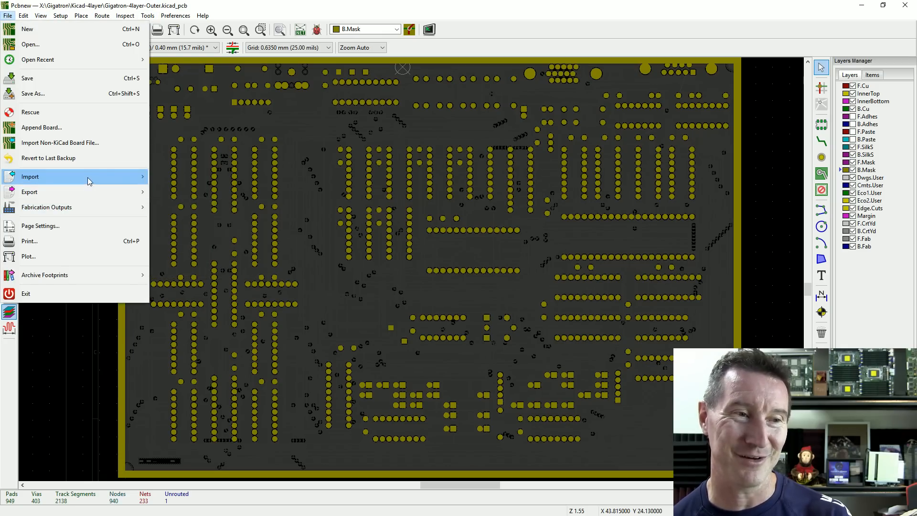
pyautogui.moveTo(87, 208)
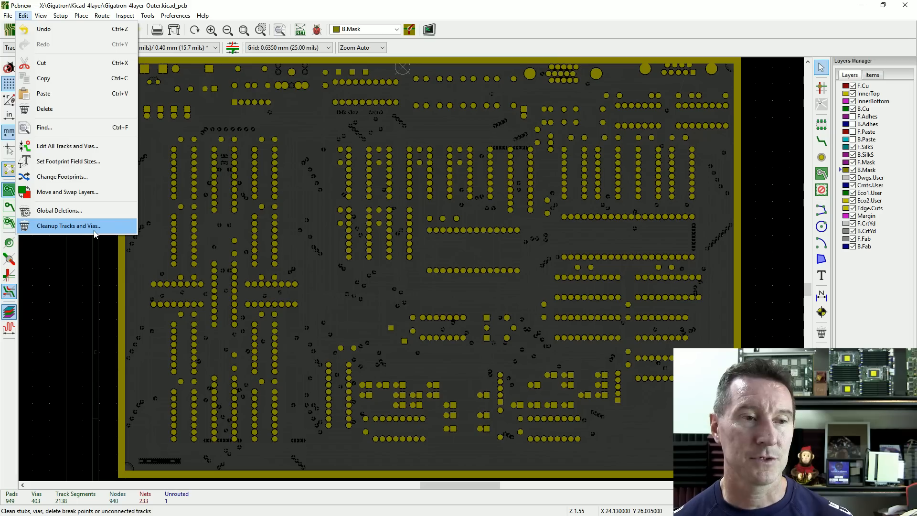
pyautogui.click(96, 227)
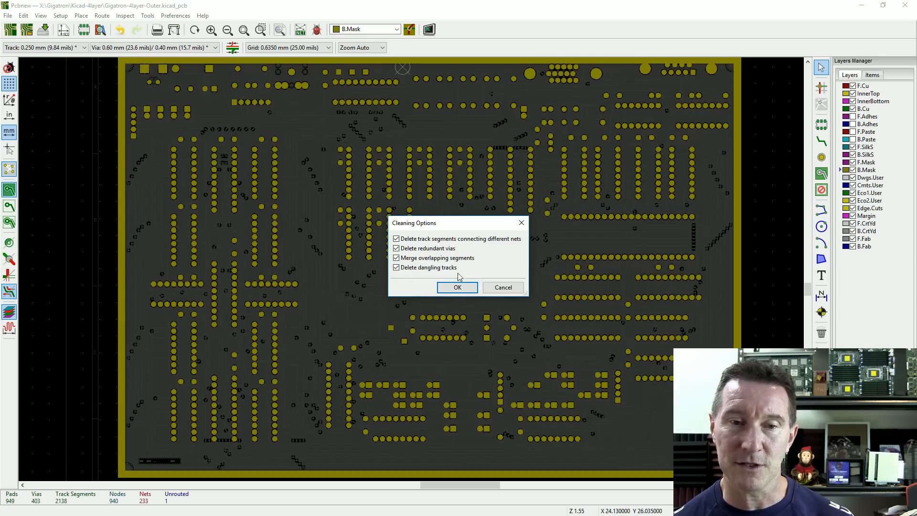
pyautogui.click(463, 289)
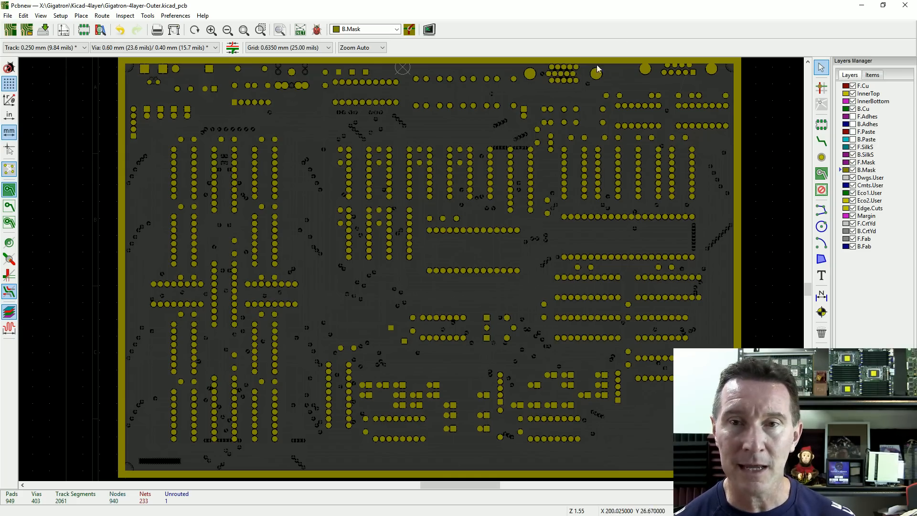
# Step: Recheck the board for unconnected items in the design rules check
pyautogui.scroll(2, 566, 77)
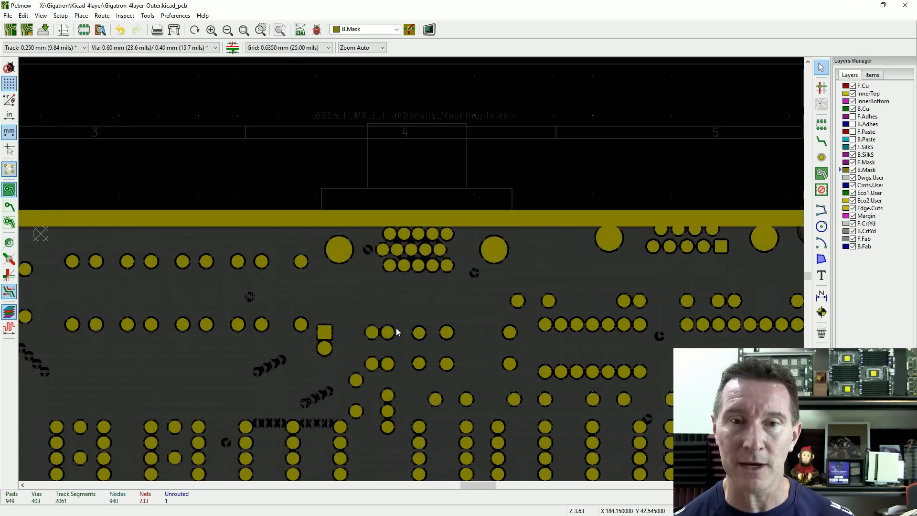
pyautogui.click(147, 16)
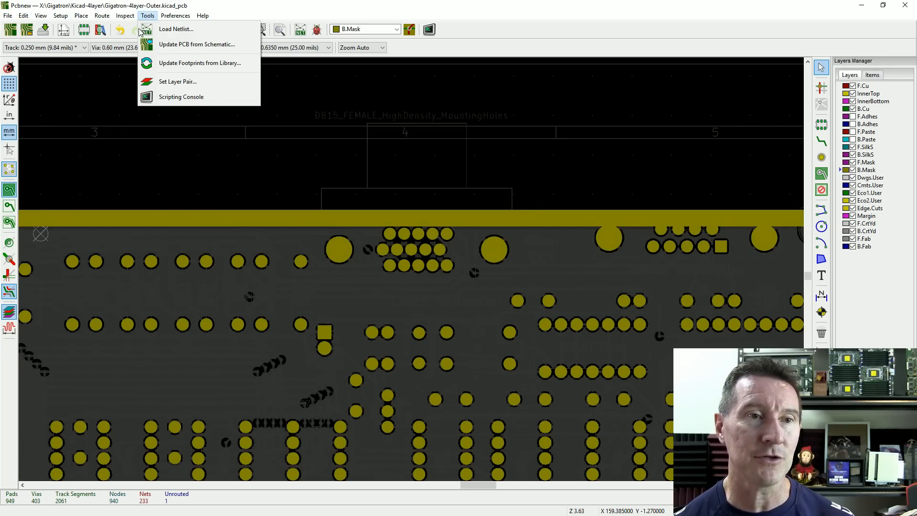
pyautogui.moveTo(125, 16)
pyautogui.click(148, 64)
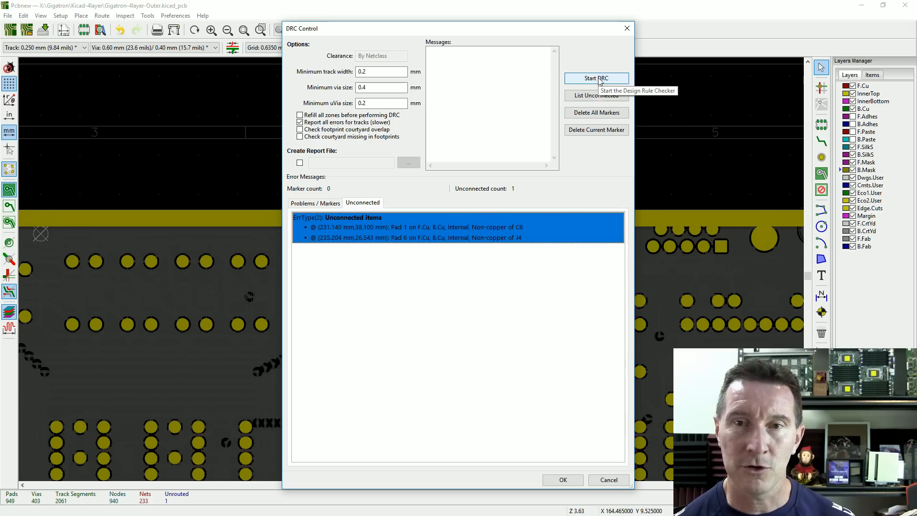
pyautogui.click(595, 98)
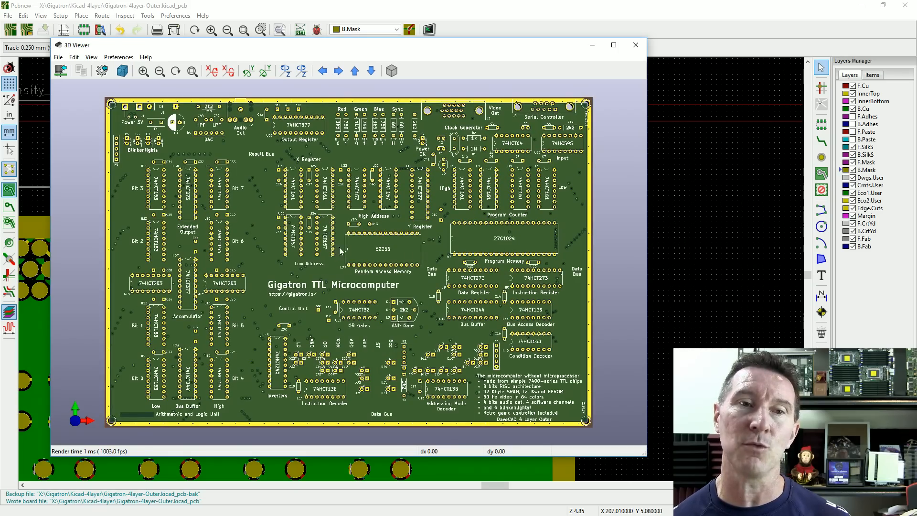
# Step: Examine the 62256 memory area and the vias overlapping the feature-list silkscreen text in the 3D view
pyautogui.scroll(5, 357, 237)
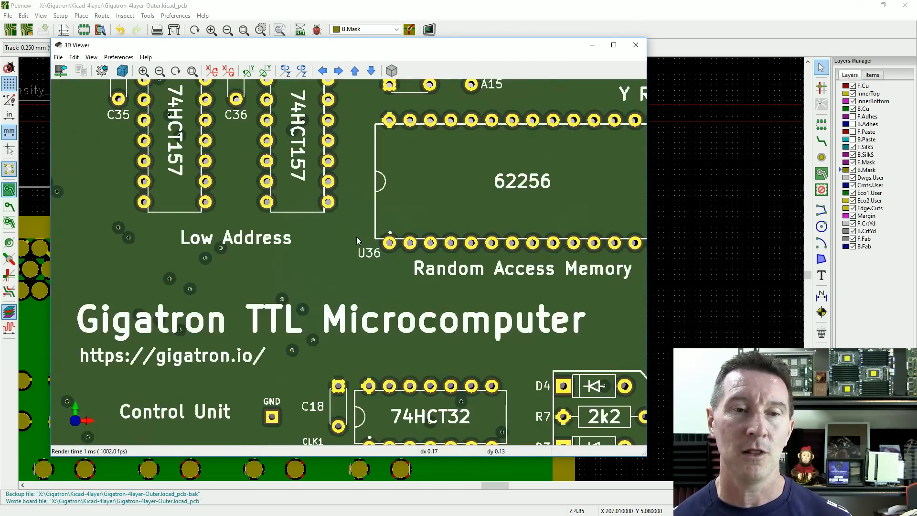
pyautogui.scroll(1, 356, 237)
pyautogui.scroll(2, 251, 269)
pyautogui.moveTo(252, 267); pyautogui.dragTo(318, 295, button='middle')
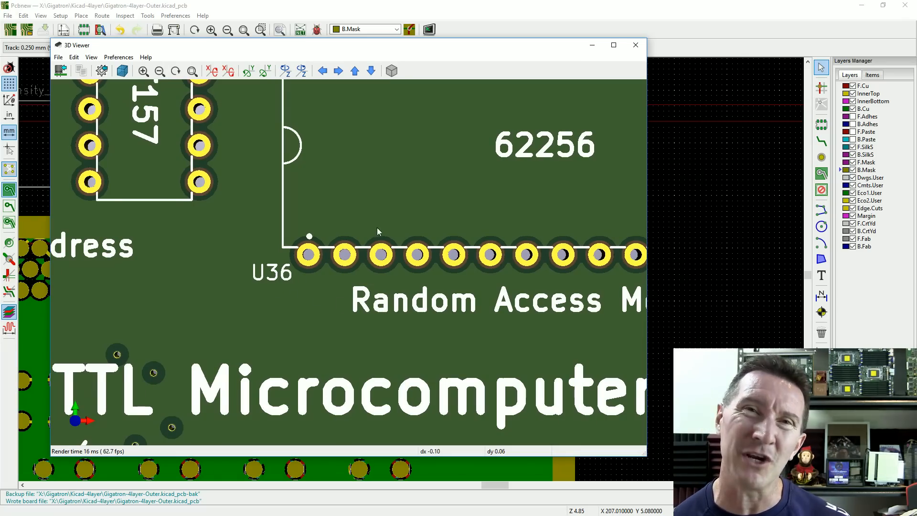
pyautogui.scroll(-5, 466, 355)
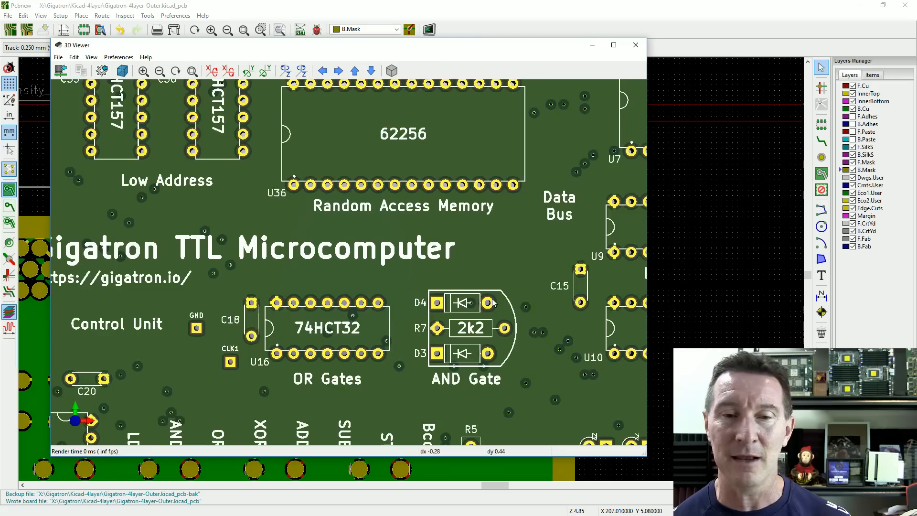
pyautogui.moveTo(537, 341); pyautogui.dragTo(331, 216, button='middle')
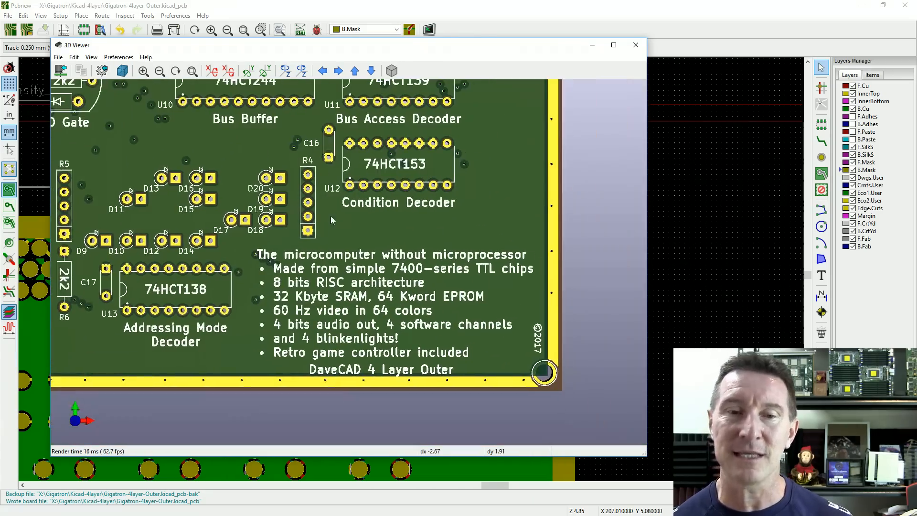
pyautogui.scroll(5, 304, 303)
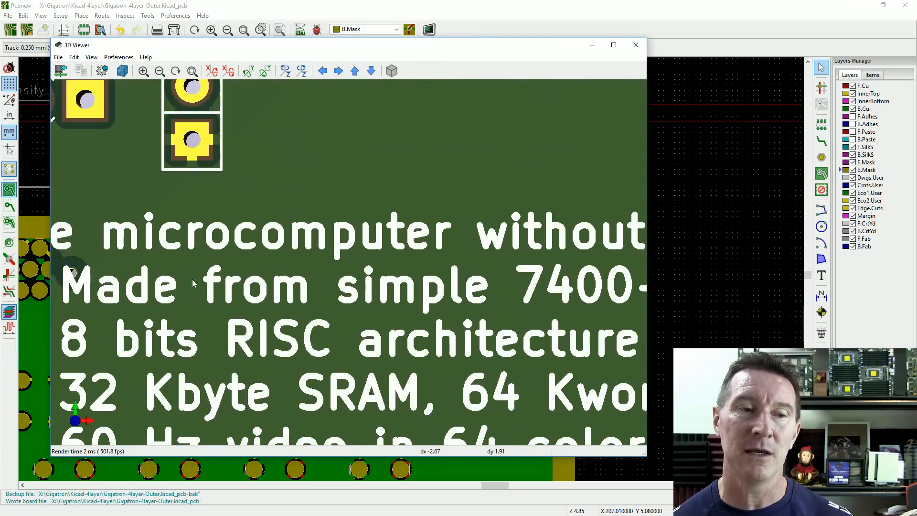
pyautogui.moveTo(264, 289); pyautogui.dragTo(377, 288, button='middle')
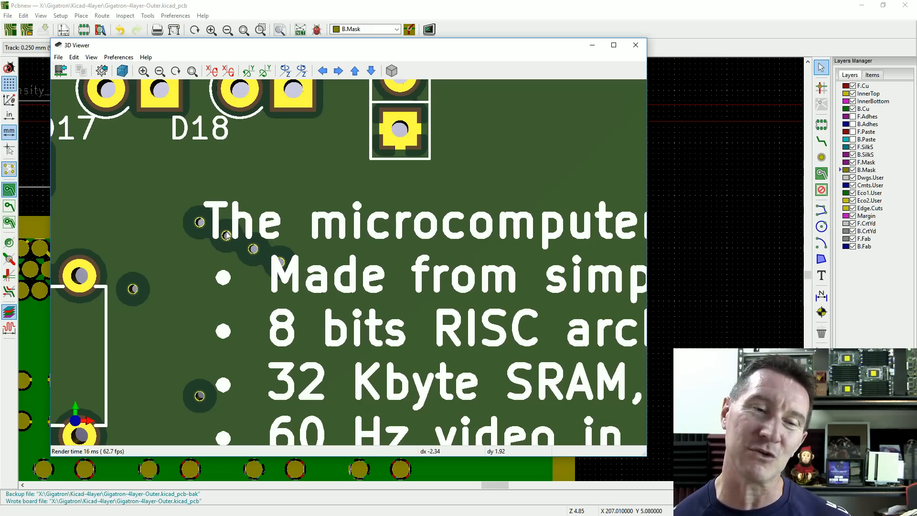
pyautogui.moveTo(266, 325); pyautogui.dragTo(445, 328, button='middle')
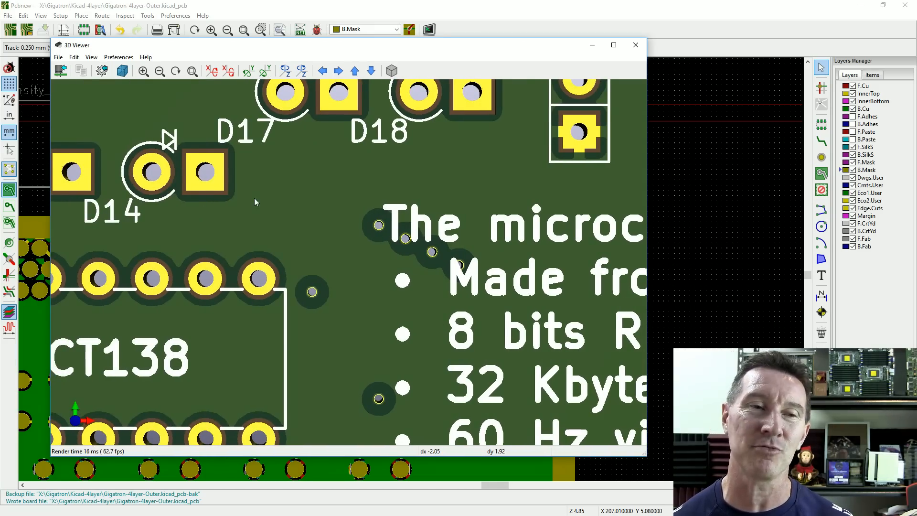
# Step: Examine the rest of the board's components, vias and silkscreen in 3D, starting around the Addressing Mode Decoder
pyautogui.scroll(-8, 254, 198)
pyautogui.moveTo(226, 269); pyautogui.dragTo(454, 240, button='middle')
pyautogui.scroll(-2, 290, 241)
pyautogui.scroll(-2, 291, 241)
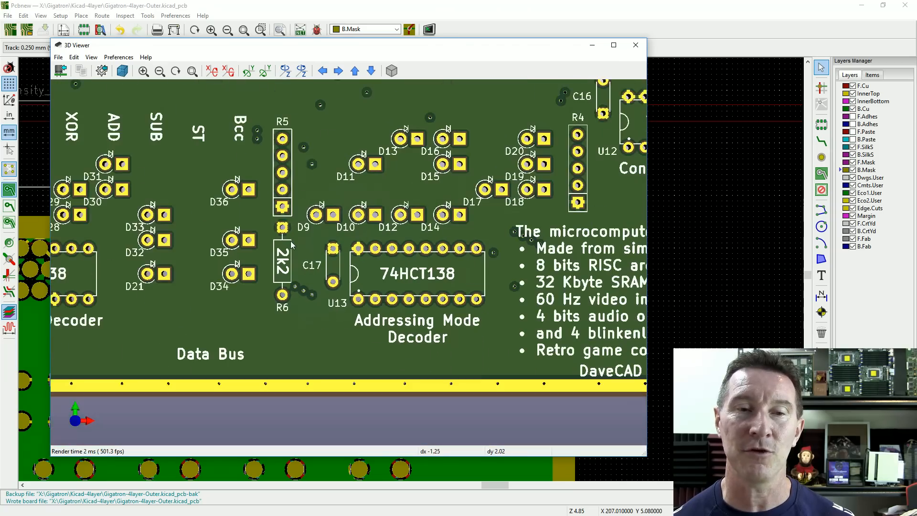
pyautogui.moveTo(193, 309); pyautogui.dragTo(467, 308, button='middle')
pyautogui.moveTo(211, 269); pyautogui.dragTo(473, 279, button='middle')
pyautogui.moveTo(194, 267); pyautogui.dragTo(405, 255, button='middle')
pyautogui.moveTo(308, 161); pyautogui.dragTo(319, 309, button='middle')
pyautogui.moveTo(275, 140); pyautogui.dragTo(294, 327, button='middle')
pyautogui.moveTo(307, 110); pyautogui.dragTo(326, 296, button='middle')
pyautogui.moveTo(404, 324); pyautogui.dragTo(399, 227, button='middle')
pyautogui.scroll(-2, 485, 238)
pyautogui.scroll(-3, 485, 242)
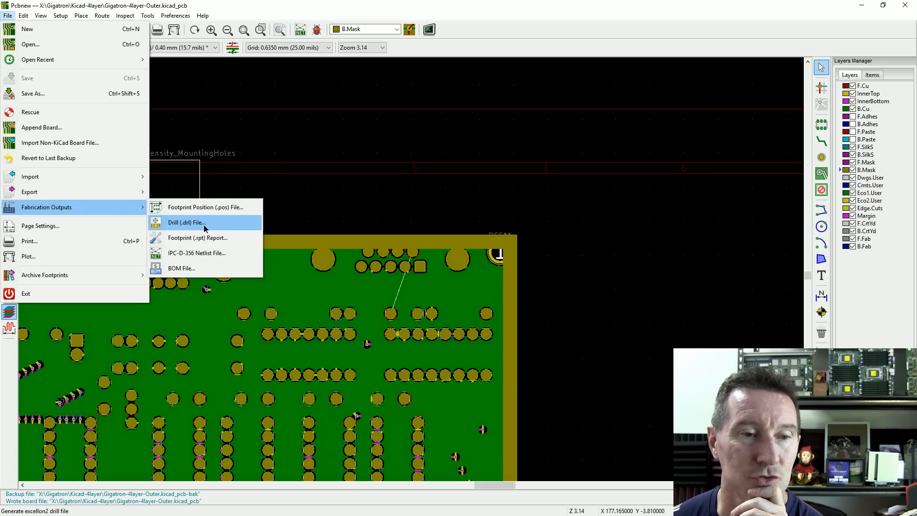
# Step: Generate Excellon drill files in millimetres with decimal format into the Gerbers/ directory
pyautogui.click(205, 223)
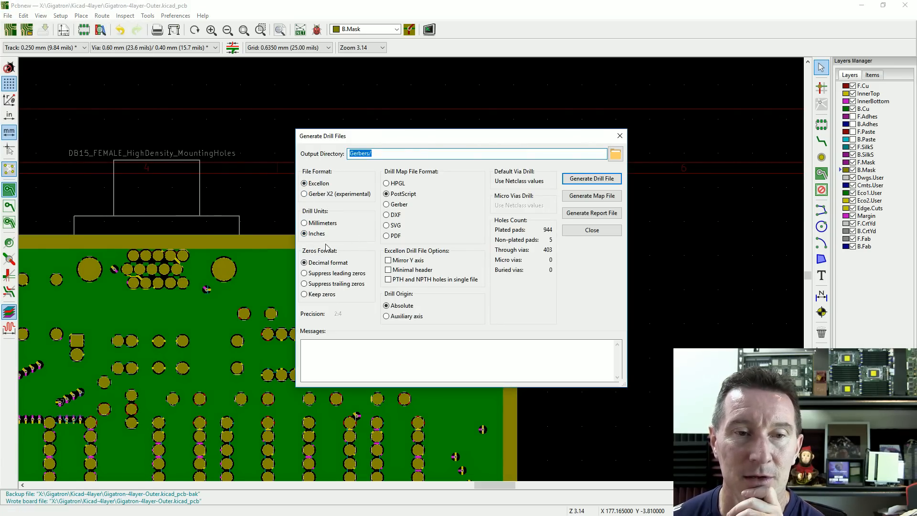
pyautogui.click(317, 224)
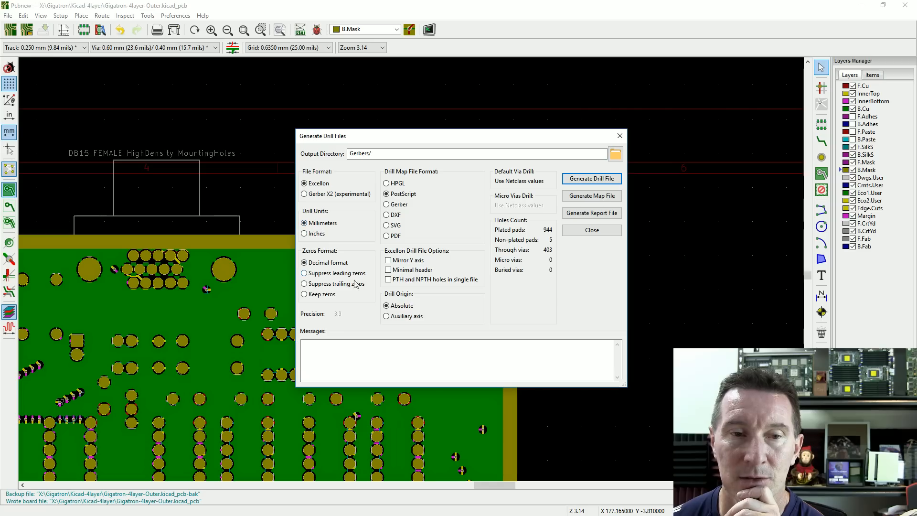
pyautogui.click(597, 180)
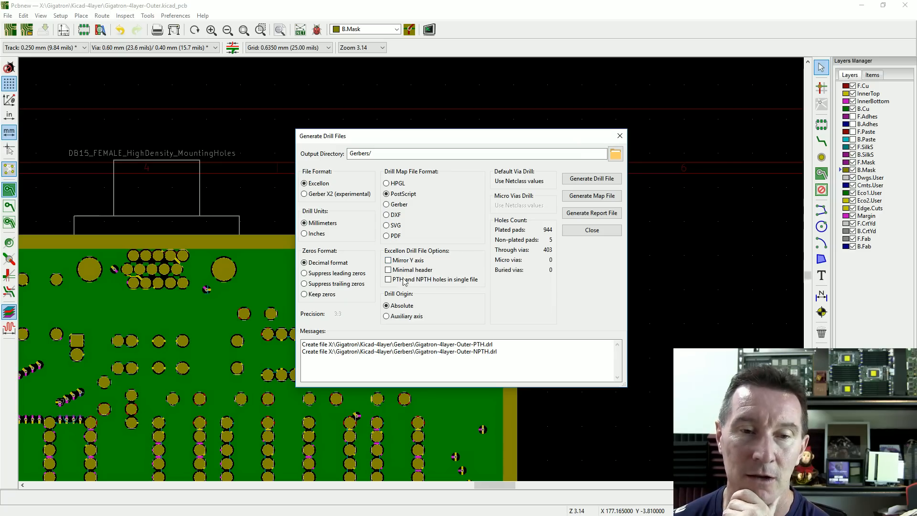
pyautogui.click(620, 136)
pyautogui.click(7, 16)
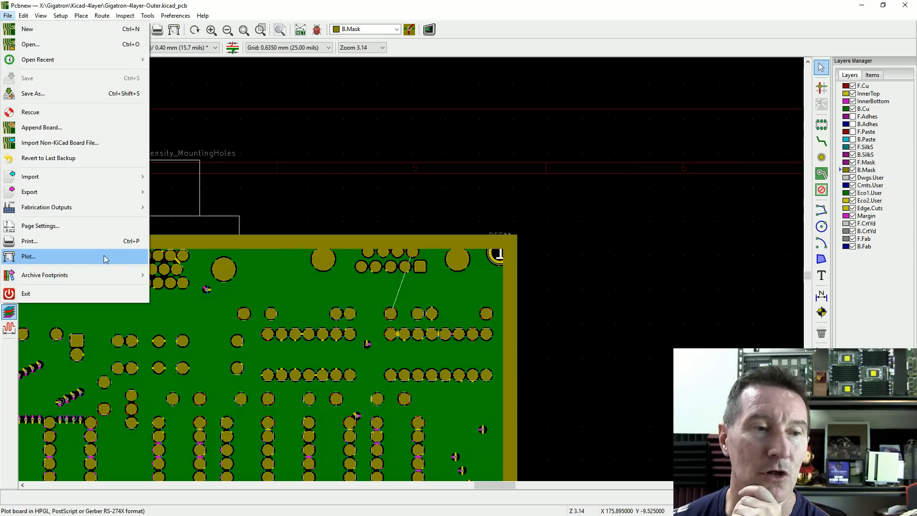
pyautogui.click(106, 259)
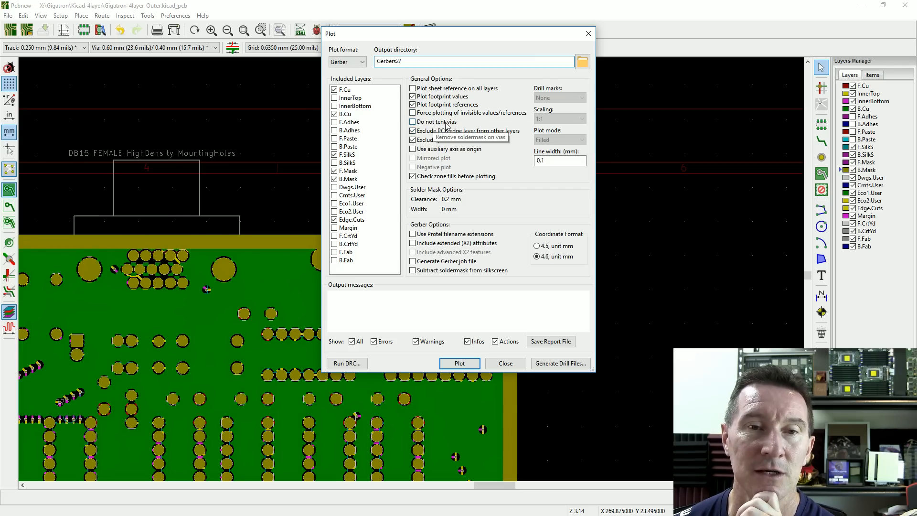
pyautogui.click(413, 130)
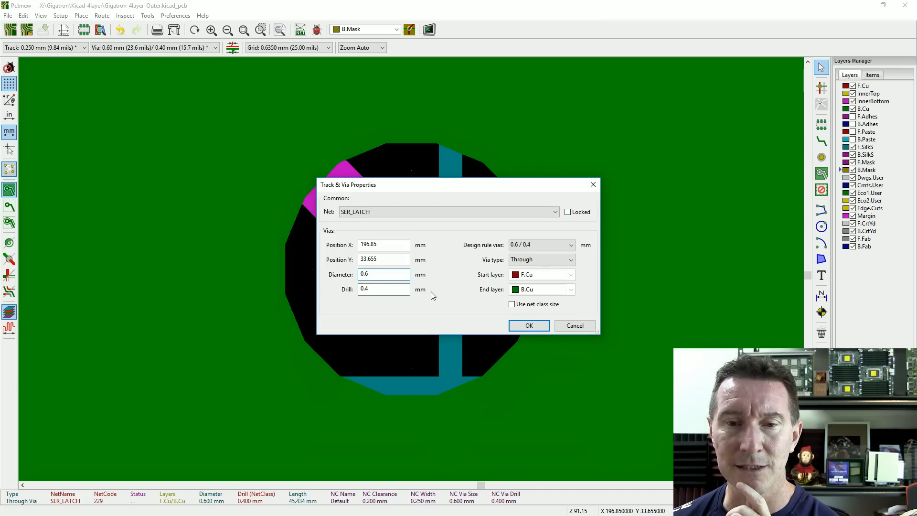
# Step: Inspect the via type options in the properties of the SER_LATCH via without changing them
pyautogui.click(572, 260)
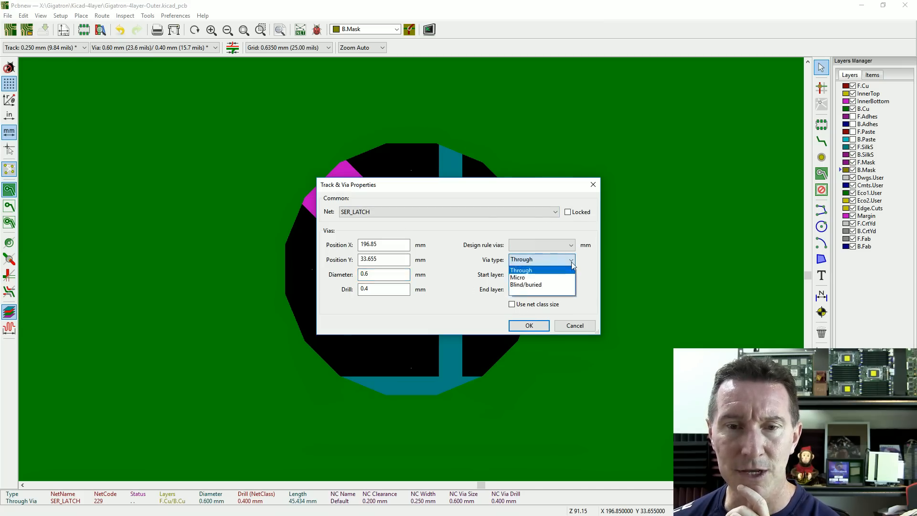
pyautogui.click(573, 266)
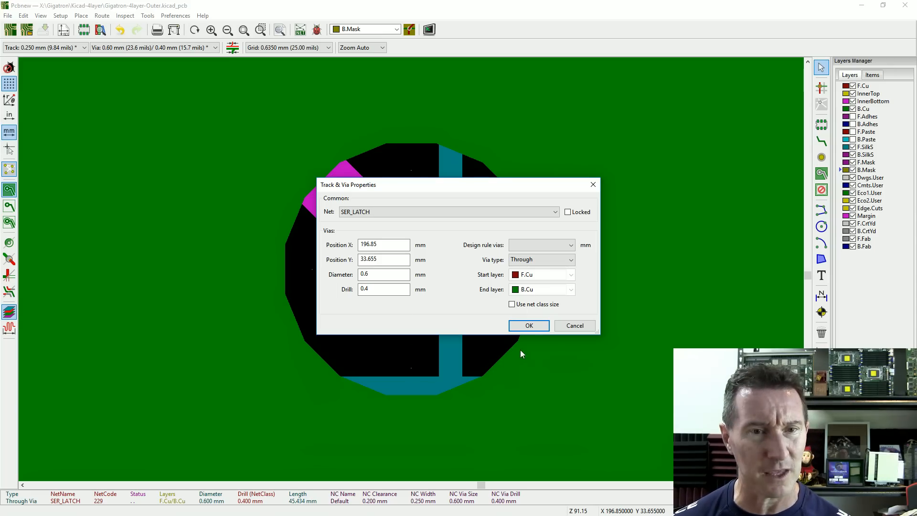
pyautogui.click(574, 326)
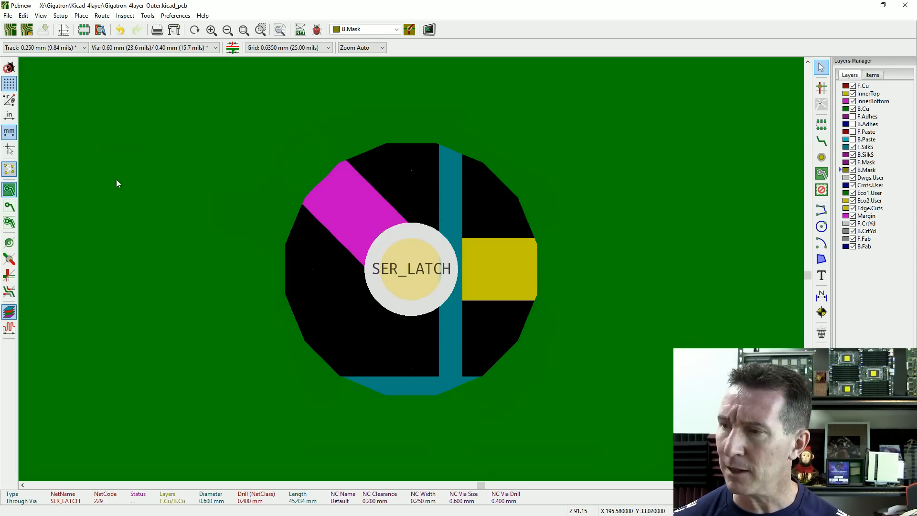
# Step: Plot the selected copper, silkscreen, mask and Edge.Cuts layers as Gerber files into the Gerbers/ directory
pyautogui.click(7, 15)
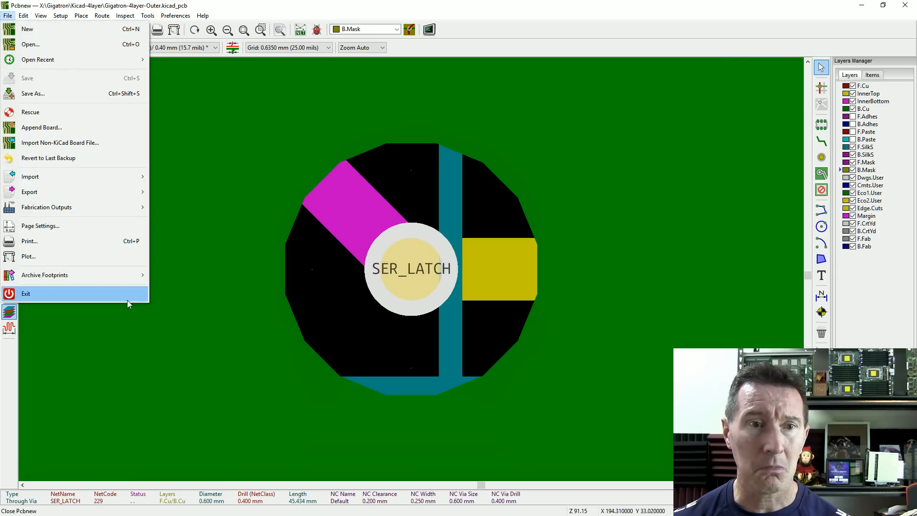
pyautogui.moveTo(73, 208)
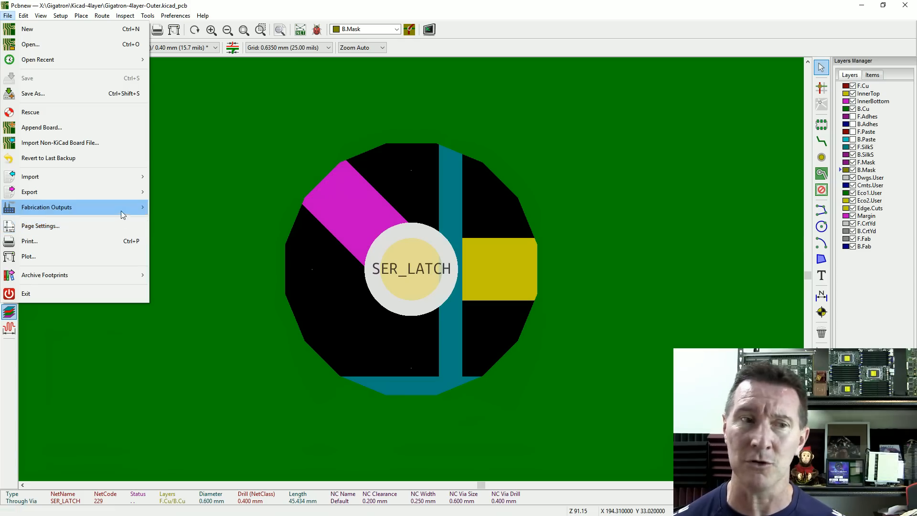
pyautogui.moveTo(122, 208)
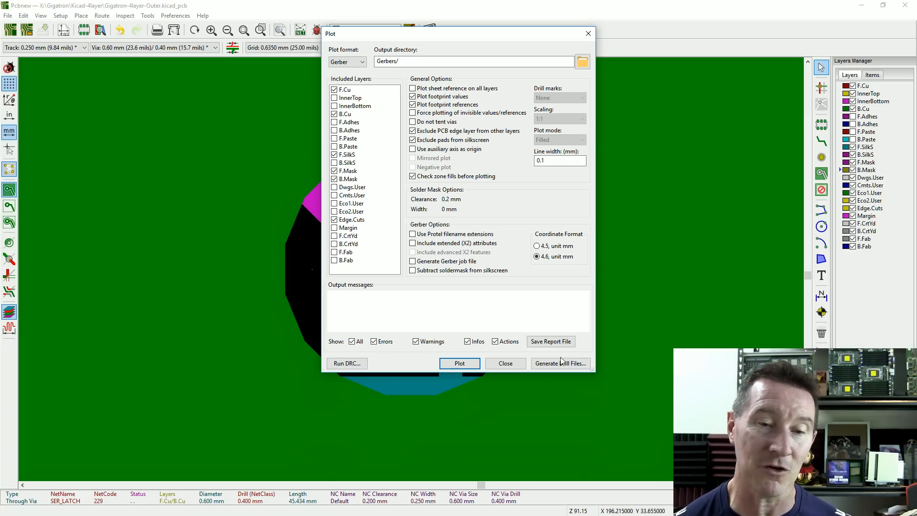
pyautogui.click(462, 365)
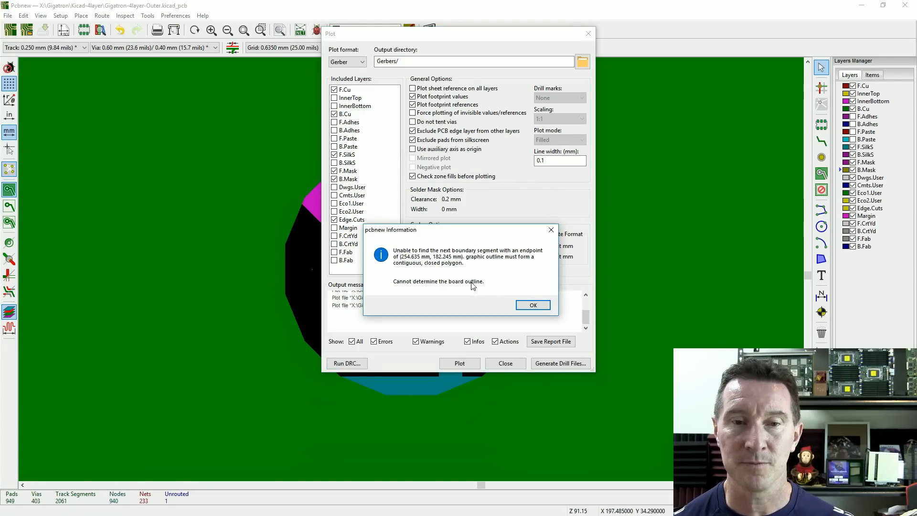
pyautogui.click(535, 305)
# Step: Switch to the KiCad project window and look through the Gerber files in the Gerbers folder
pyautogui.hotkey('alt', 'Tab')
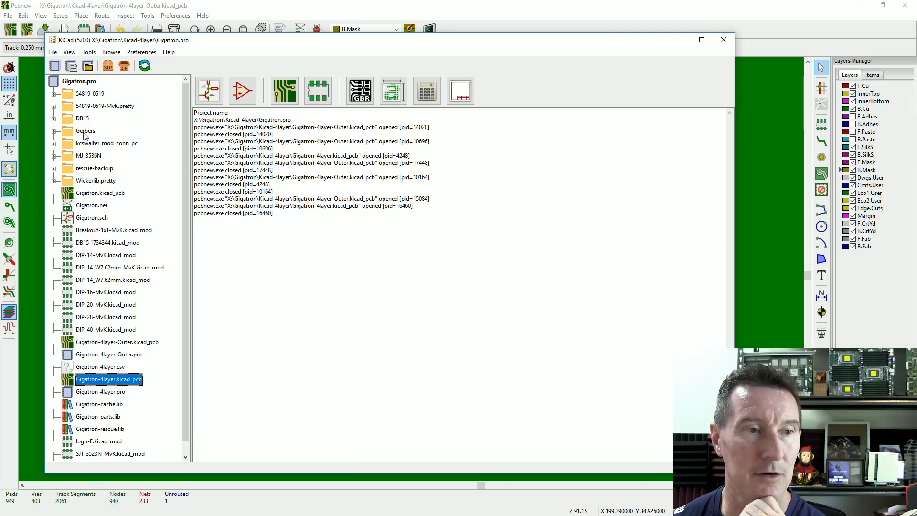
pyautogui.click(54, 132)
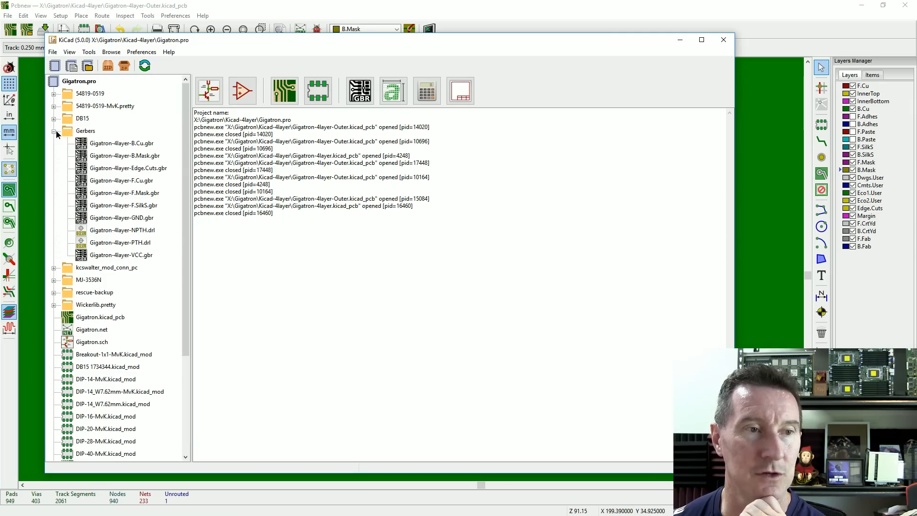
pyautogui.click(126, 148)
pyautogui.click(126, 156)
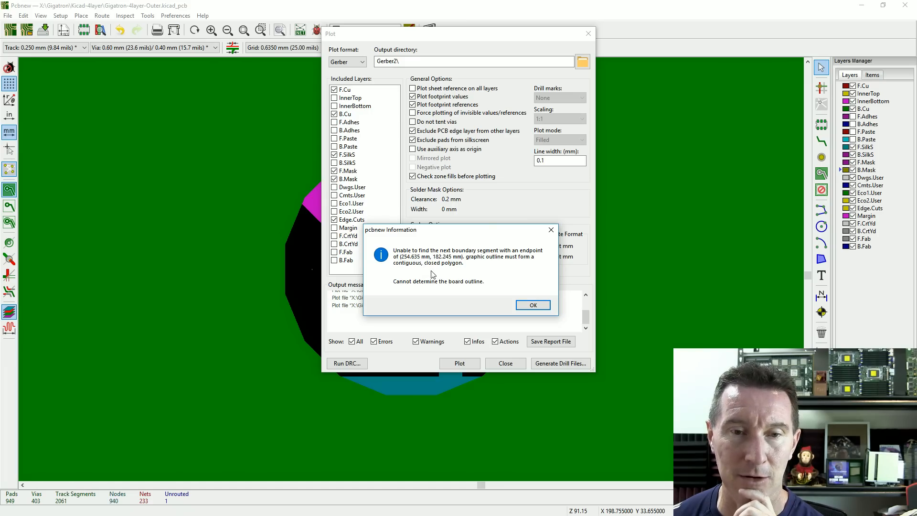
# Step: Plot the selected layers into the Gerber2\ directory and look for that folder in the KiCad project window
pyautogui.click(531, 306)
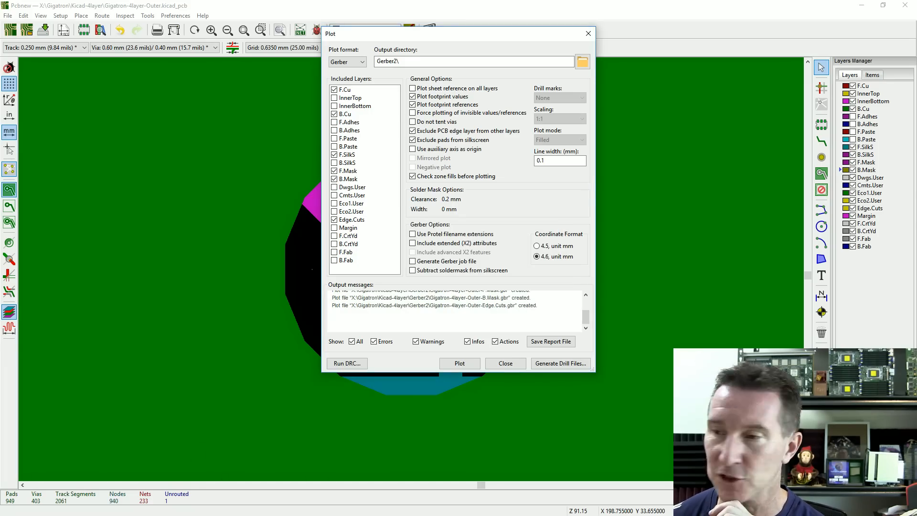
pyautogui.hotkey('alt', 'Tab')
pyautogui.click(85, 132)
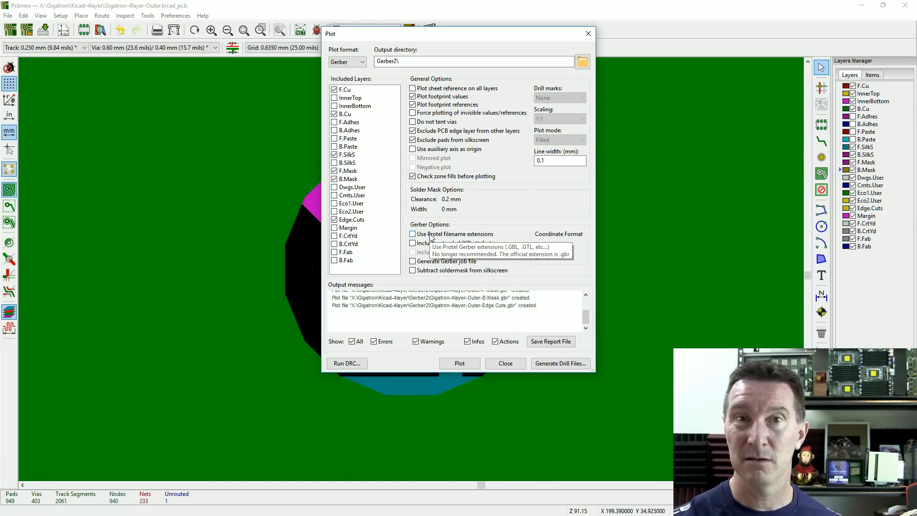
# Step: Replot the Gerbers into Gerber2\ with the zone fill check before plotting turned off, and refresh the project file tree
pyautogui.click(414, 176)
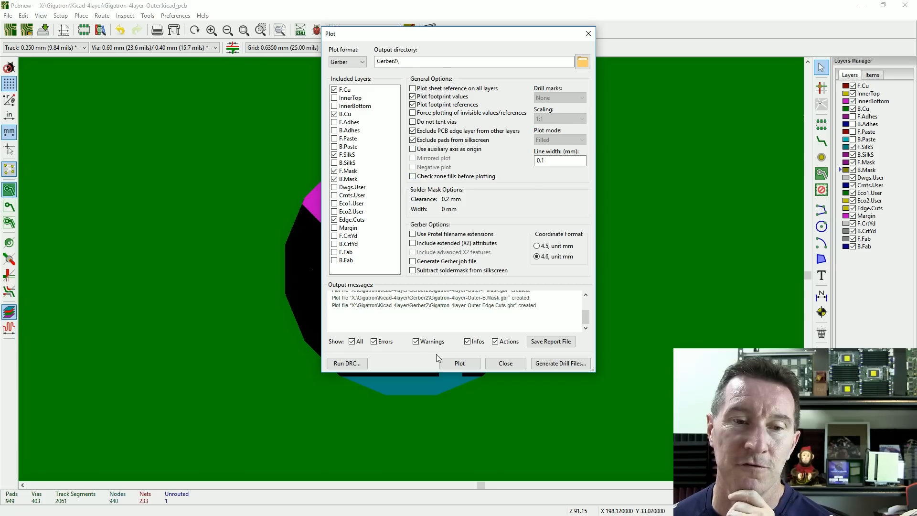
pyautogui.click(470, 367)
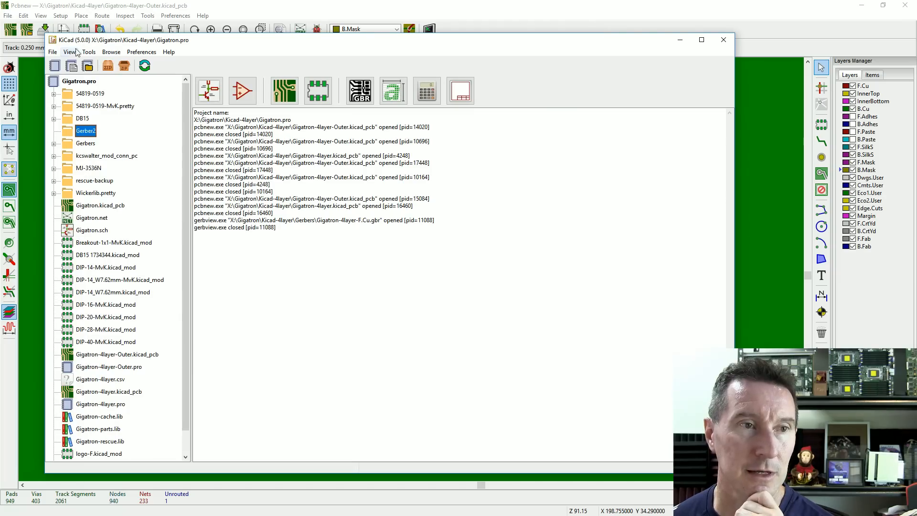
pyautogui.click(145, 66)
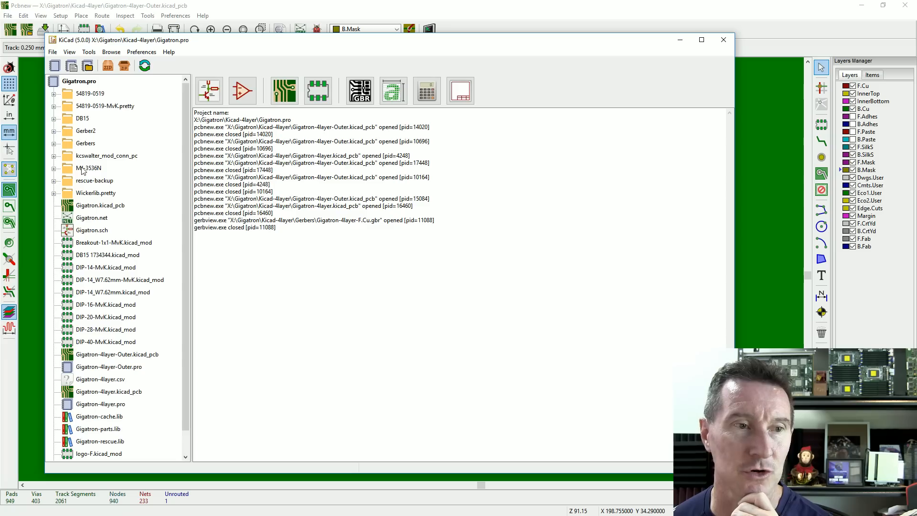
# Step: Open the Gigatron-4layer-Outer-F.Cu.gbr file from the Gerber2 folder in GerbView, examine the front copper plot, and close it
pyautogui.click(54, 131)
pyautogui.doubleClick(119, 171)
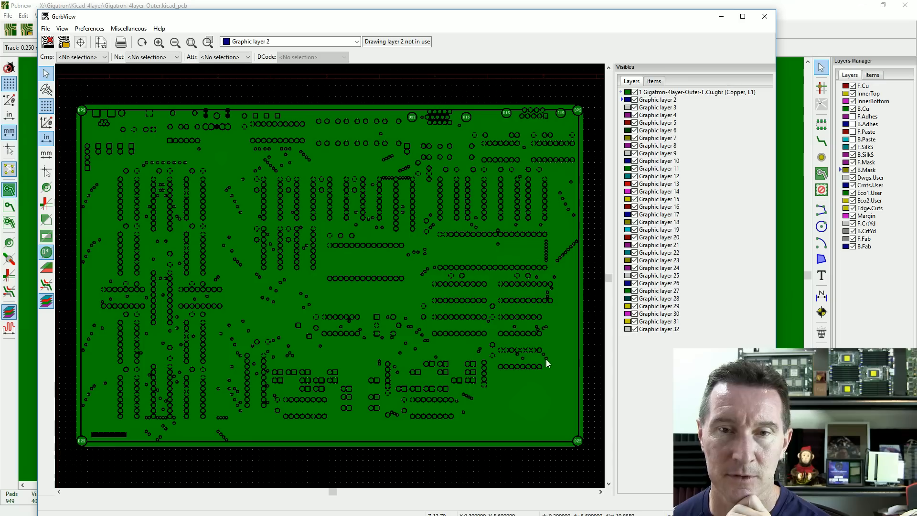
pyautogui.scroll(-1, 389, 308)
pyautogui.scroll(5, 328, 278)
pyautogui.scroll(2, 339, 284)
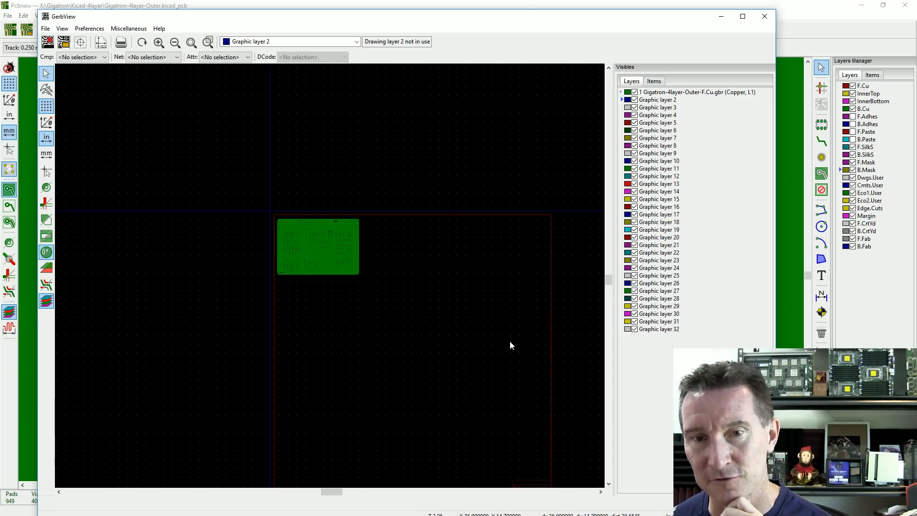
pyautogui.scroll(-2, 330, 277)
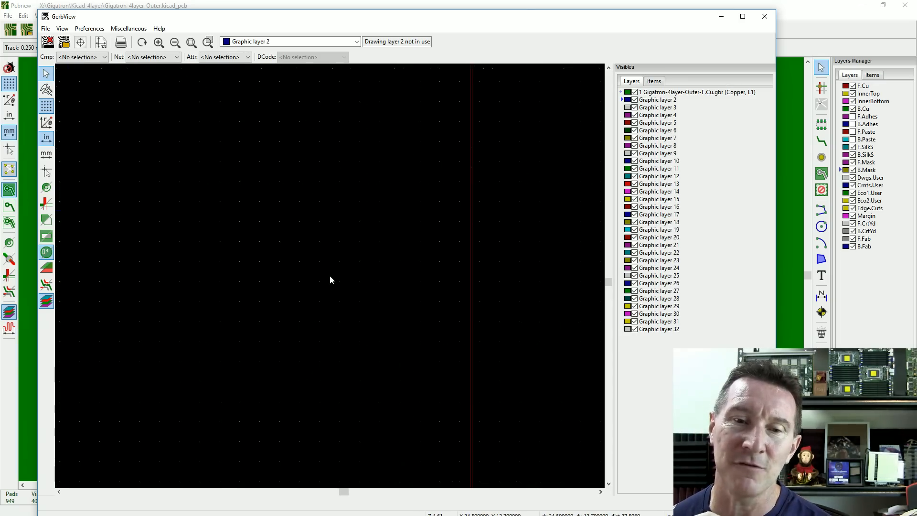
pyautogui.scroll(-2, 326, 258)
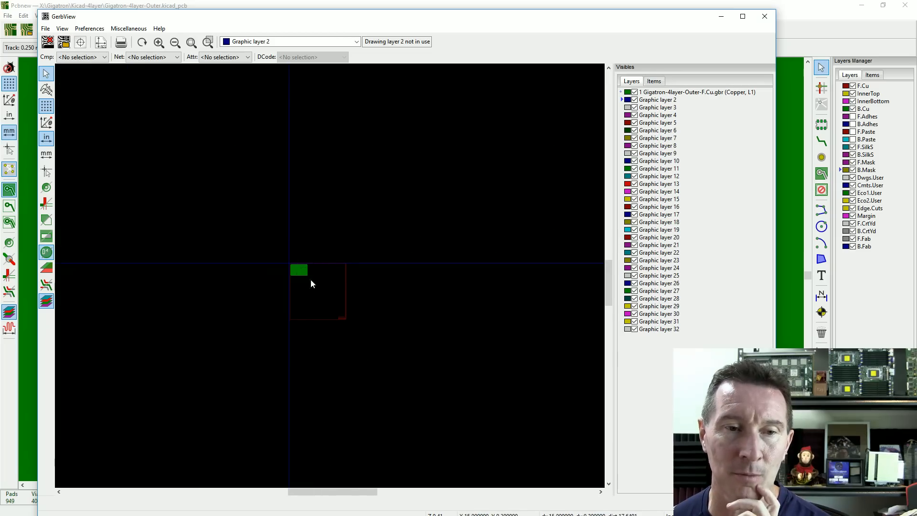
pyautogui.scroll(3, 328, 287)
pyautogui.scroll(-3, 328, 284)
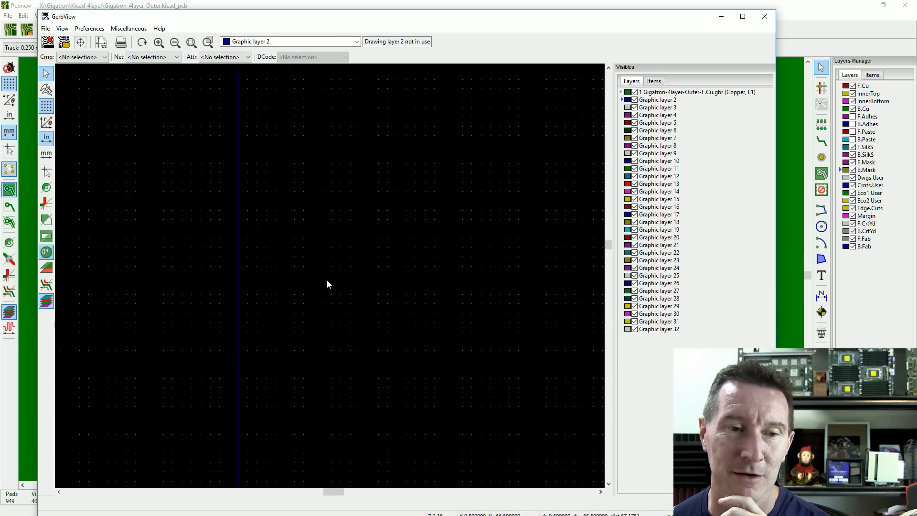
pyautogui.click(764, 17)
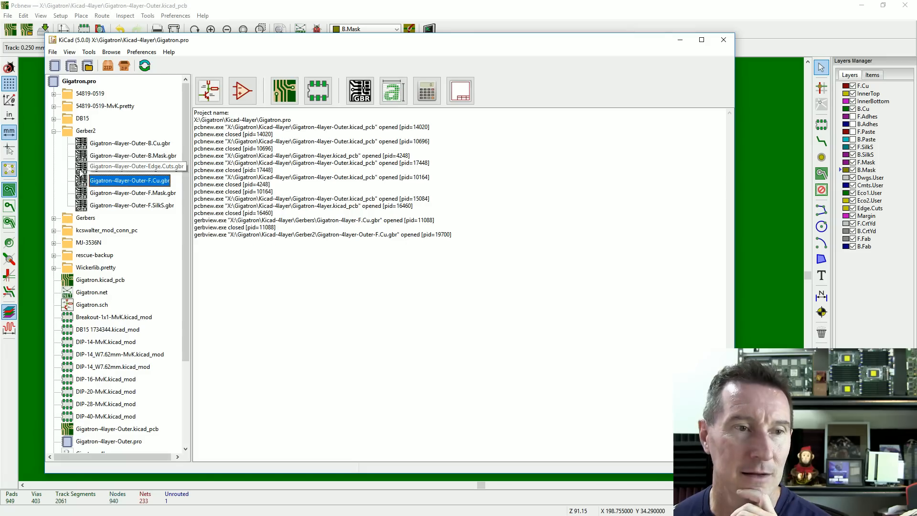
# Step: View the back copper, back solder mask and front solder mask Gerbers from the Gerber2 folder in GerbView
pyautogui.doubleClick(138, 145)
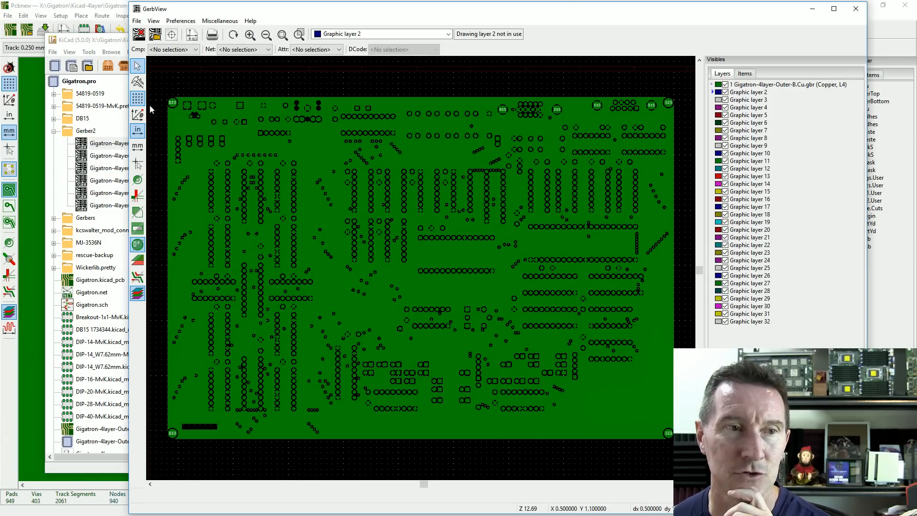
pyautogui.doubleClick(102, 157)
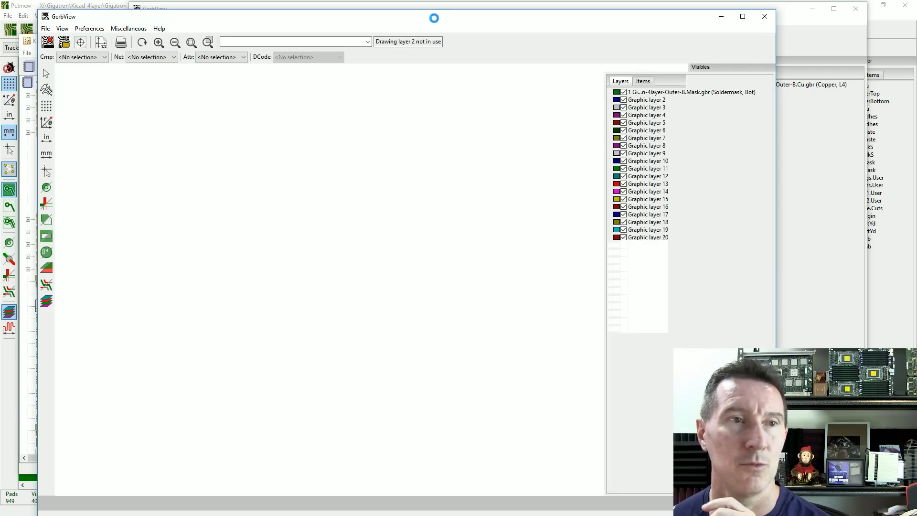
pyautogui.moveTo(435, 18); pyautogui.dragTo(489, 29)
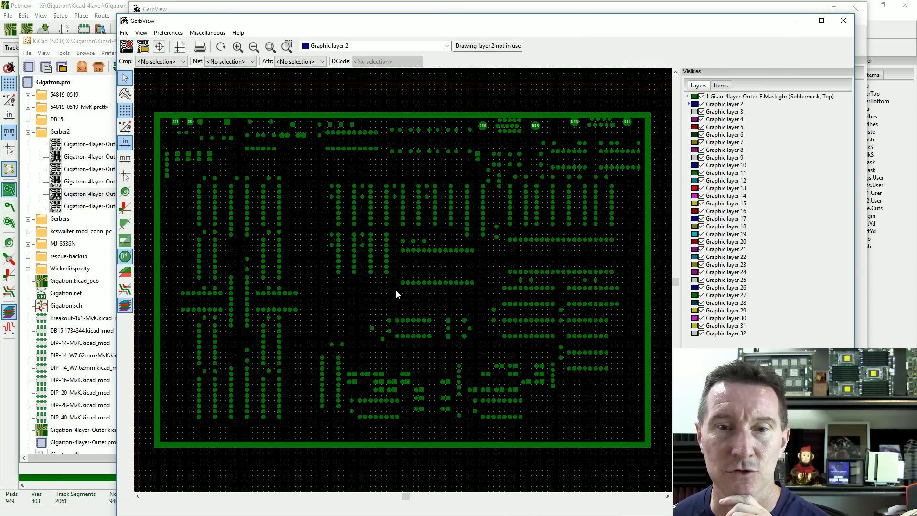
pyautogui.click(844, 21)
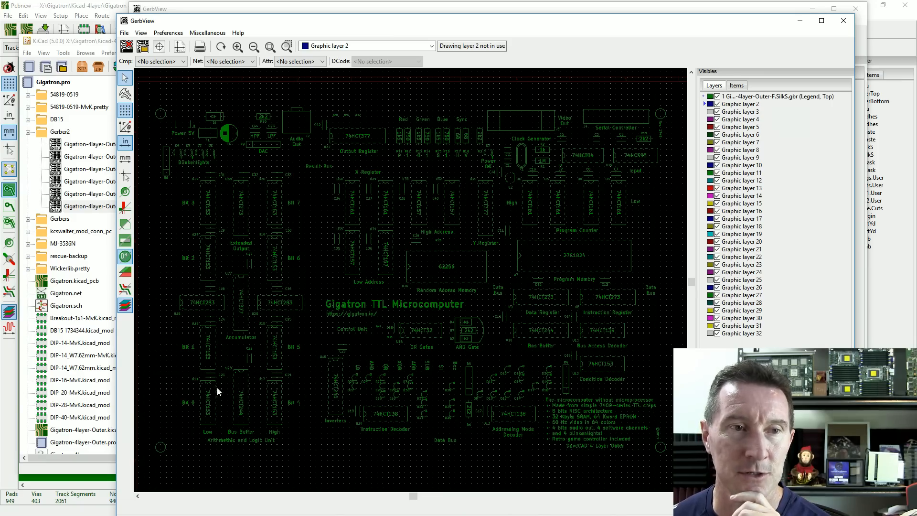
# Step: Examine the text and component outlines of the front silkscreen Gerber across the whole board, then close its viewer
pyautogui.scroll(5, 441, 334)
pyautogui.moveTo(440, 334); pyautogui.dragTo(438, 306, button='middle')
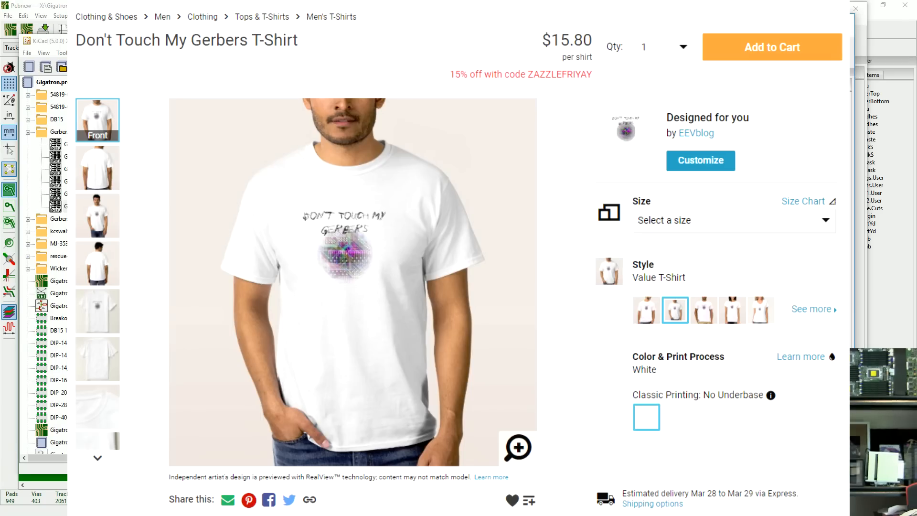
pyautogui.moveTo(368, 449); pyautogui.dragTo(382, 288, button='middle')
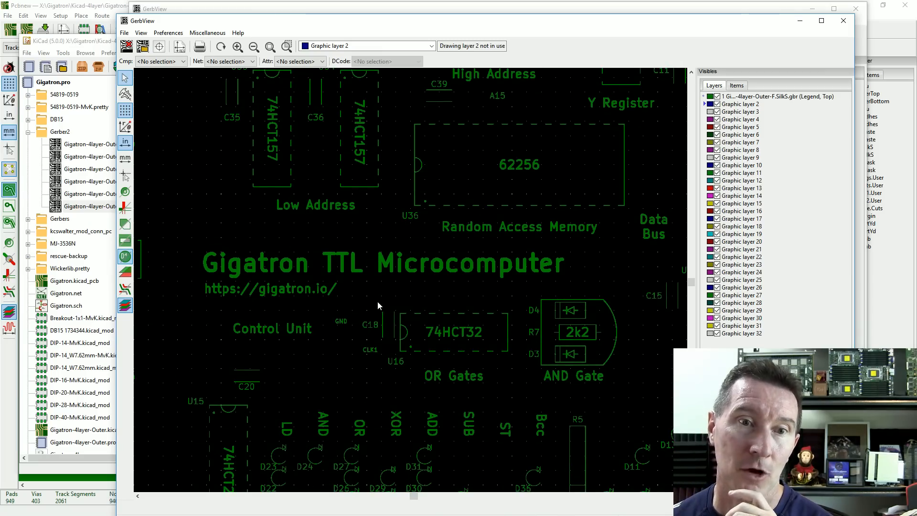
pyautogui.scroll(-5, 425, 200)
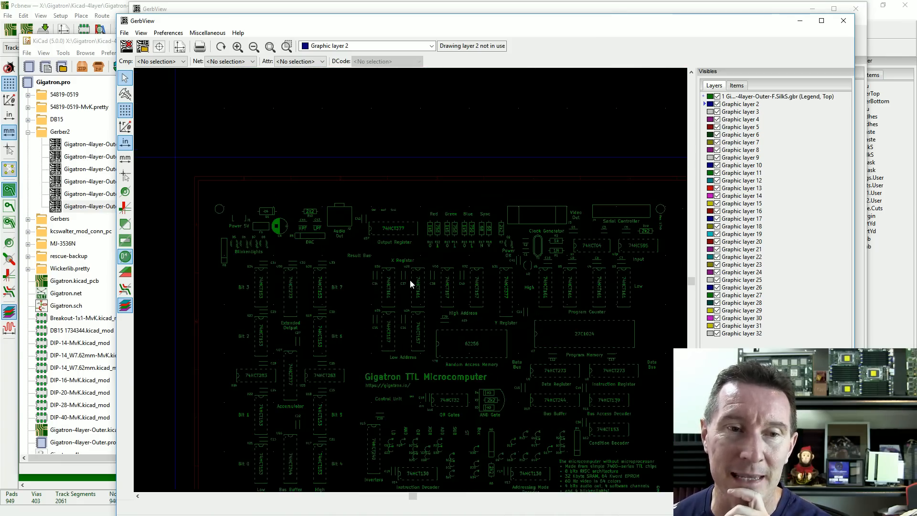
pyautogui.scroll(5, 285, 269)
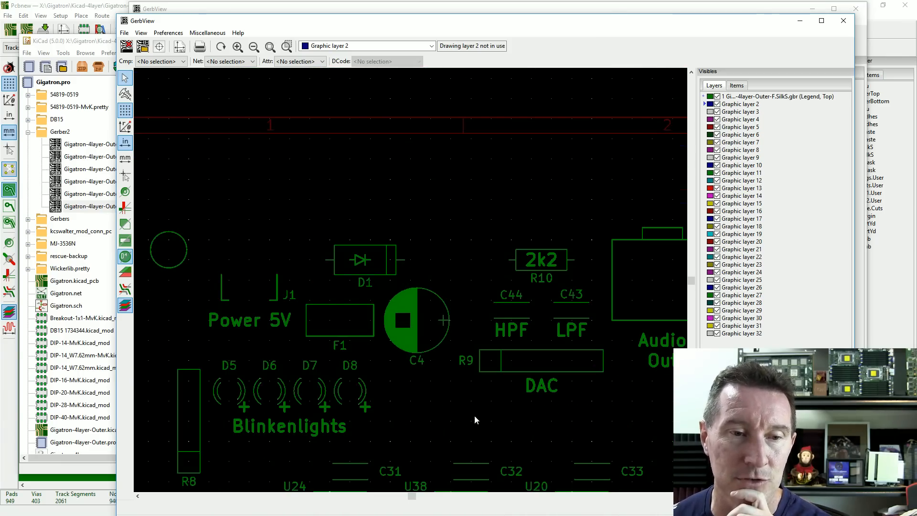
pyautogui.scroll(-5, 500, 348)
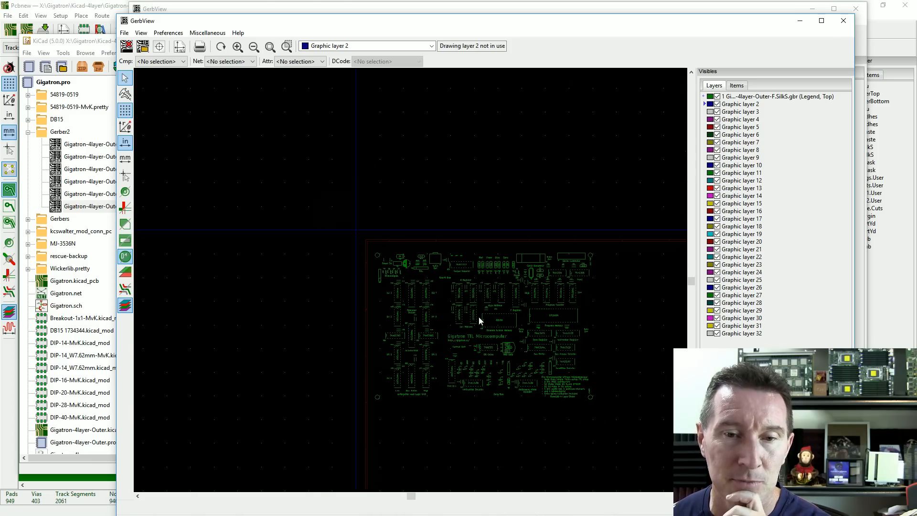
pyautogui.scroll(3, 411, 282)
pyautogui.scroll(2, 411, 284)
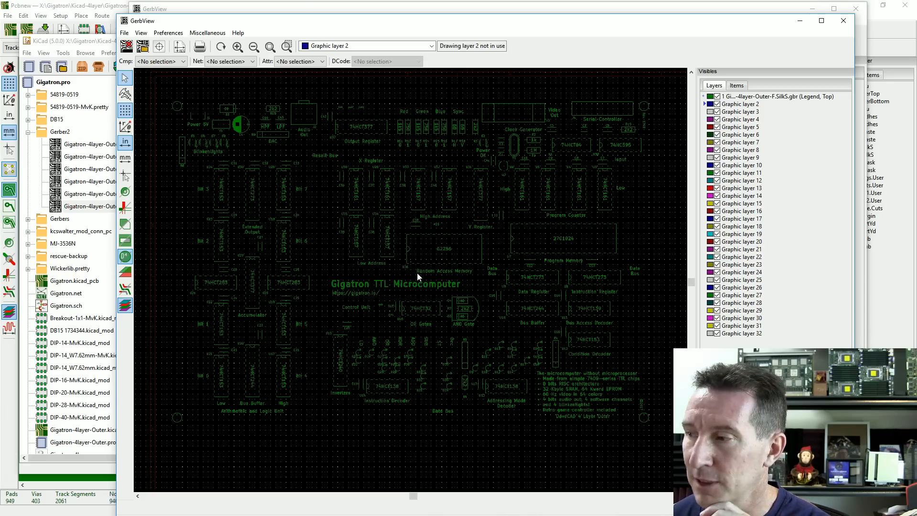
pyautogui.click(844, 21)
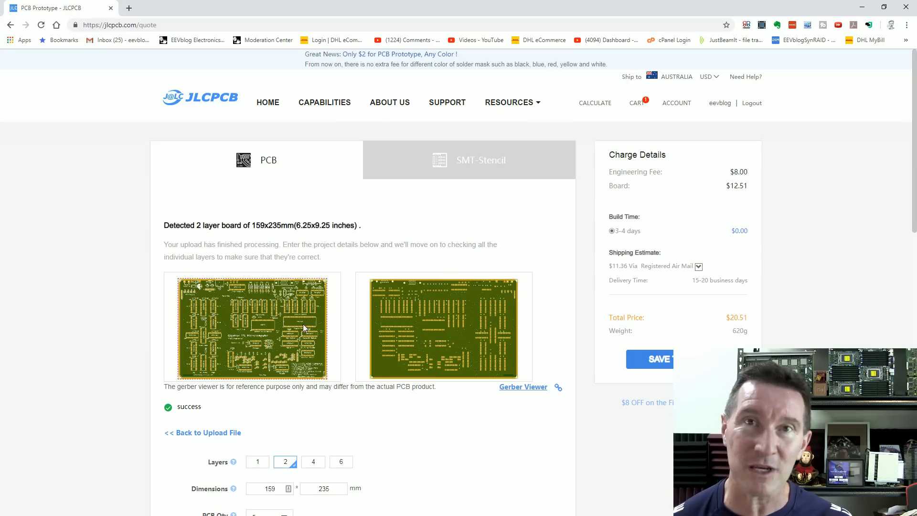
# Step: In Pcbnew, replot the Gerbers into Gerber2/ with the InnerTop and InnerBottom layers included
pyautogui.moveTo(302, 324)
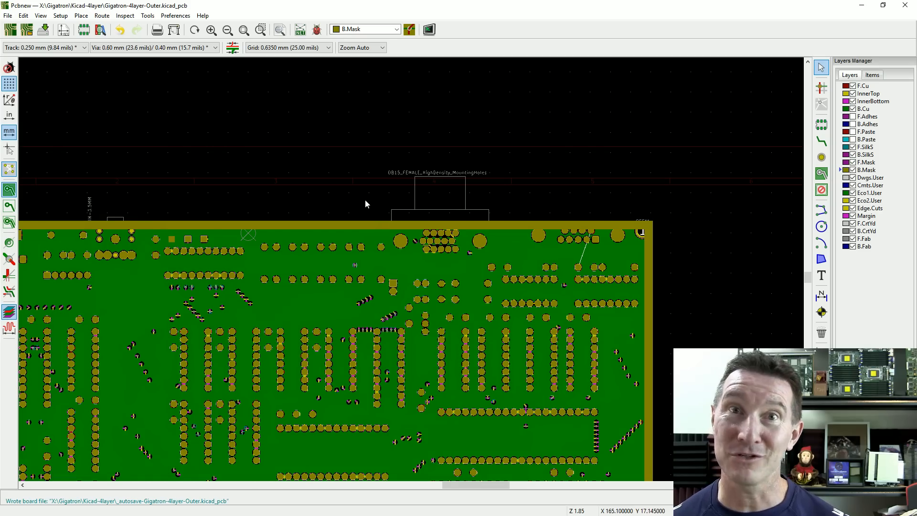
pyautogui.click(8, 16)
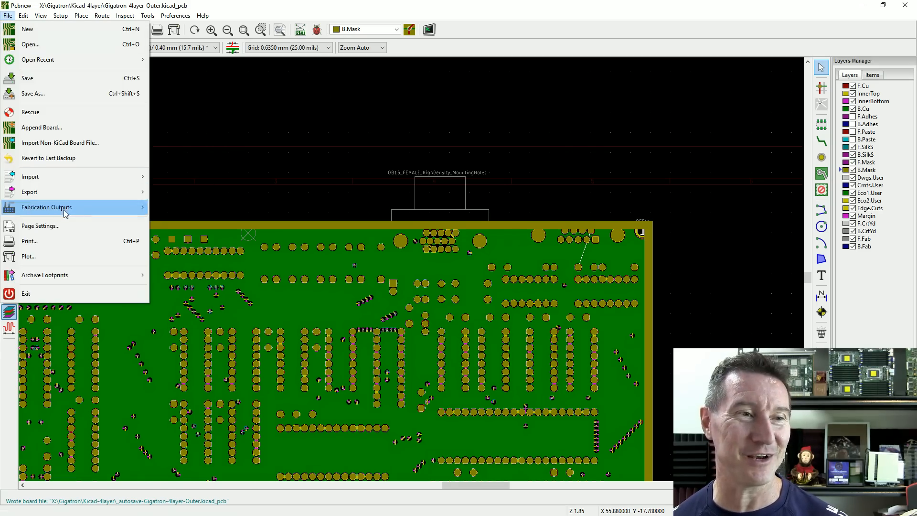
pyautogui.click(90, 254)
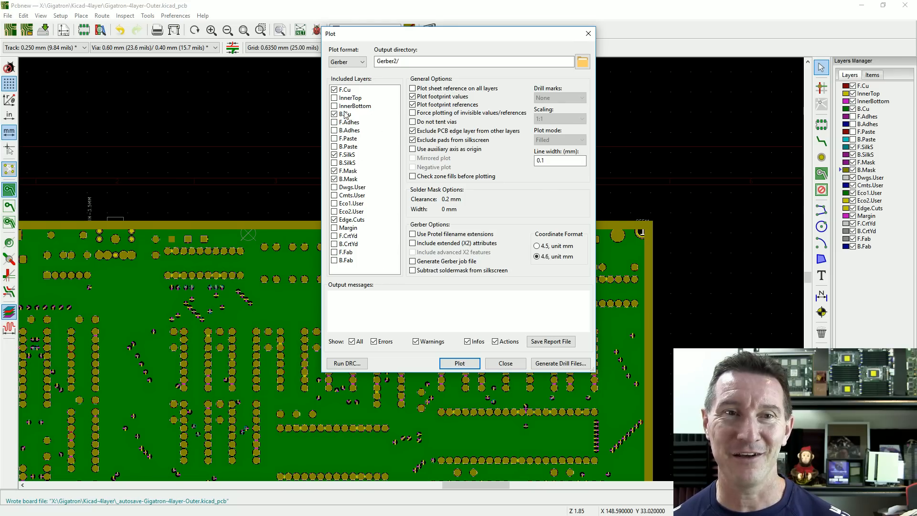
pyautogui.click(335, 99)
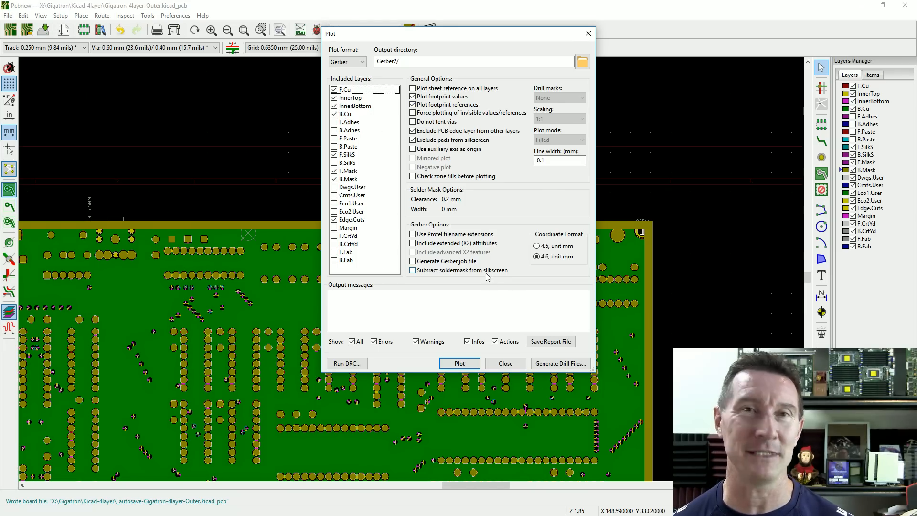
pyautogui.click(460, 363)
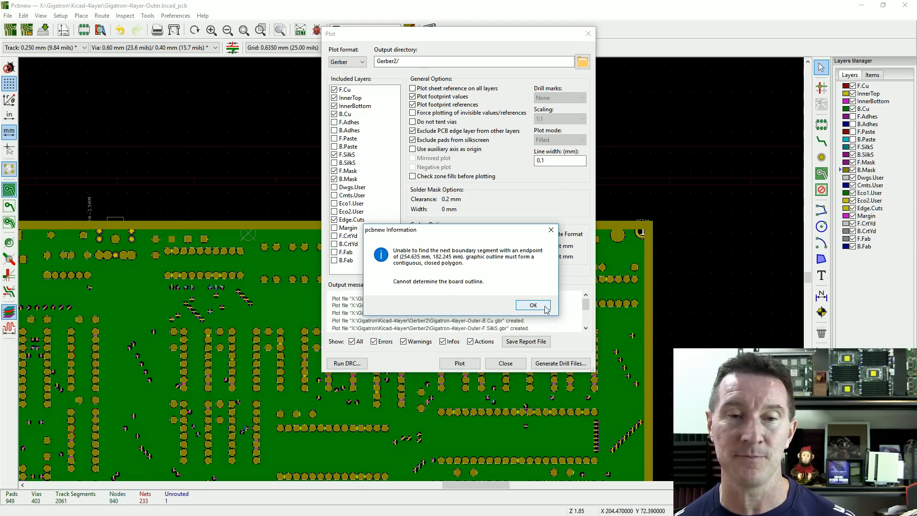
pyautogui.click(543, 310)
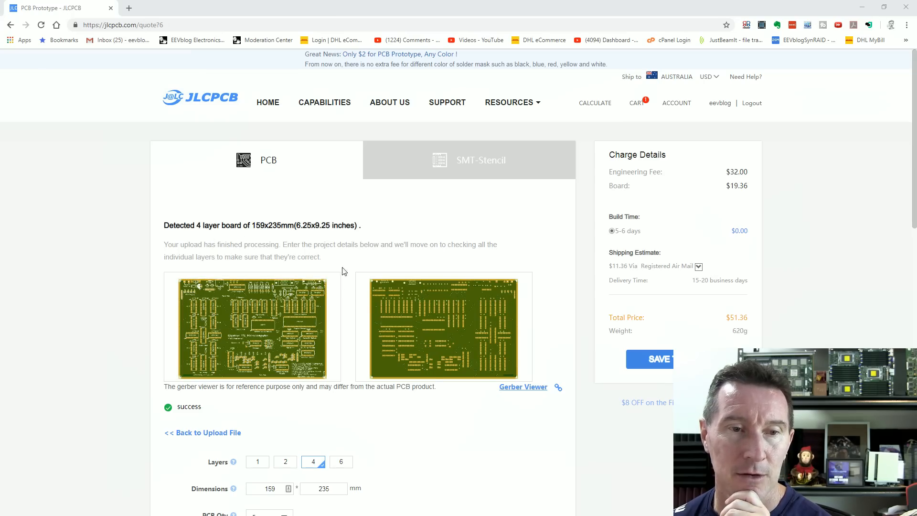
# Step: In the JLCPCB Gerber Viewer, examine both sides of Gigatron-4Layer-Outside.zip, isolating the top solder mask and drill layers
pyautogui.moveTo(276, 336)
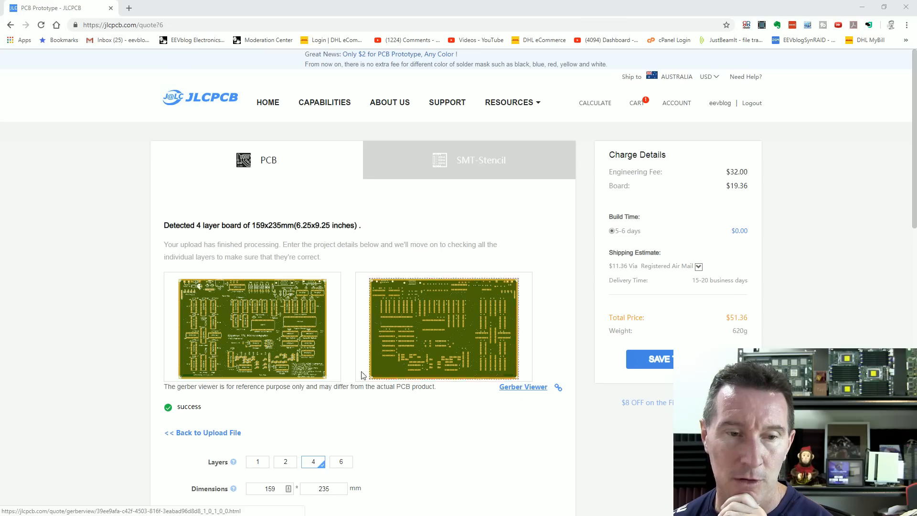
pyautogui.moveTo(286, 316)
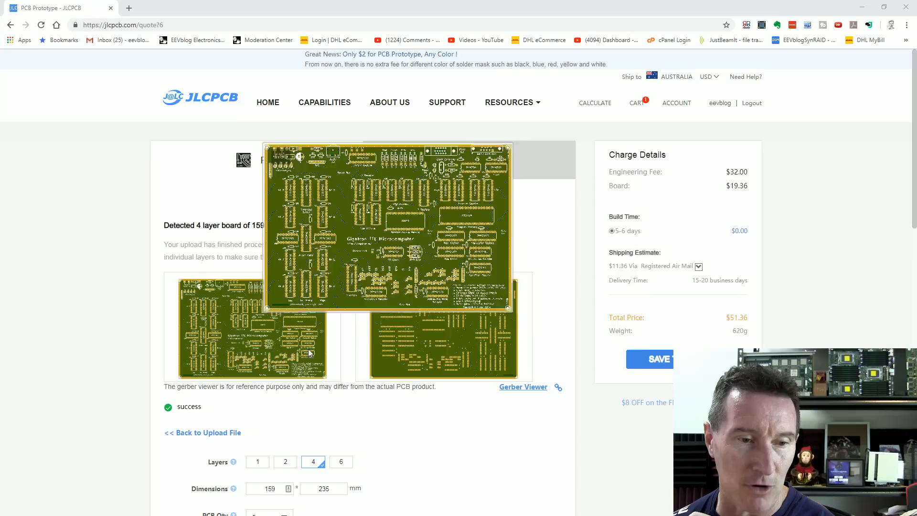
pyautogui.click(523, 387)
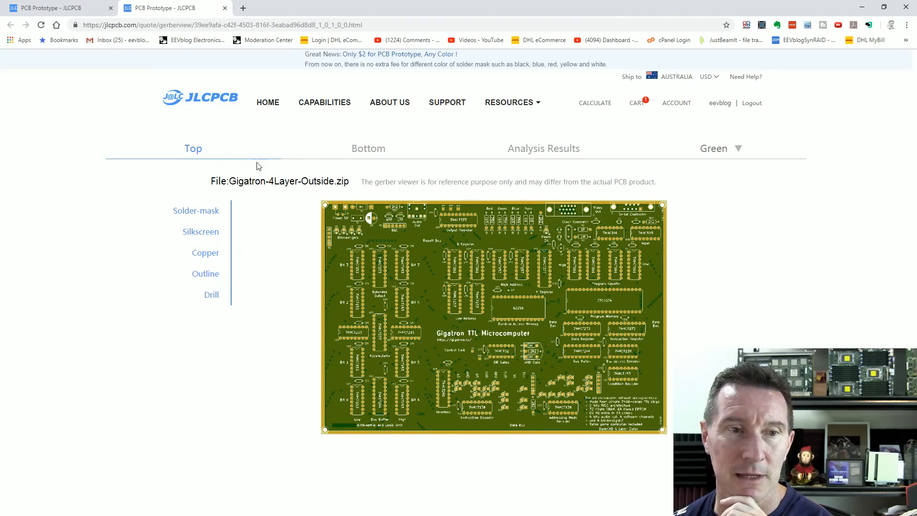
pyautogui.click(368, 149)
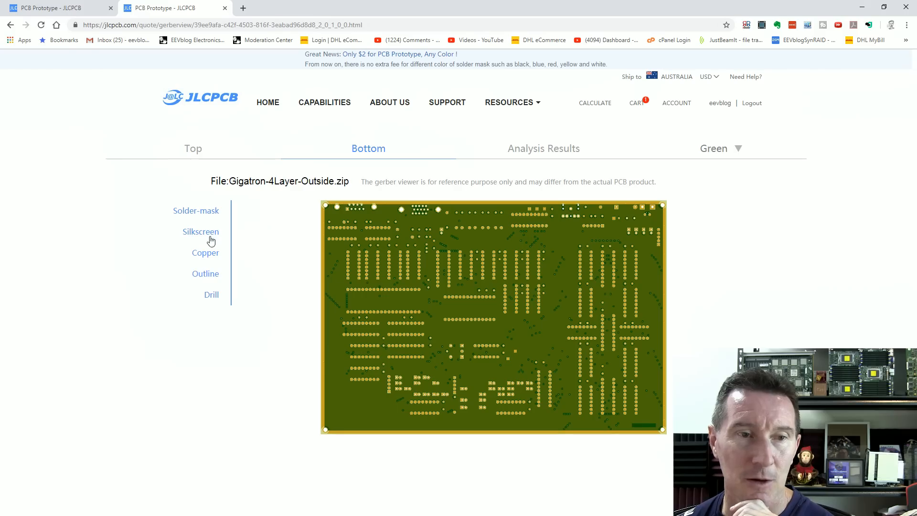
pyautogui.click(194, 149)
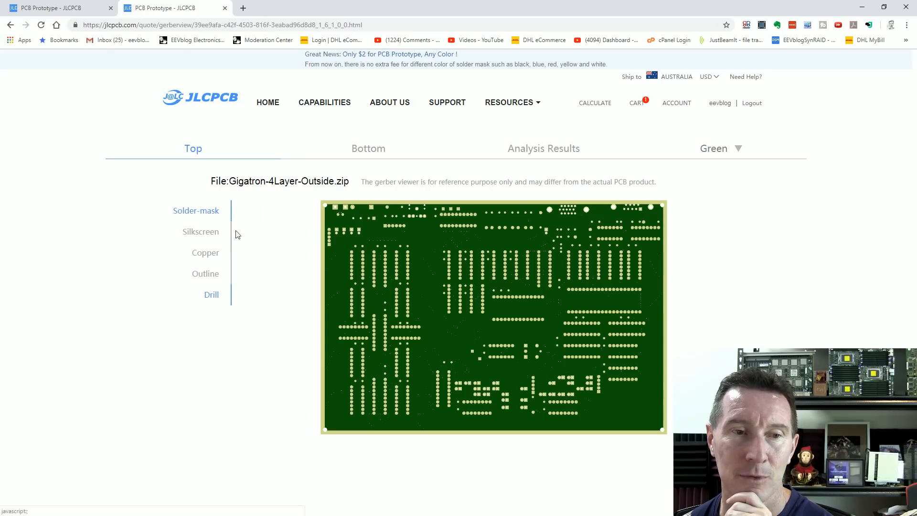
pyautogui.click(208, 216)
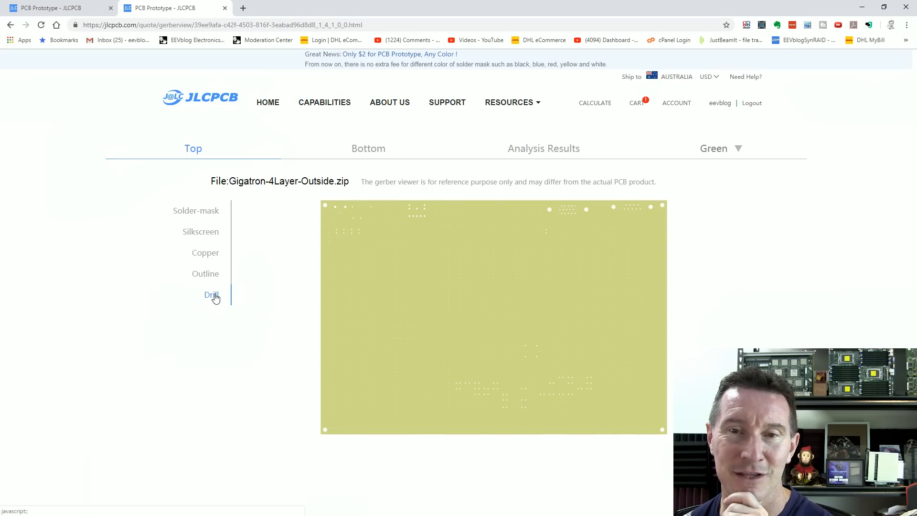
pyautogui.click(371, 150)
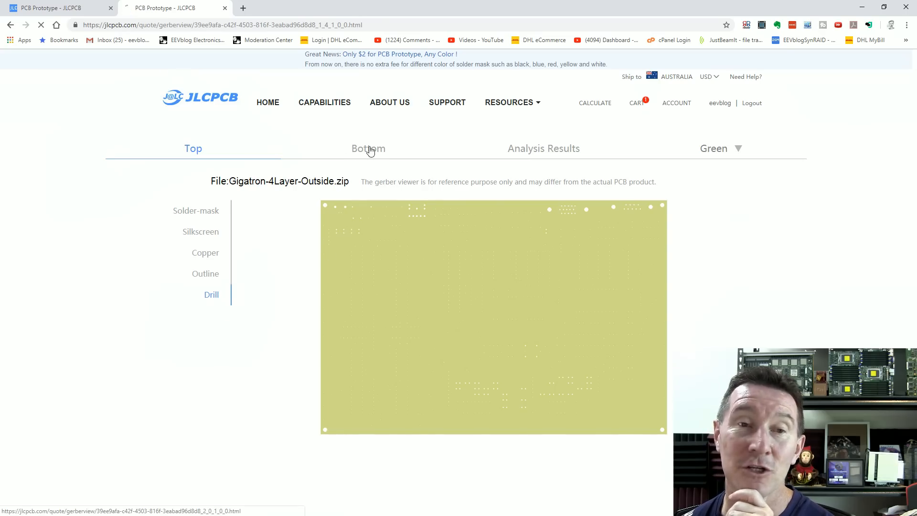
# Step: Review the Gerber analysis results for the inner, outline, top copper, solder mask and drill files, and close the extra viewer page
pyautogui.click(543, 149)
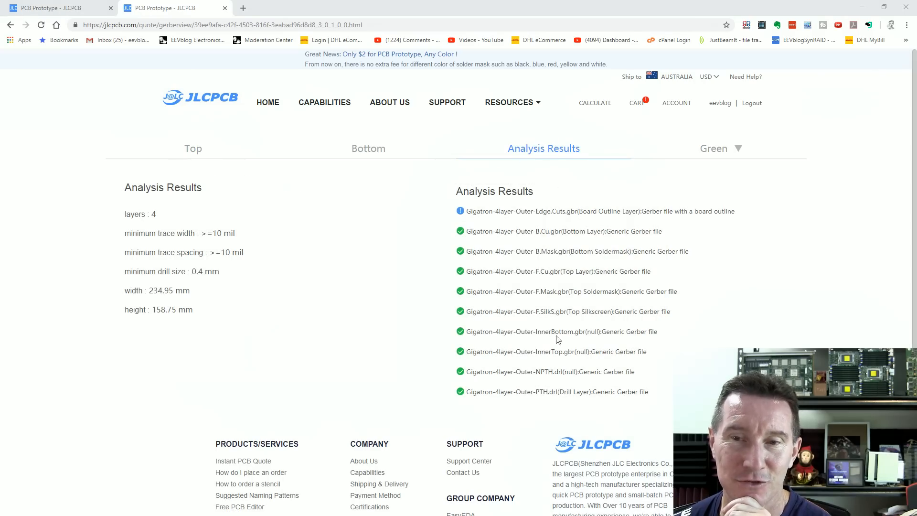
pyautogui.moveTo(511, 331); pyautogui.dragTo(614, 332)
pyautogui.moveTo(498, 352); pyautogui.dragTo(596, 352)
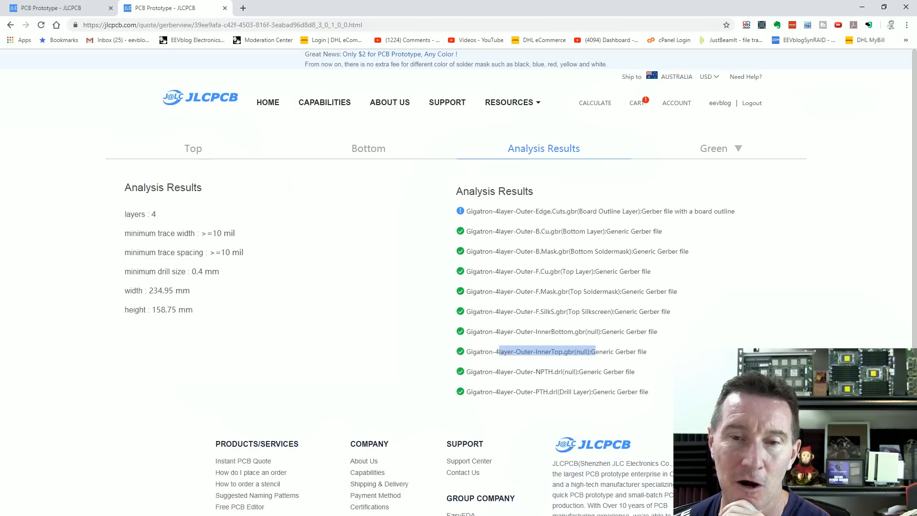
pyautogui.click(595, 331)
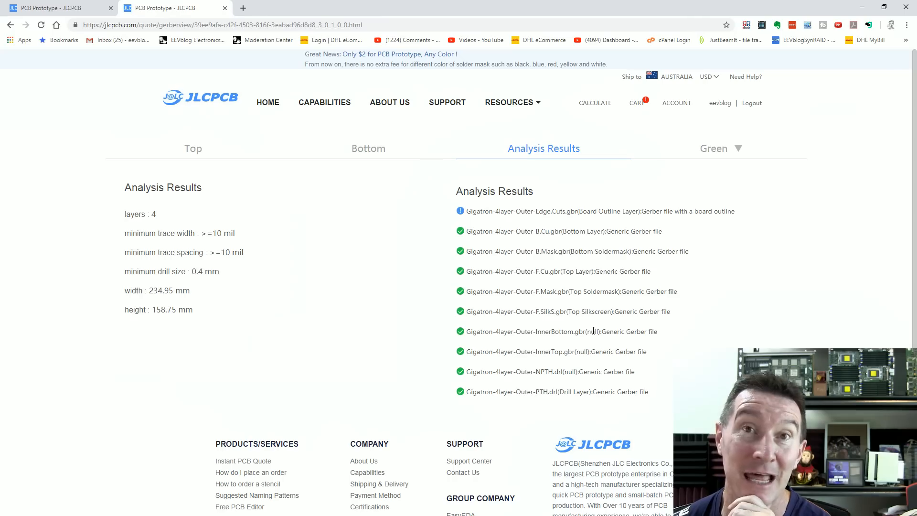
pyautogui.moveTo(603, 333); pyautogui.dragTo(660, 331)
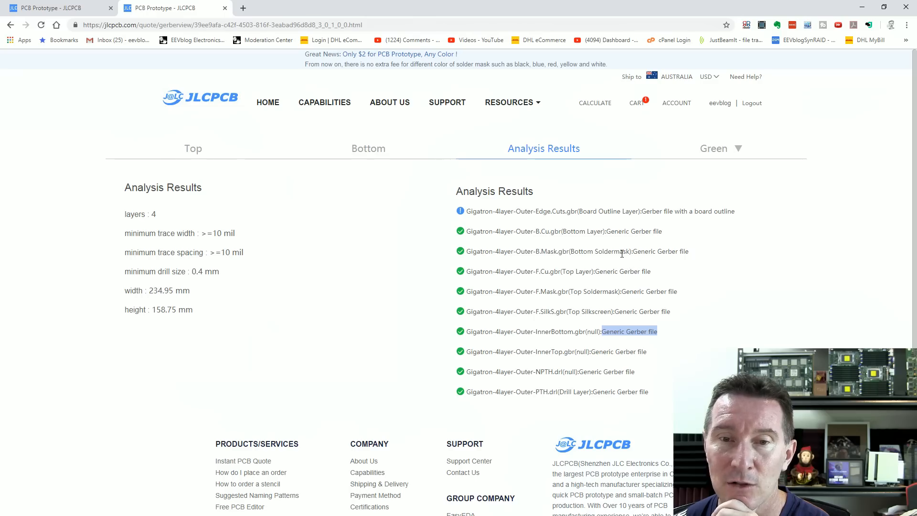
pyautogui.moveTo(641, 211); pyautogui.dragTo(727, 212)
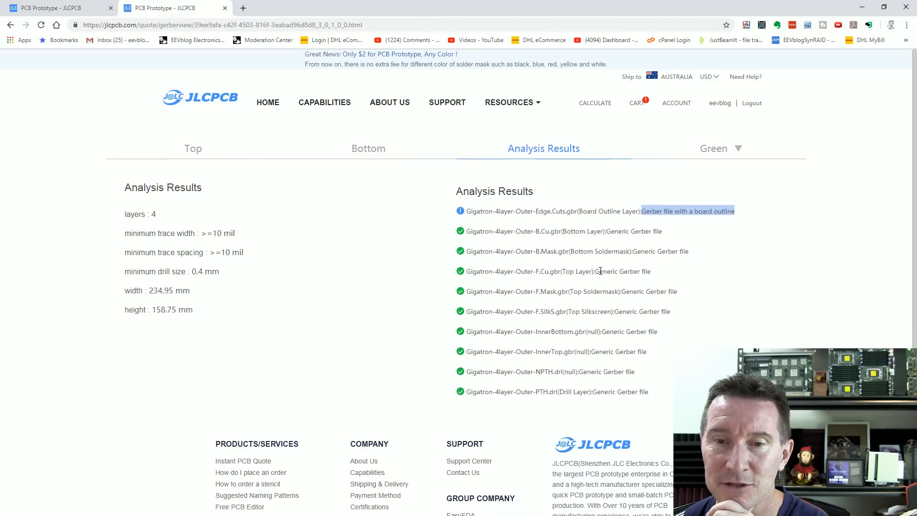
pyautogui.moveTo(601, 271); pyautogui.dragTo(678, 270)
pyautogui.moveTo(612, 292); pyautogui.dragTo(690, 296)
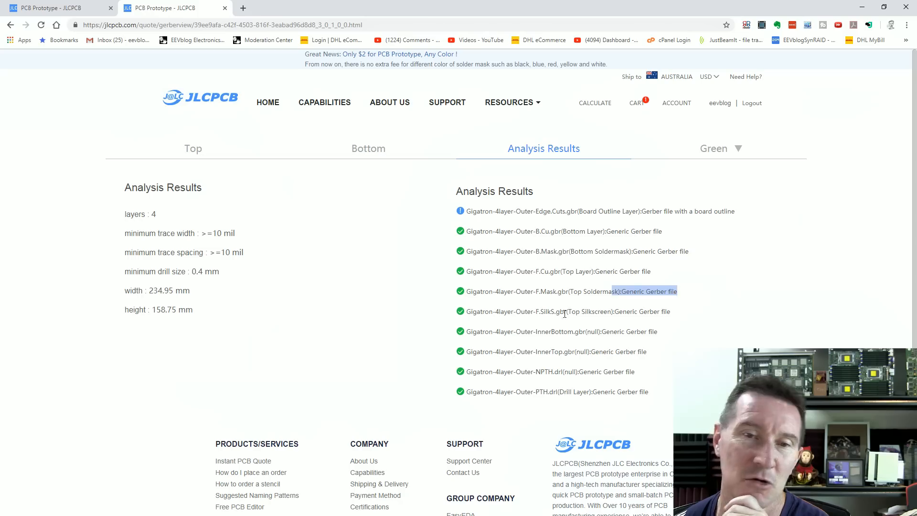
pyautogui.moveTo(553, 392); pyautogui.dragTo(642, 393)
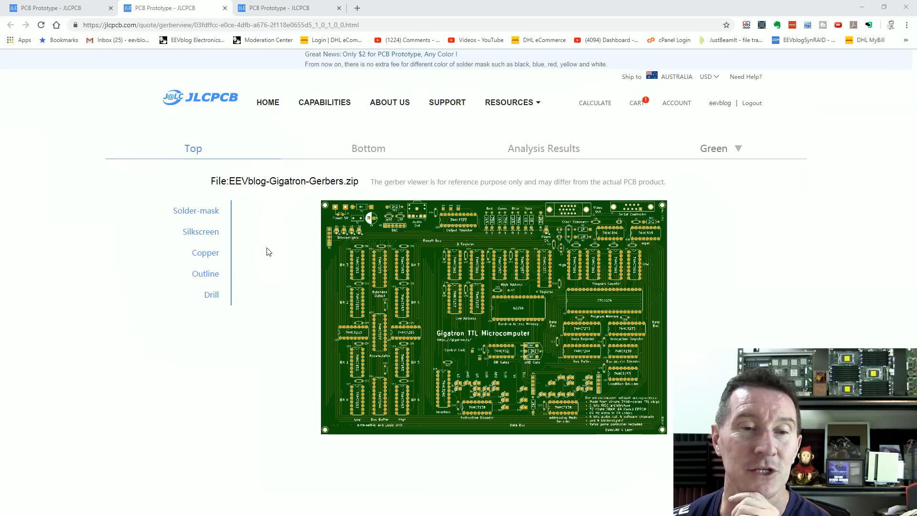
pyautogui.hotkey('ctrl', 'w')
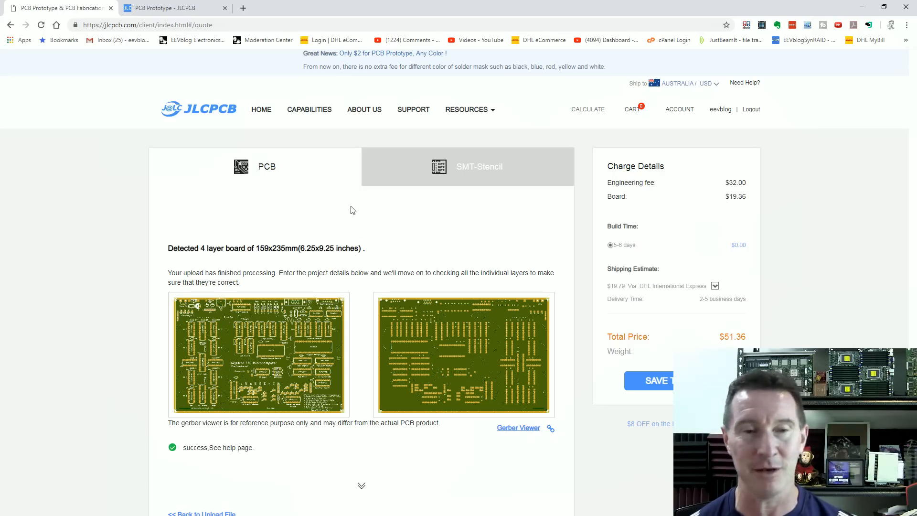
# Step: Review the four-layer board's order options and choose a PCB quantity of 5
pyautogui.scroll(-1, 351, 208)
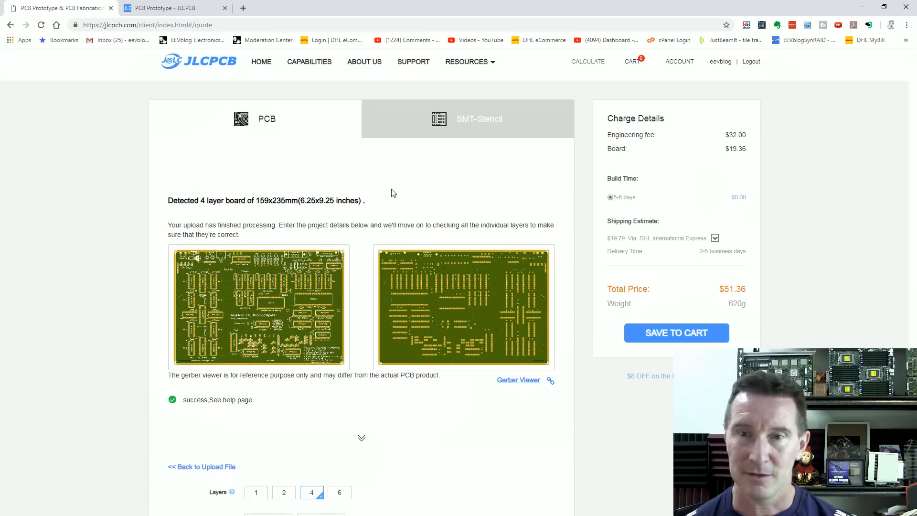
pyautogui.scroll(-2, 411, 186)
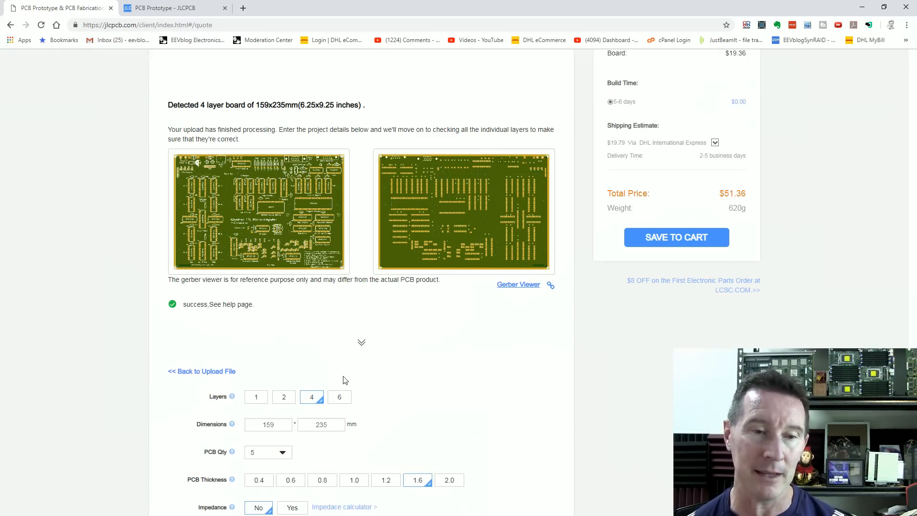
pyautogui.scroll(-2, 318, 399)
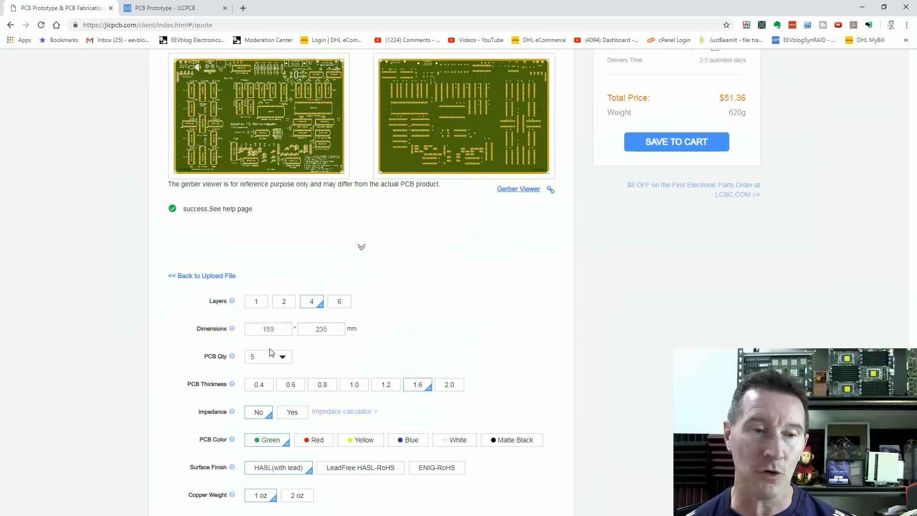
pyautogui.click(283, 362)
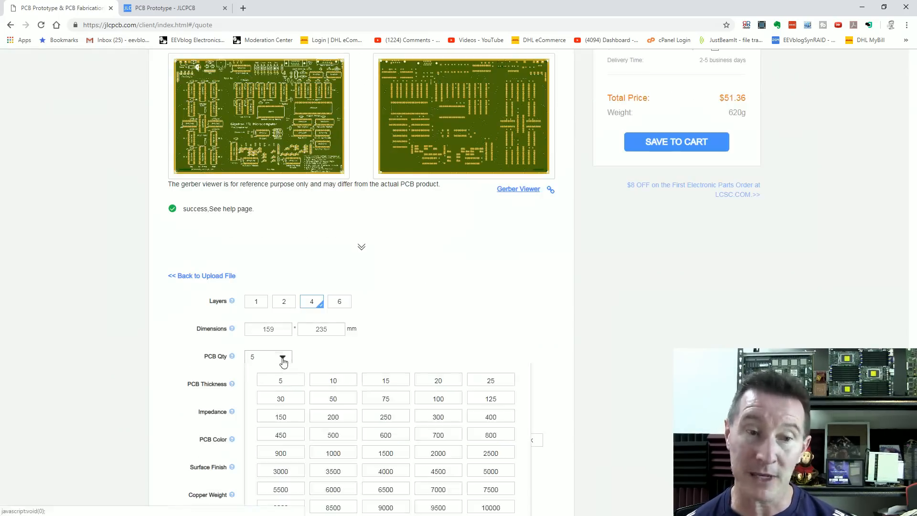
pyautogui.click(296, 382)
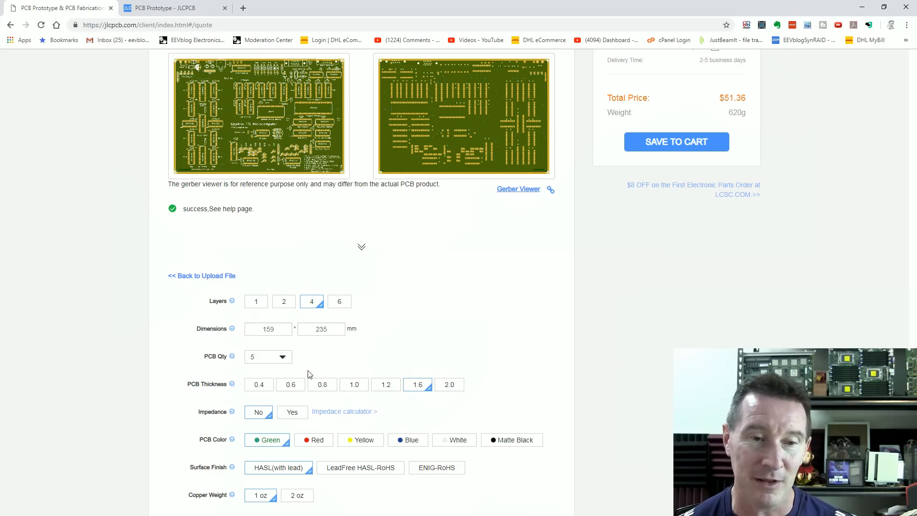
# Step: Compare the four-layer quote at PCB thicknesses of 0.8, 1.6, 1.2 and 1.0 mm
pyautogui.scroll(4, 610, 260)
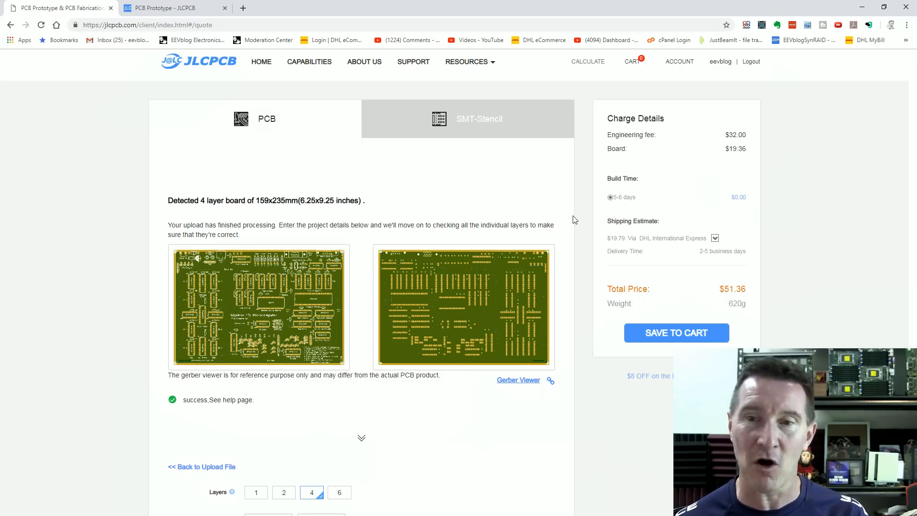
pyautogui.scroll(-2, 318, 392)
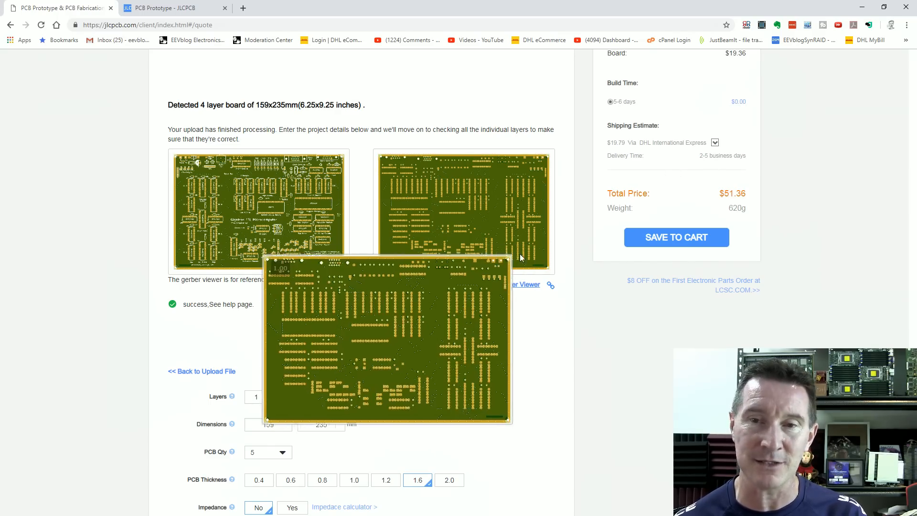
pyautogui.scroll(-3, 491, 262)
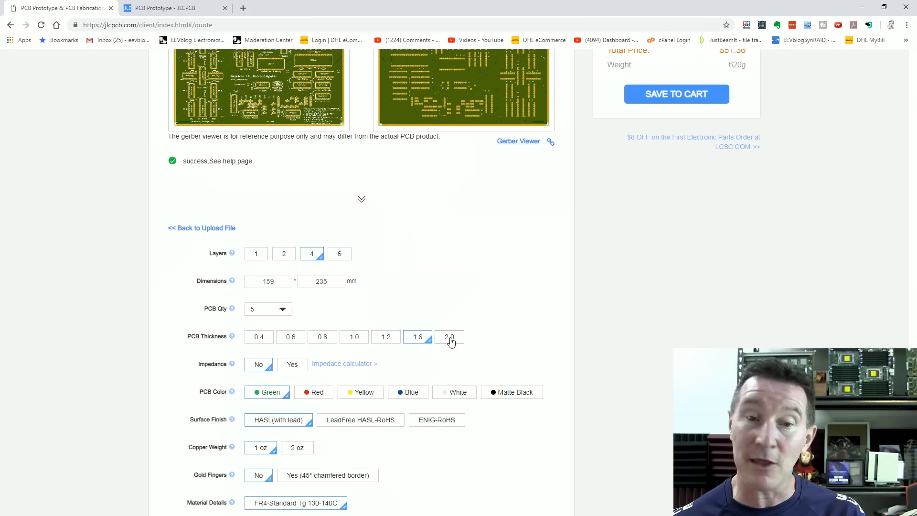
pyautogui.scroll(2, 449, 340)
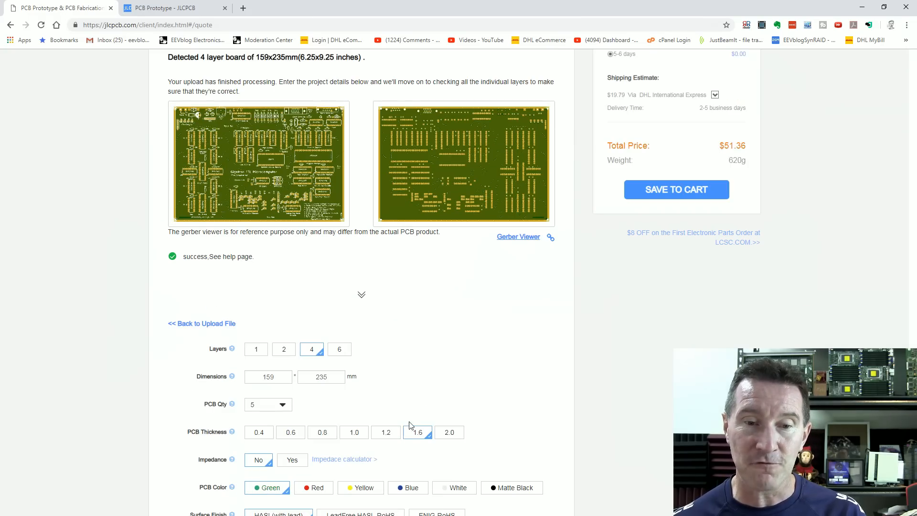
pyautogui.click(321, 433)
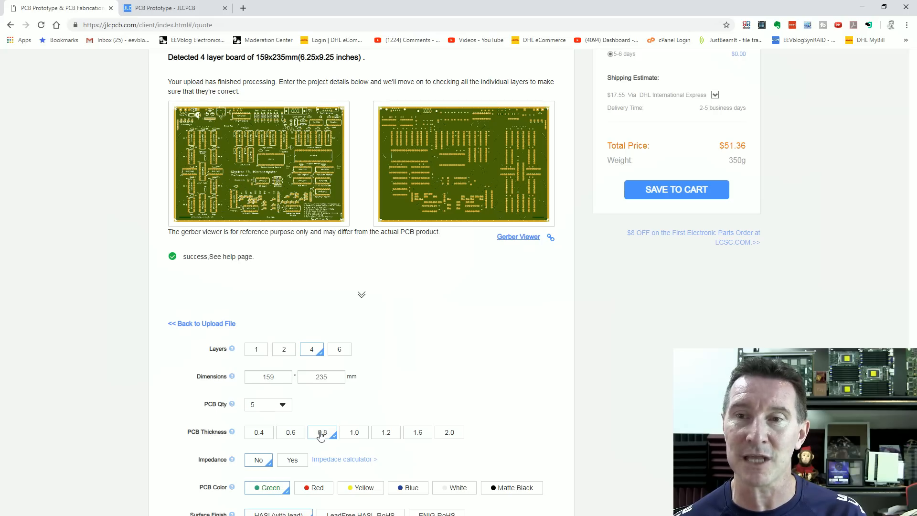
pyautogui.click(409, 434)
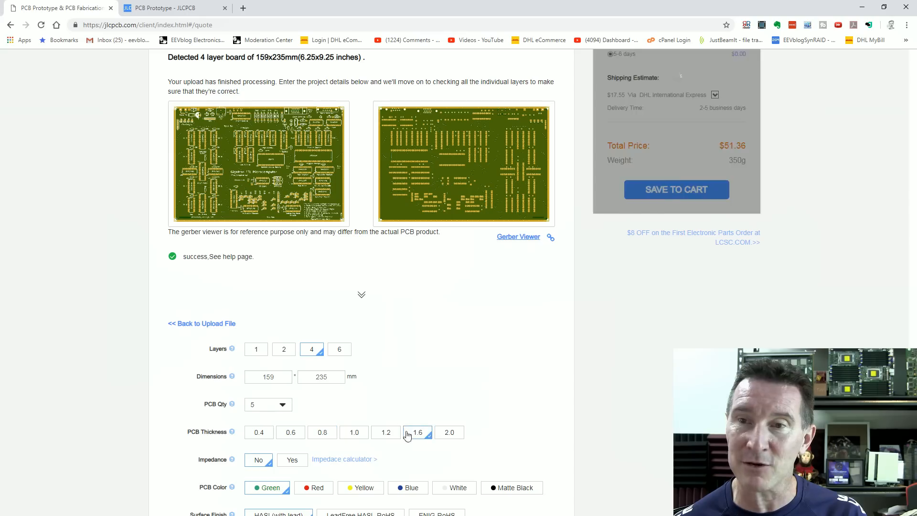
pyautogui.click(386, 435)
pyautogui.click(356, 435)
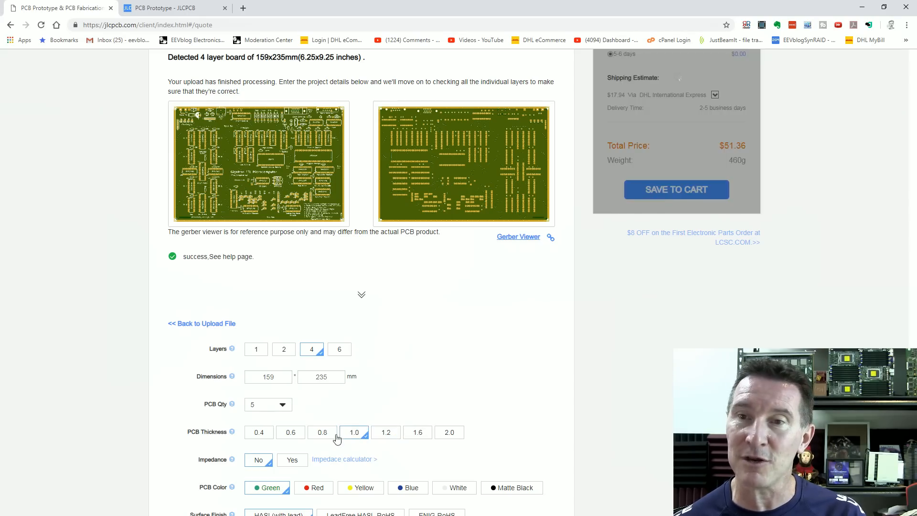
pyautogui.click(321, 435)
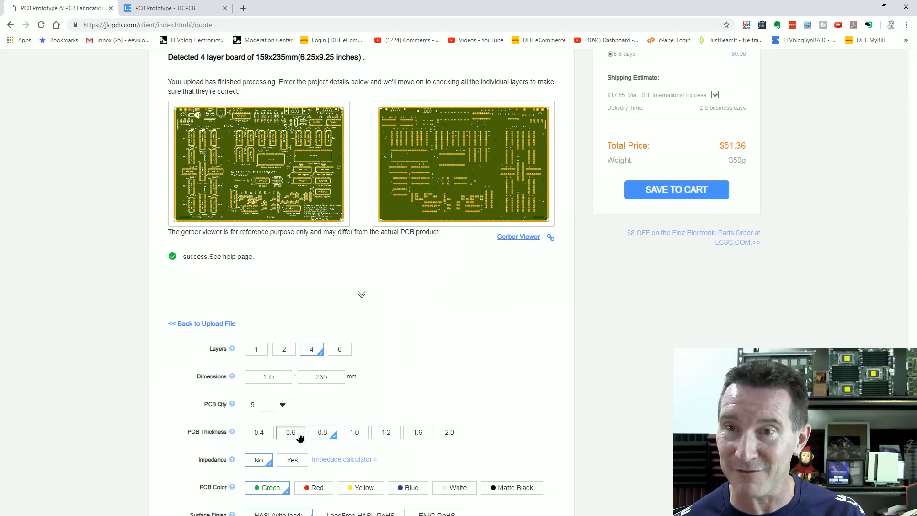
# Step: Try PCB thicknesses of 0.6 mm and 0.4 mm, dismissing the notices that come up
pyautogui.click(299, 435)
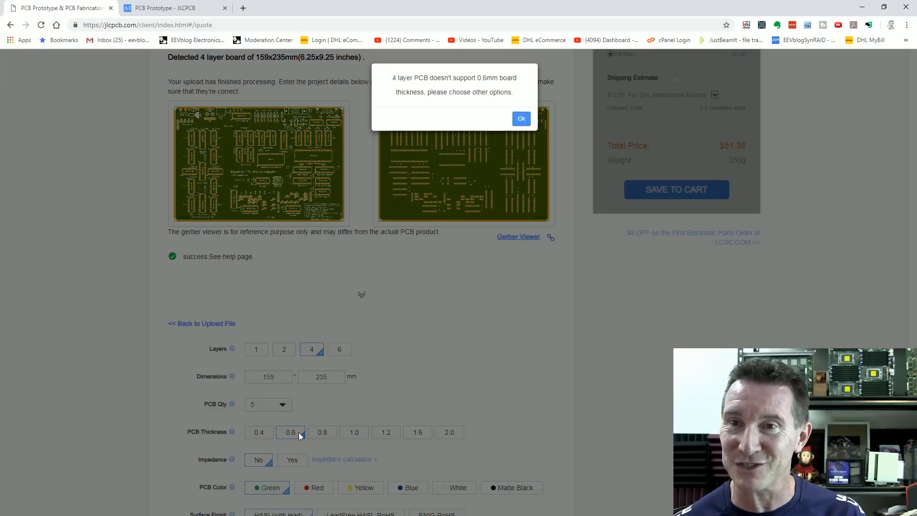
pyautogui.click(530, 122)
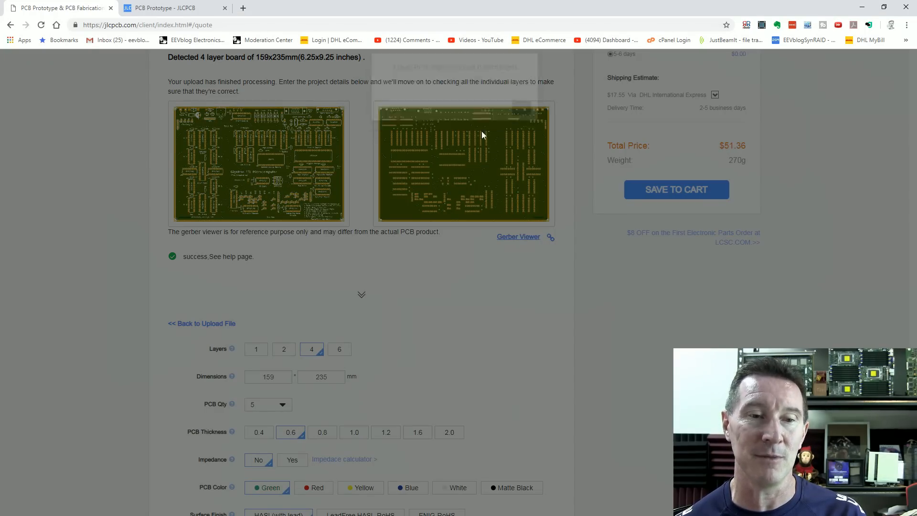
pyautogui.click(264, 435)
pyautogui.click(523, 116)
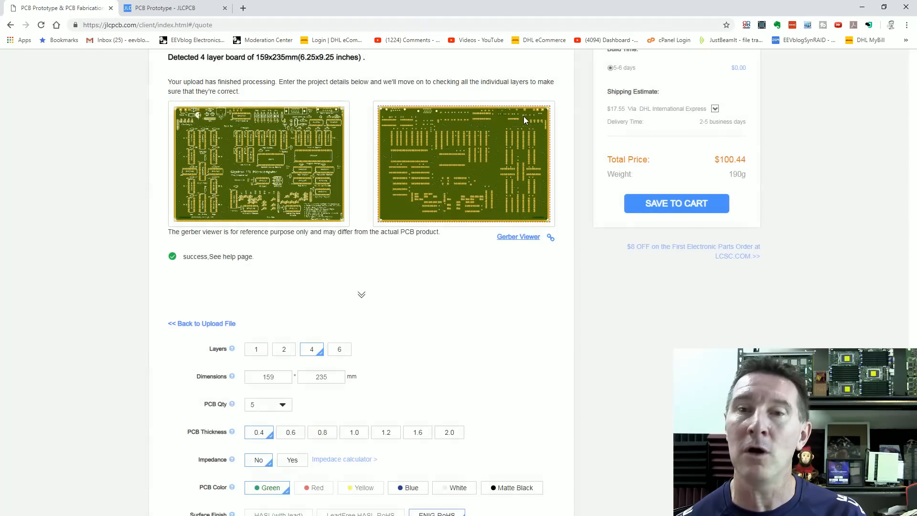
# Step: Try PCB thicknesses of 2.0 mm and 1.2 mm, and settle on 1.6 mm
pyautogui.click(450, 432)
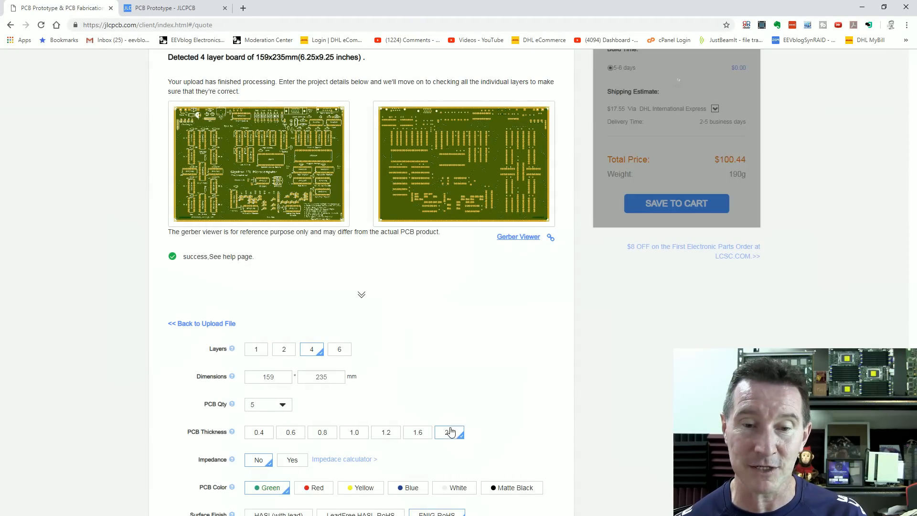
pyautogui.click(386, 433)
pyautogui.click(418, 433)
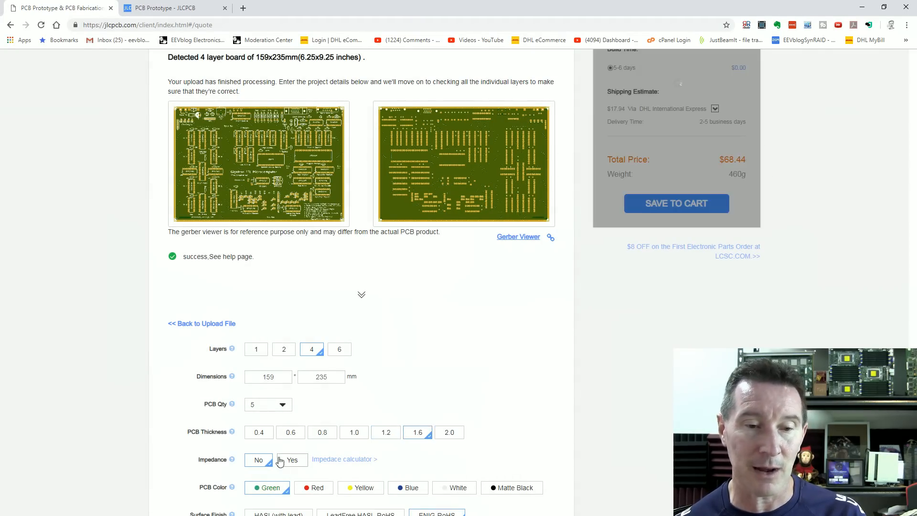
# Step: Compare the price for green and red boards, and choose Red as the PCB color
pyautogui.scroll(-3, 283, 464)
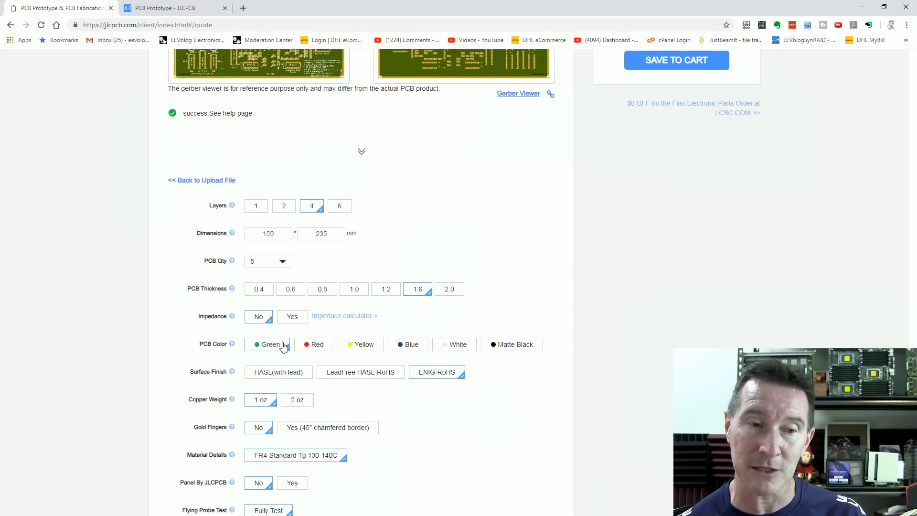
pyautogui.click(314, 344)
pyautogui.scroll(3, 469, 338)
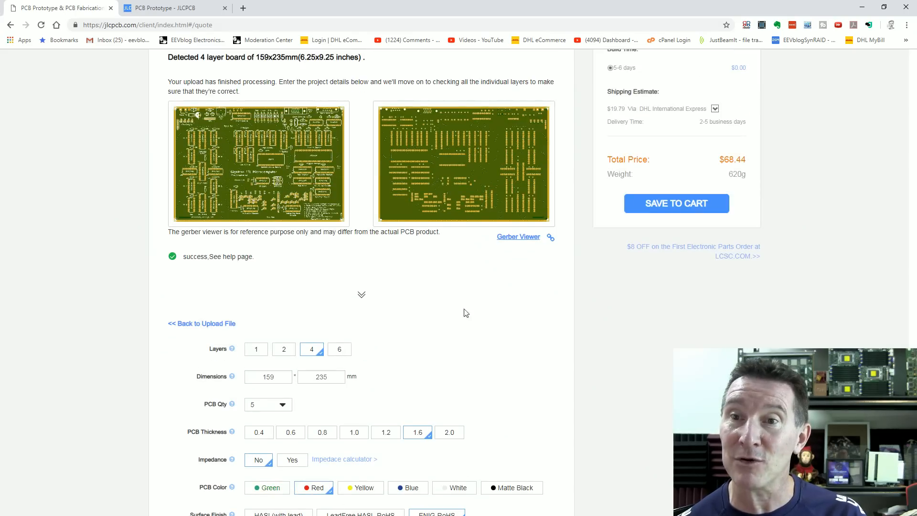
pyautogui.click(271, 489)
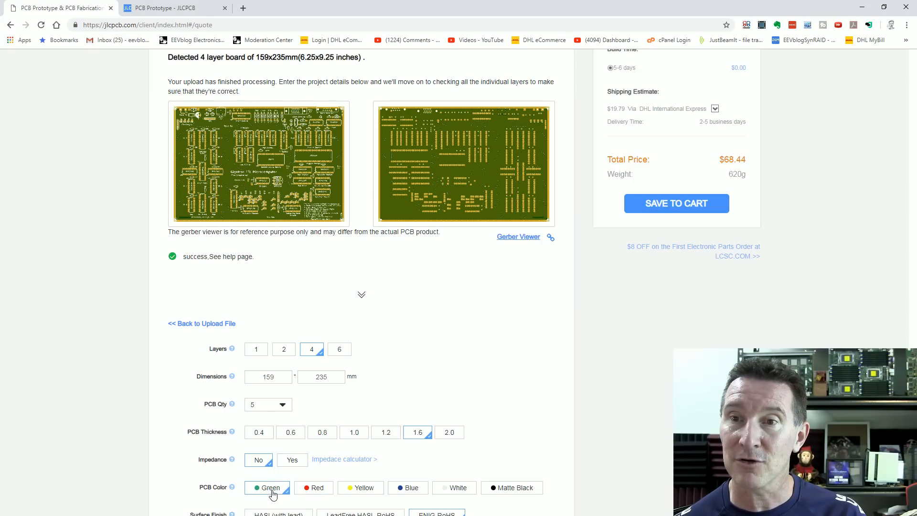
pyautogui.click(315, 488)
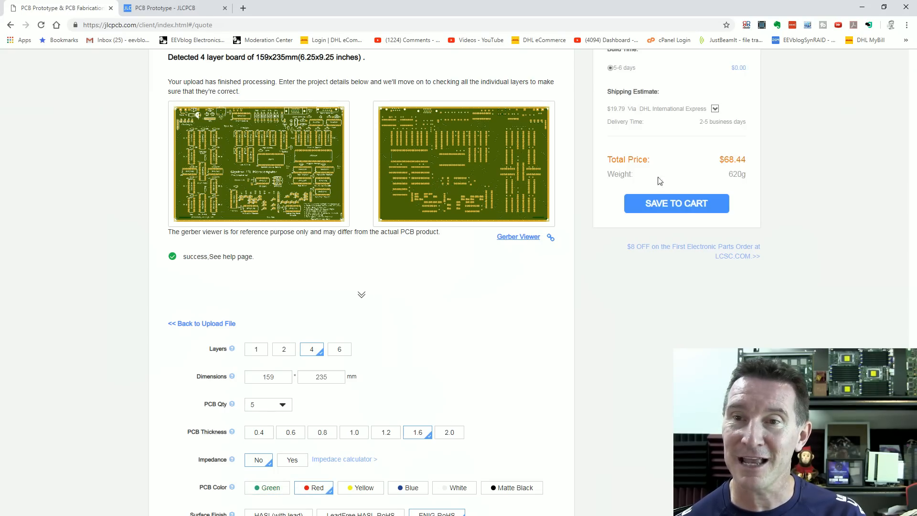
# Step: Compare the HASL(with lead) and LeadFree HASL-RoHS surface finishes, choose ENIG-RoHS and check its charge details
pyautogui.scroll(-5, 377, 363)
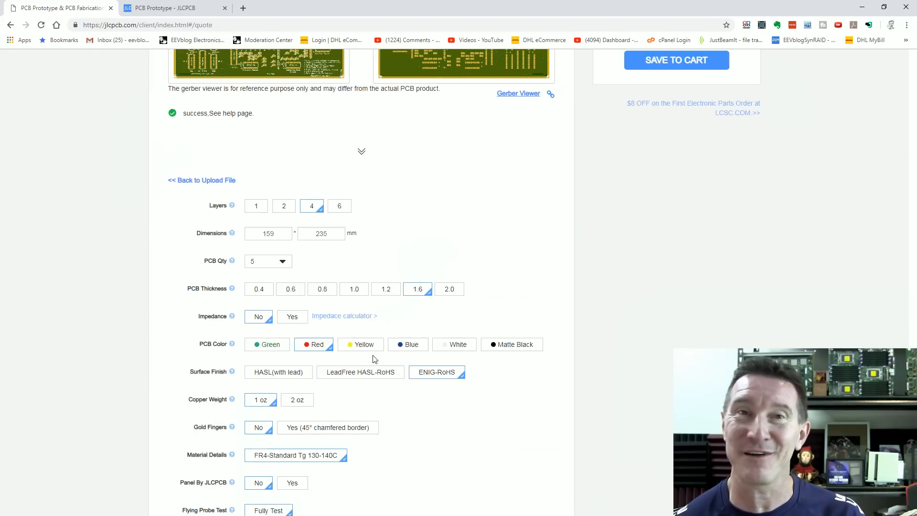
pyautogui.click(285, 285)
pyautogui.scroll(4, 287, 287)
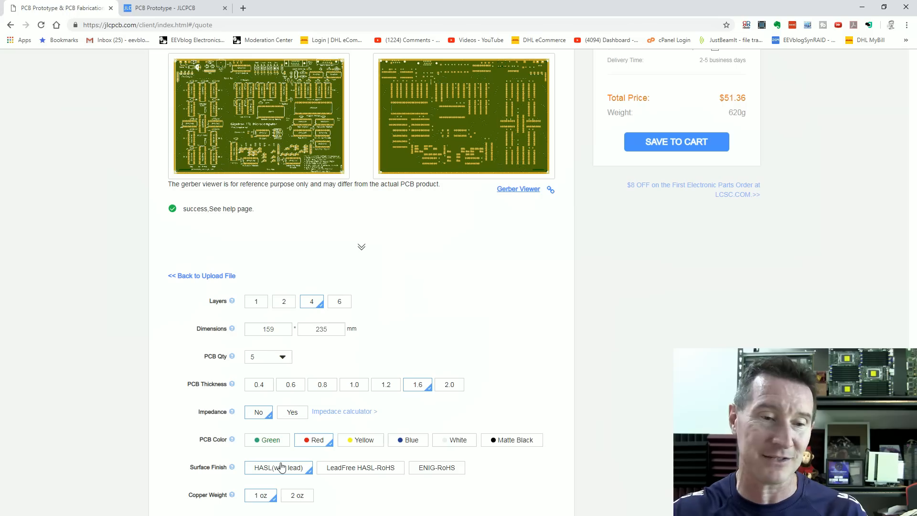
pyautogui.click(361, 470)
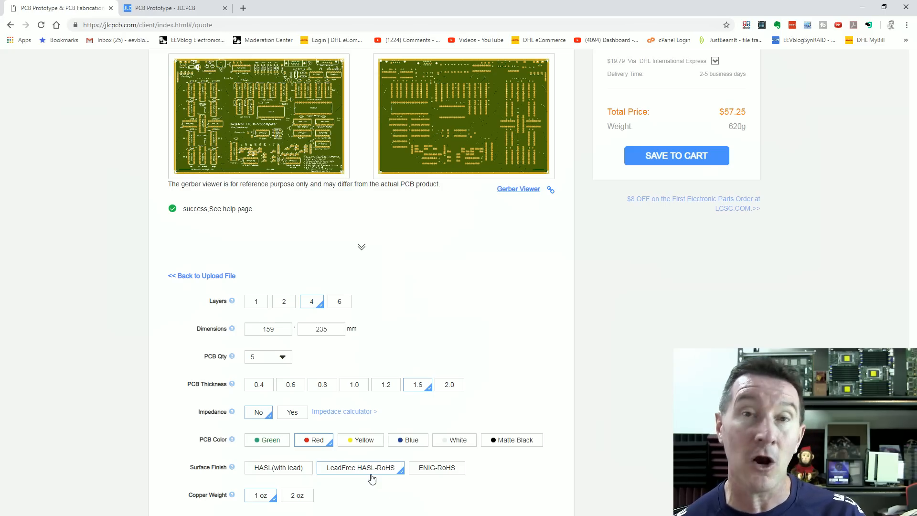
pyautogui.click(445, 471)
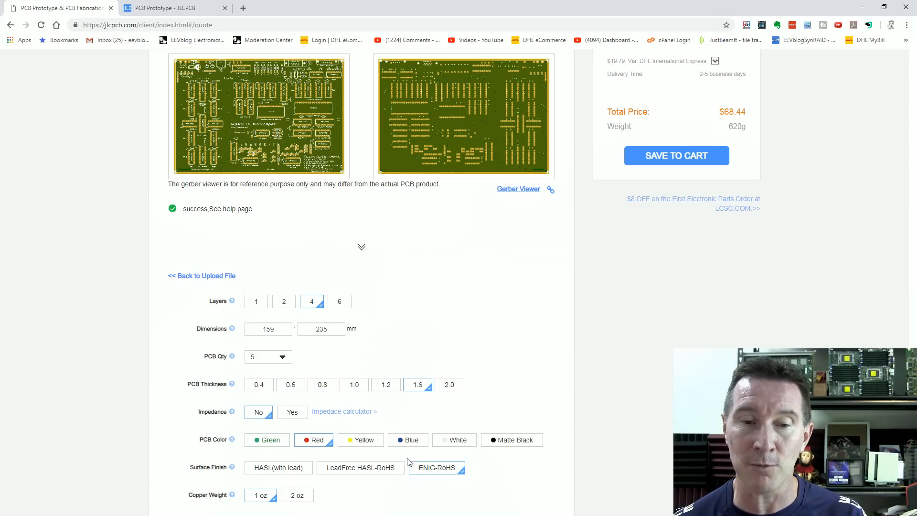
pyautogui.click(291, 471)
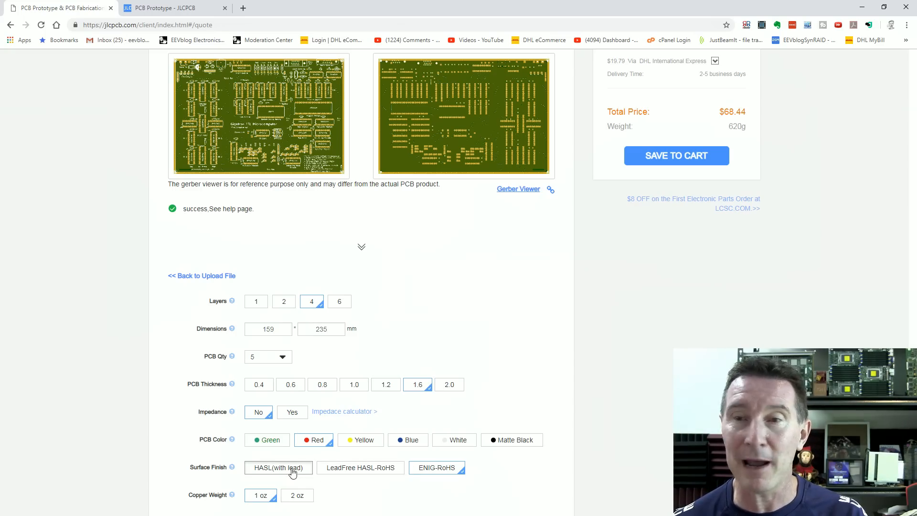
pyautogui.click(437, 470)
pyautogui.scroll(3, 498, 414)
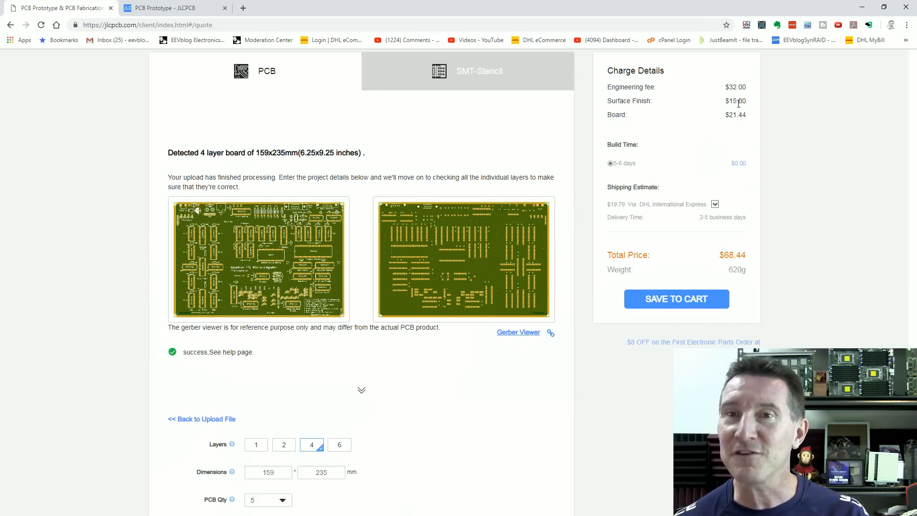
# Step: Check the quote with a 2 oz copper weight and return to 1 oz
pyautogui.scroll(-7, 477, 280)
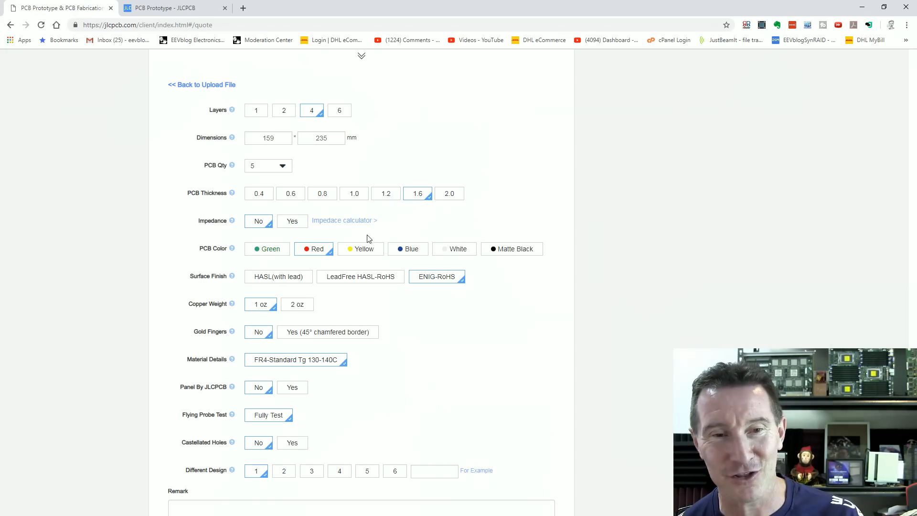
pyautogui.click(300, 306)
pyautogui.scroll(4, 658, 194)
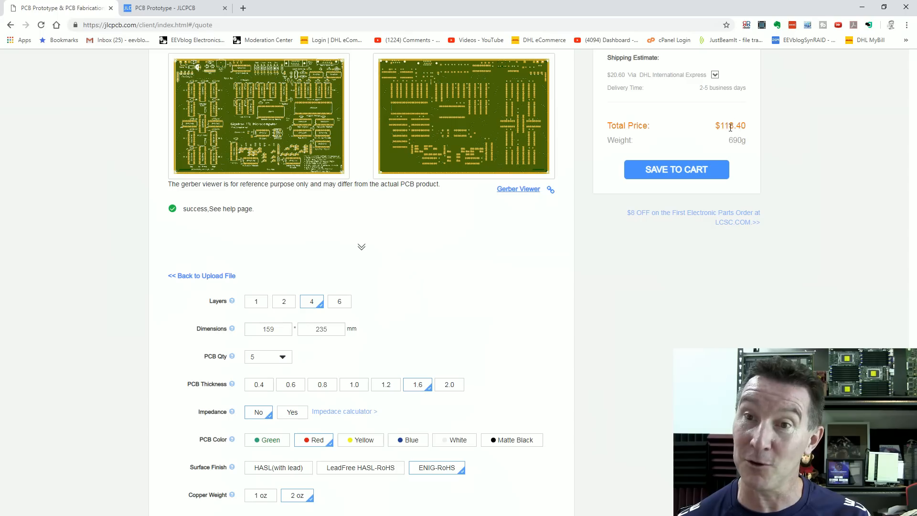
pyautogui.click(261, 495)
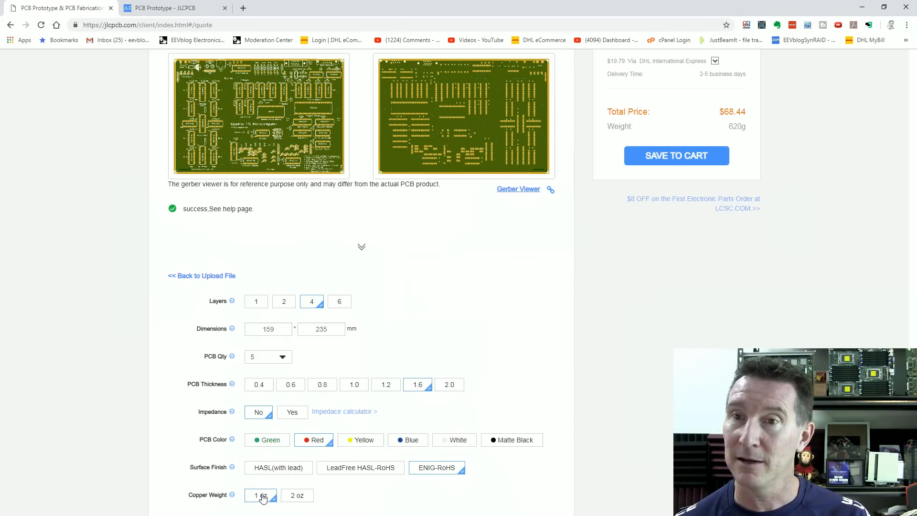
# Step: Examine the remaining order options down to the Remark field and stencil choice, and review the board preview and charge details
pyautogui.scroll(-3, 308, 468)
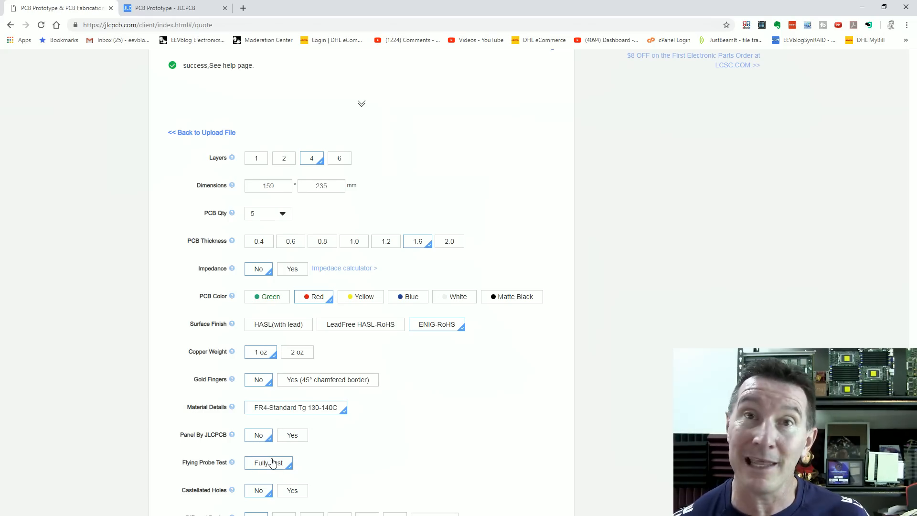
pyautogui.scroll(-2, 303, 456)
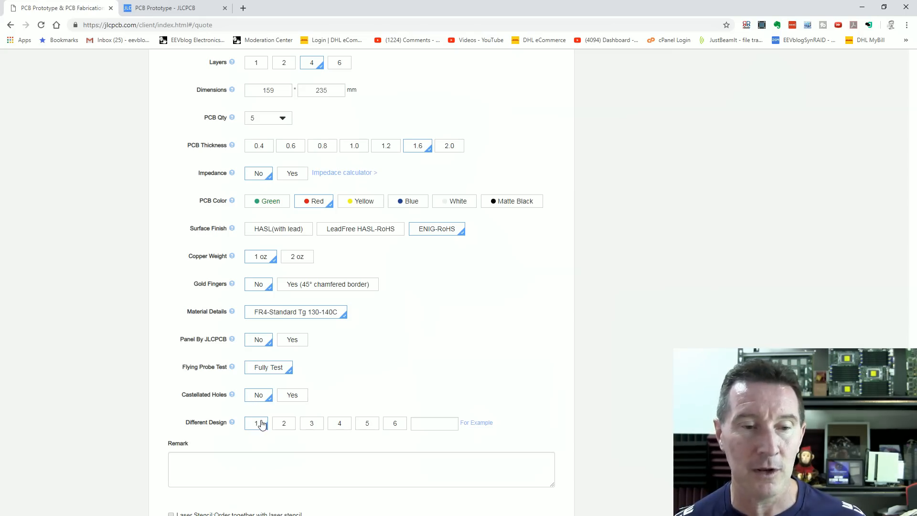
pyautogui.scroll(-3, 258, 421)
pyautogui.click(238, 325)
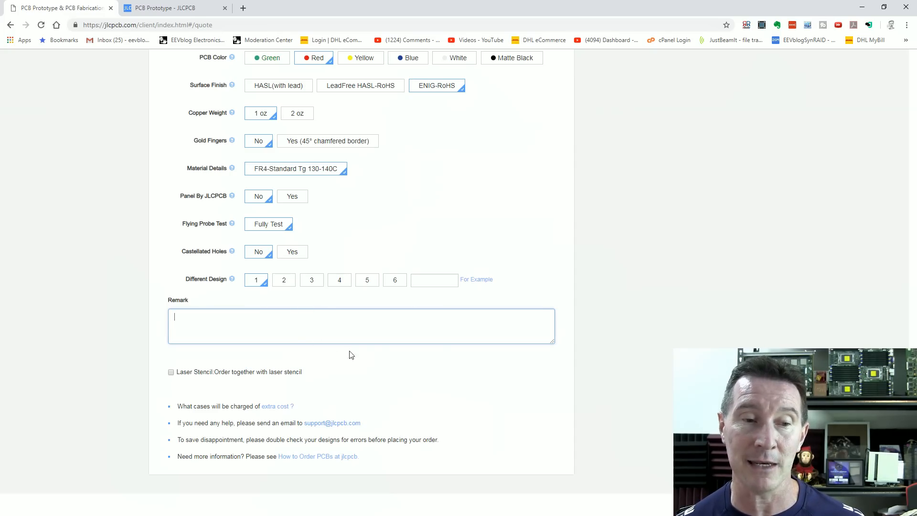
pyautogui.scroll(4, 395, 336)
pyautogui.scroll(8, 393, 335)
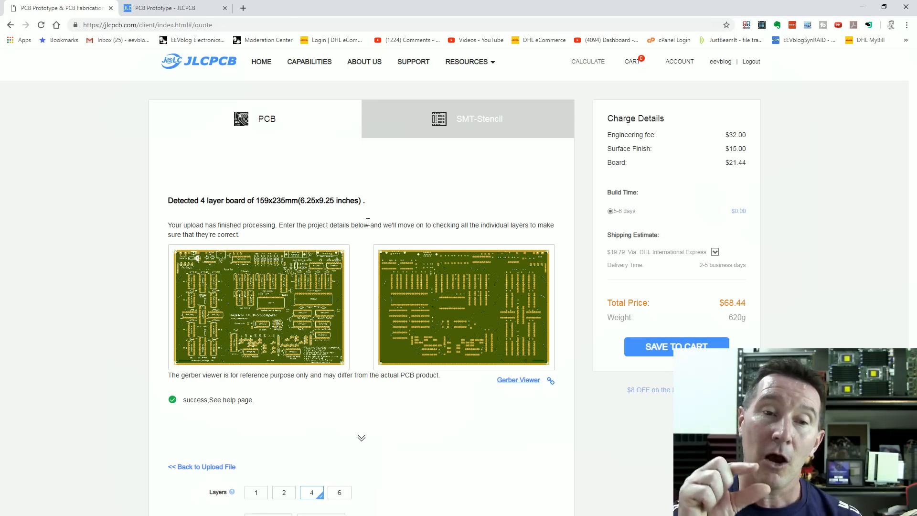
pyautogui.scroll(-2, 356, 182)
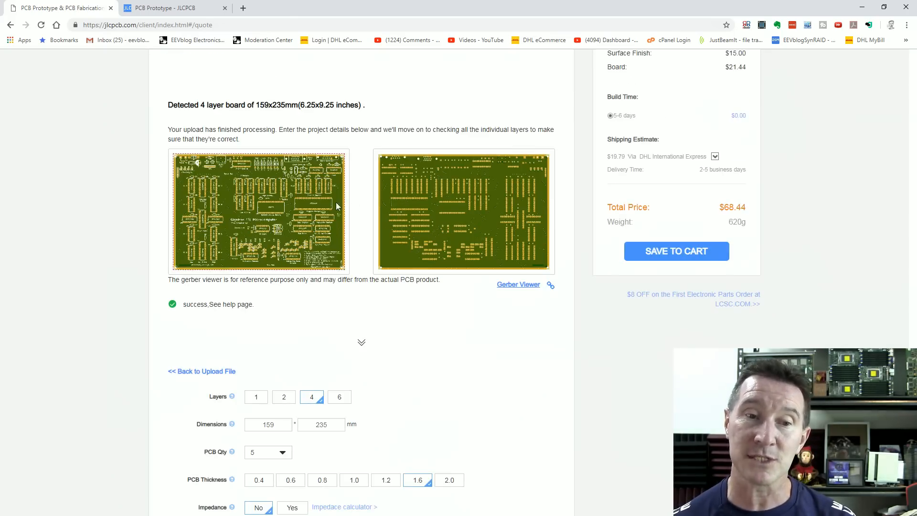
pyautogui.scroll(-6, 373, 199)
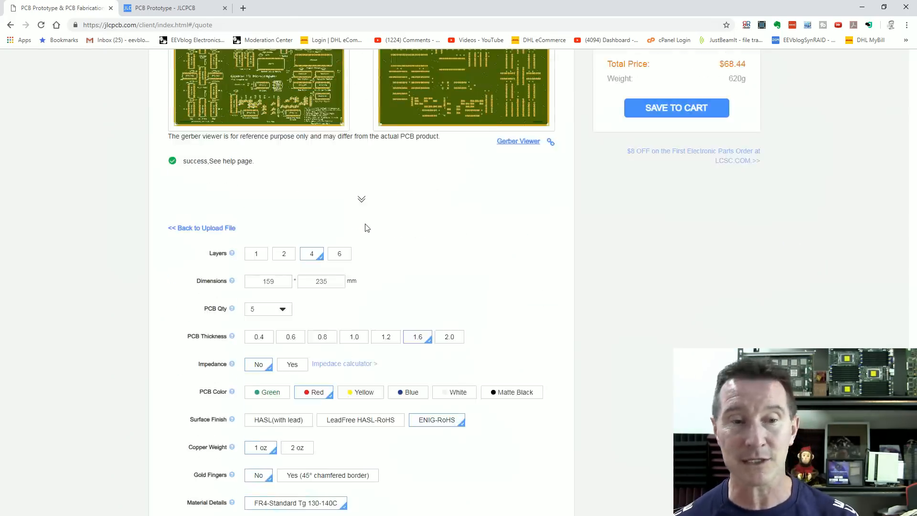
pyautogui.scroll(8, 396, 305)
pyautogui.scroll(1, 382, 272)
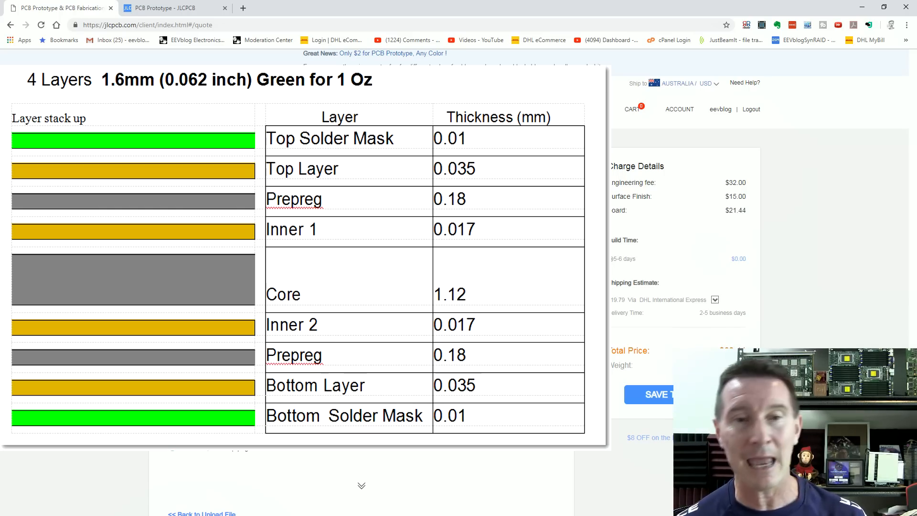
# Step: Enable impedance control, open its stackup choices and check the charge details
pyautogui.scroll(-6, 329, 457)
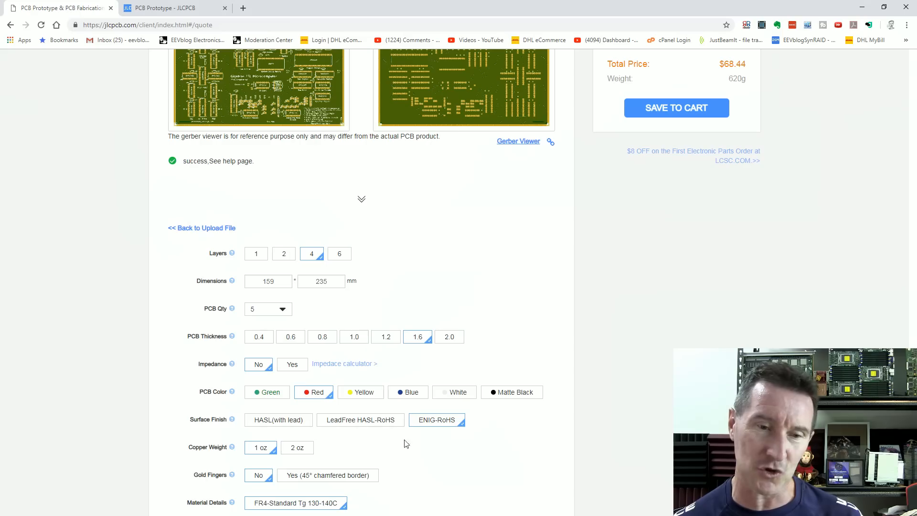
pyautogui.scroll(-3, 338, 469)
pyautogui.click(292, 222)
pyautogui.click(350, 224)
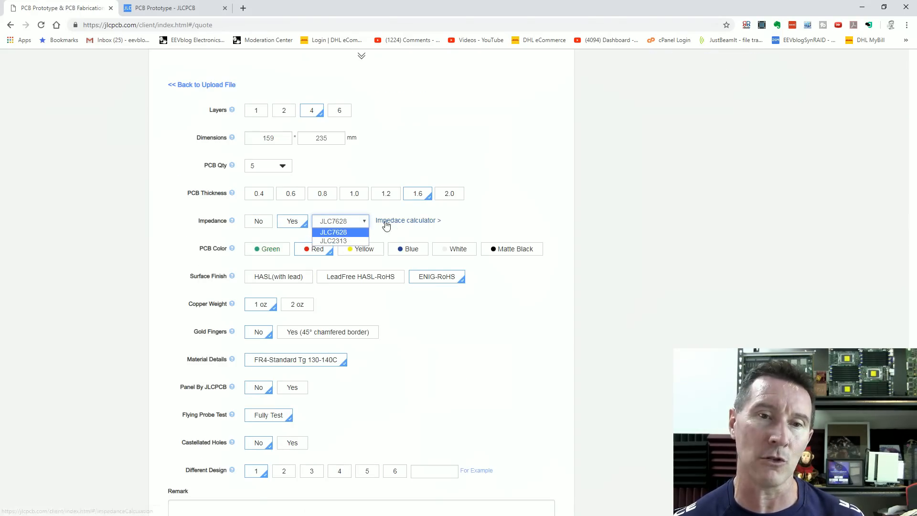
pyautogui.scroll(7, 302, 261)
pyautogui.moveTo(302, 264)
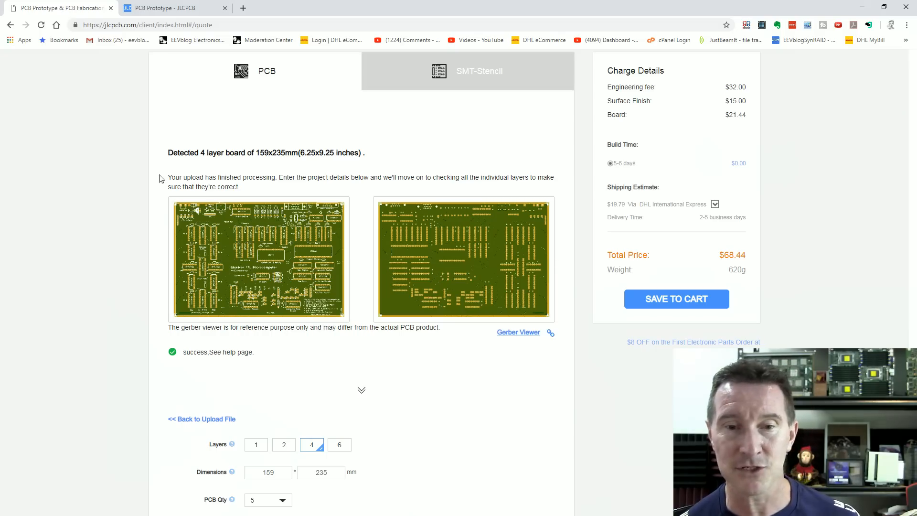
pyautogui.scroll(2, 397, 267)
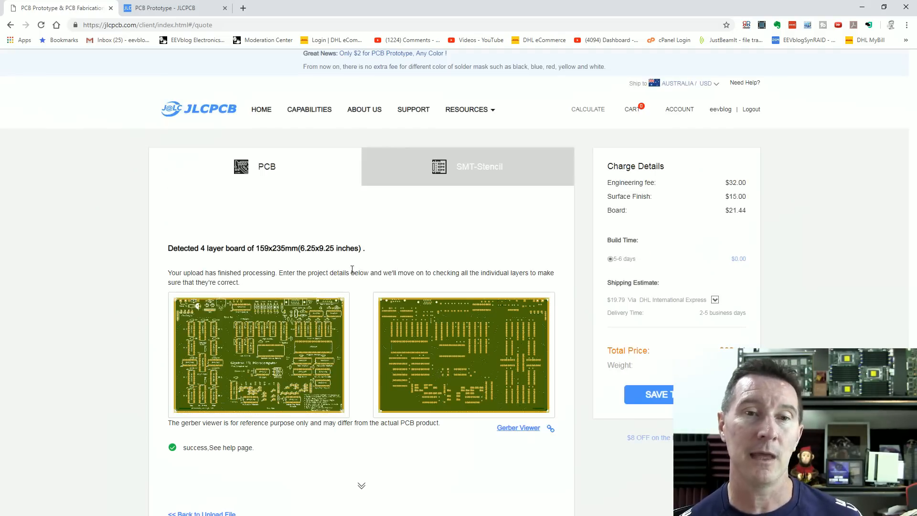